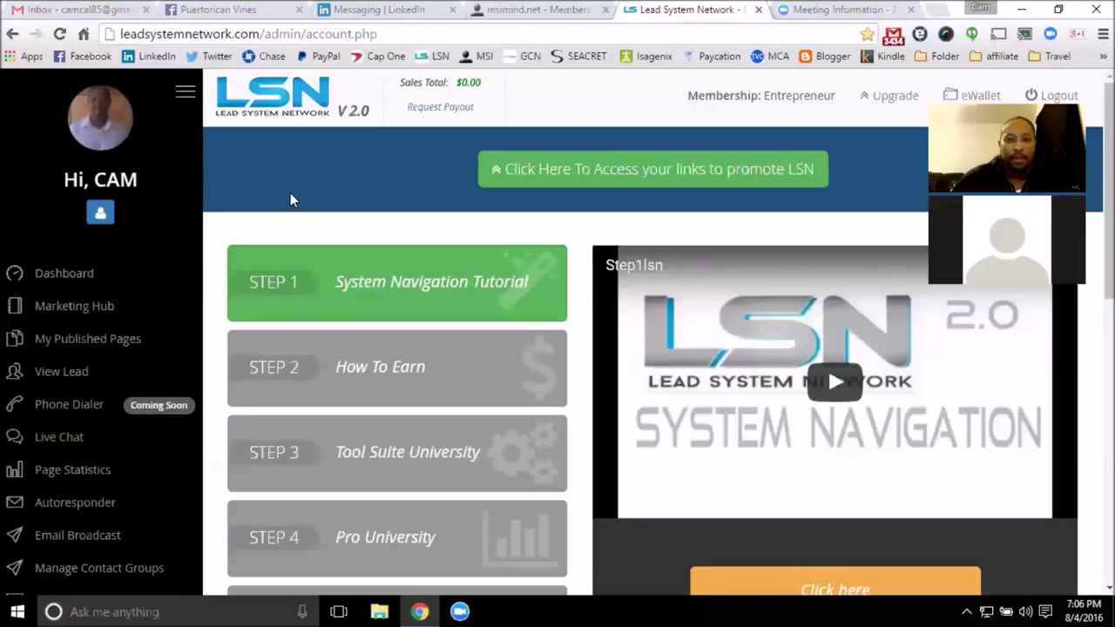
- Look over the numbered training steps, side navigation and membership level on the LSN members dashboard
{"action": "scroll", "coordinate": [321, 176], "scroll_direction": "down", "scroll_amount": 1}
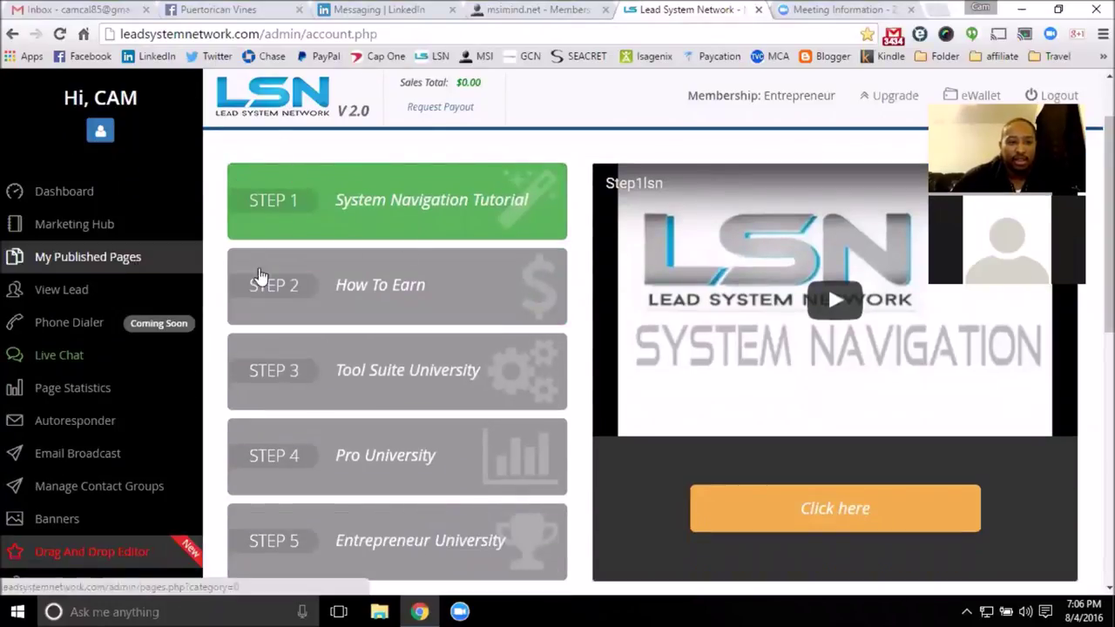
{"action": "scroll", "coordinate": [479, 331], "scroll_direction": "down", "scroll_amount": 1}
{"action": "scroll", "coordinate": [436, 327], "scroll_direction": "up", "scroll_amount": 2}
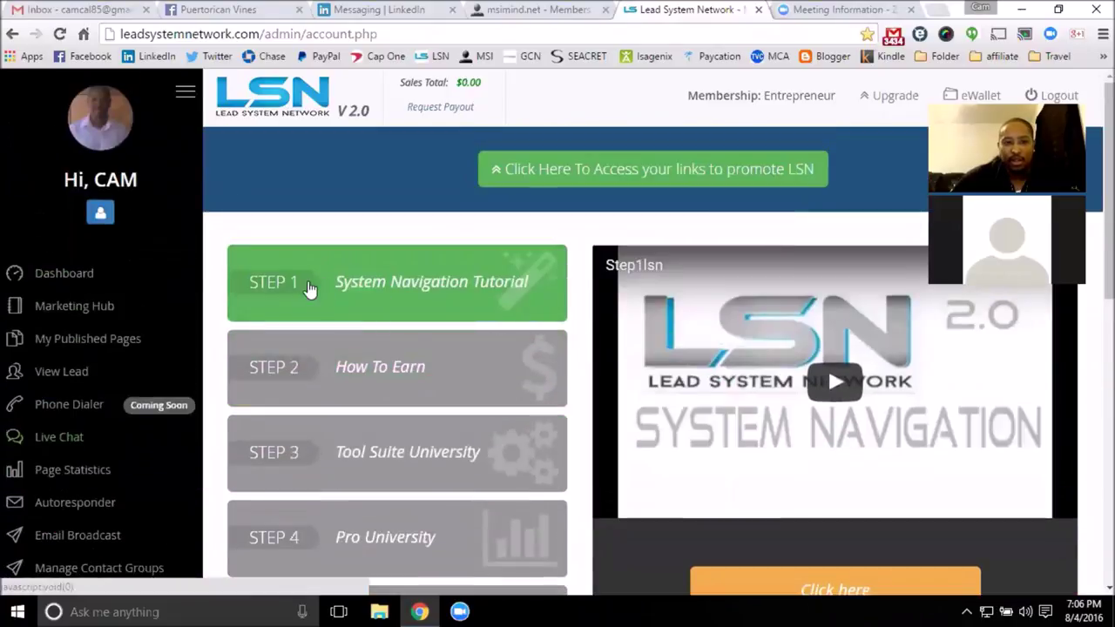
{"action": "scroll", "coordinate": [374, 253], "scroll_direction": "down", "scroll_amount": 2}
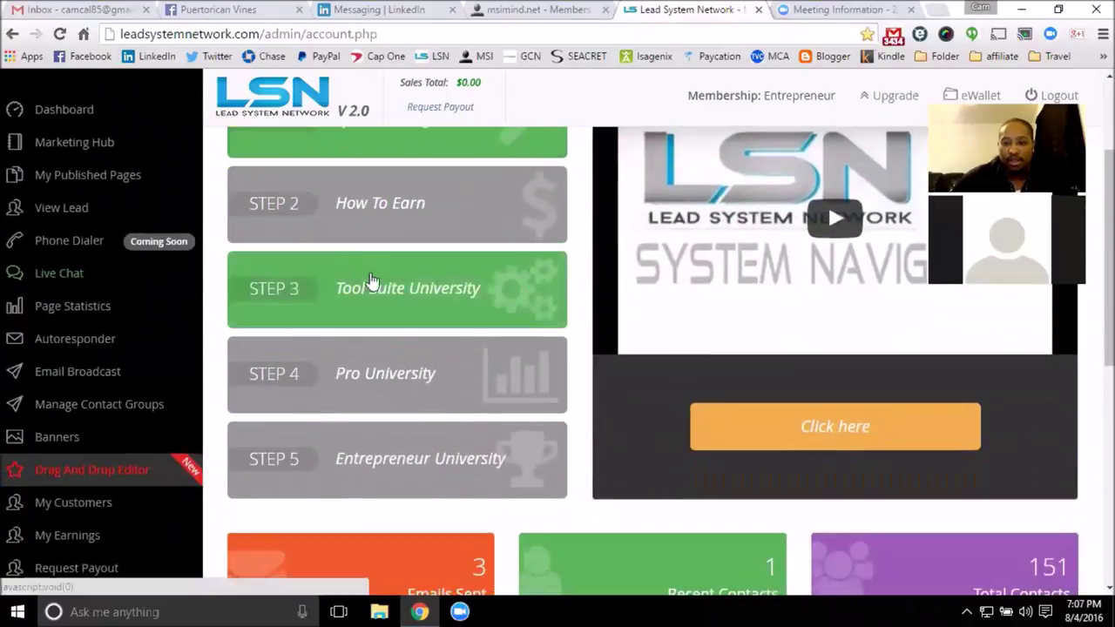
{"action": "scroll", "coordinate": [416, 280], "scroll_direction": "down", "scroll_amount": 2}
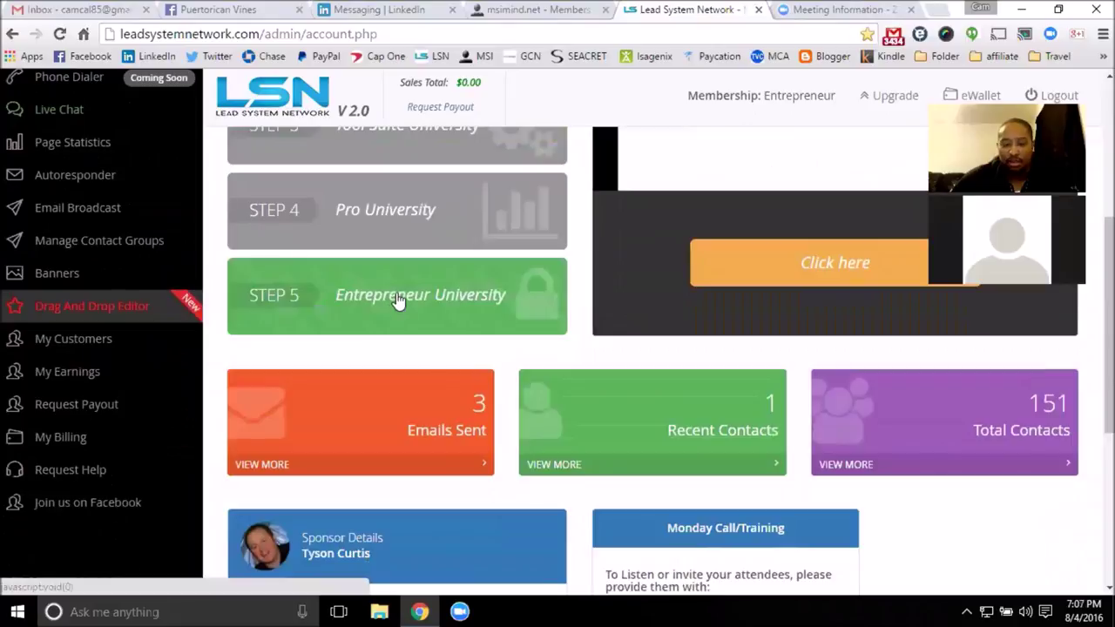
{"action": "scroll", "coordinate": [366, 302], "scroll_direction": "up", "scroll_amount": 3}
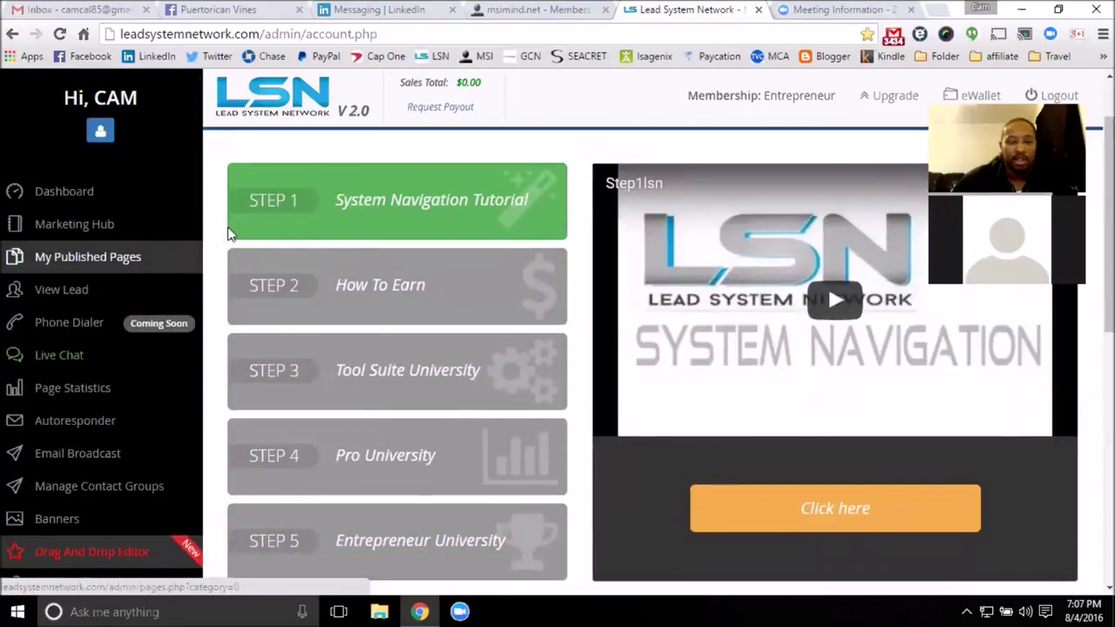
{"action": "scroll", "coordinate": [311, 236], "scroll_direction": "up", "scroll_amount": 1}
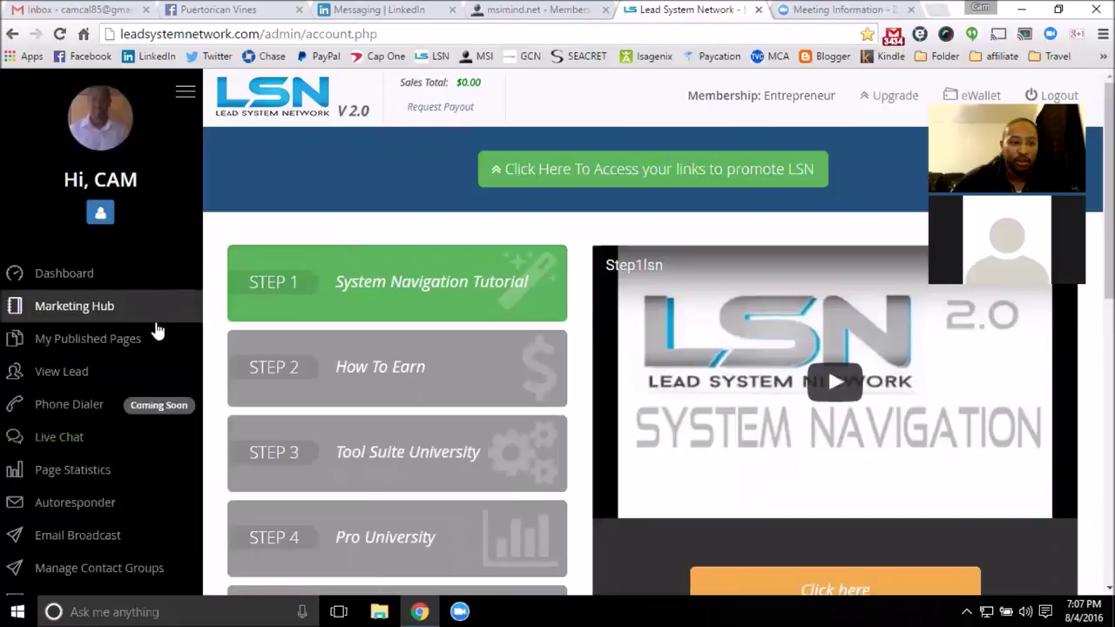
{"action": "scroll", "coordinate": [144, 418], "scroll_direction": "down", "scroll_amount": 1}
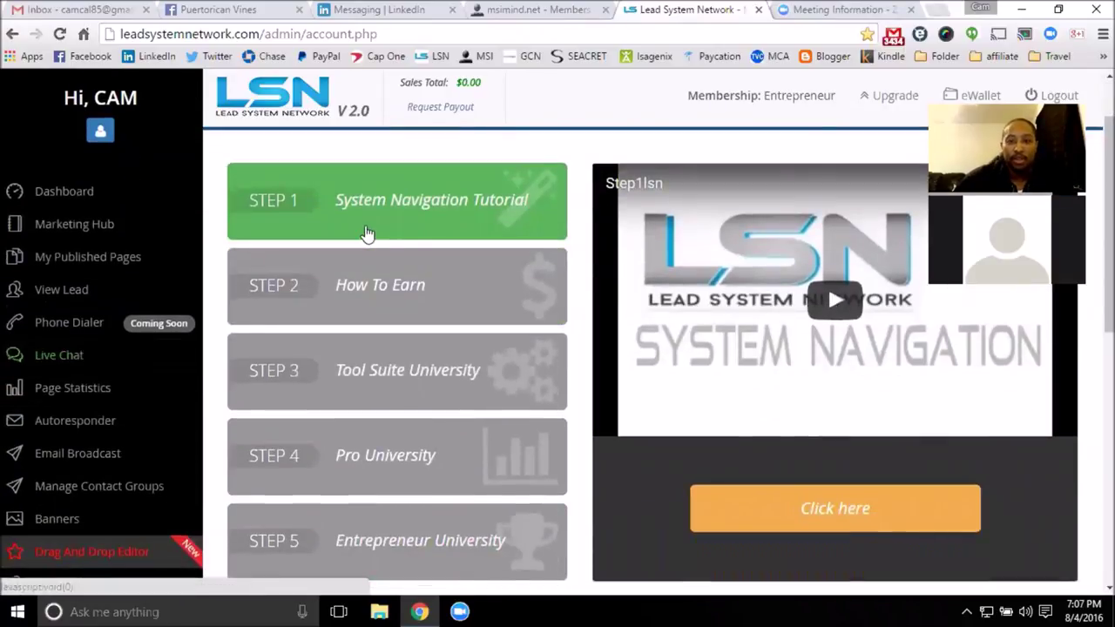
{"action": "left_click_drag", "start_coordinate": [776, 97], "coordinate": [840, 99]}
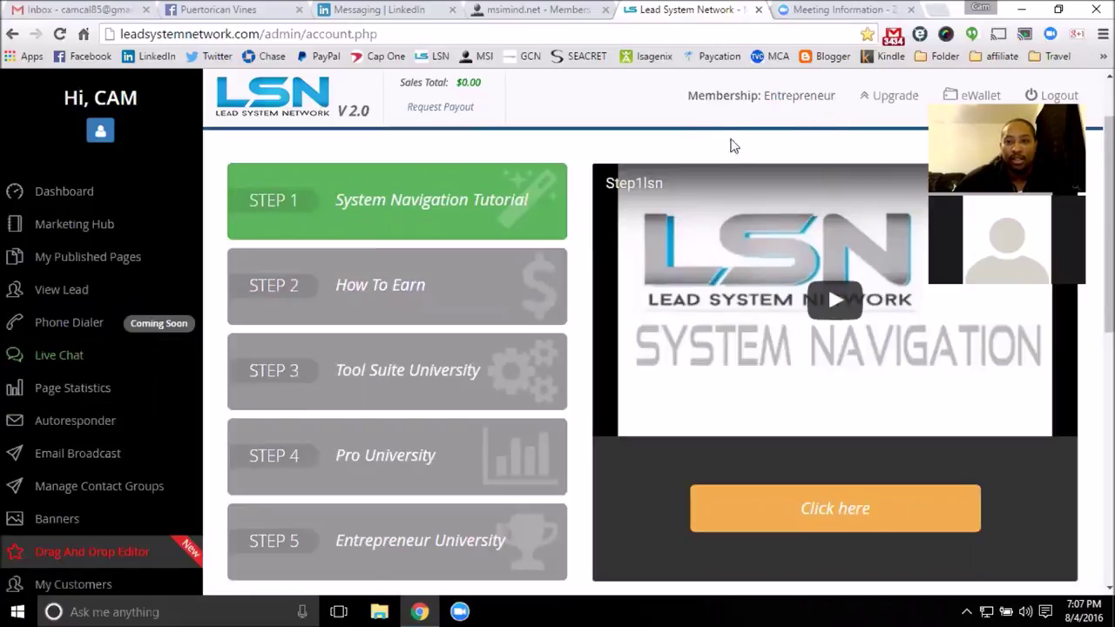
- Switch to the msimind.net members area, dismiss its promotion links dialog, and return to the Lead System Network site
{"action": "left_click", "coordinate": [548, 13]}
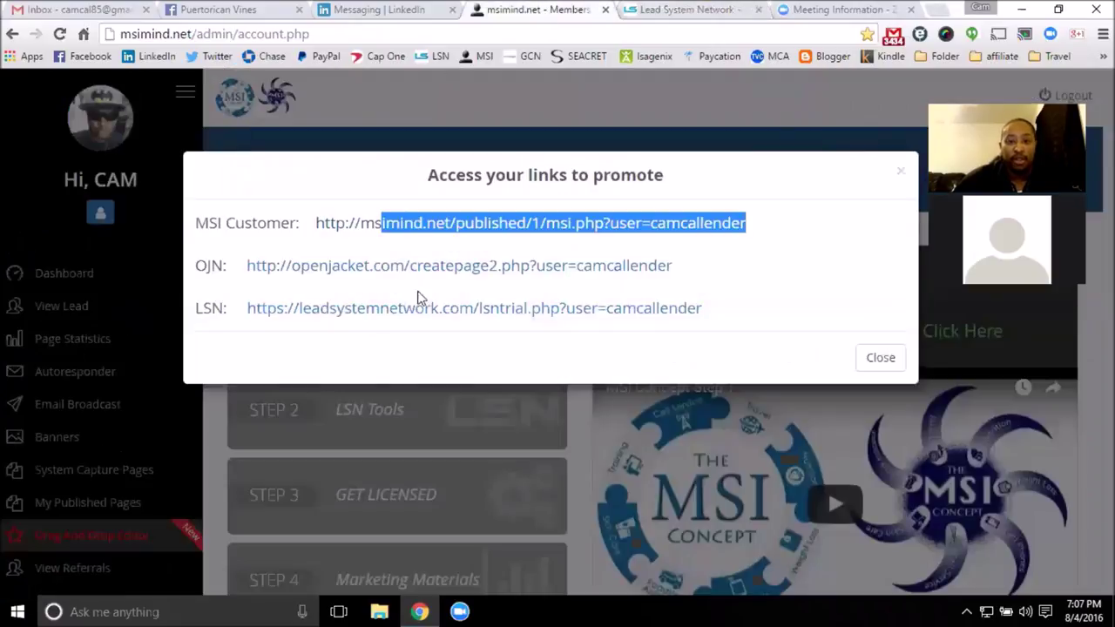
{"action": "left_click", "coordinate": [888, 366]}
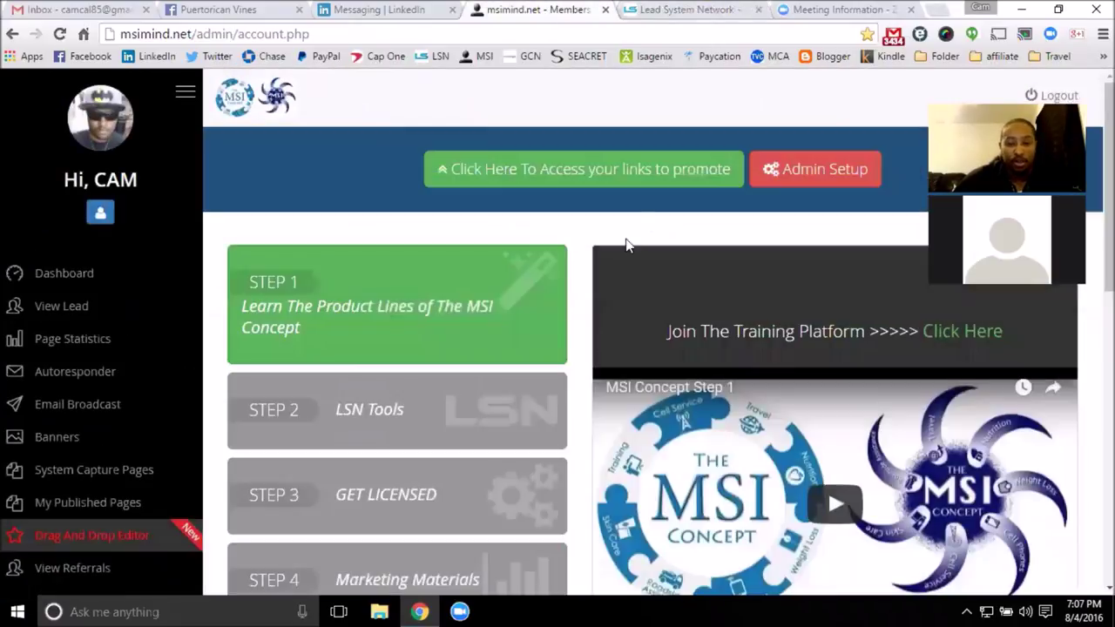
{"action": "left_click", "coordinate": [684, 10]}
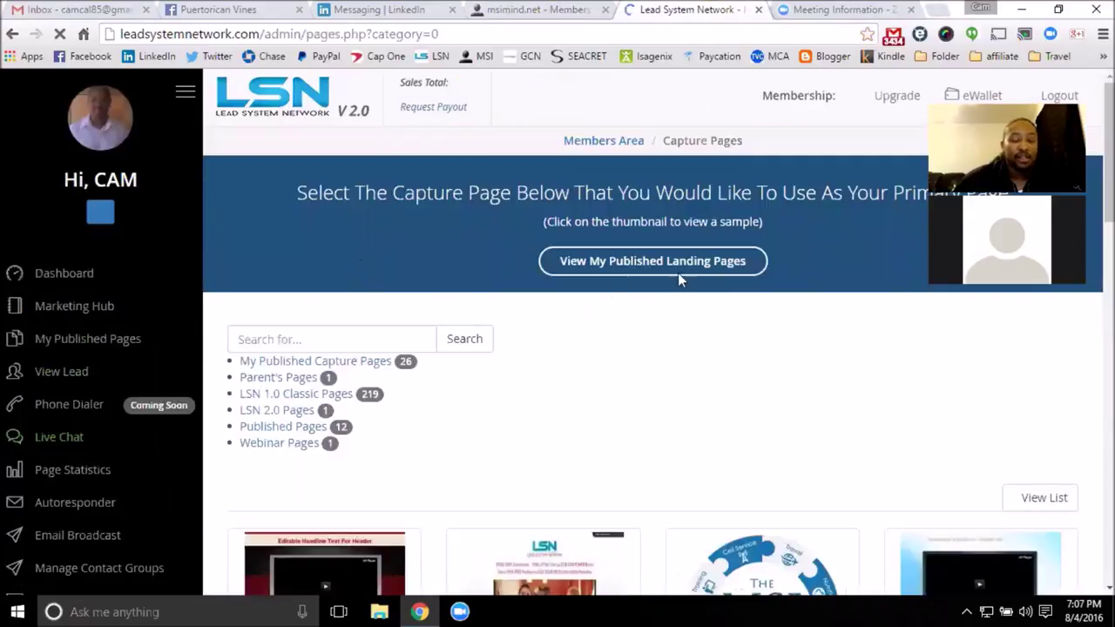
- Look through the published capture pages and page categories in My Published Pages
{"action": "scroll", "coordinate": [535, 336], "scroll_direction": "down", "scroll_amount": 4}
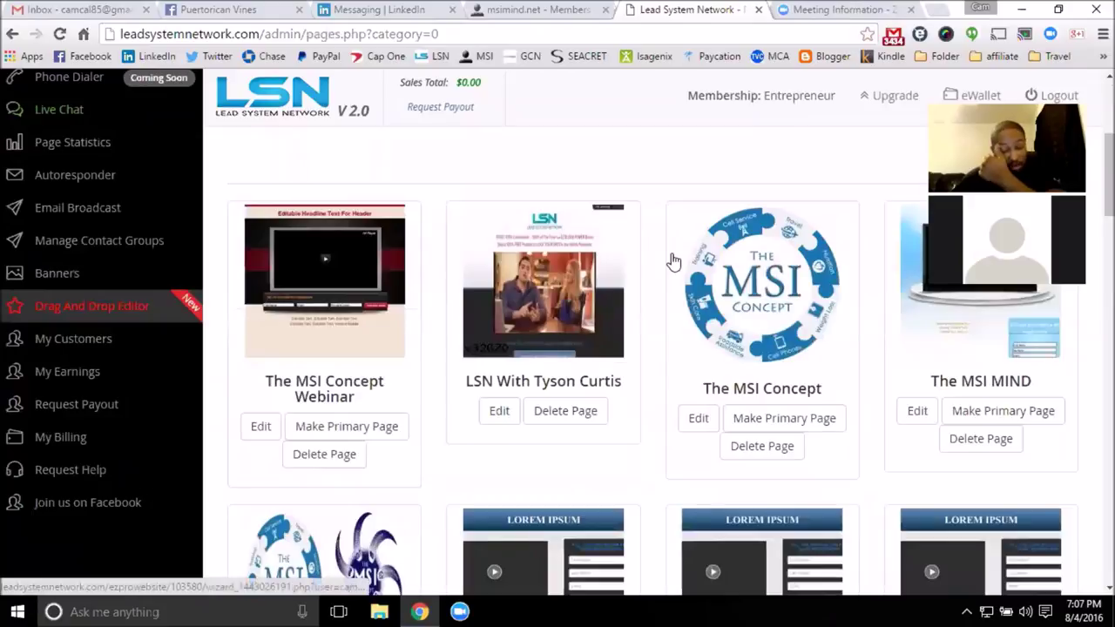
{"action": "scroll", "coordinate": [601, 291], "scroll_direction": "down", "scroll_amount": 4}
{"action": "scroll", "coordinate": [607, 258], "scroll_direction": "up", "scroll_amount": 3}
{"action": "scroll", "coordinate": [627, 335], "scroll_direction": "down", "scroll_amount": 2}
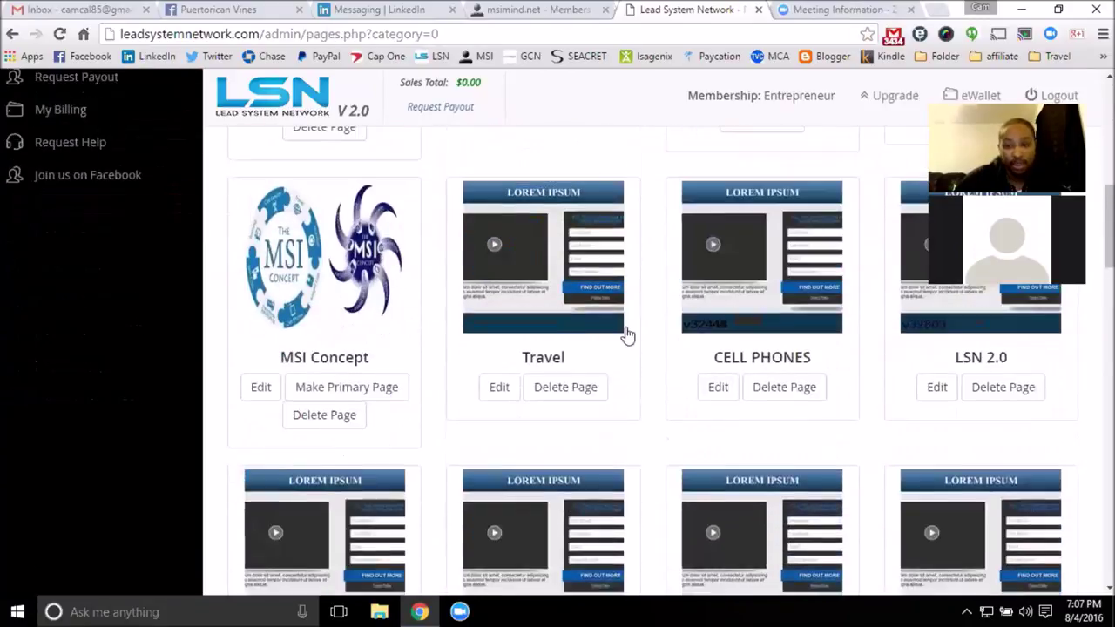
{"action": "scroll", "coordinate": [627, 335], "scroll_direction": "down", "scroll_amount": 10}
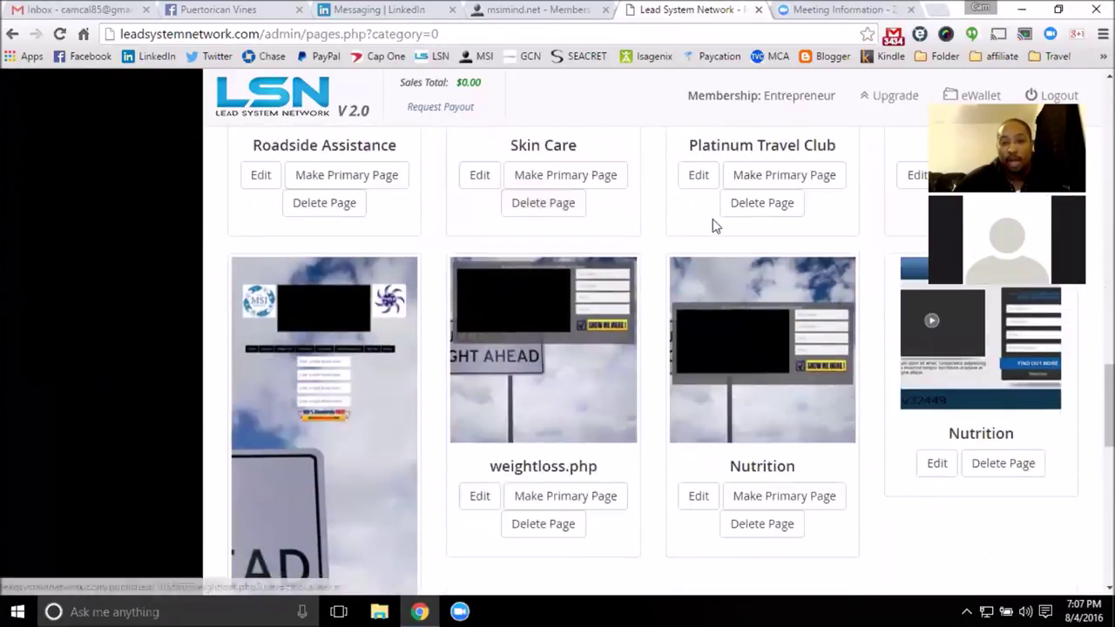
{"action": "scroll", "coordinate": [642, 282], "scroll_direction": "down", "scroll_amount": 2}
{"action": "scroll", "coordinate": [627, 314], "scroll_direction": "up", "scroll_amount": 3}
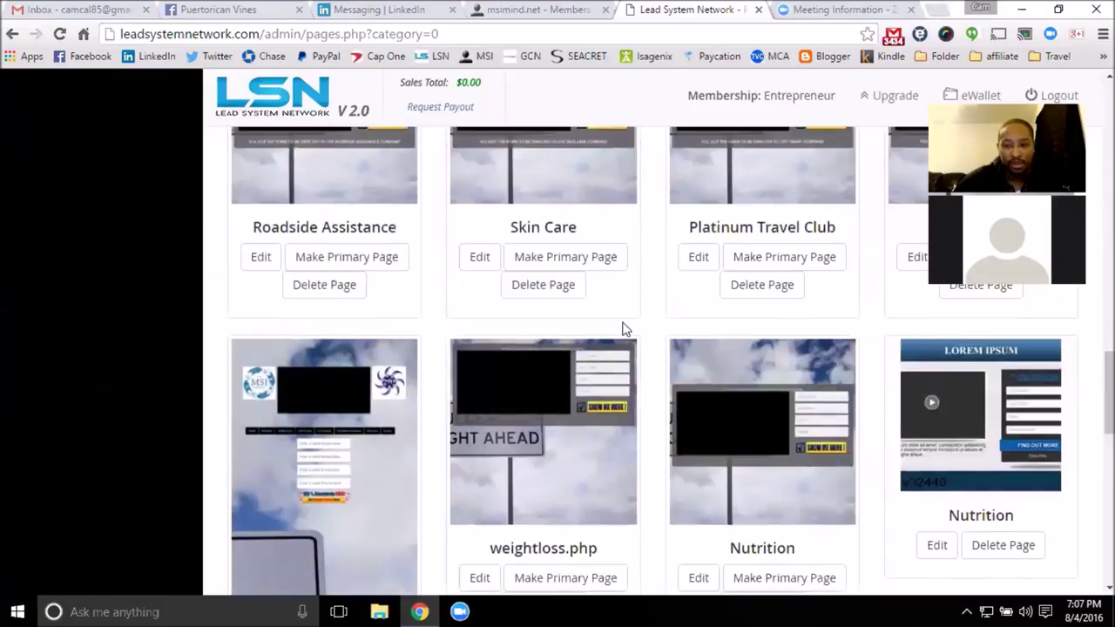
{"action": "scroll", "coordinate": [622, 322], "scroll_direction": "up", "scroll_amount": 12}
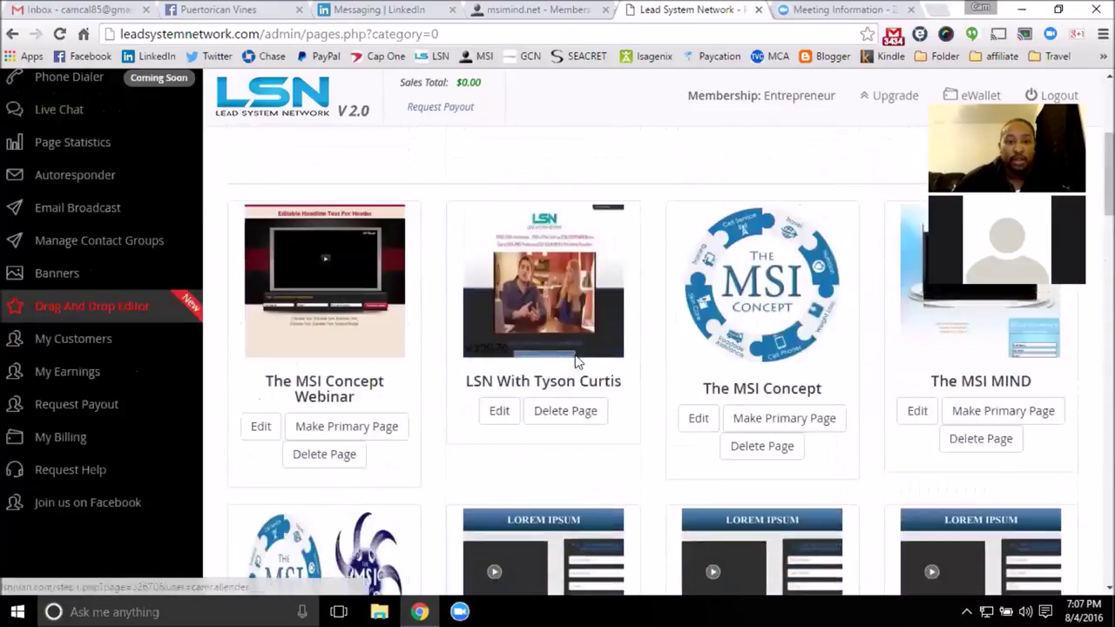
{"action": "scroll", "coordinate": [523, 366], "scroll_direction": "up", "scroll_amount": 4}
{"action": "scroll", "coordinate": [473, 369], "scroll_direction": "down", "scroll_amount": 7}
{"action": "scroll", "coordinate": [666, 412], "scroll_direction": "up", "scroll_amount": 8}
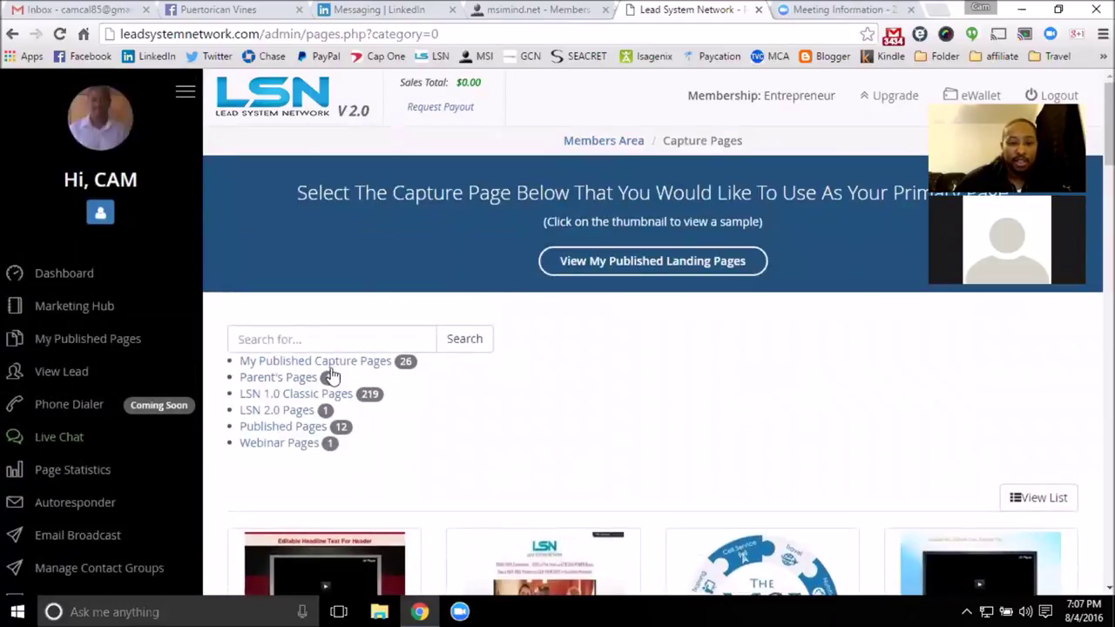
{"action": "scroll", "coordinate": [552, 379], "scroll_direction": "down", "scroll_amount": 10}
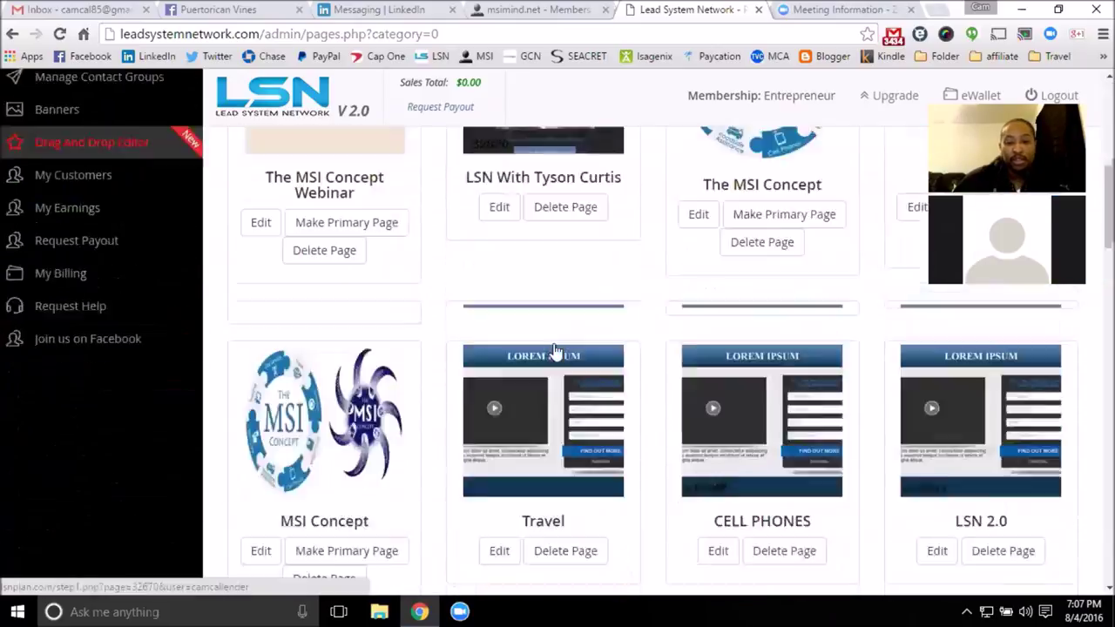
{"action": "scroll", "coordinate": [540, 368], "scroll_direction": "down", "scroll_amount": 3}
{"action": "scroll", "coordinate": [462, 370], "scroll_direction": "up", "scroll_amount": 12}
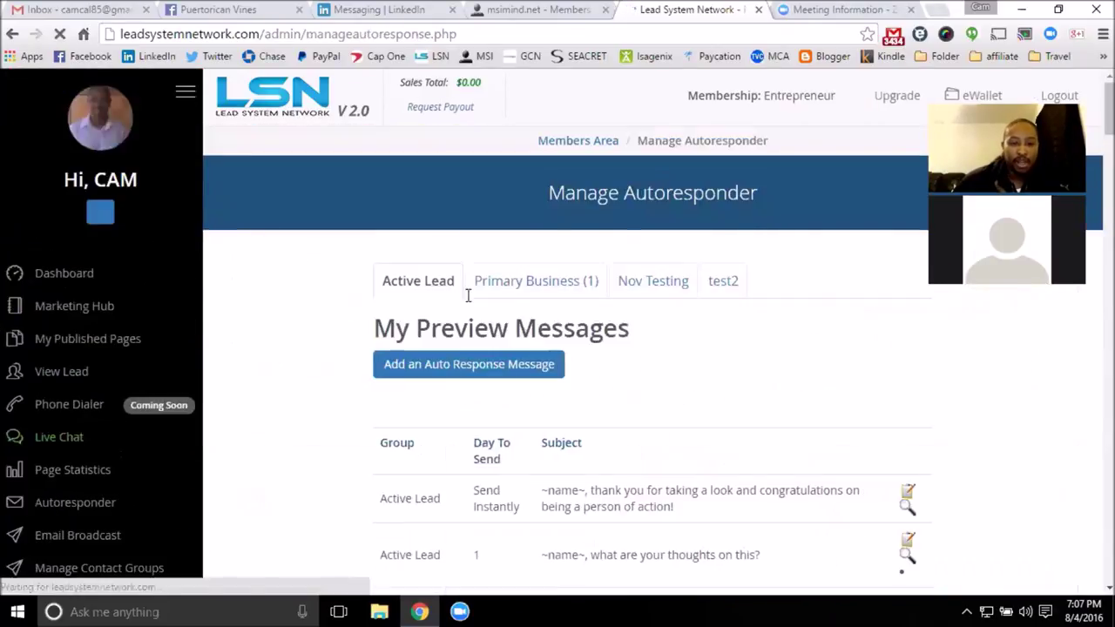
- Examine the autoresponder's preview messages, including their contact groups, send days and subjects
{"action": "scroll", "coordinate": [462, 315], "scroll_direction": "down", "scroll_amount": 2}
{"action": "scroll", "coordinate": [497, 318], "scroll_direction": "down", "scroll_amount": 8}
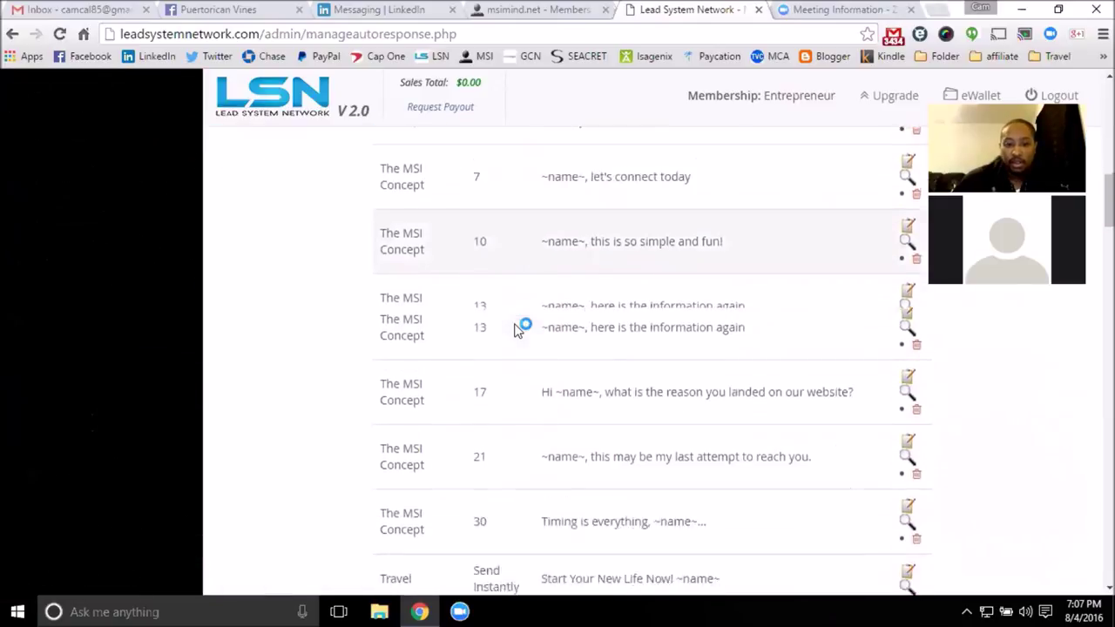
{"action": "scroll", "coordinate": [520, 325], "scroll_direction": "up", "scroll_amount": 8}
{"action": "scroll", "coordinate": [414, 309], "scroll_direction": "down", "scroll_amount": 5}
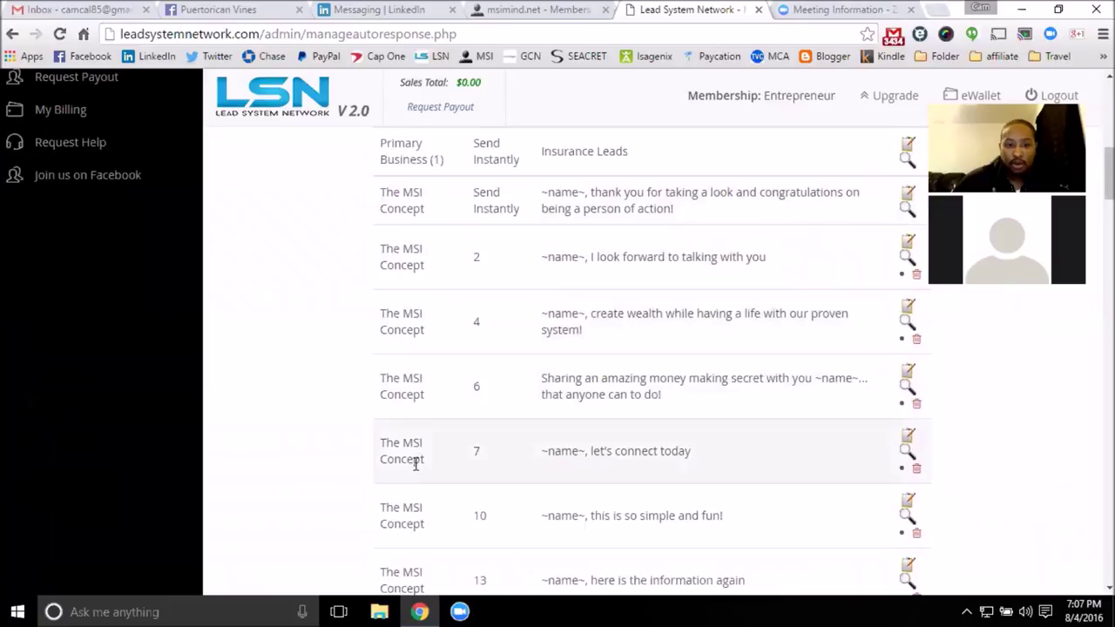
{"action": "scroll", "coordinate": [420, 427], "scroll_direction": "down", "scroll_amount": 4}
{"action": "scroll", "coordinate": [349, 403], "scroll_direction": "up", "scroll_amount": 10}
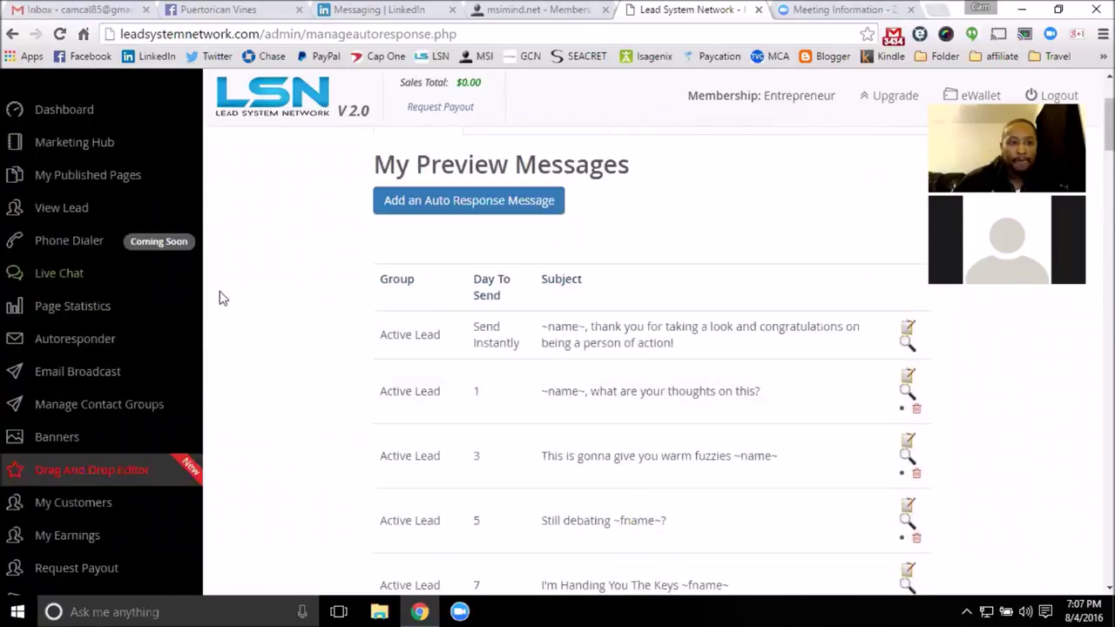
- Return to My Published Pages and browse the capture pages to find the Travel page
{"action": "left_click", "coordinate": [142, 176]}
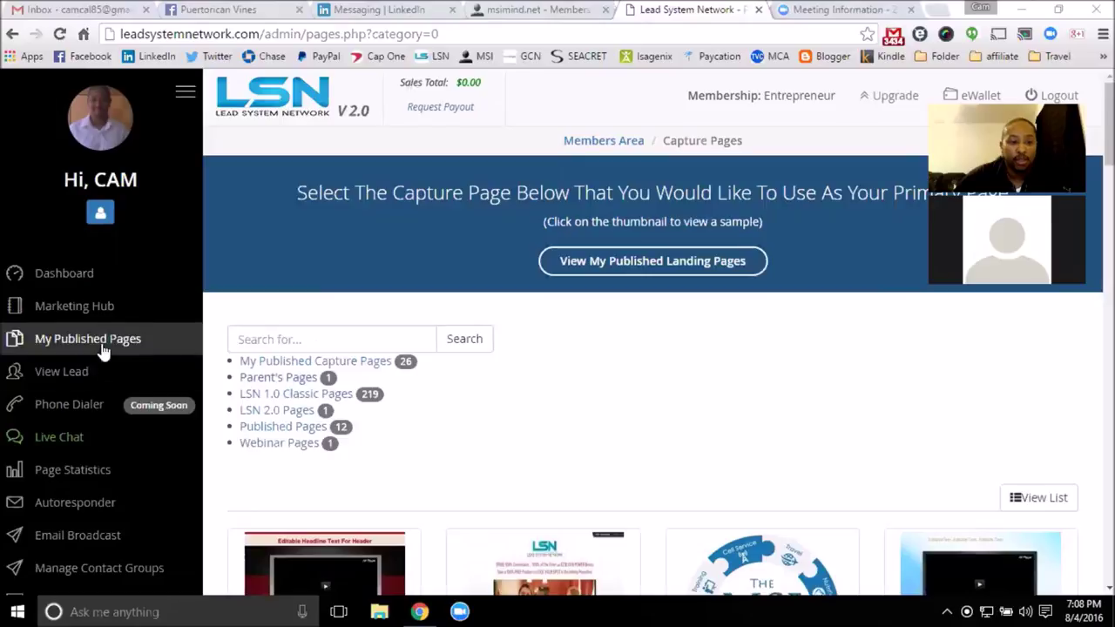
{"action": "scroll", "coordinate": [130, 400], "scroll_direction": "down", "scroll_amount": 1}
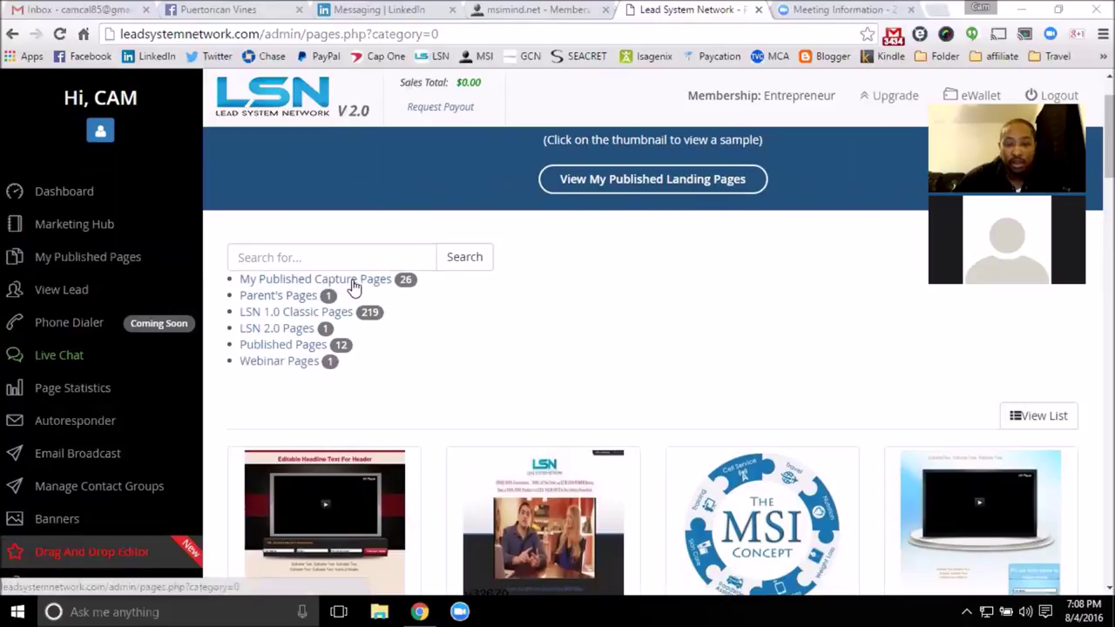
{"action": "scroll", "coordinate": [528, 311], "scroll_direction": "down", "scroll_amount": 2}
{"action": "scroll", "coordinate": [557, 352], "scroll_direction": "up", "scroll_amount": 3}
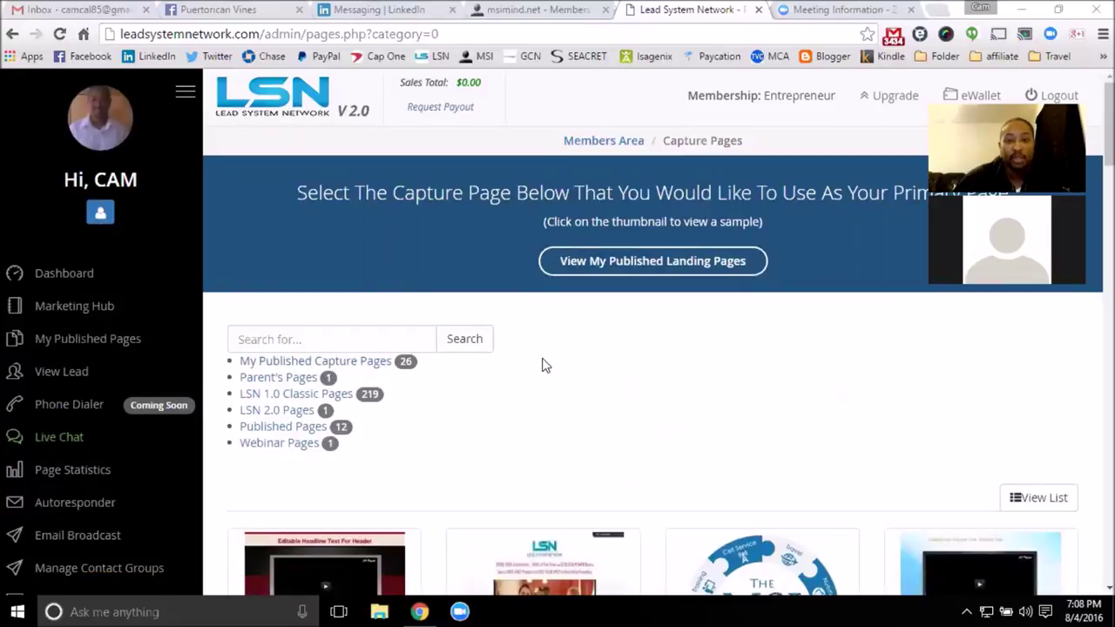
{"action": "scroll", "coordinate": [640, 462], "scroll_direction": "down", "scroll_amount": 9}
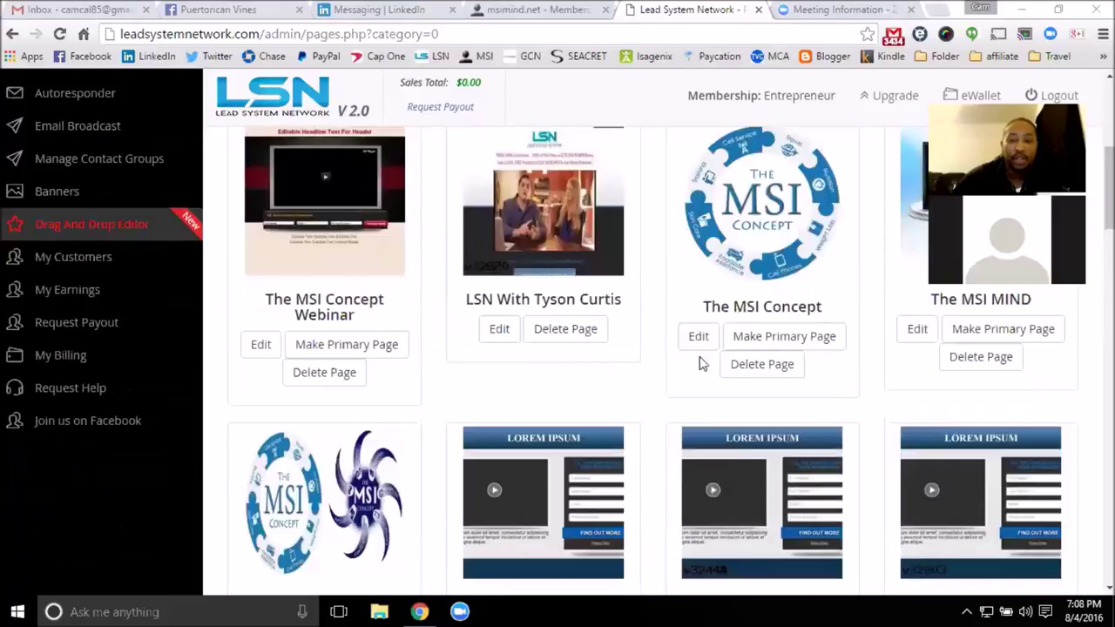
{"action": "scroll", "coordinate": [667, 336], "scroll_direction": "up", "scroll_amount": 4}
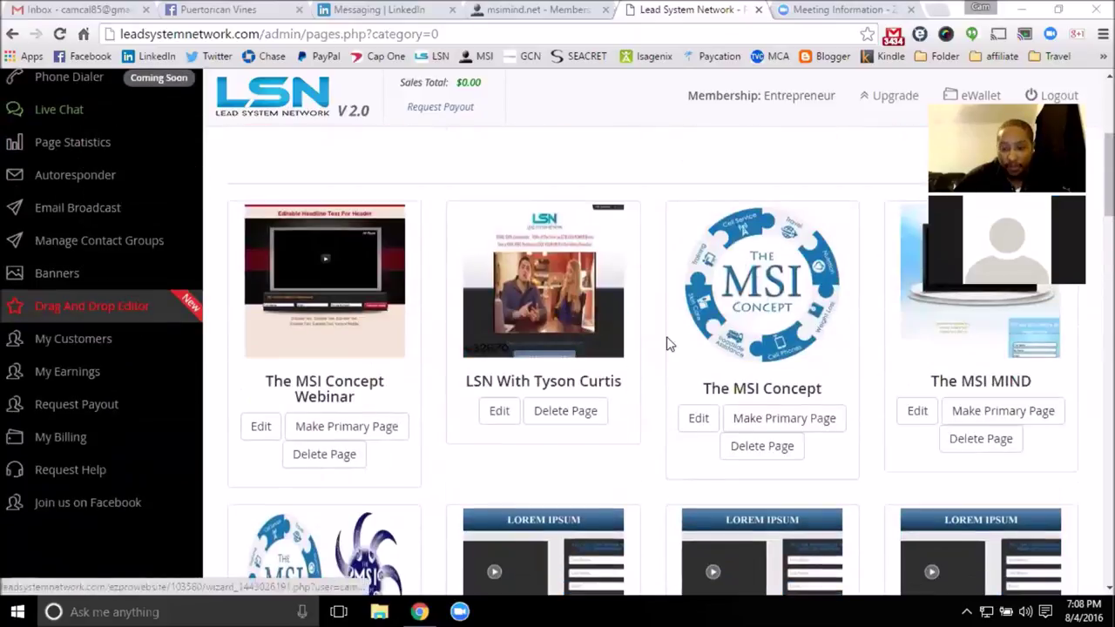
{"action": "scroll", "coordinate": [667, 378], "scroll_direction": "down", "scroll_amount": 4}
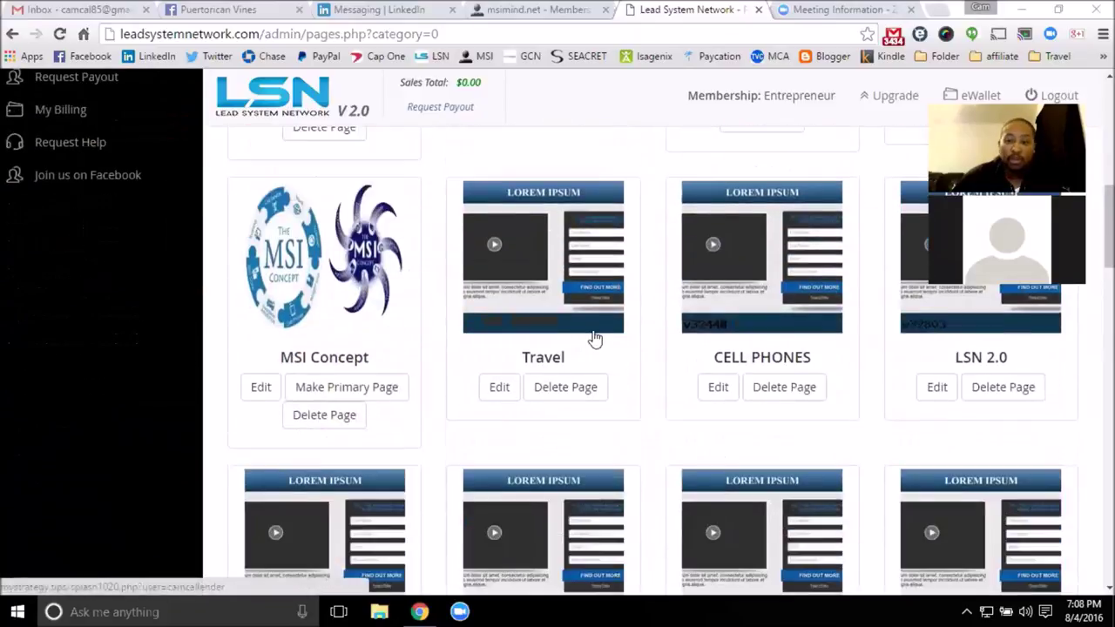
{"action": "scroll", "coordinate": [557, 331], "scroll_direction": "down", "scroll_amount": 1}
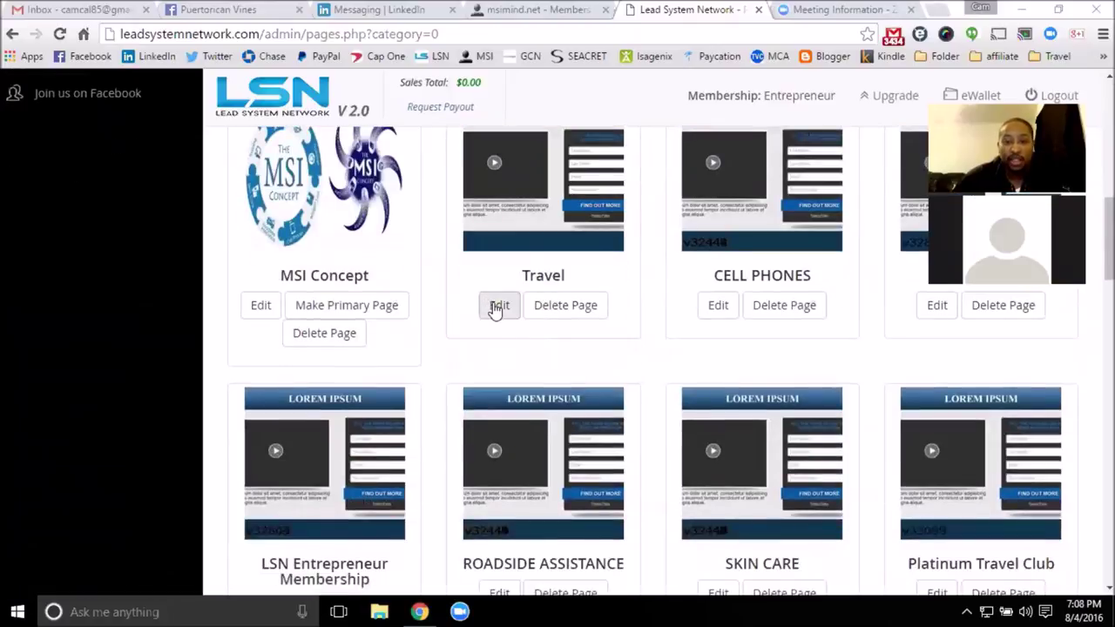
- Preview the Travel capture page, and open it for editing with its basic settings shown
{"action": "left_click", "coordinate": [497, 306]}
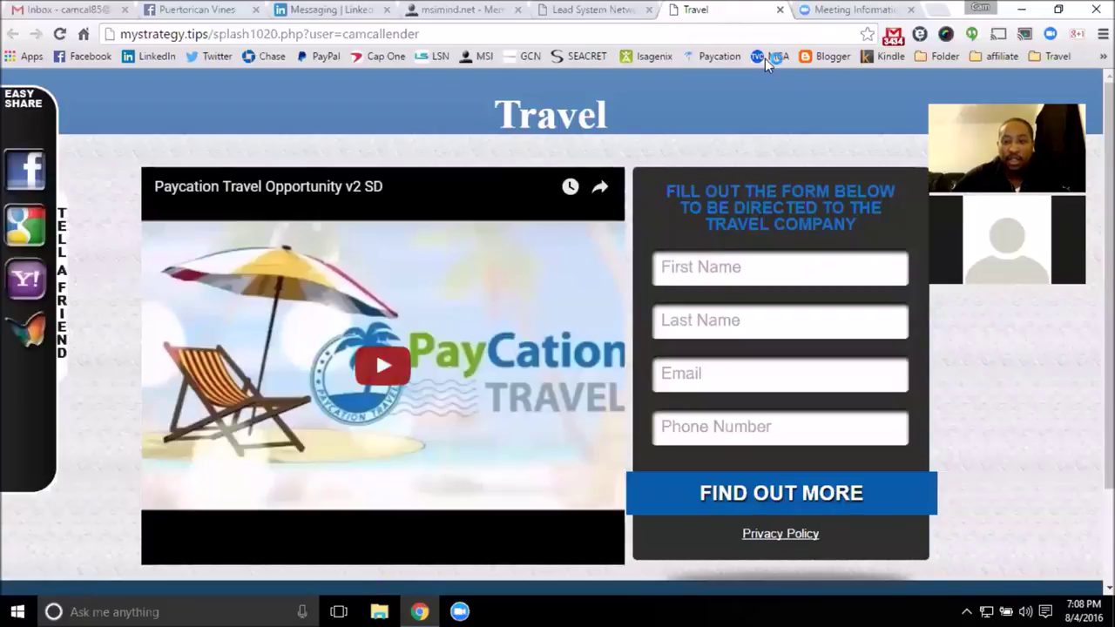
{"action": "left_click", "coordinate": [638, 11]}
{"action": "left_click", "coordinate": [503, 306]}
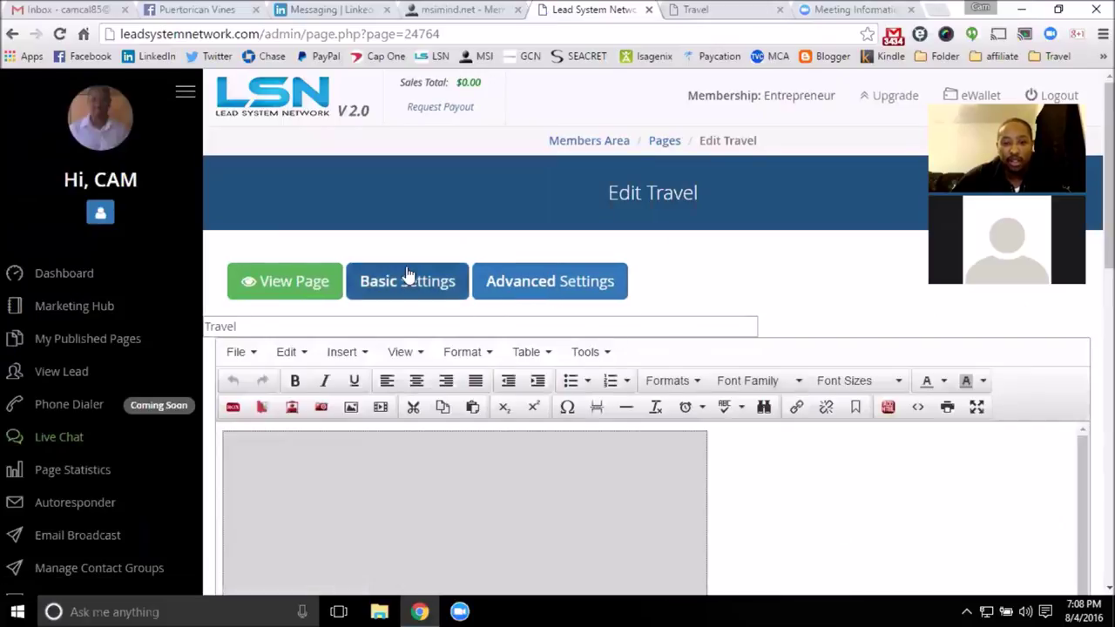
{"action": "left_click", "coordinate": [408, 277]}
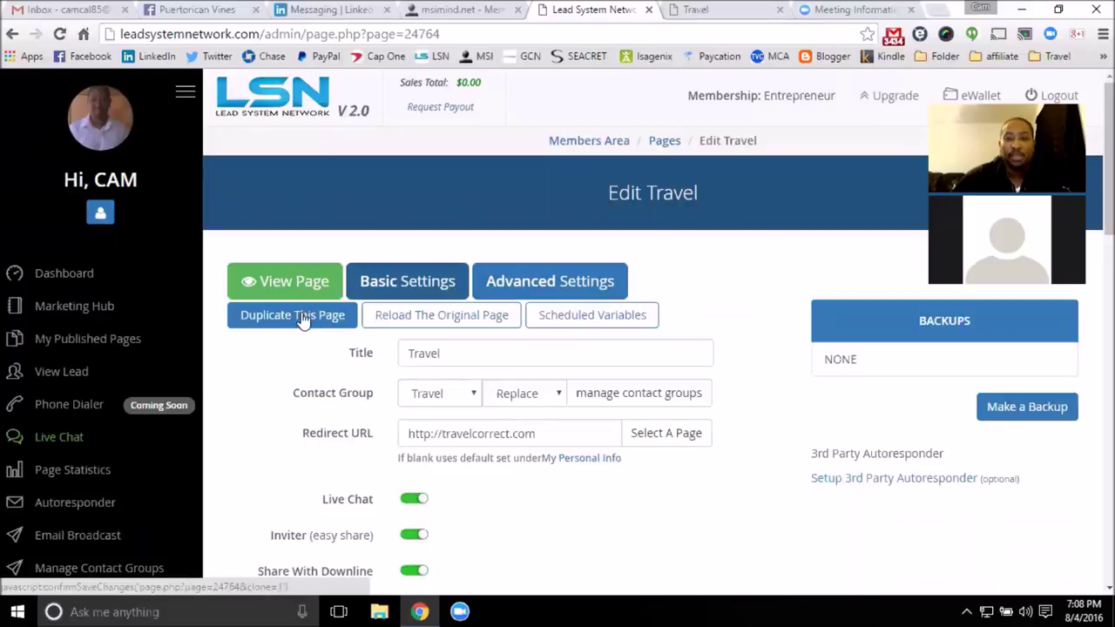
- Check the Travel page preview against its basic settings, and close the preview
{"action": "left_click", "coordinate": [707, 10]}
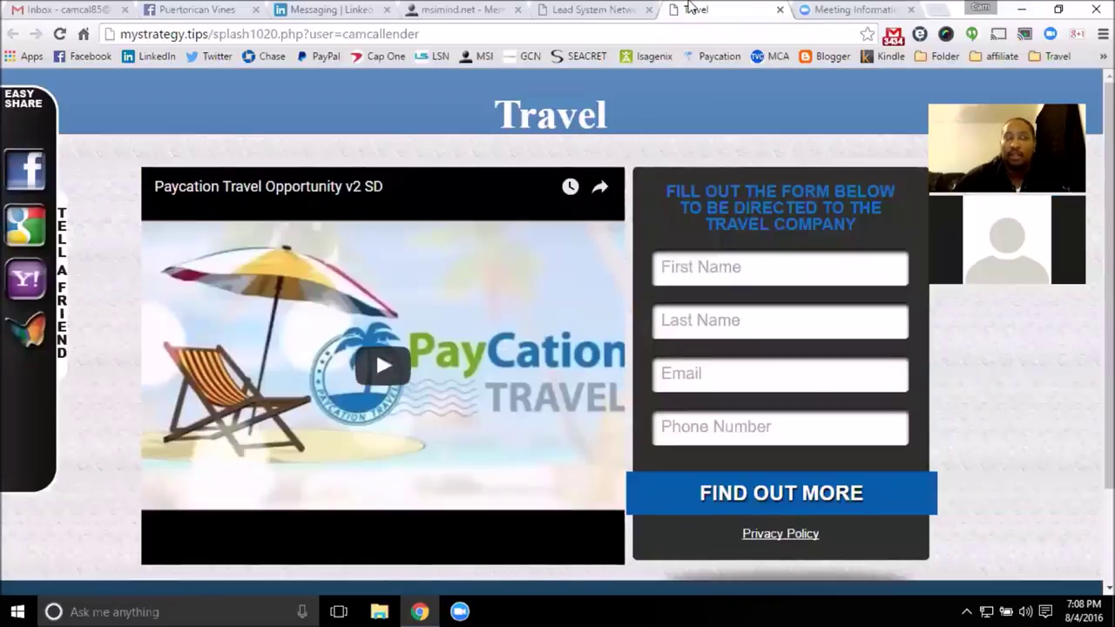
{"action": "left_click", "coordinate": [597, 10]}
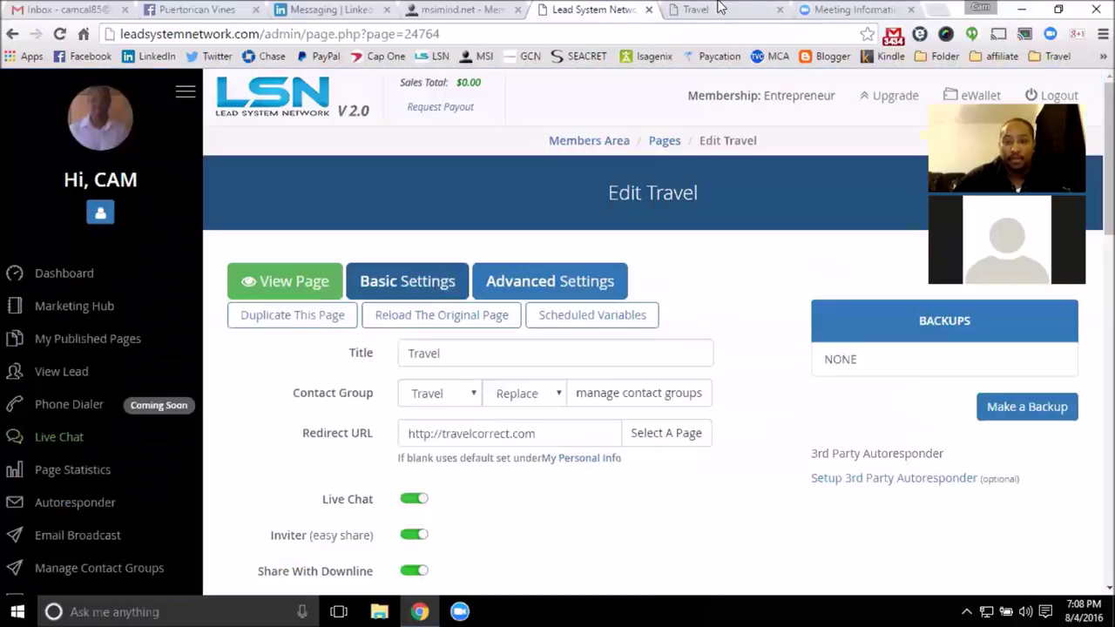
{"action": "left_click", "coordinate": [780, 10]}
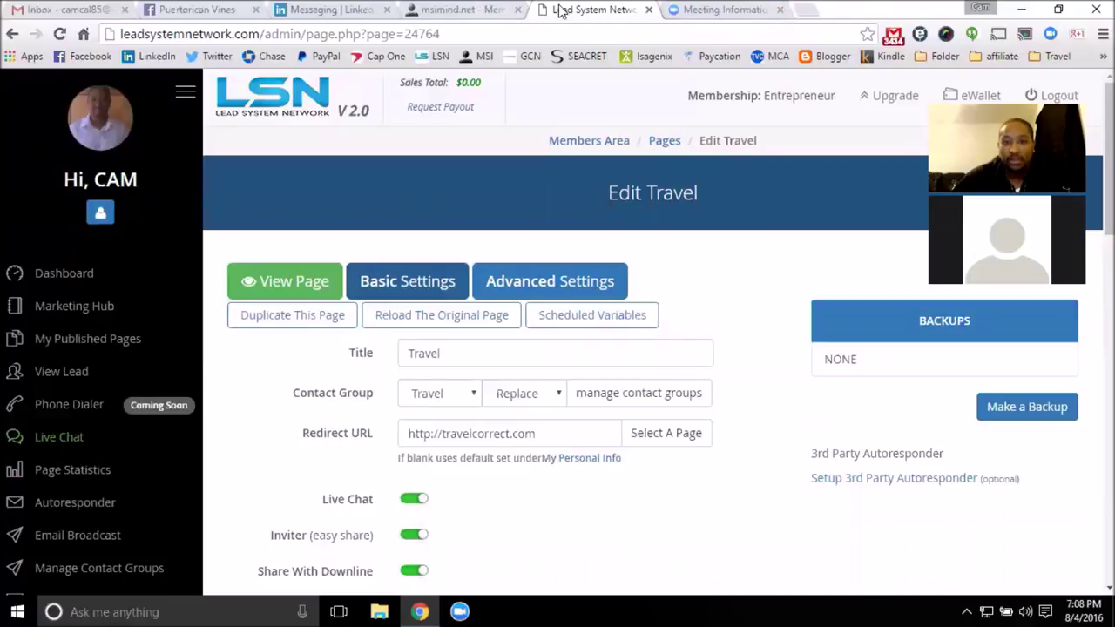
- Return to My Published Pages and browse the capture pages down to the Platinum Travel Club page
{"action": "left_click", "coordinate": [119, 338]}
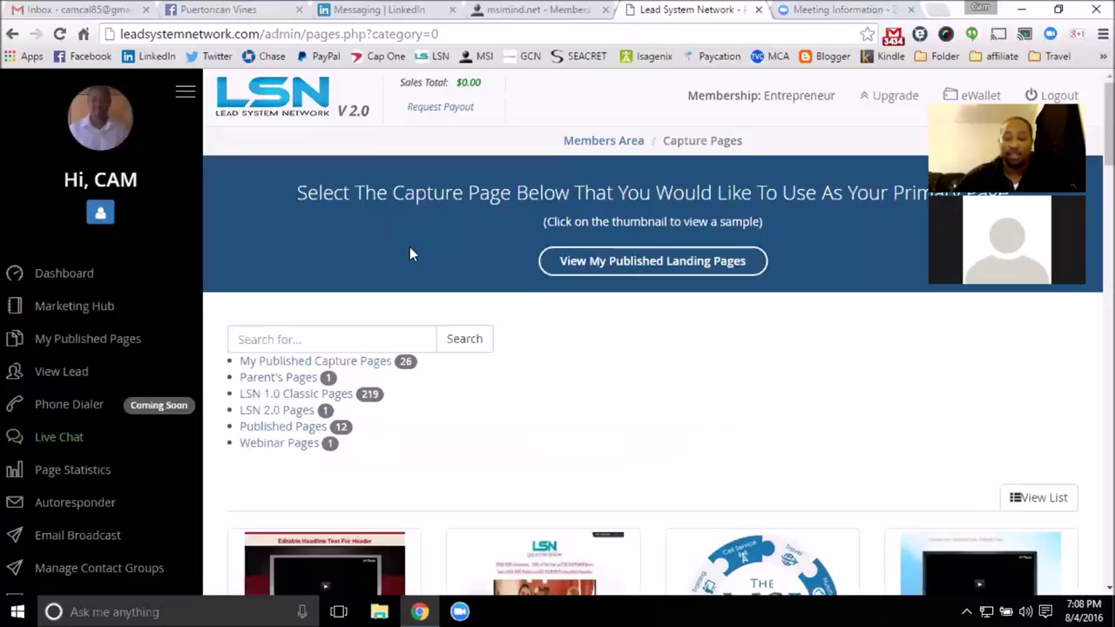
{"action": "scroll", "coordinate": [411, 250], "scroll_direction": "down", "scroll_amount": 4}
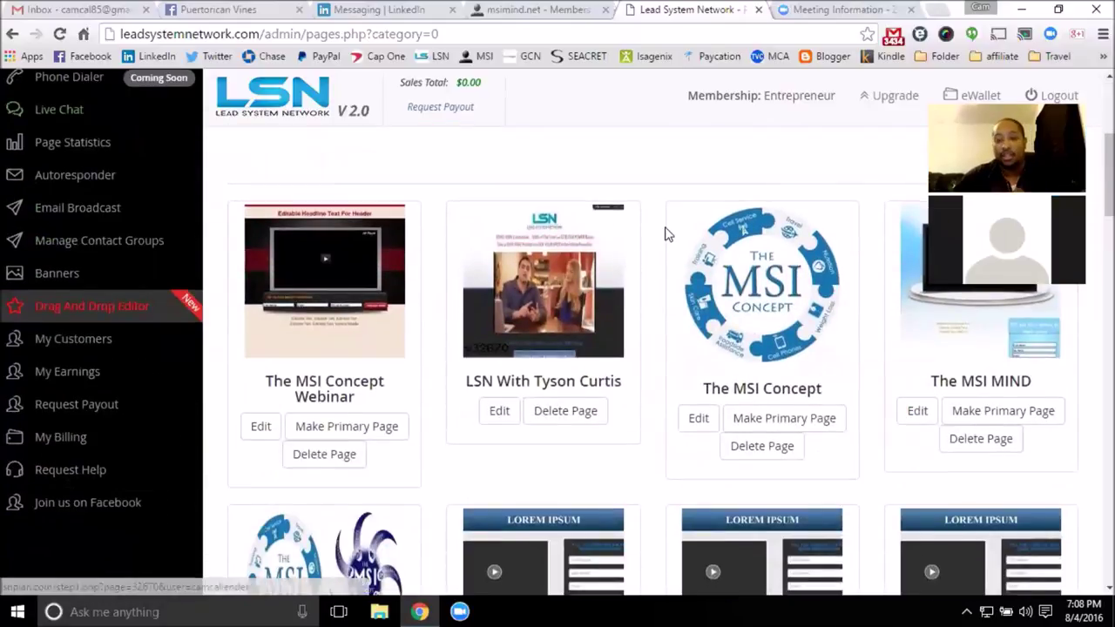
{"action": "scroll", "coordinate": [700, 304], "scroll_direction": "down", "scroll_amount": 4}
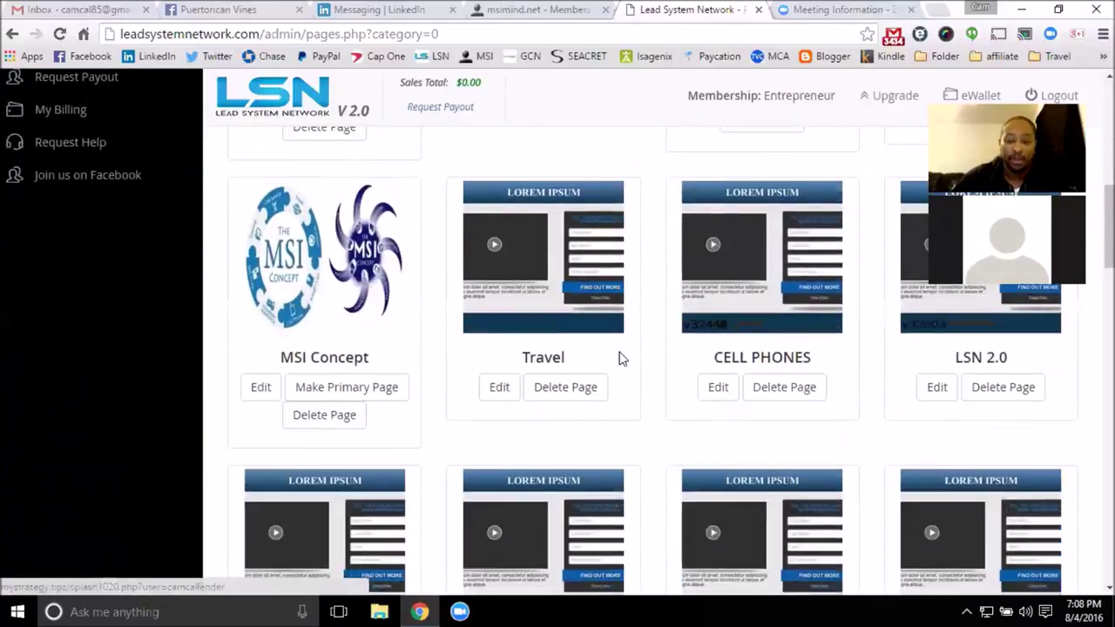
{"action": "scroll", "coordinate": [621, 357], "scroll_direction": "down", "scroll_amount": 4}
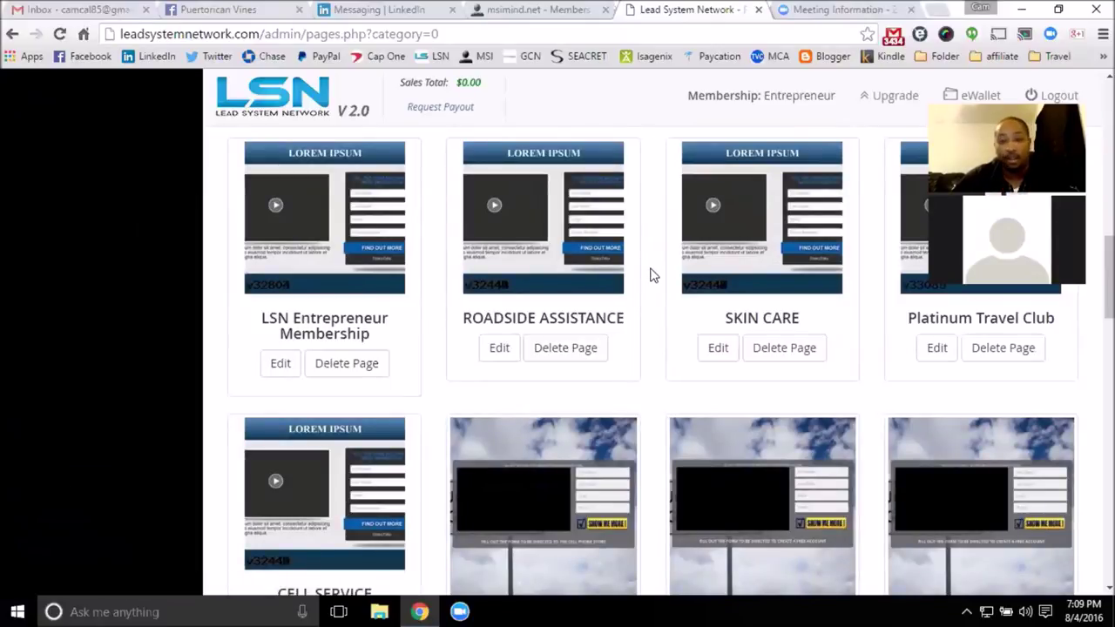
{"action": "scroll", "coordinate": [653, 275], "scroll_direction": "down", "scroll_amount": 5}
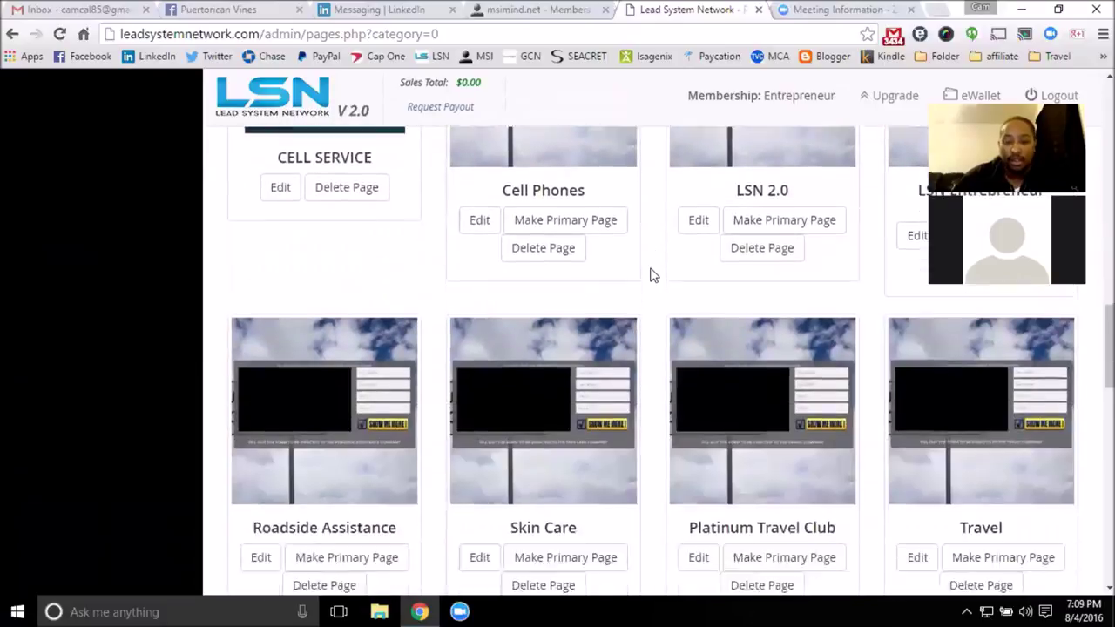
{"action": "scroll", "coordinate": [645, 287], "scroll_direction": "down", "scroll_amount": 3}
{"action": "scroll", "coordinate": [653, 301], "scroll_direction": "down", "scroll_amount": 1}
{"action": "scroll", "coordinate": [636, 340], "scroll_direction": "up", "scroll_amount": 3}
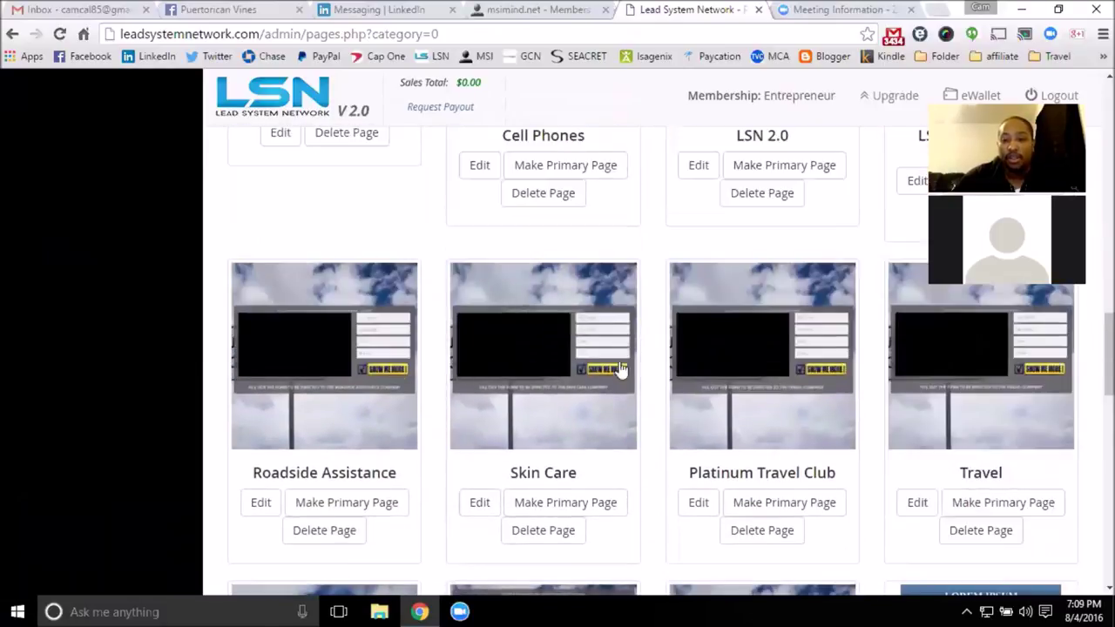
- Preview the Platinum Travel Club capture page, compare it with its entry in the page list, and close the preview
{"action": "left_click", "coordinate": [714, 359]}
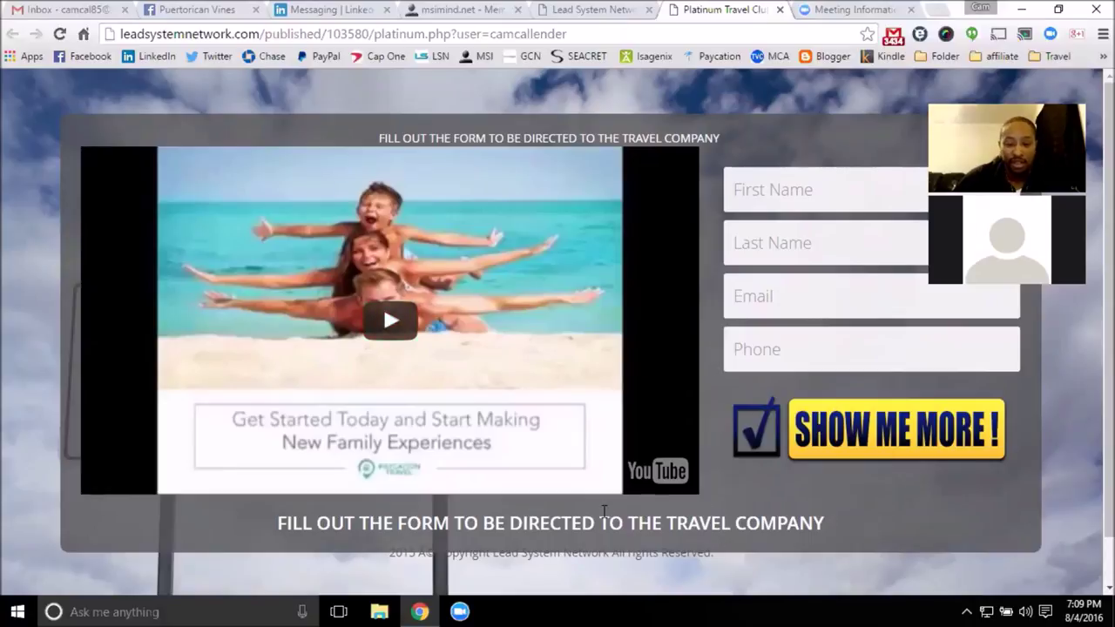
{"action": "left_click", "coordinate": [780, 10]}
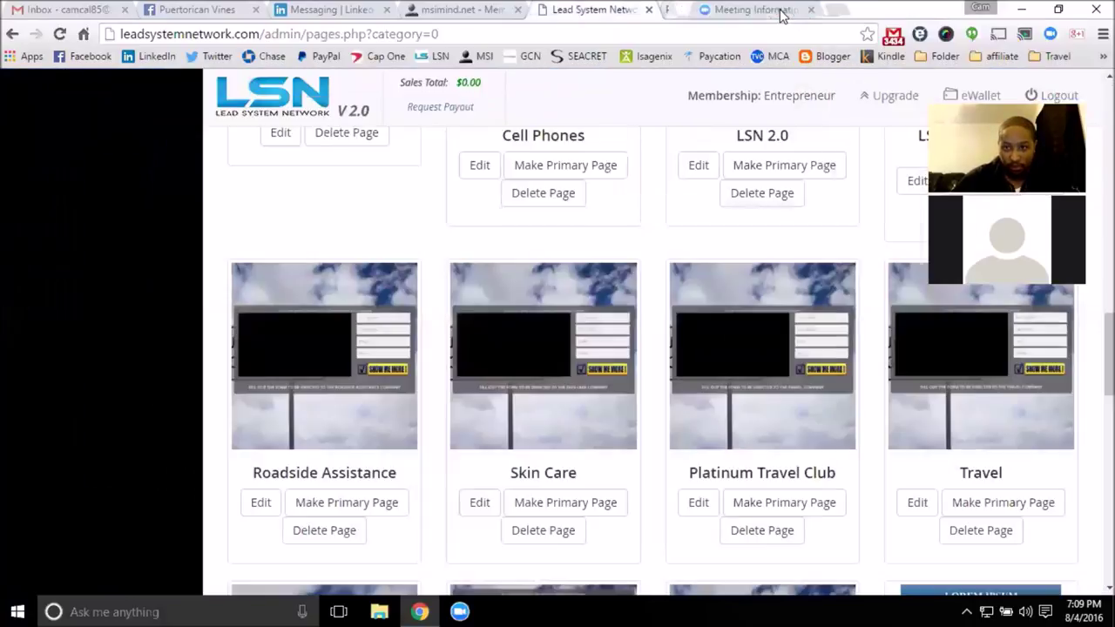
{"action": "left_click", "coordinate": [746, 376]}
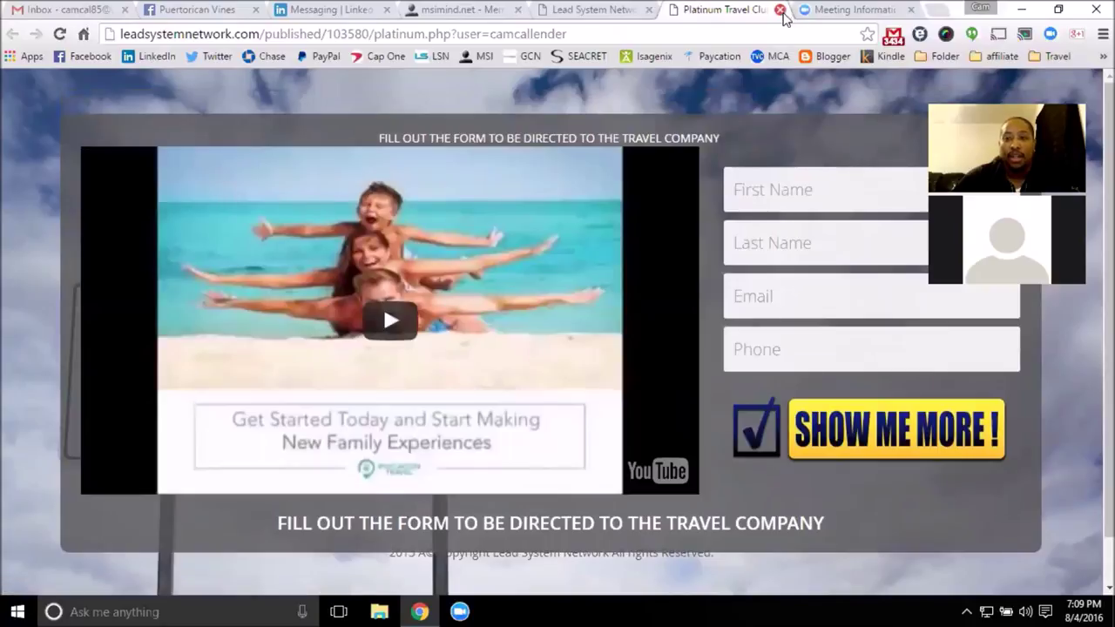
{"action": "left_click", "coordinate": [779, 9]}
- Preview the ROADSIDE ASSISTANCE capture page from the published pages, and close the preview
{"action": "scroll", "coordinate": [559, 460], "scroll_direction": "up", "scroll_amount": 5}
{"action": "scroll", "coordinate": [559, 459], "scroll_direction": "up", "scroll_amount": 2}
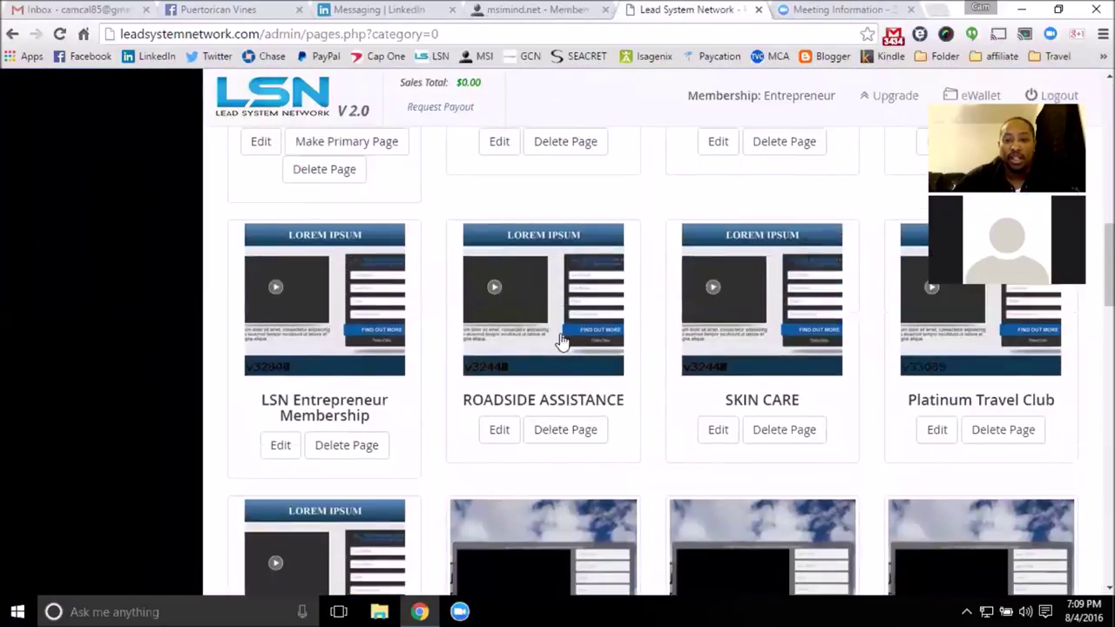
{"action": "left_click", "coordinate": [540, 309]}
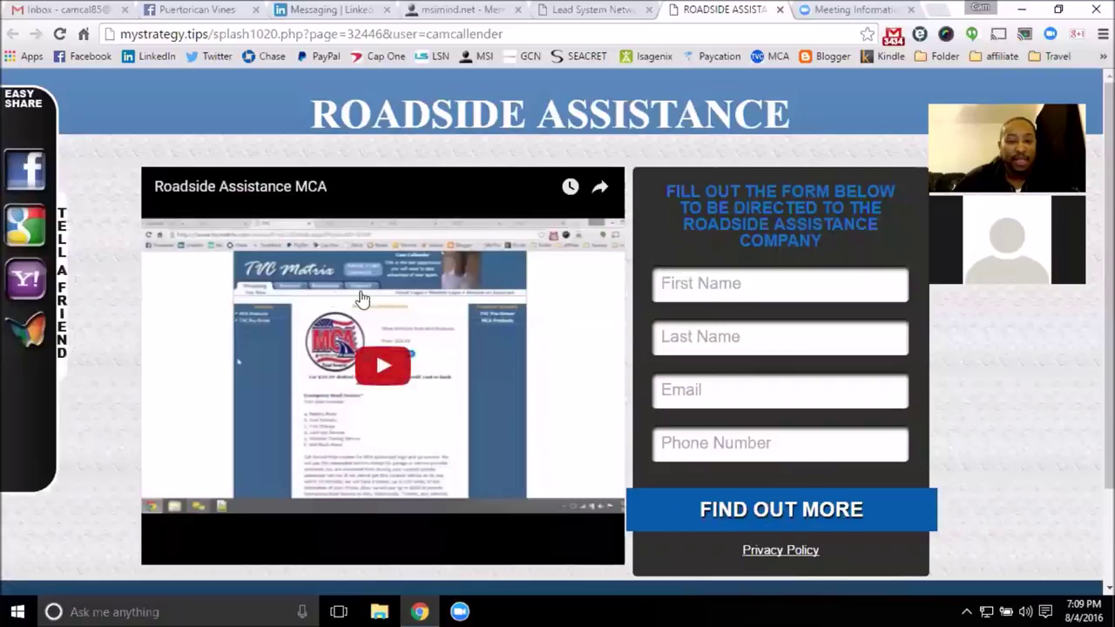
{"action": "left_click", "coordinate": [779, 11]}
- Browse the published pages to the billboard-style LSN 2.0 page, preview it, and close the preview
{"action": "scroll", "coordinate": [591, 320], "scroll_direction": "up", "scroll_amount": 3}
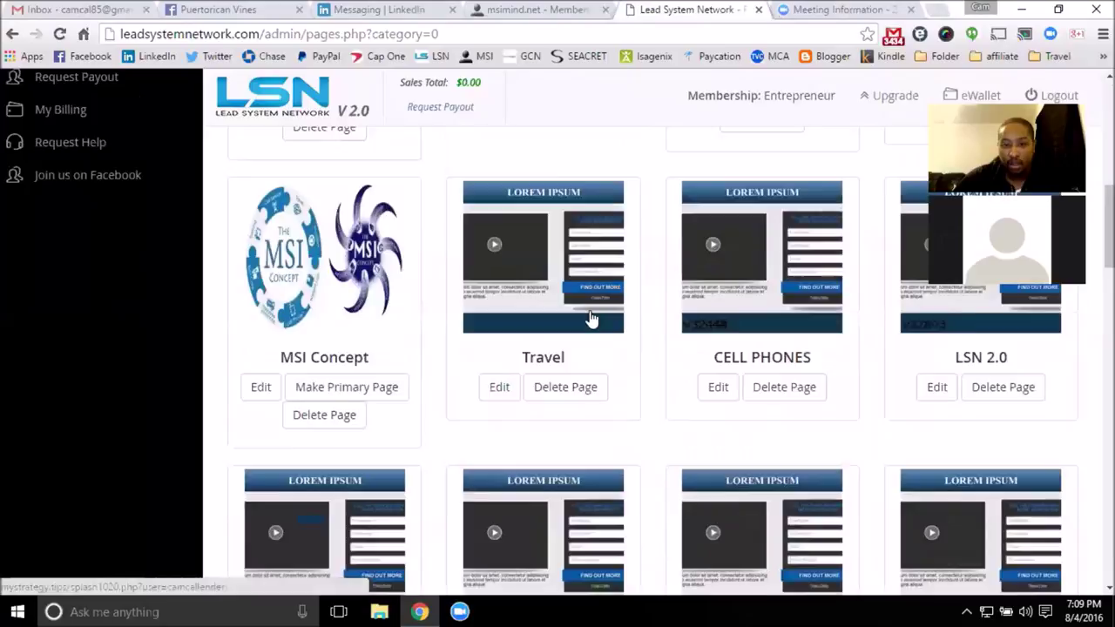
{"action": "scroll", "coordinate": [591, 320], "scroll_direction": "up", "scroll_amount": 2}
{"action": "scroll", "coordinate": [627, 311], "scroll_direction": "down", "scroll_amount": 4}
{"action": "scroll", "coordinate": [643, 191], "scroll_direction": "down", "scroll_amount": 12}
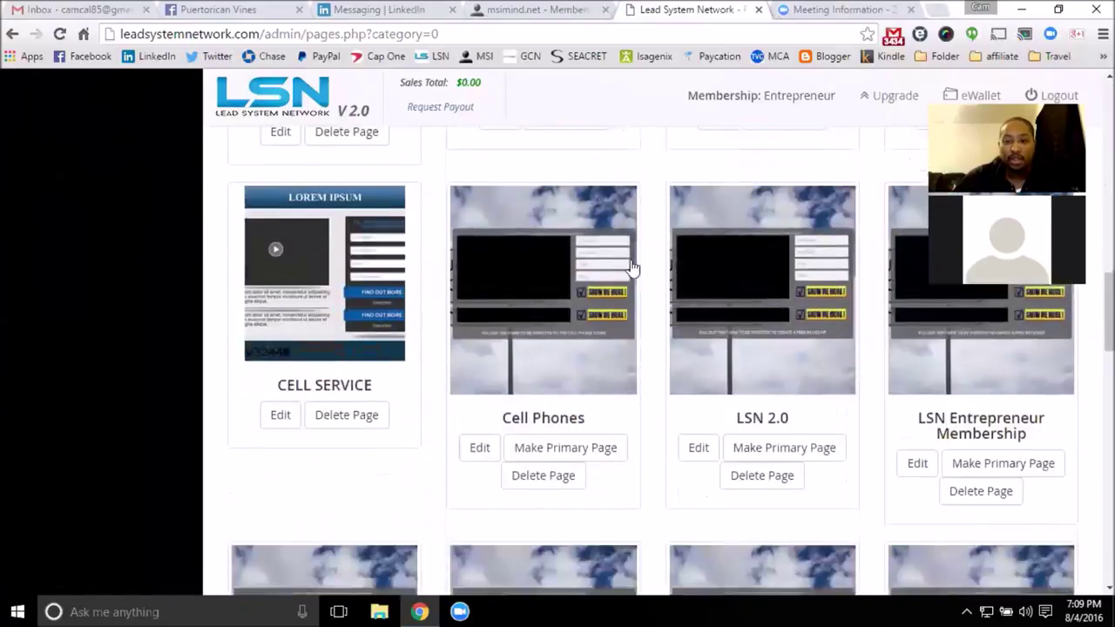
{"action": "scroll", "coordinate": [522, 379], "scroll_direction": "up", "scroll_amount": 2}
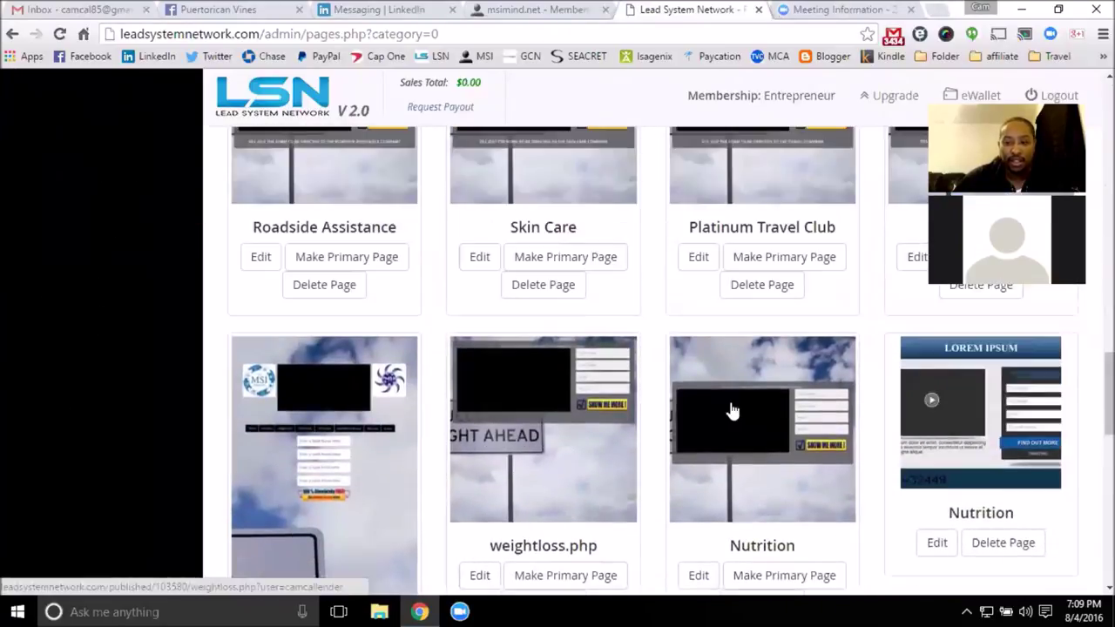
{"action": "scroll", "coordinate": [595, 435], "scroll_direction": "up", "scroll_amount": 2}
{"action": "scroll", "coordinate": [595, 435], "scroll_direction": "up", "scroll_amount": 5}
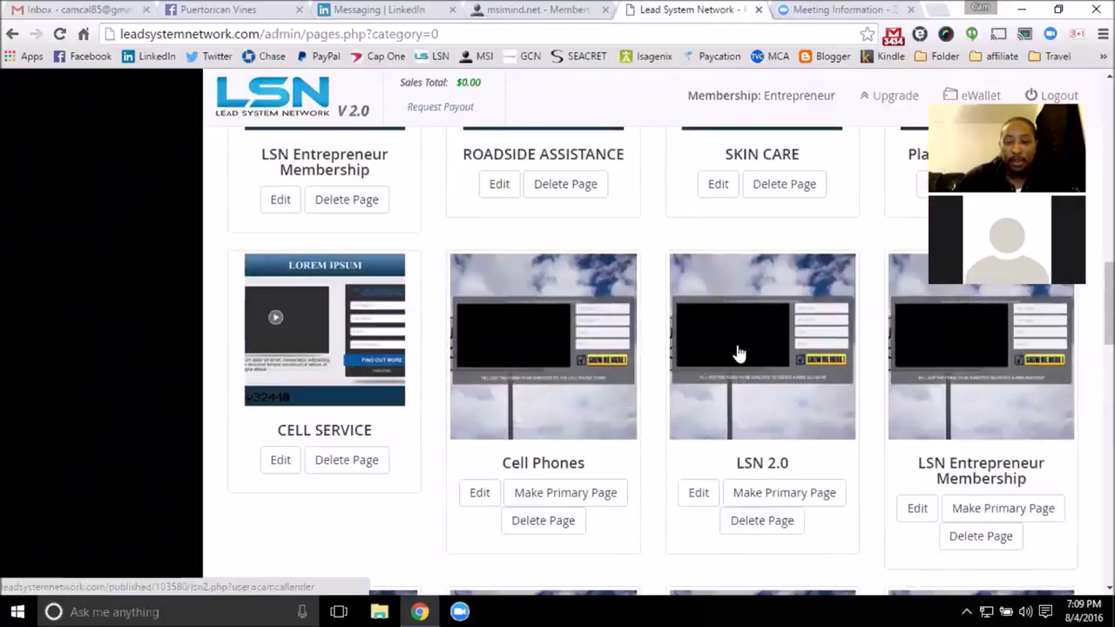
{"action": "left_click", "coordinate": [761, 346]}
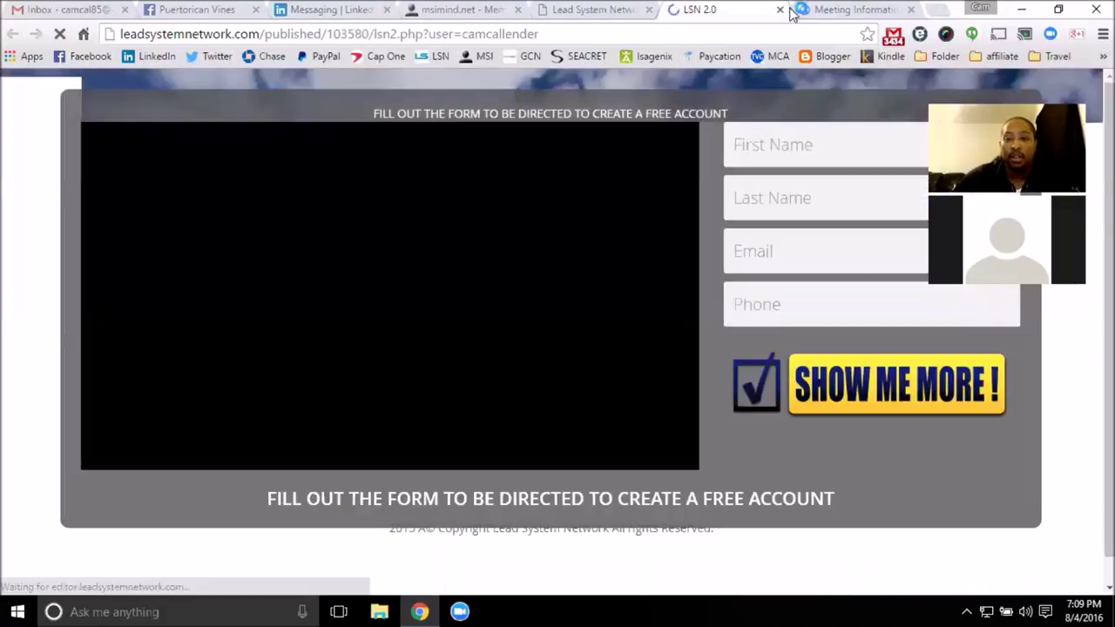
{"action": "left_click", "coordinate": [780, 10]}
- Open the LSN 2.0 page for editing and review its basic settings
{"action": "left_click", "coordinate": [699, 494]}
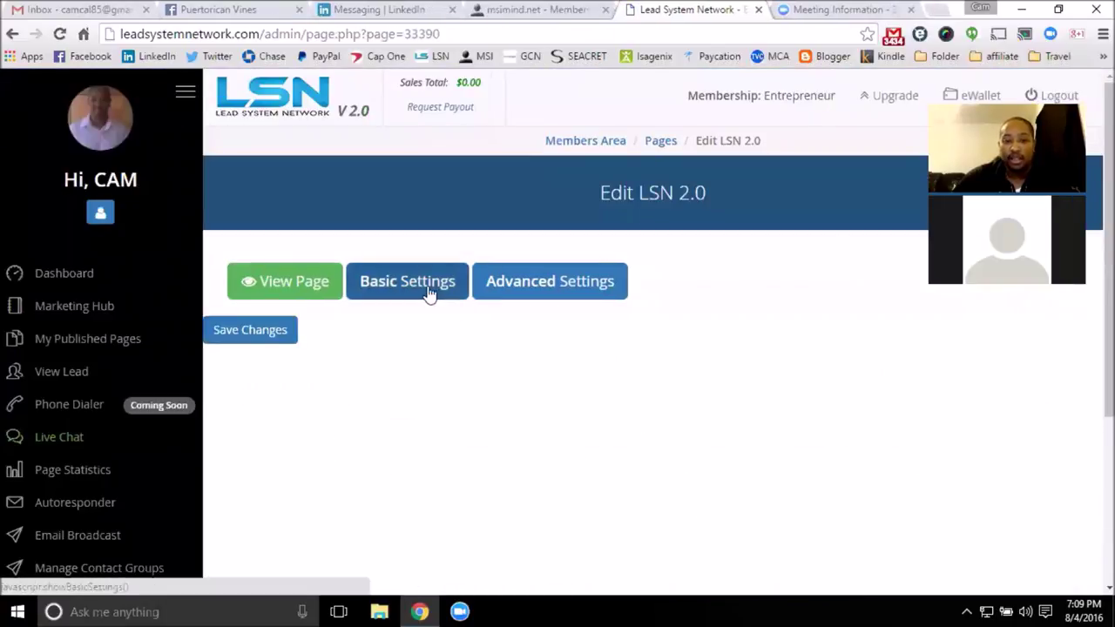
{"action": "left_click", "coordinate": [429, 294]}
{"action": "scroll", "coordinate": [652, 316], "scroll_direction": "down", "scroll_amount": 2}
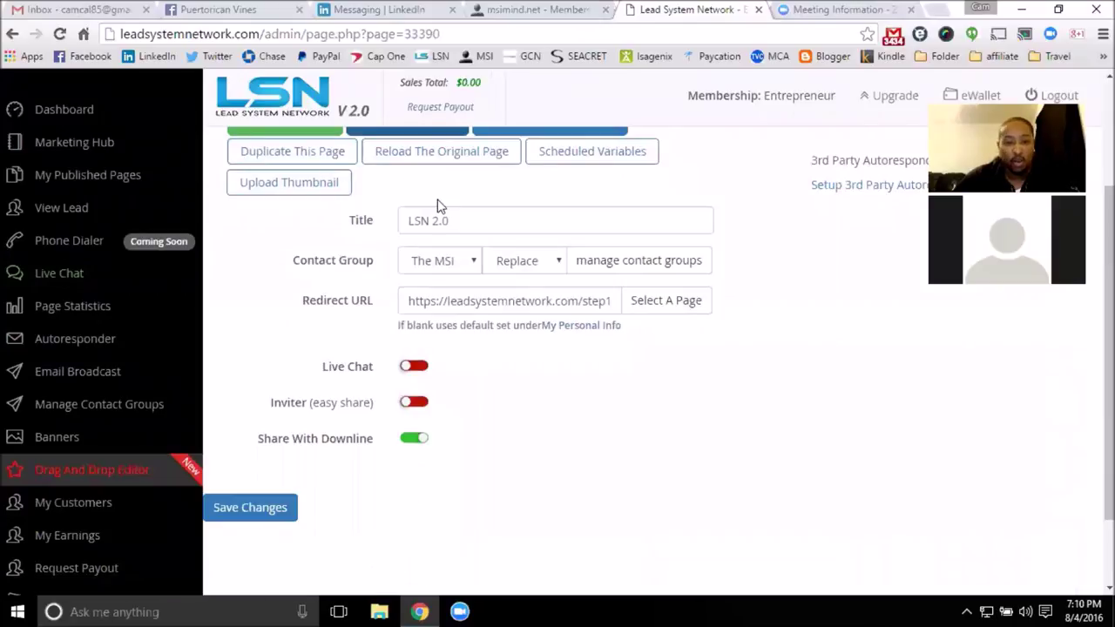
{"action": "scroll", "coordinate": [409, 261], "scroll_direction": "up", "scroll_amount": 2}
- View the My Pages list in the Drag And Drop Editor, and return to My Published Pages
{"action": "scroll", "coordinate": [261, 357], "scroll_direction": "down", "scroll_amount": 3}
{"action": "left_click", "coordinate": [149, 389]}
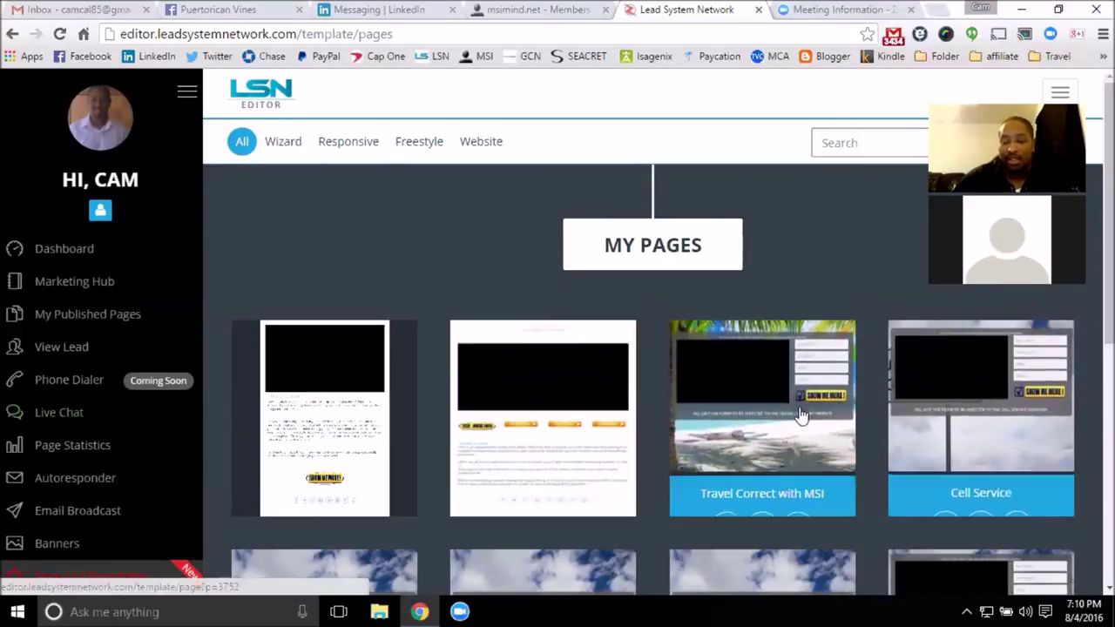
{"action": "left_click", "coordinate": [63, 315]}
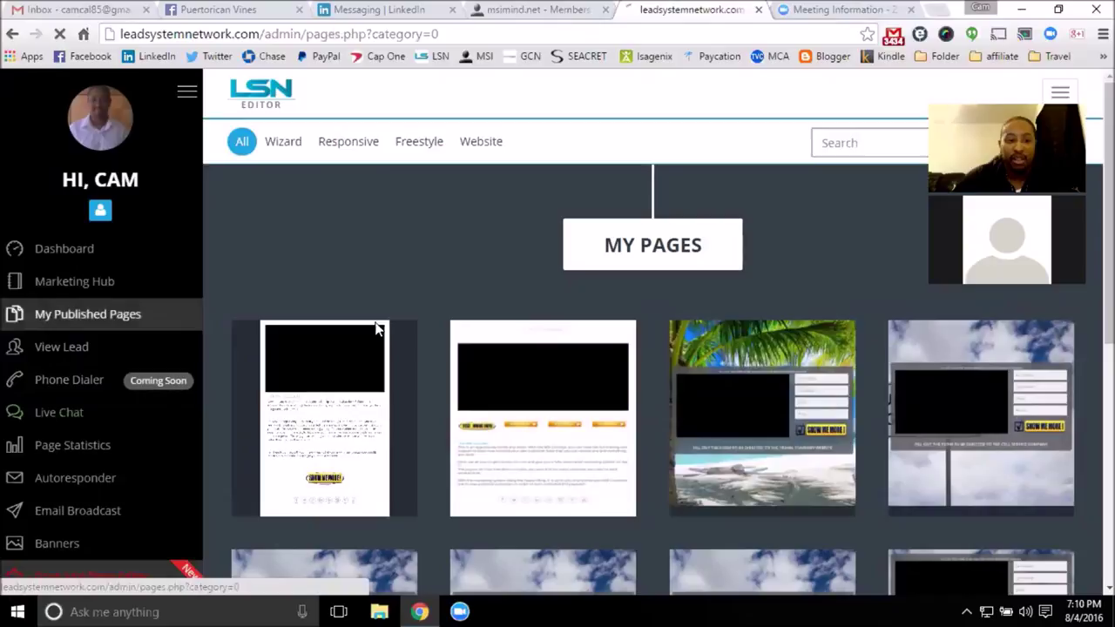
- Preview the LOREM IPSUM-style Travel capture page, and close the preview
{"action": "scroll", "coordinate": [545, 324], "scroll_direction": "down", "scroll_amount": 8}
{"action": "left_click", "coordinate": [551, 334]}
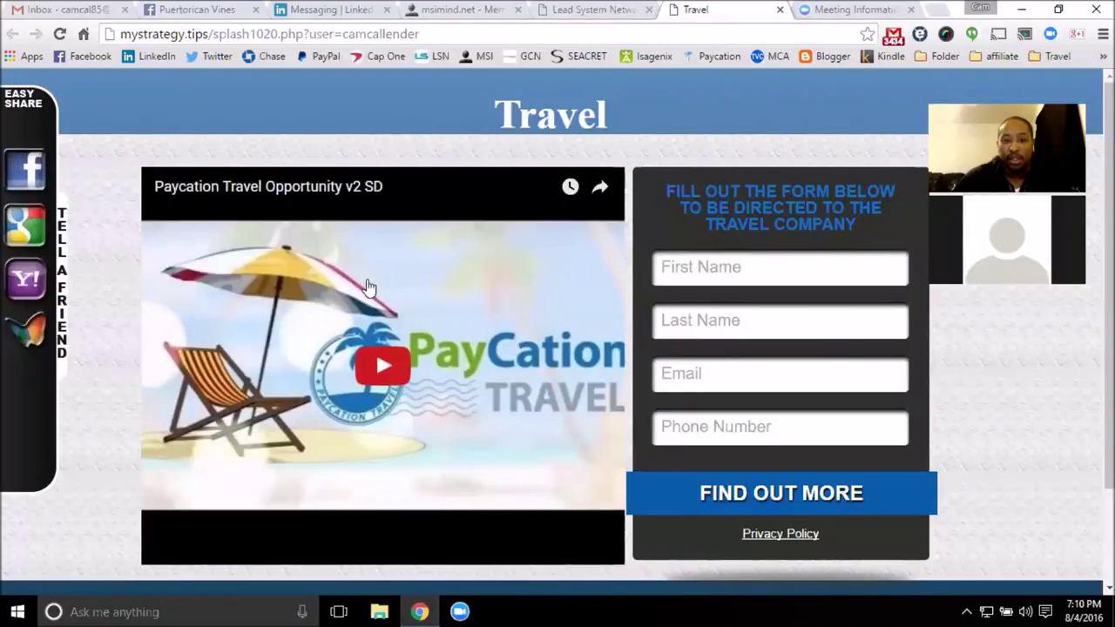
{"action": "left_click", "coordinate": [780, 11]}
- Browse the LSN 1.0 Classic Pages category and preview the splash1020 template
{"action": "scroll", "coordinate": [462, 305], "scroll_direction": "up", "scroll_amount": 3}
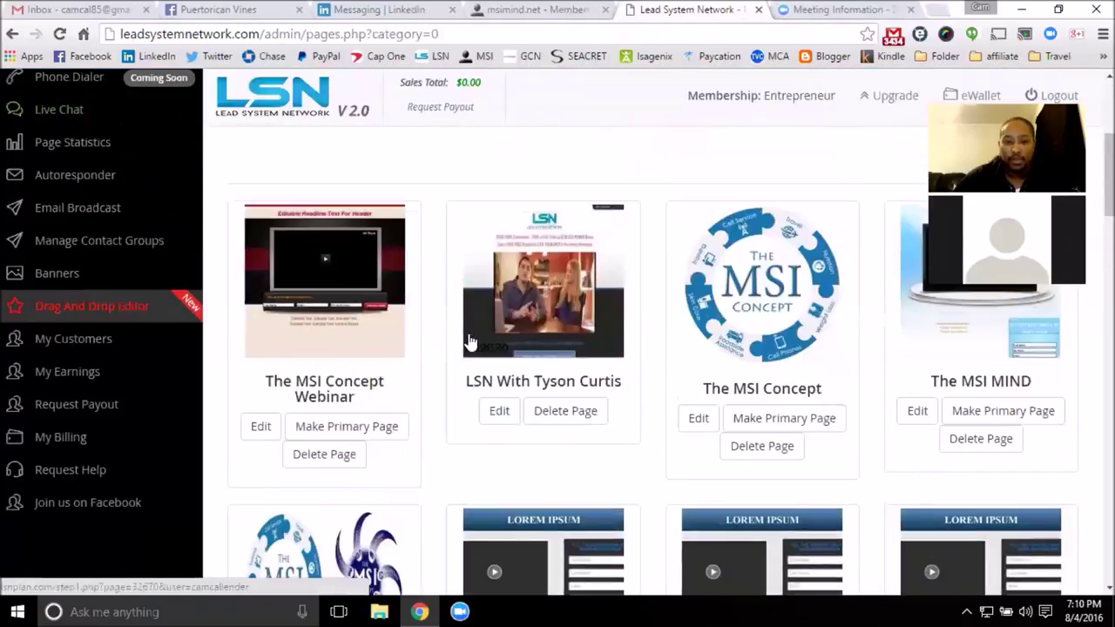
{"action": "scroll", "coordinate": [409, 331], "scroll_direction": "up", "scroll_amount": 3}
{"action": "scroll", "coordinate": [562, 369], "scroll_direction": "down", "scroll_amount": 2}
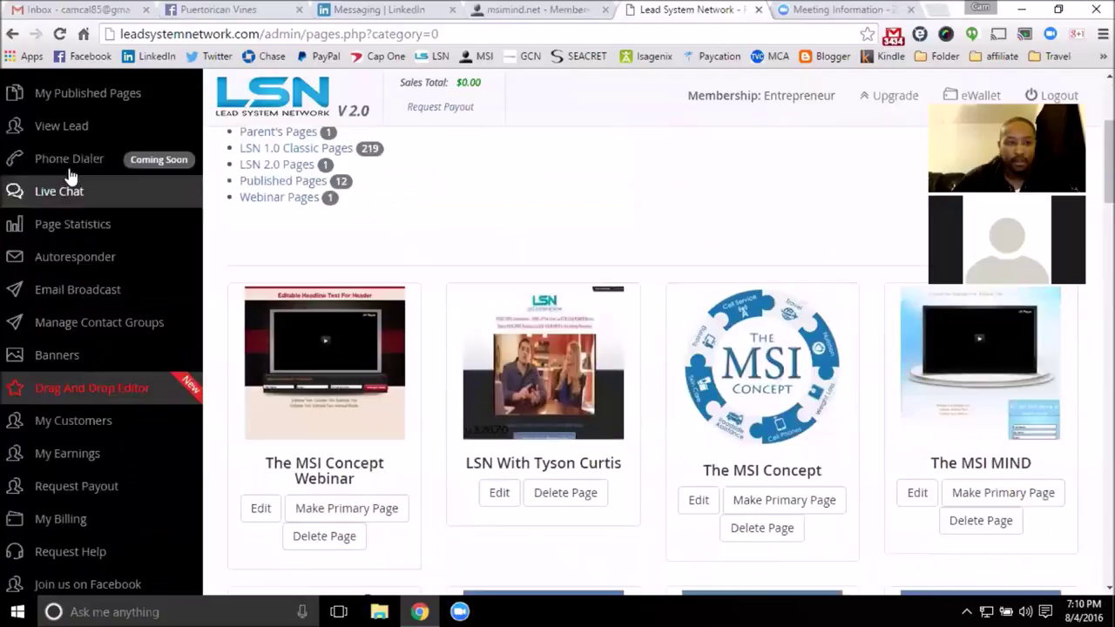
{"action": "left_click", "coordinate": [272, 152]}
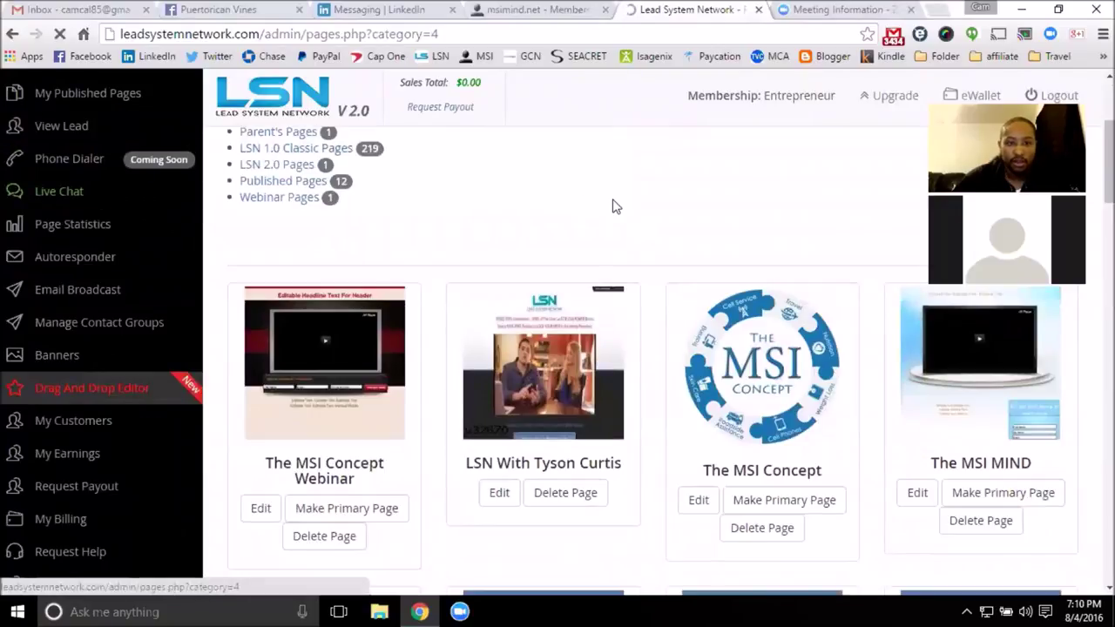
{"action": "scroll", "coordinate": [540, 288], "scroll_direction": "down", "scroll_amount": 2}
{"action": "scroll", "coordinate": [533, 314], "scroll_direction": "down", "scroll_amount": 10}
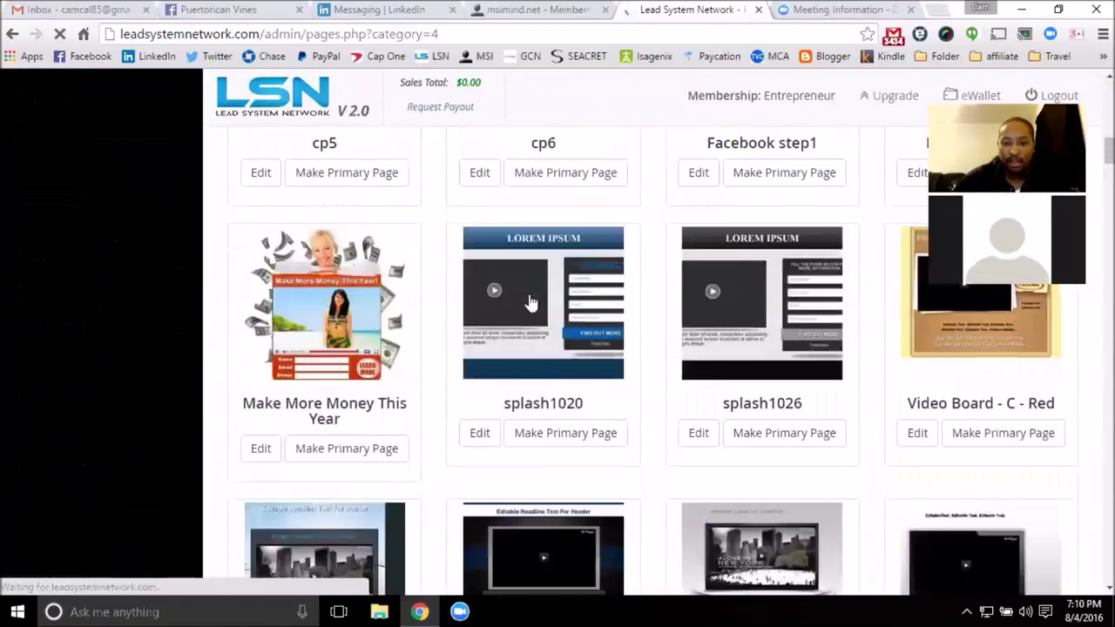
{"action": "scroll", "coordinate": [536, 383], "scroll_direction": "up", "scroll_amount": 3}
{"action": "left_click", "coordinate": [543, 308]}
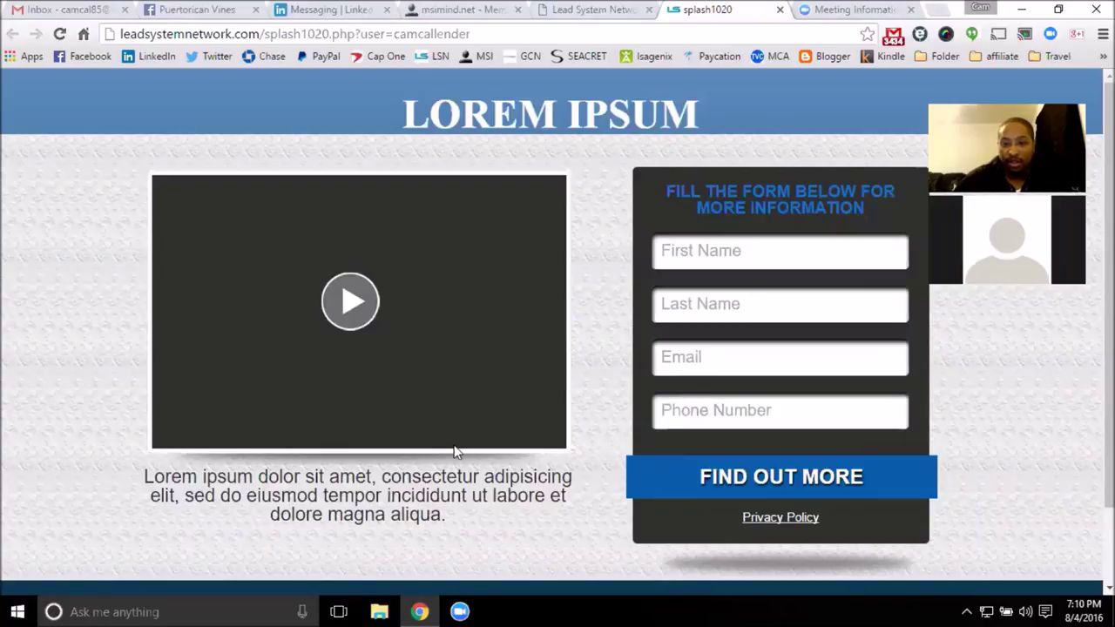
- Return to the capture page list, show My Published Capture Pages, and preview the Travel page alongside splash1020
{"action": "left_click", "coordinate": [647, 11]}
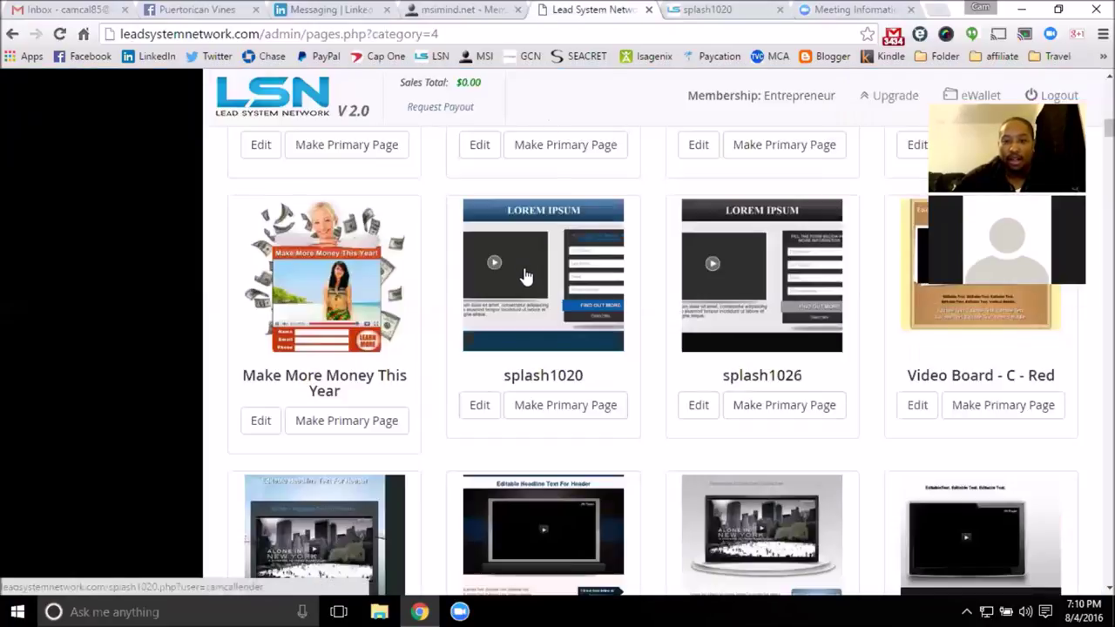
{"action": "scroll", "coordinate": [523, 279], "scroll_direction": "up", "scroll_amount": 10}
{"action": "scroll", "coordinate": [310, 231], "scroll_direction": "up", "scroll_amount": 5}
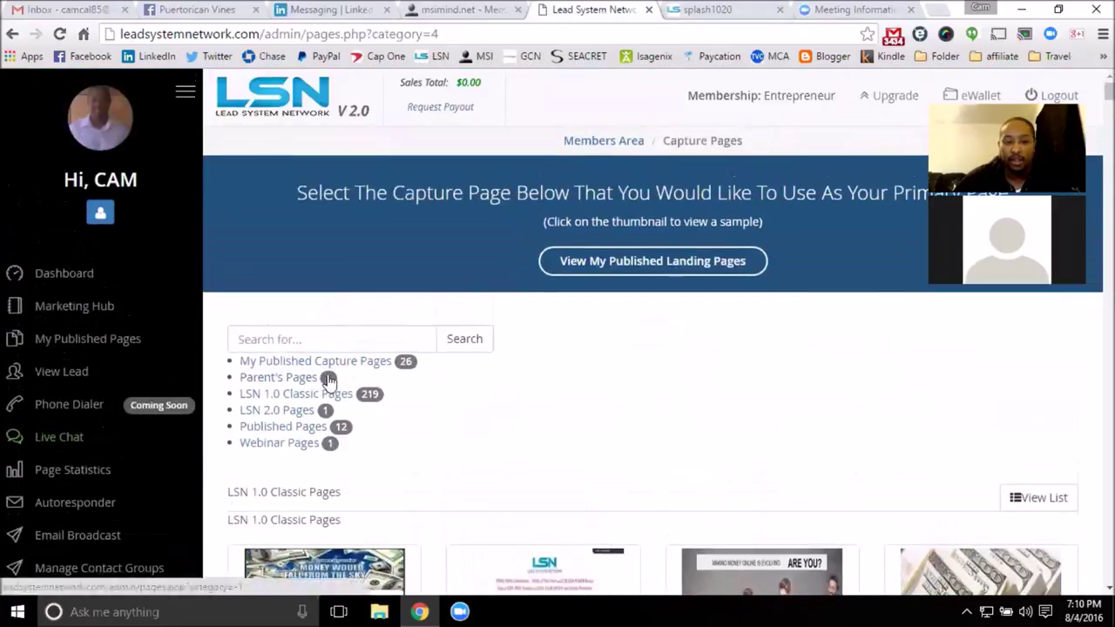
{"action": "scroll", "coordinate": [555, 353], "scroll_direction": "down", "scroll_amount": 10}
{"action": "left_click", "coordinate": [570, 267]}
- Compare the Travel page with the splash1020 template, pointing out its customized heading, video and form text
{"action": "left_click", "coordinate": [667, 11]}
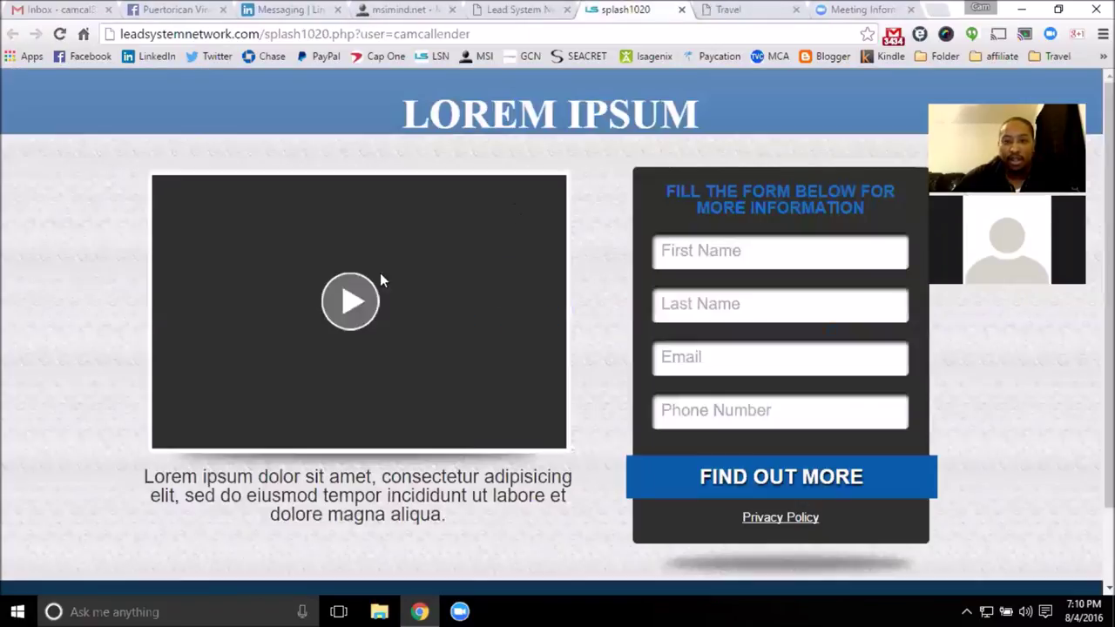
{"action": "left_click", "coordinate": [728, 10]}
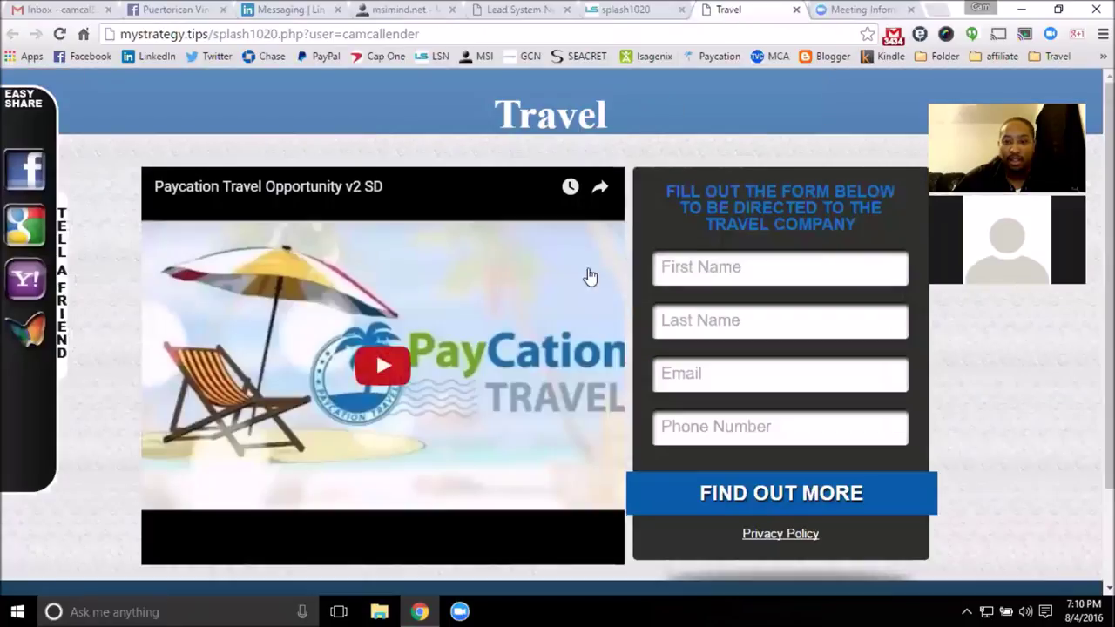
{"action": "scroll", "coordinate": [515, 423], "scroll_direction": "down", "scroll_amount": 1}
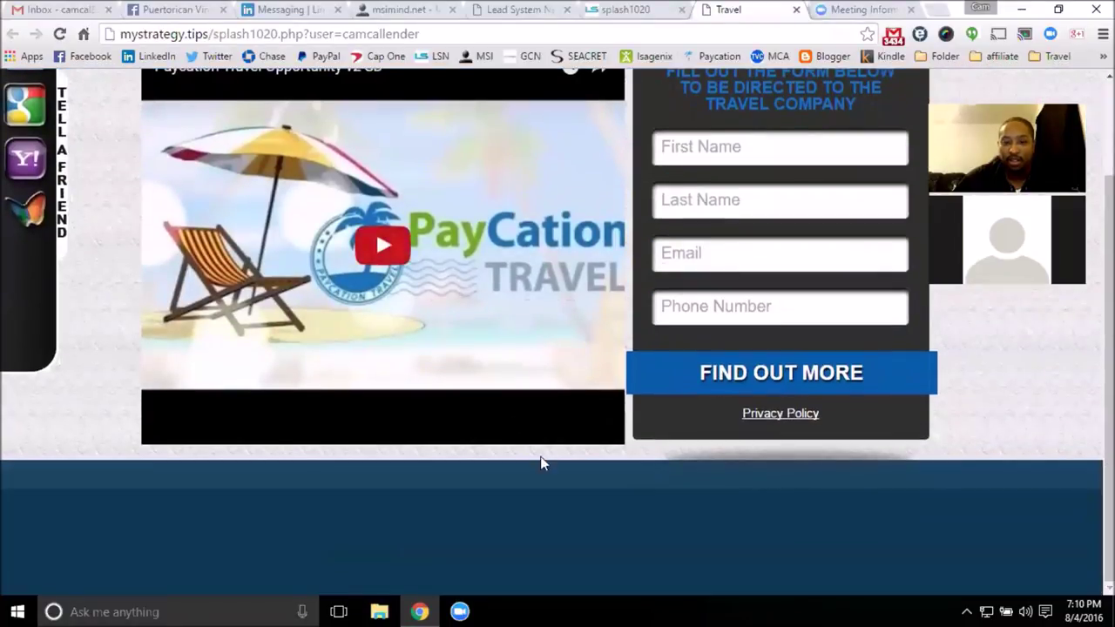
{"action": "scroll", "coordinate": [598, 493], "scroll_direction": "up", "scroll_amount": 1}
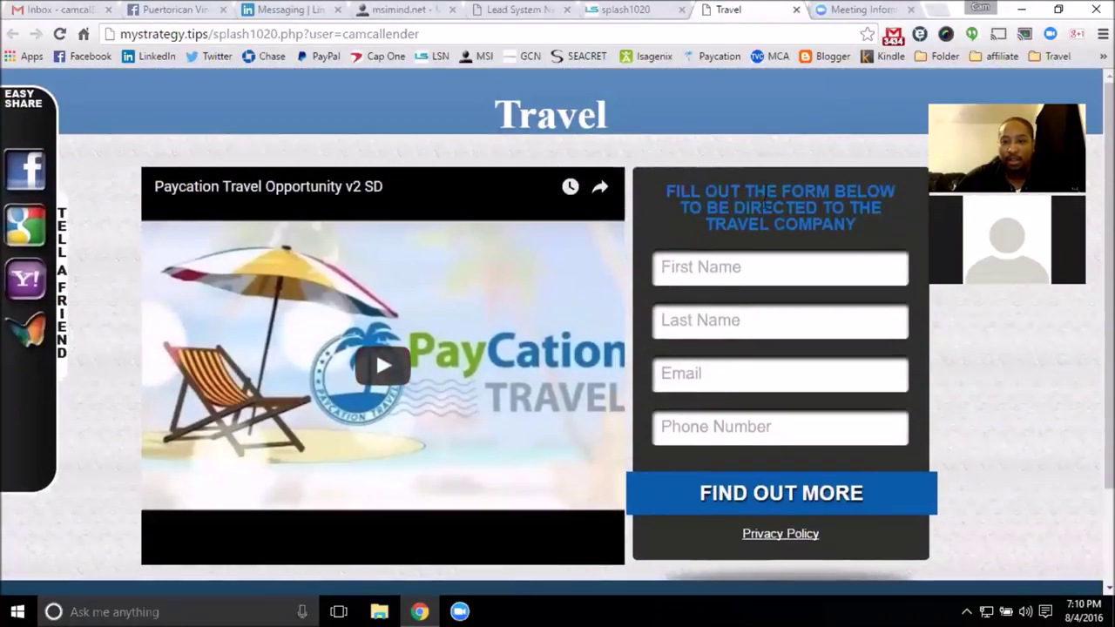
{"action": "left_click_drag", "start_coordinate": [503, 97], "coordinate": [620, 115]}
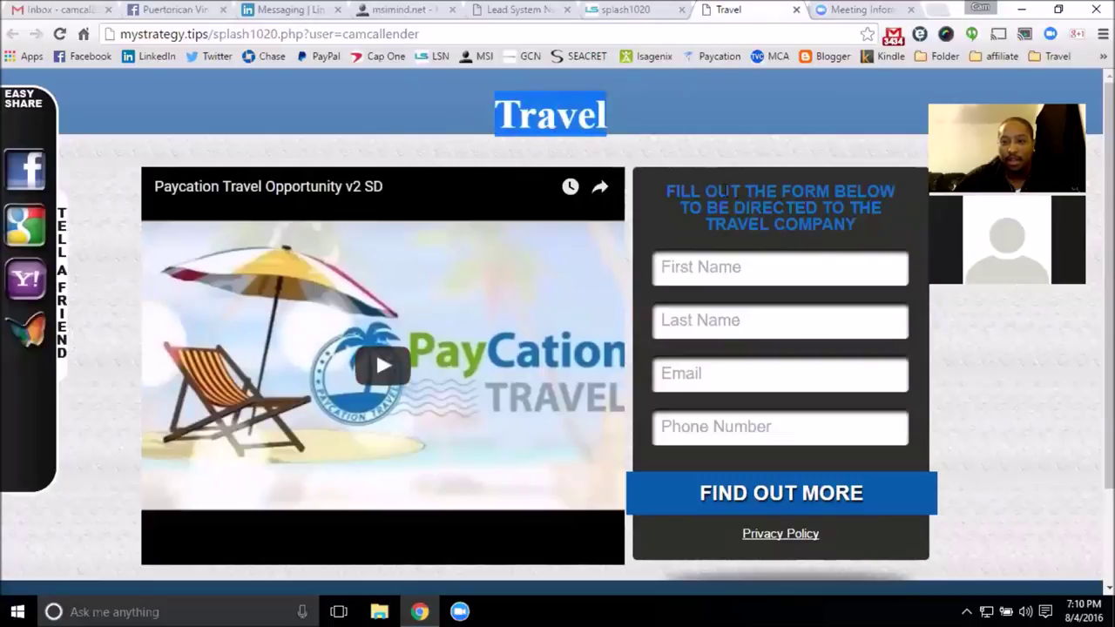
{"action": "left_click_drag", "start_coordinate": [730, 191], "coordinate": [810, 408]}
- Switch back to the splash1020 template and point out the placeholder paragraph below its video
{"action": "left_click", "coordinate": [640, 8]}
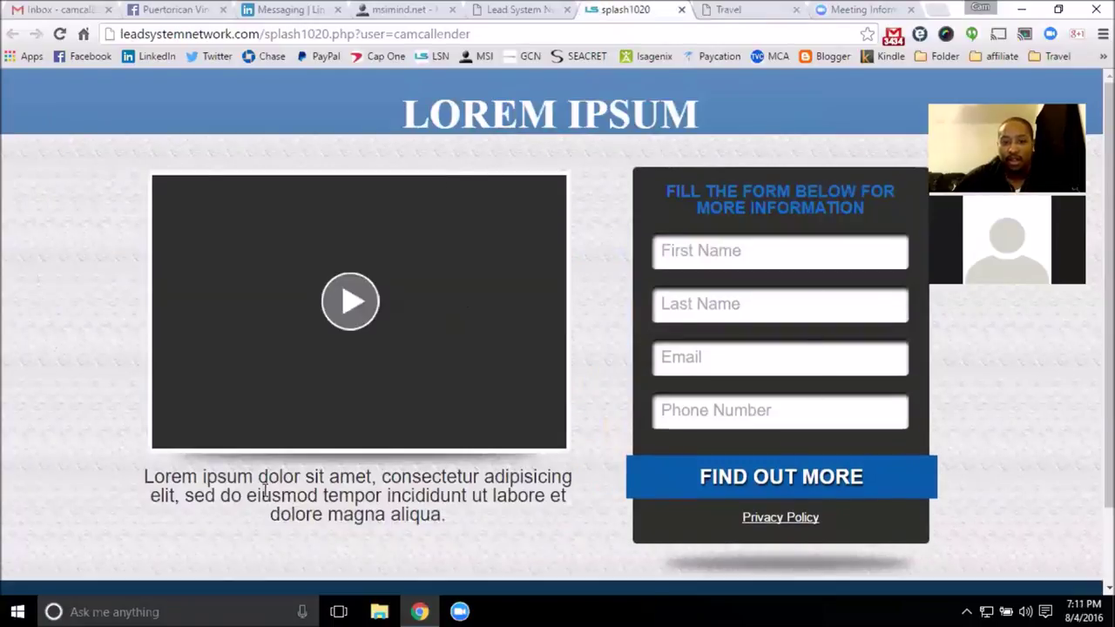
{"action": "left_click_drag", "start_coordinate": [137, 462], "coordinate": [262, 494]}
{"action": "left_click", "coordinate": [452, 471]}
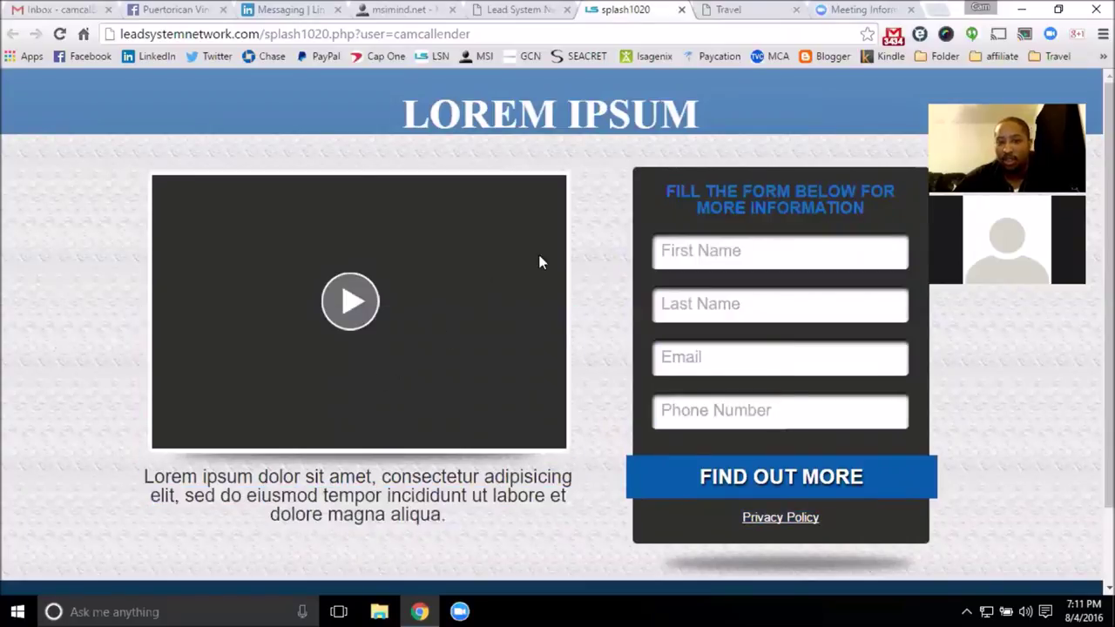
- Close the splash1020 template preview and browse the published capture pages list
{"action": "left_click", "coordinate": [681, 9]}
{"action": "left_click", "coordinate": [681, 10]}
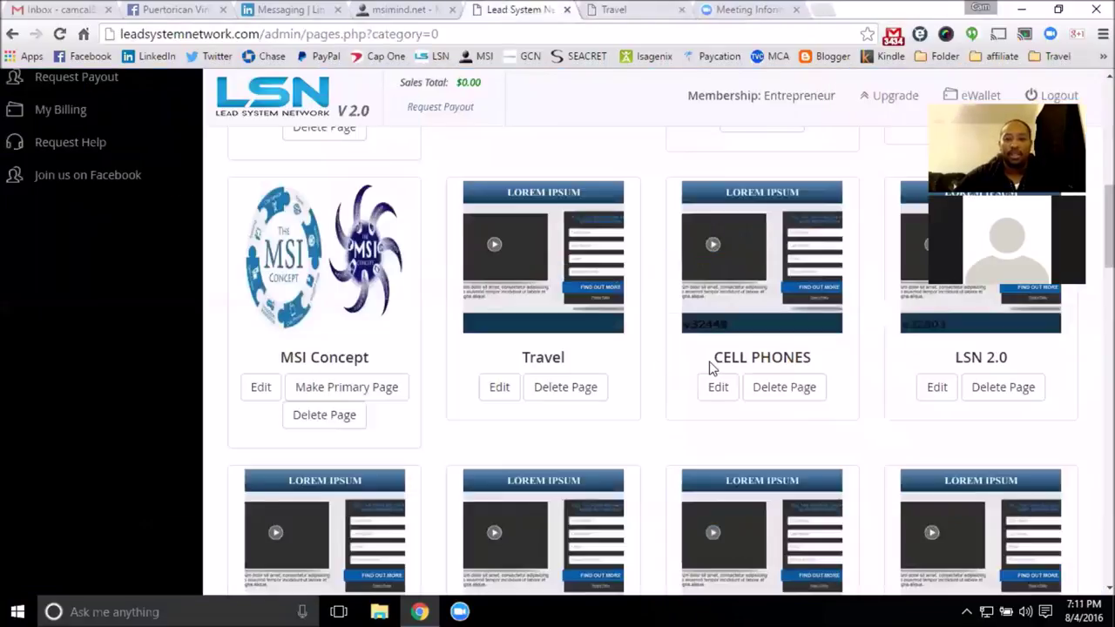
{"action": "scroll", "coordinate": [663, 321], "scroll_direction": "down", "scroll_amount": 6}
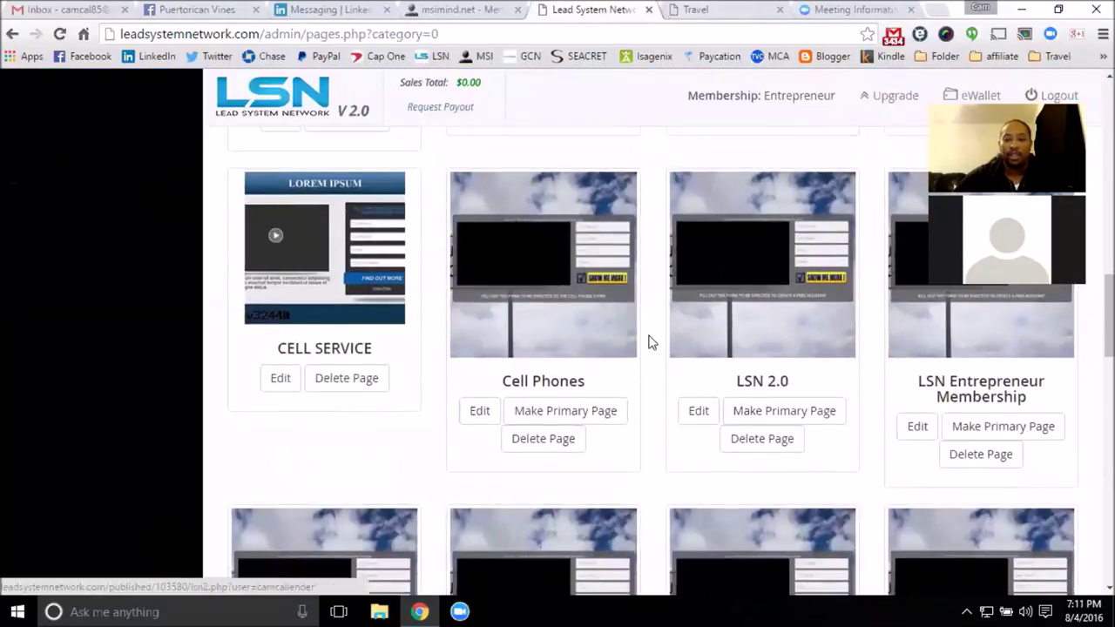
{"action": "scroll", "coordinate": [169, 413], "scroll_direction": "up", "scroll_amount": 10}
{"action": "mouse_move", "coordinate": [169, 413]}
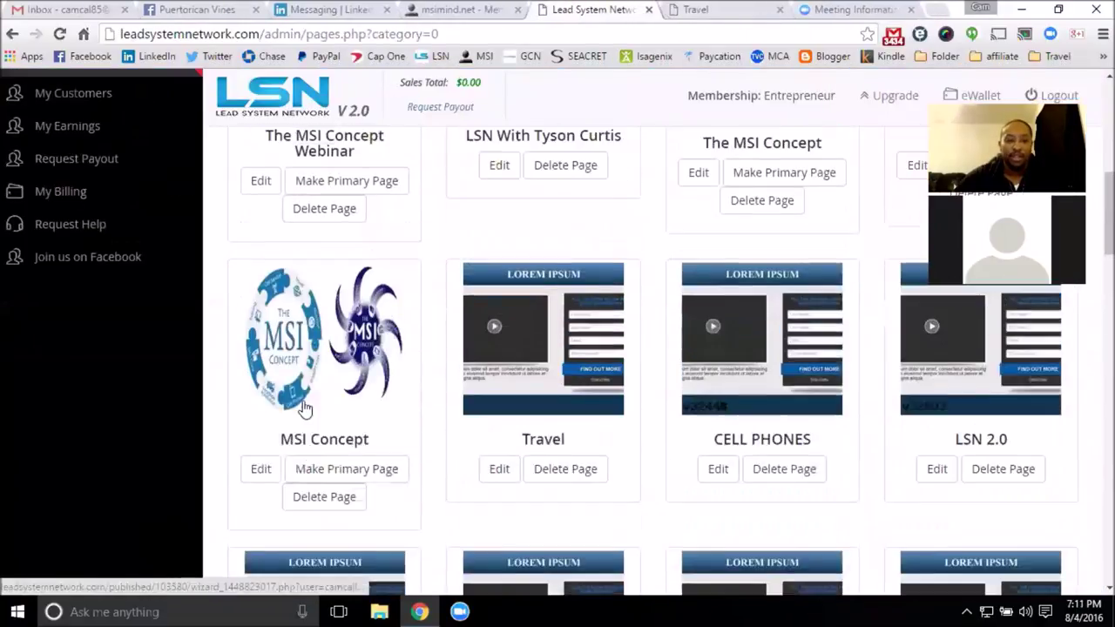
- Open the Drag And Drop Editor and browse its My Pages gallery filtered to Wizard pages
{"action": "left_click", "coordinate": [126, 228]}
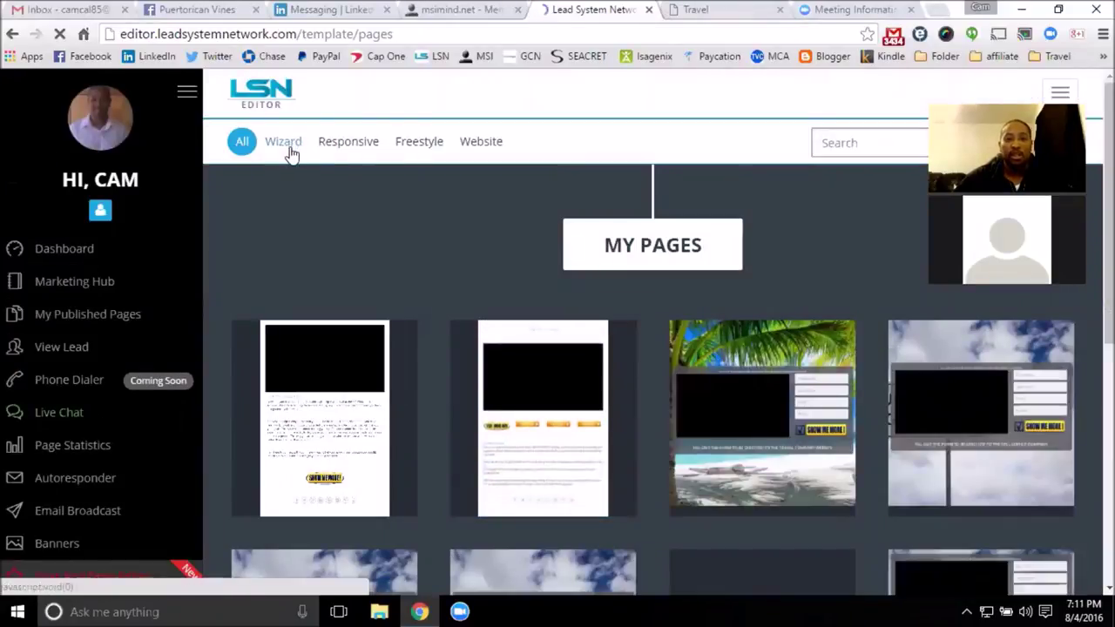
{"action": "left_click", "coordinate": [277, 142]}
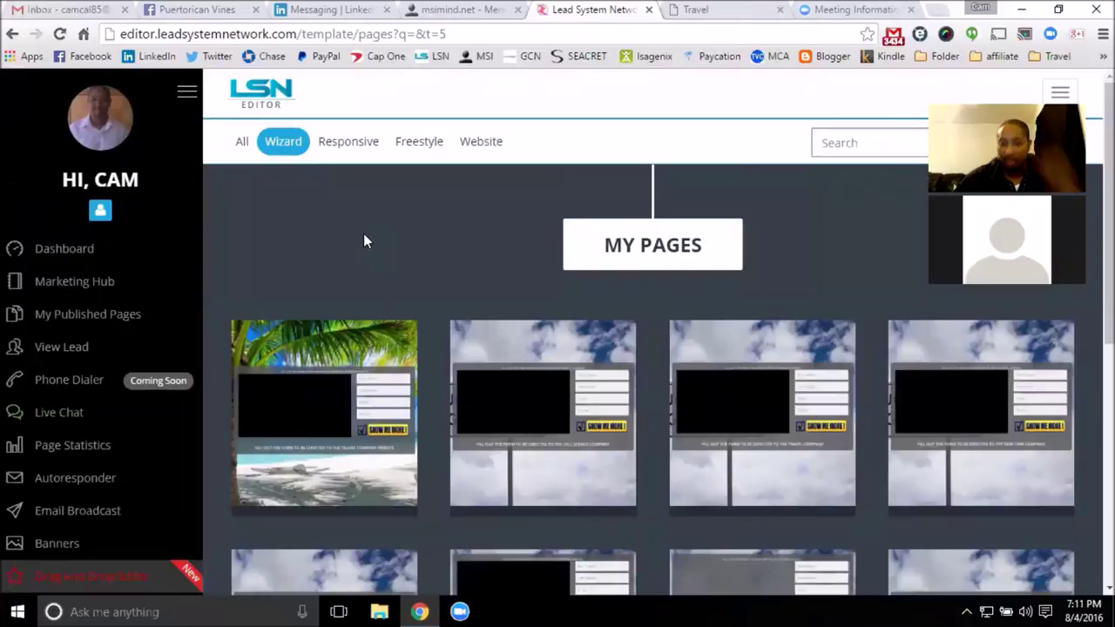
{"action": "scroll", "coordinate": [368, 234], "scroll_direction": "down", "scroll_amount": 4}
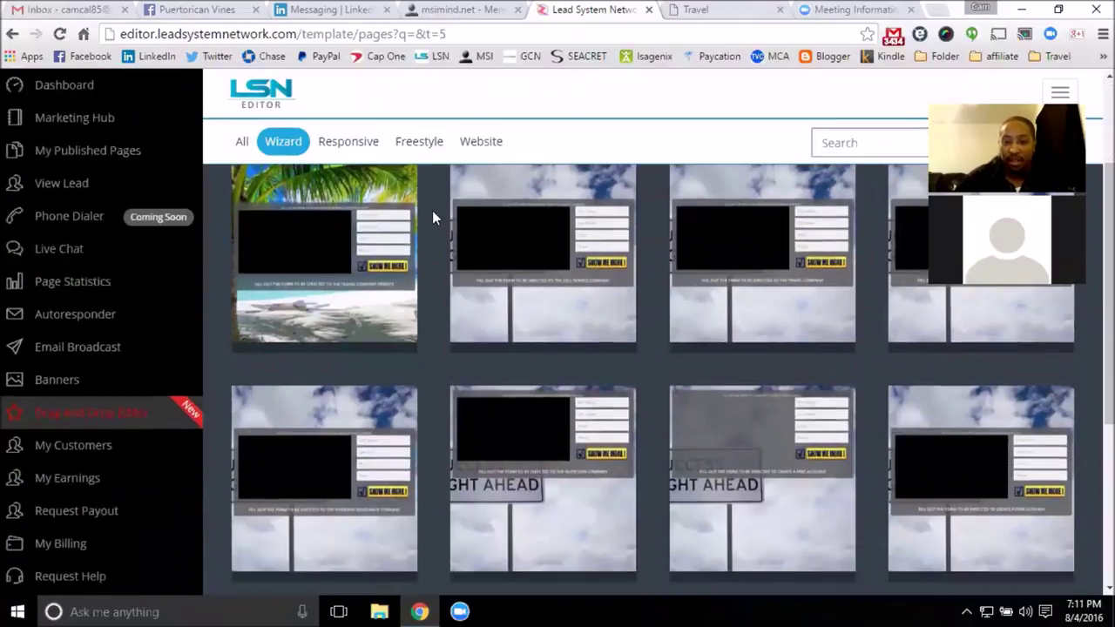
{"action": "scroll", "coordinate": [430, 275], "scroll_direction": "up", "scroll_amount": 4}
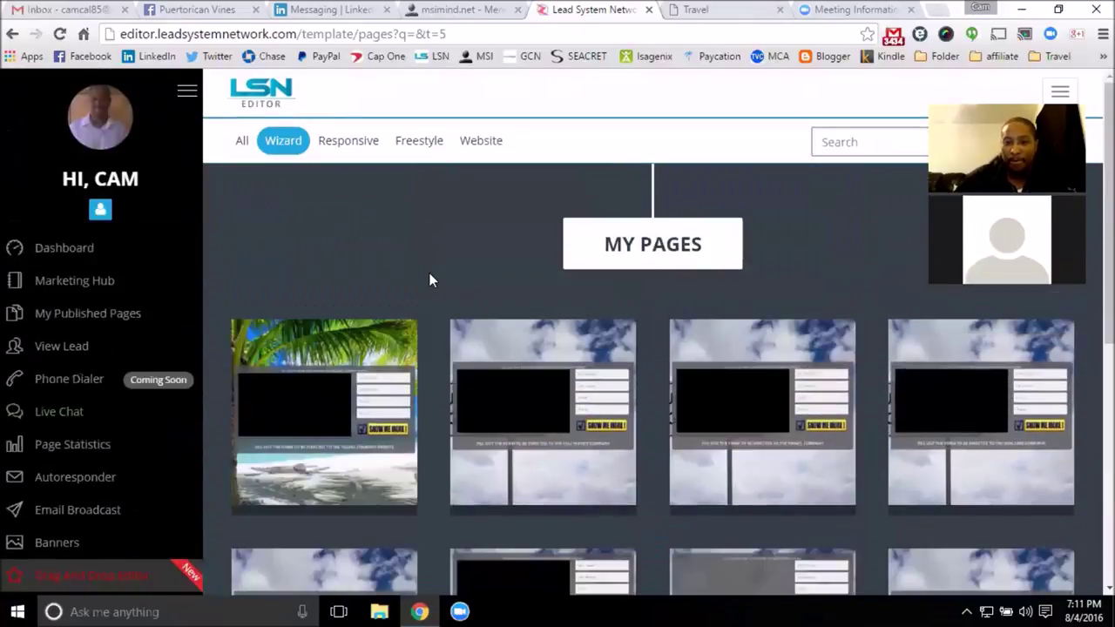
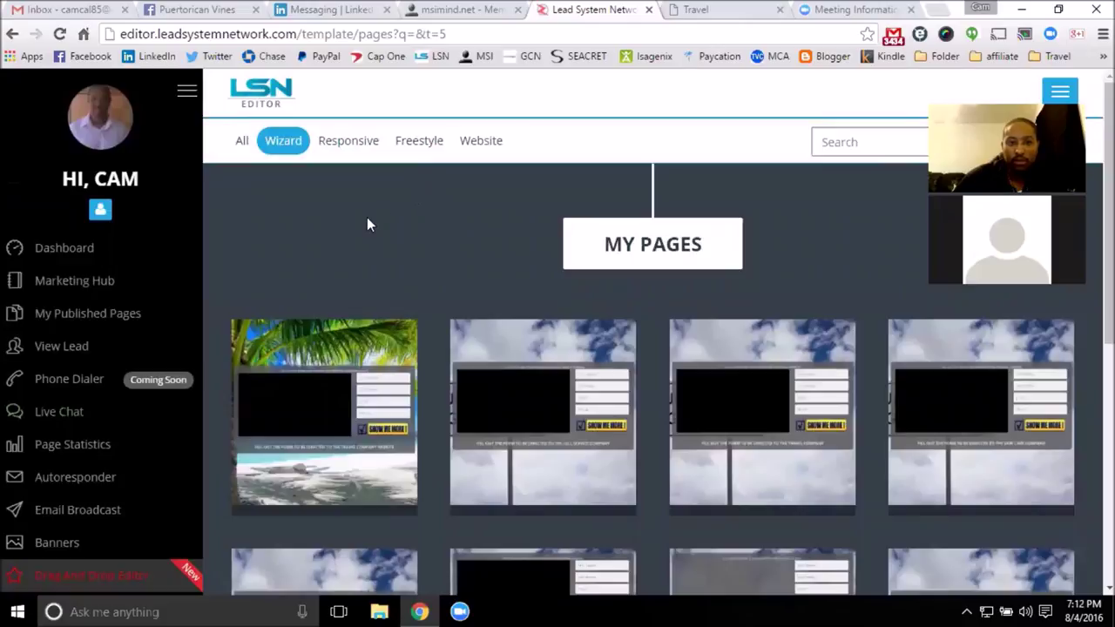
- Return to the LSN dashboard, and look over the training steps on the msimind.net members dashboard
{"action": "left_click", "coordinate": [152, 312]}
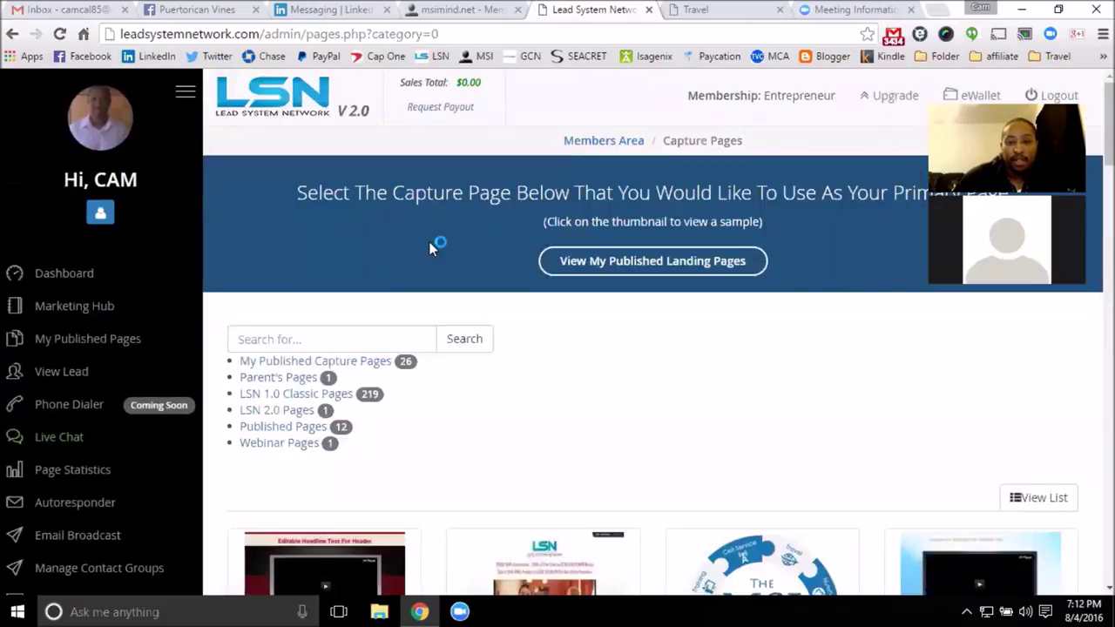
{"action": "left_click", "coordinate": [92, 287]}
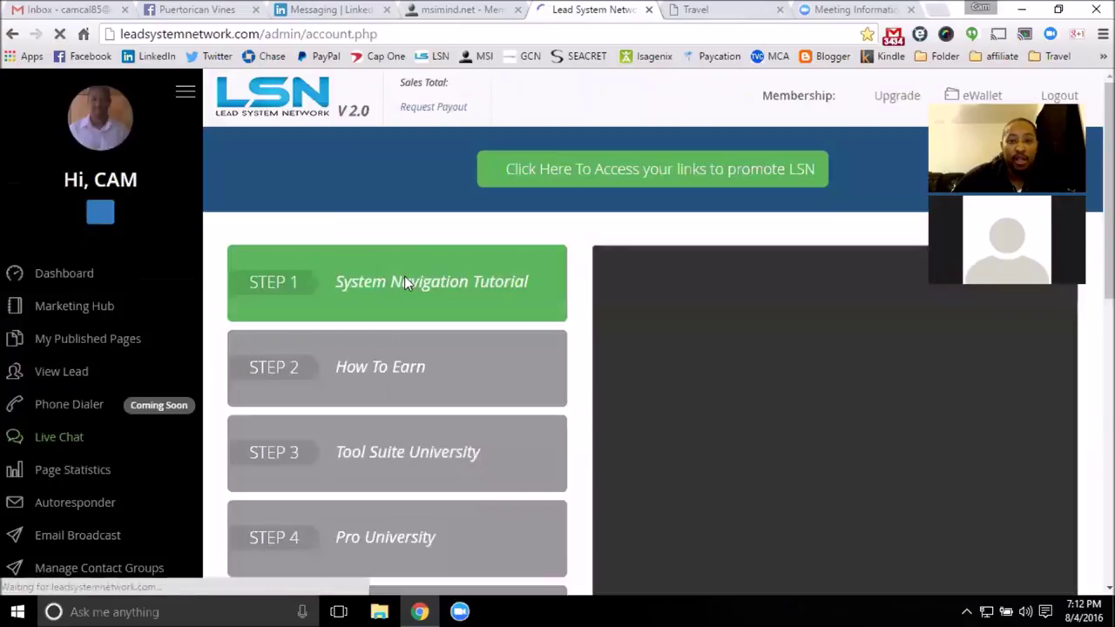
{"action": "left_click", "coordinate": [453, 9]}
{"action": "scroll", "coordinate": [366, 392], "scroll_direction": "down", "scroll_amount": 2}
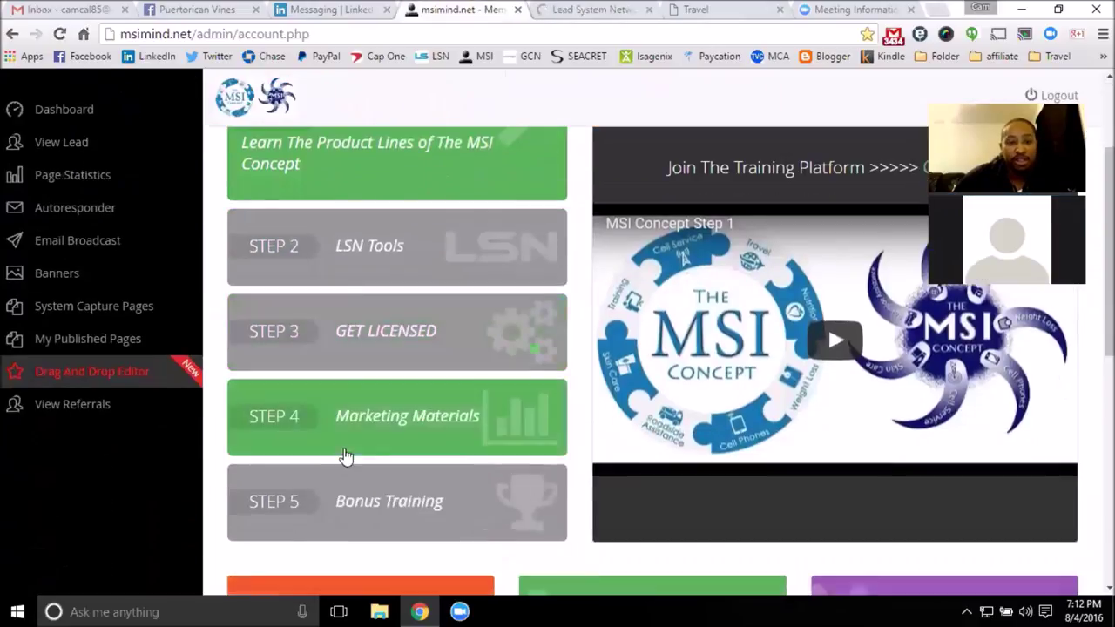
{"action": "scroll", "coordinate": [375, 499], "scroll_direction": "up", "scroll_amount": 2}
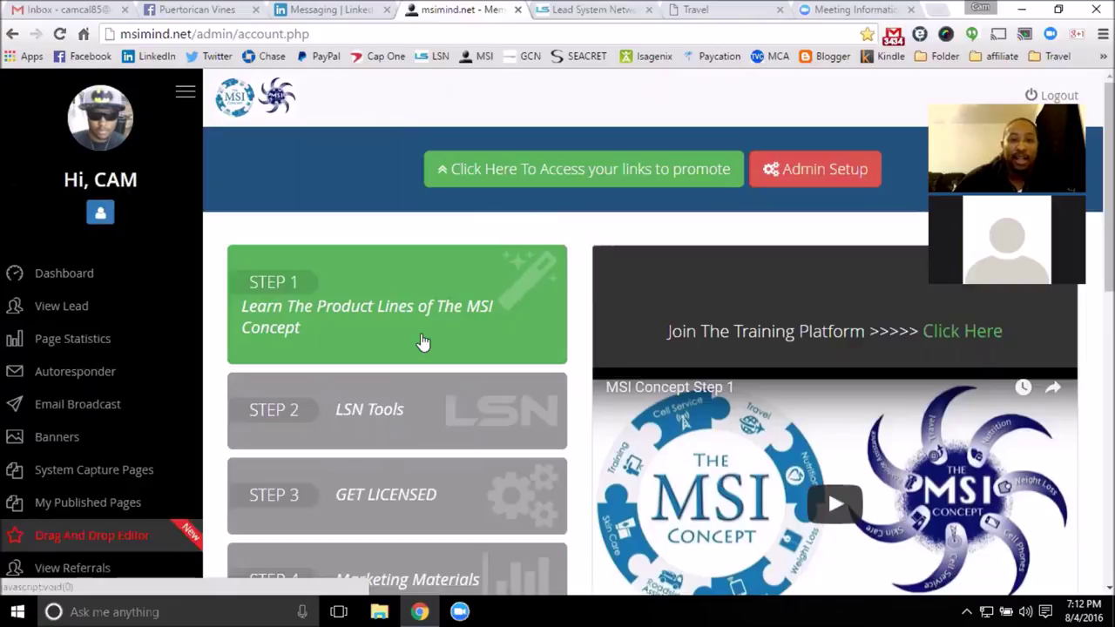
- Back on the LSN dashboard, show the Tool Suite University step and view its video library, closing it when done
{"action": "left_click", "coordinate": [579, 11]}
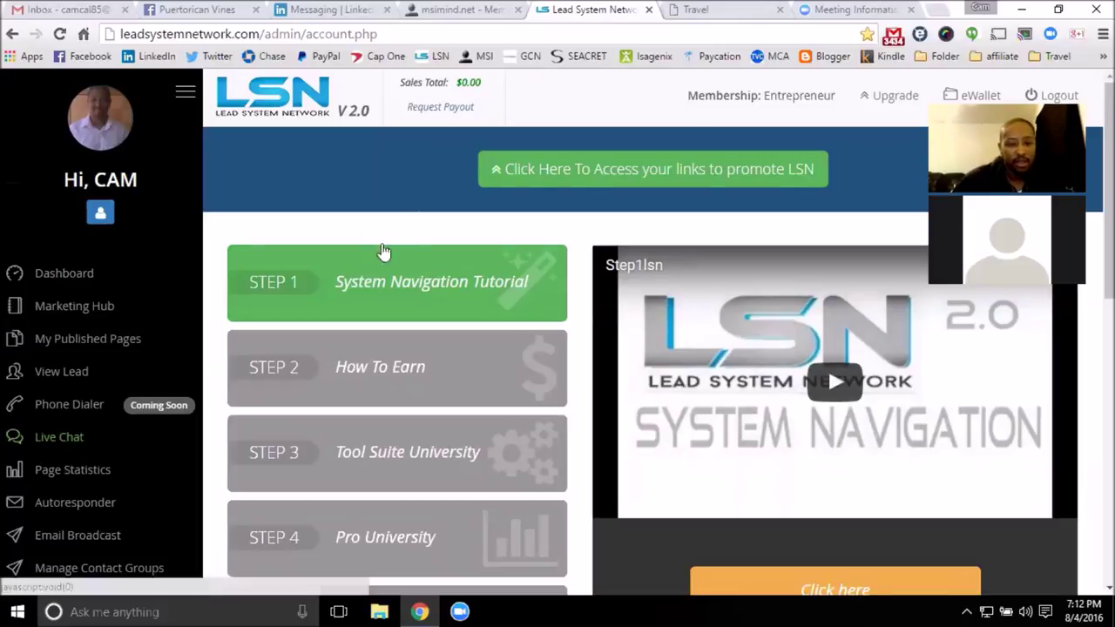
{"action": "scroll", "coordinate": [338, 157], "scroll_direction": "down", "scroll_amount": 1}
{"action": "scroll", "coordinate": [348, 191], "scroll_direction": "up", "scroll_amount": 1}
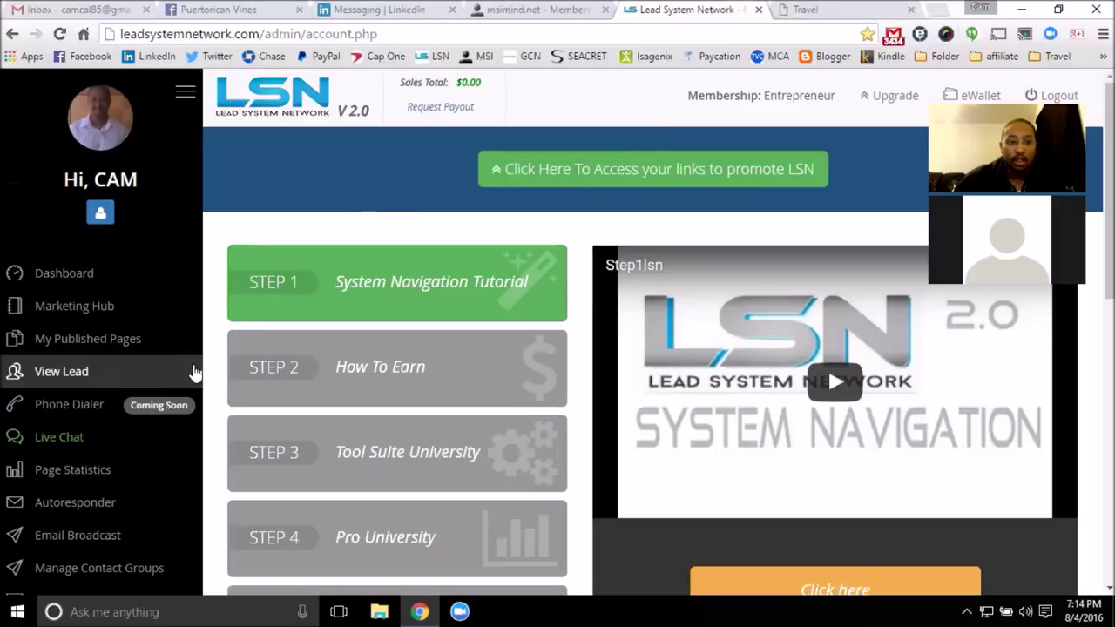
{"action": "scroll", "coordinate": [322, 403], "scroll_direction": "down", "scroll_amount": 2}
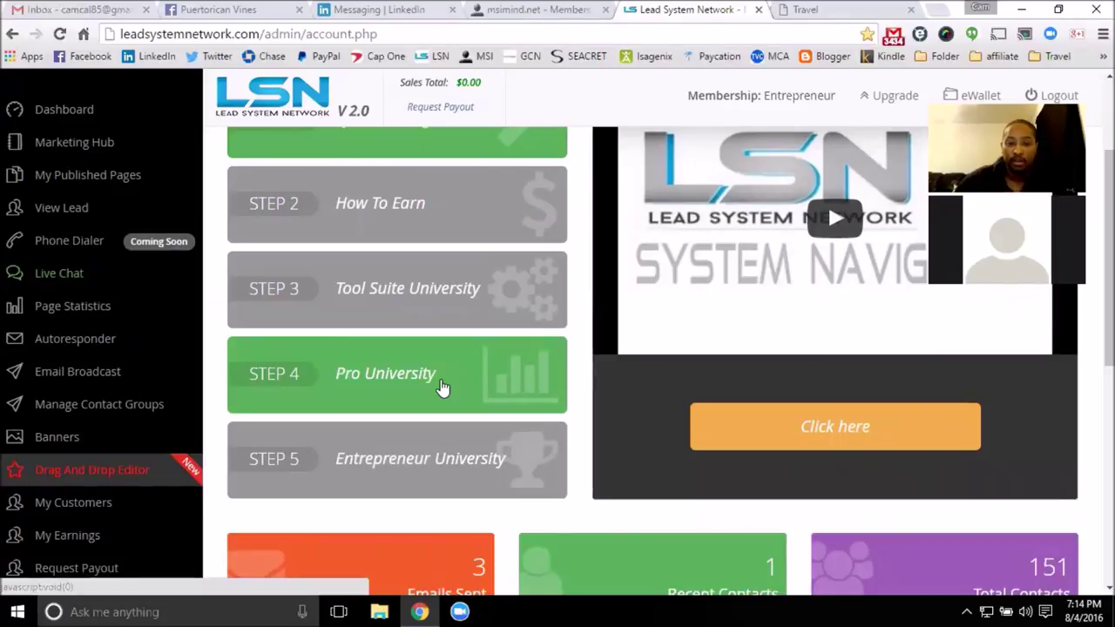
{"action": "left_click", "coordinate": [441, 298]}
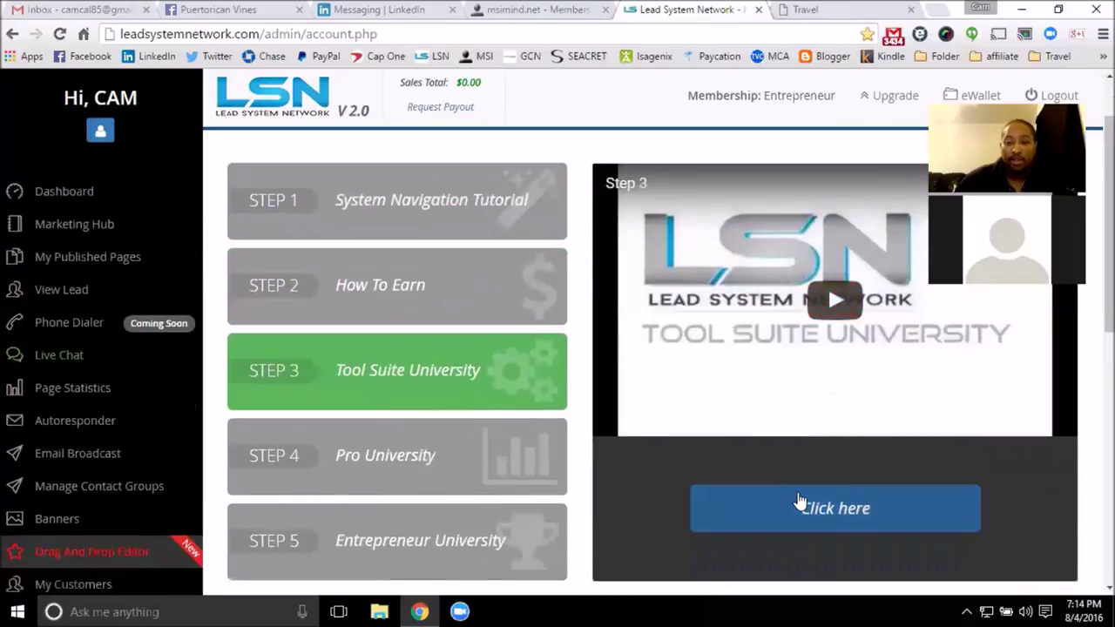
{"action": "left_click", "coordinate": [562, 399]}
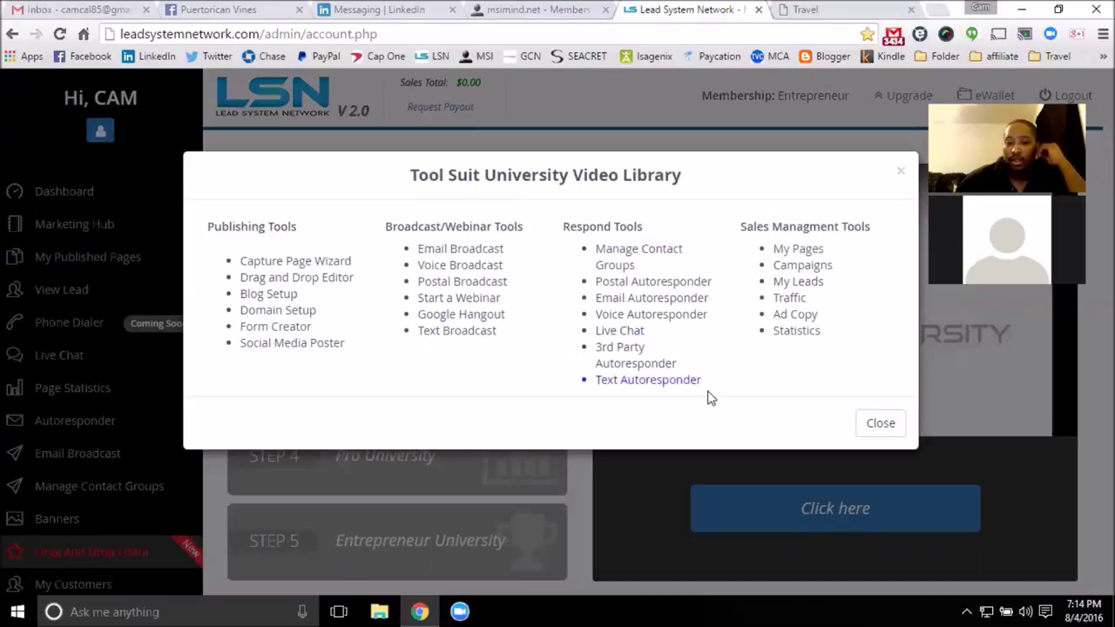
{"action": "left_click", "coordinate": [877, 424]}
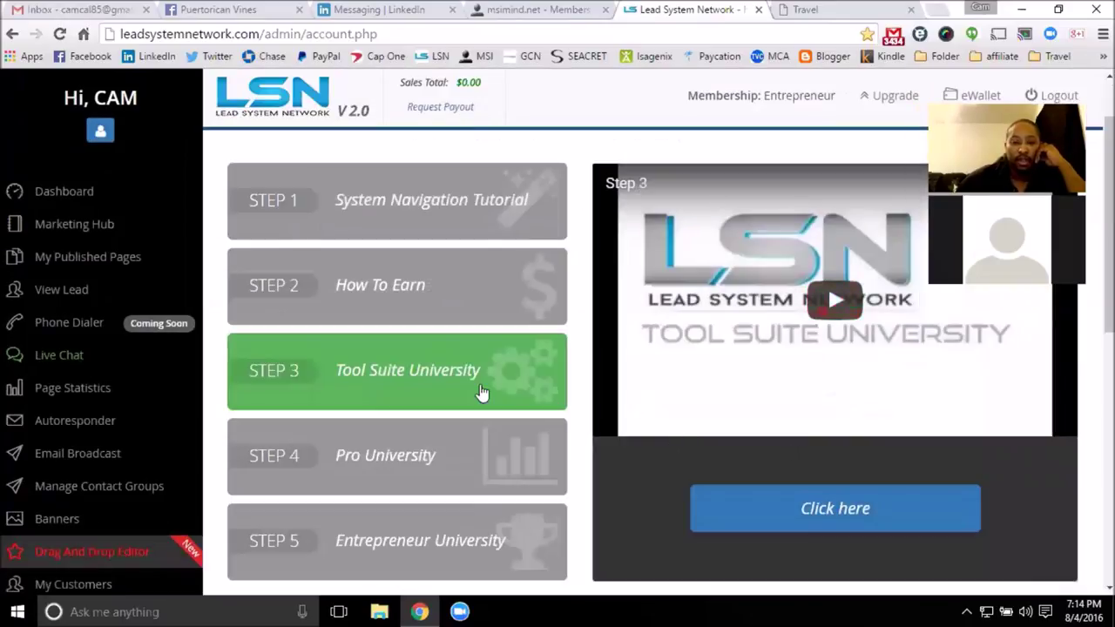
{"action": "scroll", "coordinate": [223, 393], "scroll_direction": "up", "scroll_amount": 2}
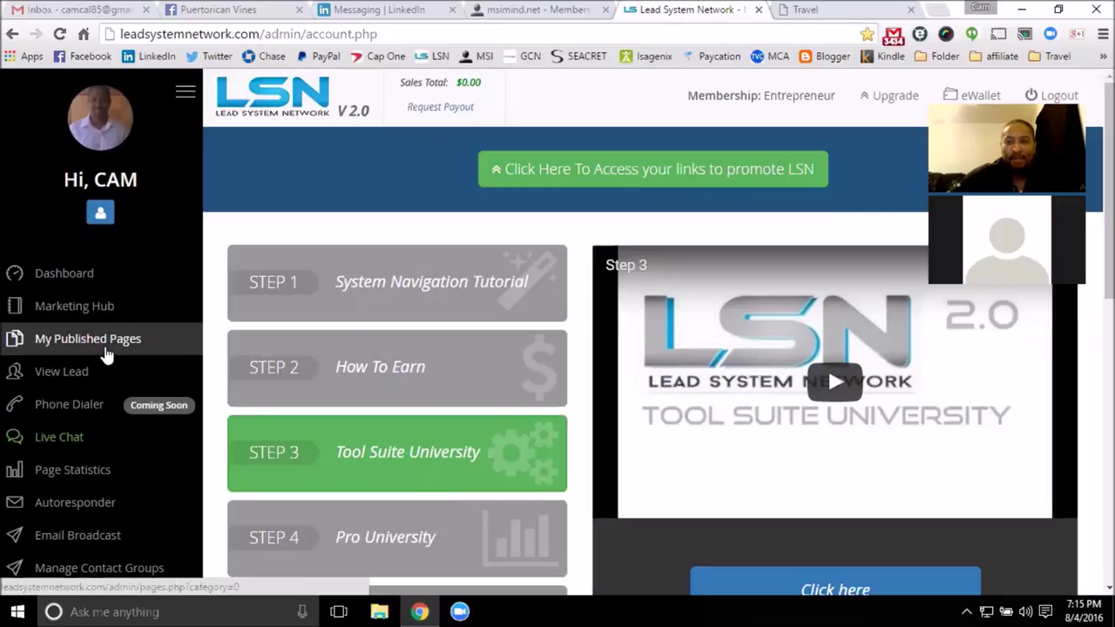
{"action": "left_click", "coordinate": [814, 12]}
{"action": "left_click", "coordinate": [725, 35]}
{"action": "type", "text": "www.meetup.com"}
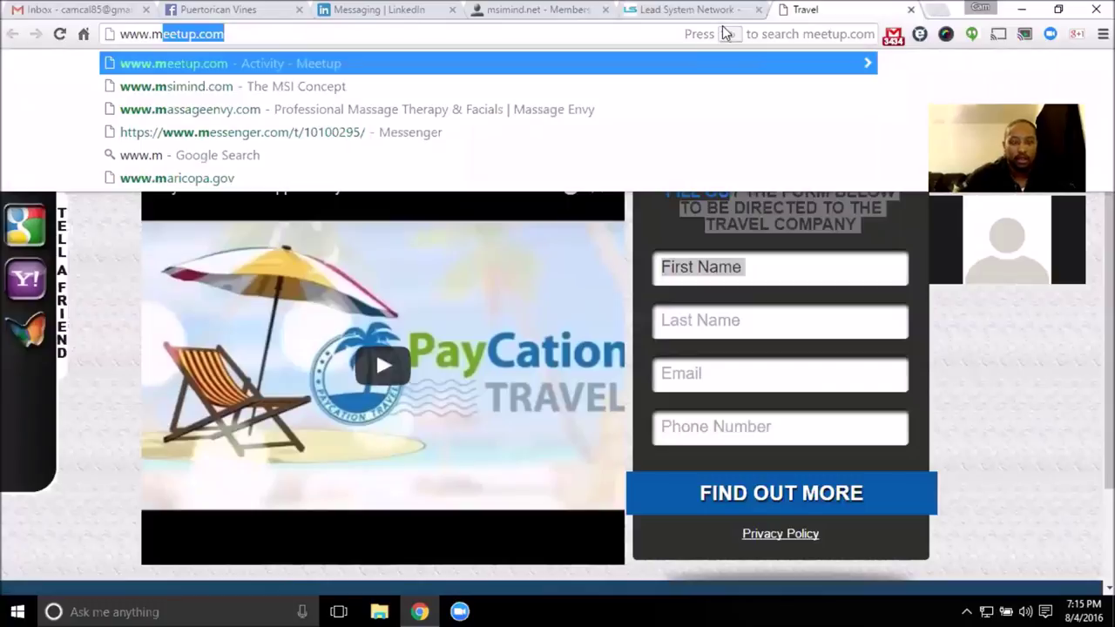
{"action": "key", "text": "Down"}
{"action": "key", "text": "Return"}
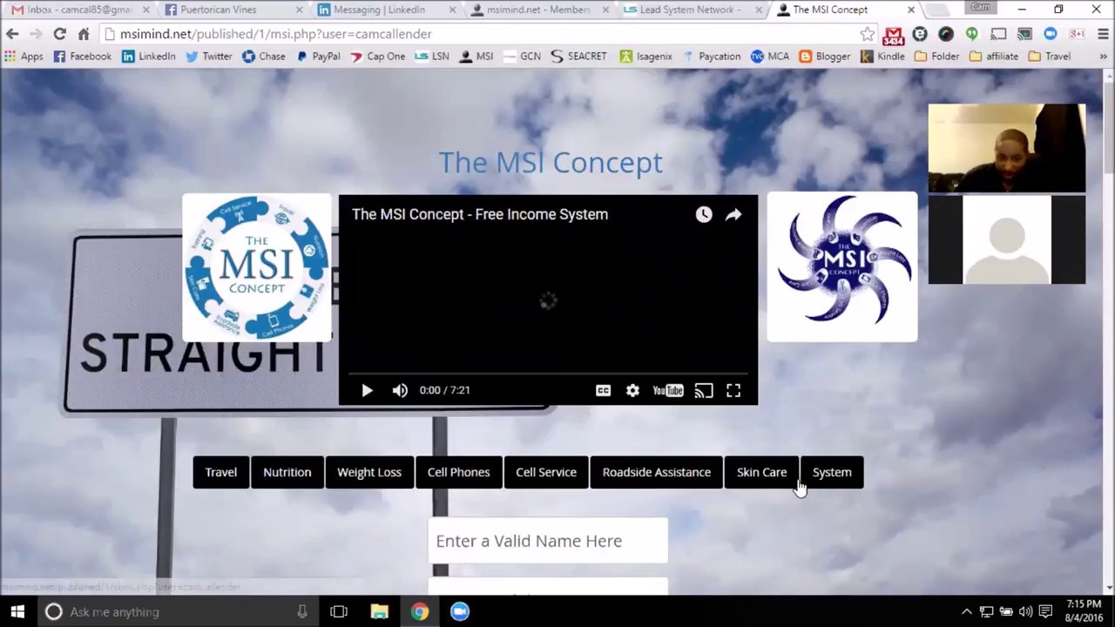
- Open The MSI Concept's Travel, Nutrition, Weight Loss, Cell Phones, Cell Service and Roadside Assistance pages in separate browser tabs
{"action": "left_click", "coordinate": [227, 483]}
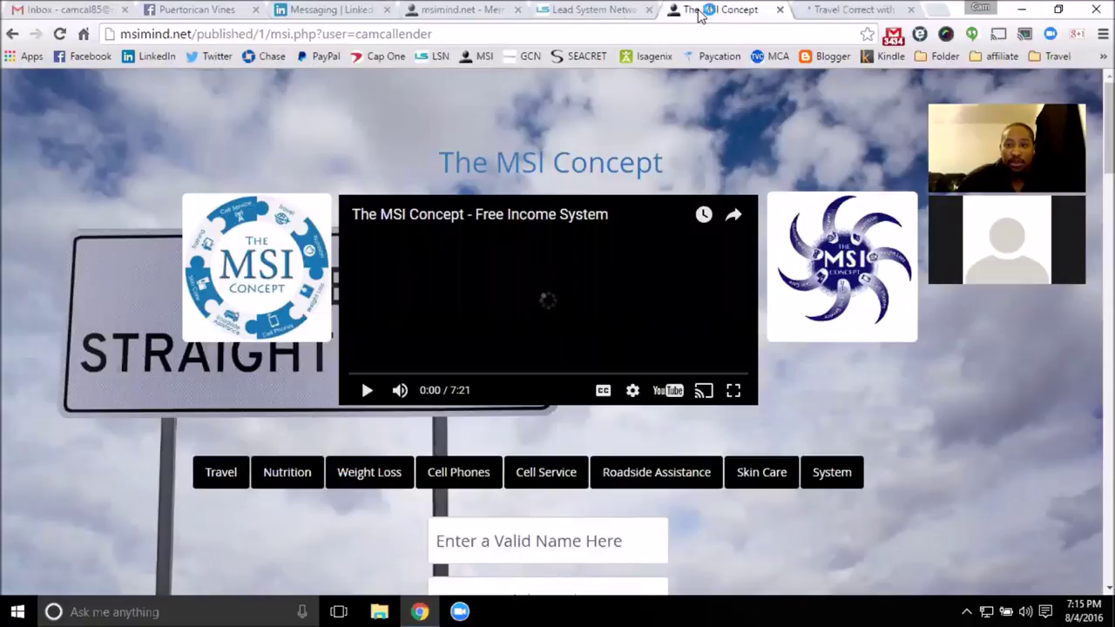
{"action": "left_click", "coordinate": [309, 481]}
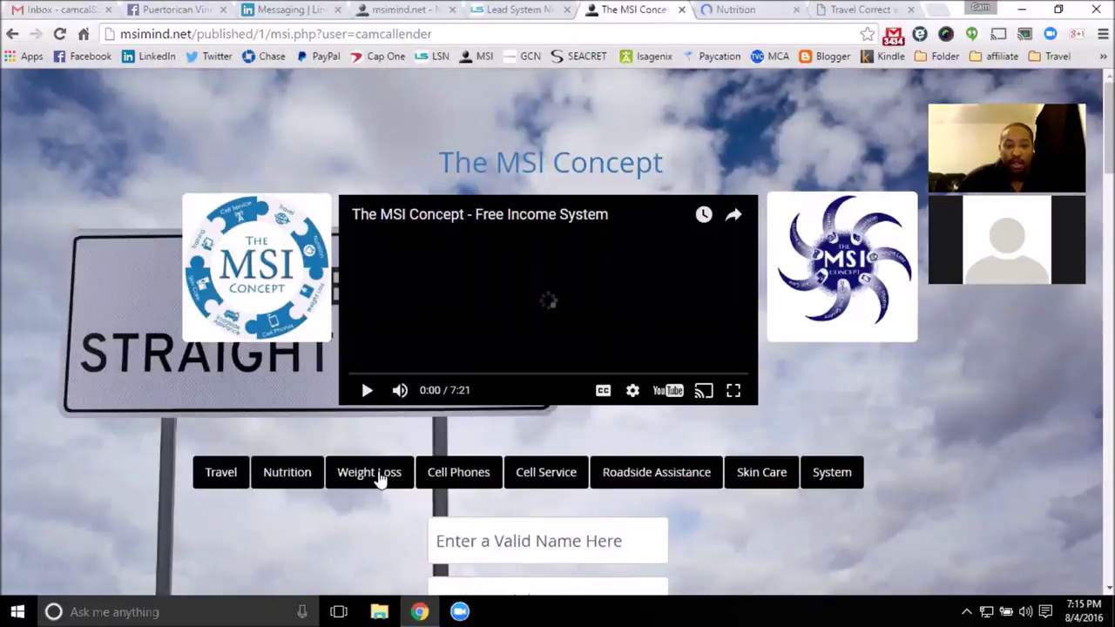
{"action": "left_click", "coordinate": [379, 482]}
{"action": "left_click", "coordinate": [457, 483]}
{"action": "left_click", "coordinate": [522, 485]}
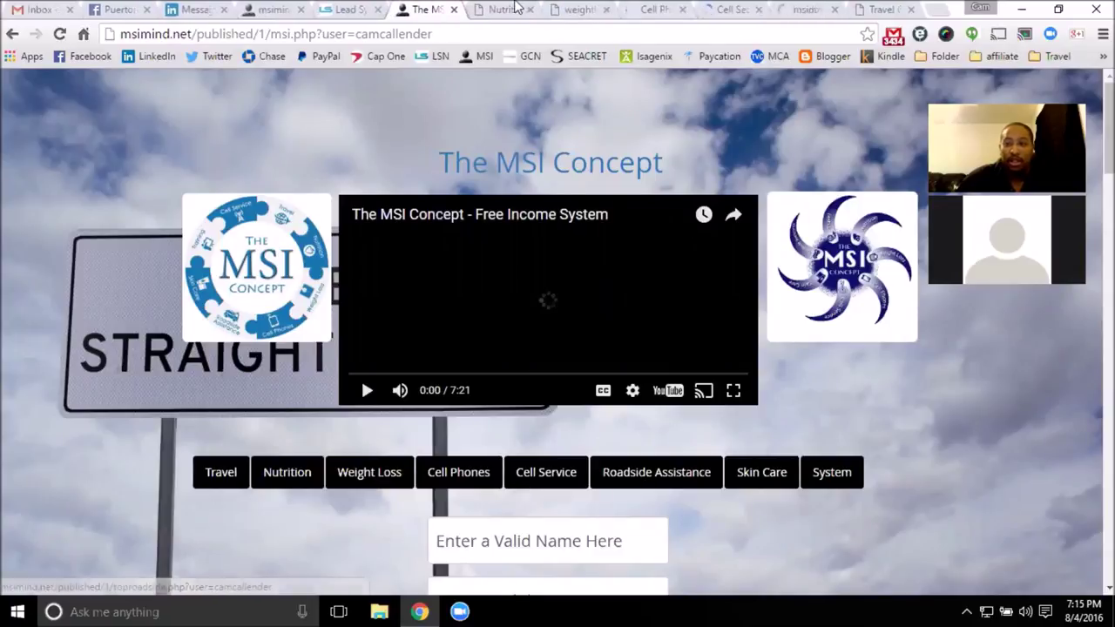
- Return to The MSI Concept page and look over its sign-up form and heading
{"action": "left_click", "coordinate": [558, 12]}
{"action": "left_click", "coordinate": [428, 9]}
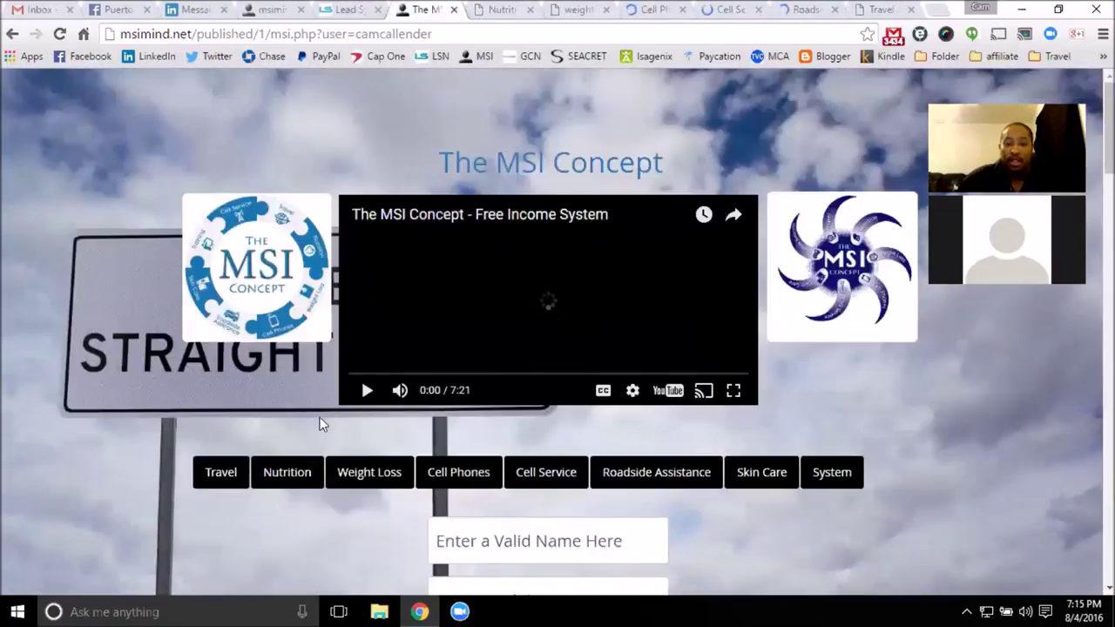
{"action": "scroll", "coordinate": [552, 311], "scroll_direction": "down", "scroll_amount": 1}
{"action": "scroll", "coordinate": [566, 347], "scroll_direction": "down", "scroll_amount": 4}
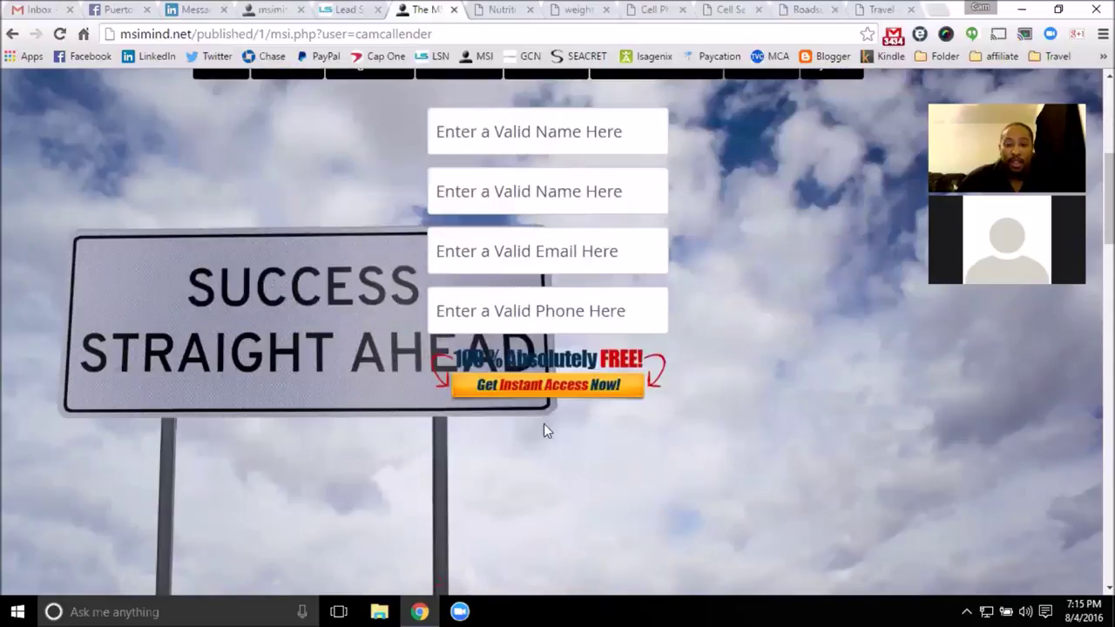
{"action": "scroll", "coordinate": [548, 349], "scroll_direction": "up", "scroll_amount": 5}
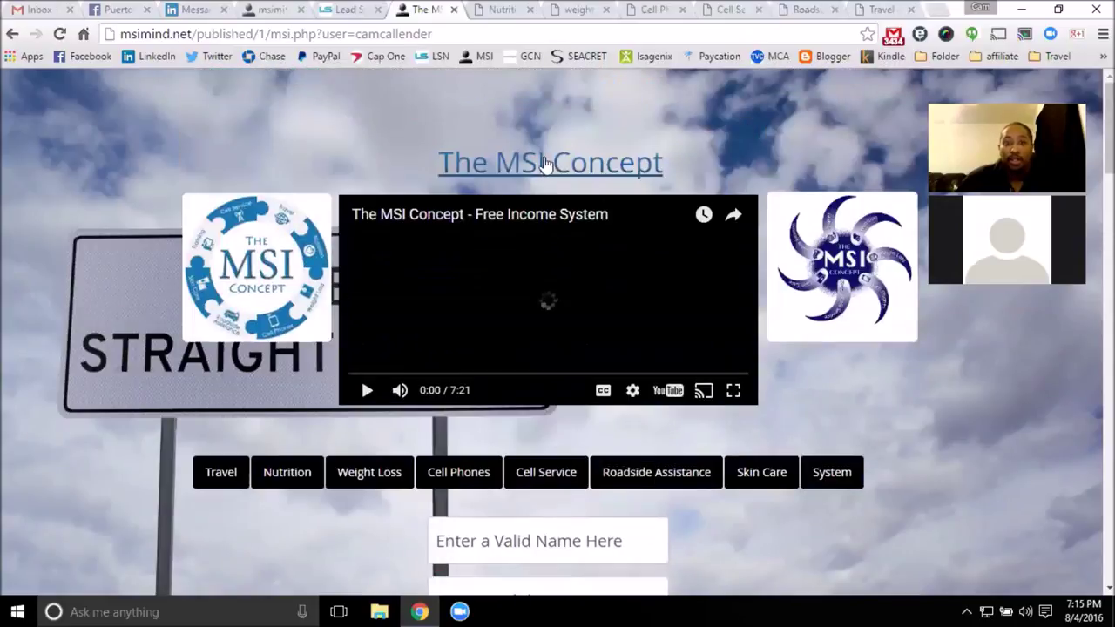
- Review the opened product capture pages from Nutrition through Roadside Assistance and Travel, closing each one
{"action": "left_click", "coordinate": [503, 9]}
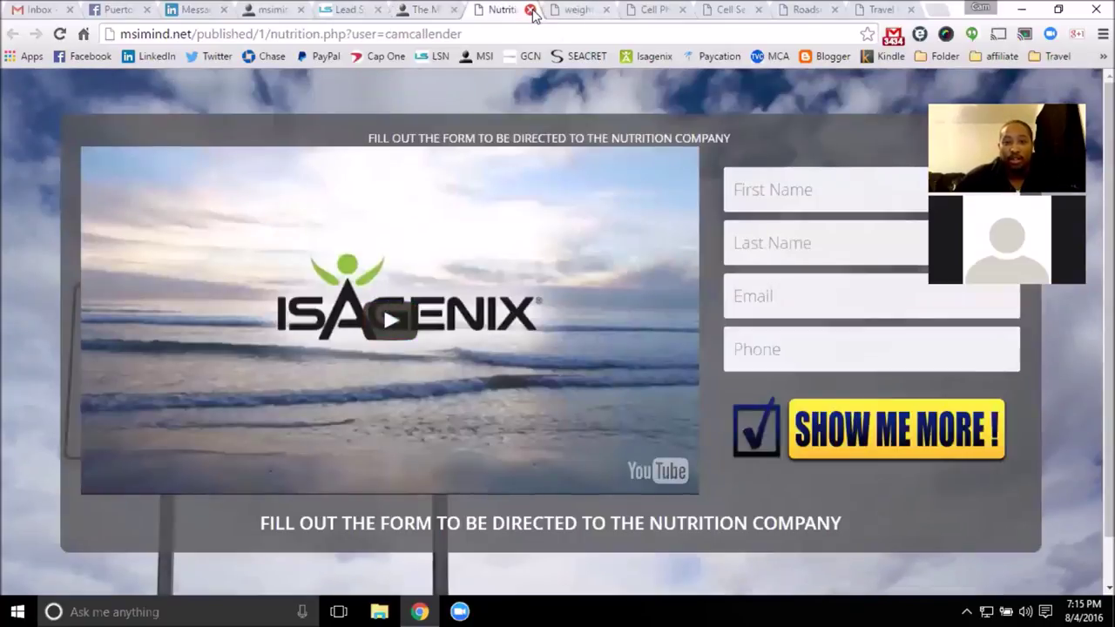
{"action": "left_click", "coordinate": [530, 9]}
{"action": "left_click", "coordinate": [530, 9]}
{"action": "left_click", "coordinate": [530, 9]}
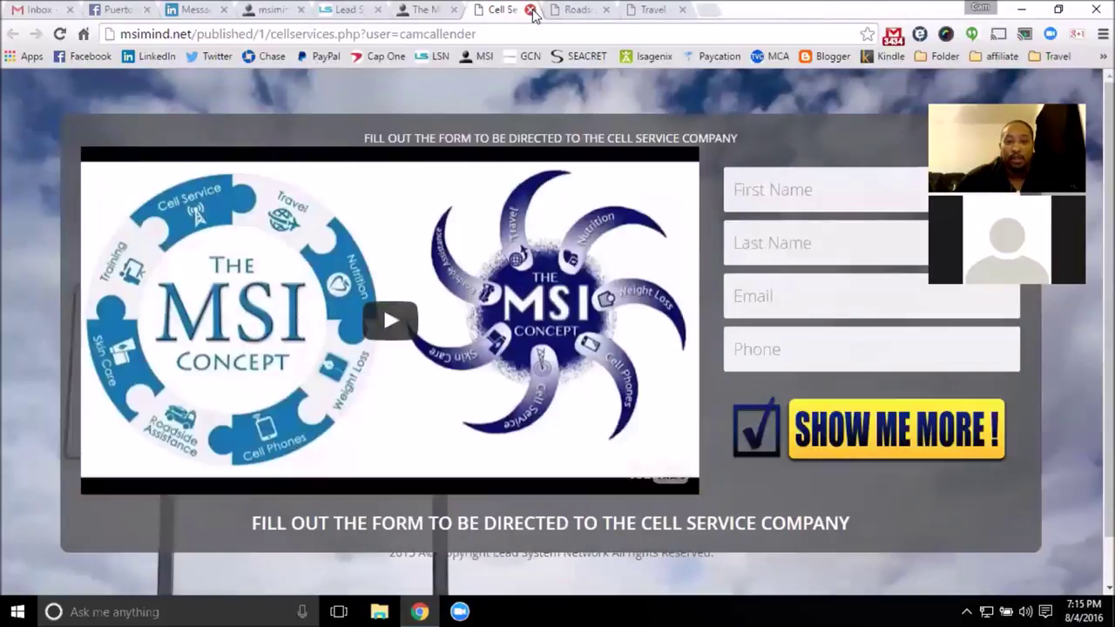
{"action": "left_click", "coordinate": [529, 8]}
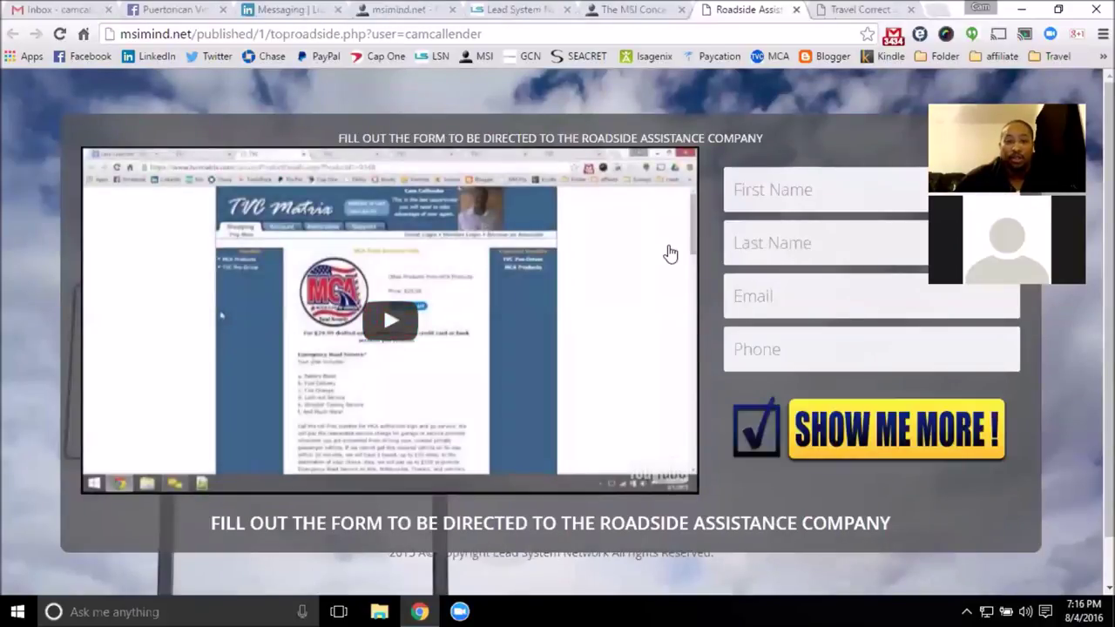
{"action": "left_click", "coordinate": [796, 10]}
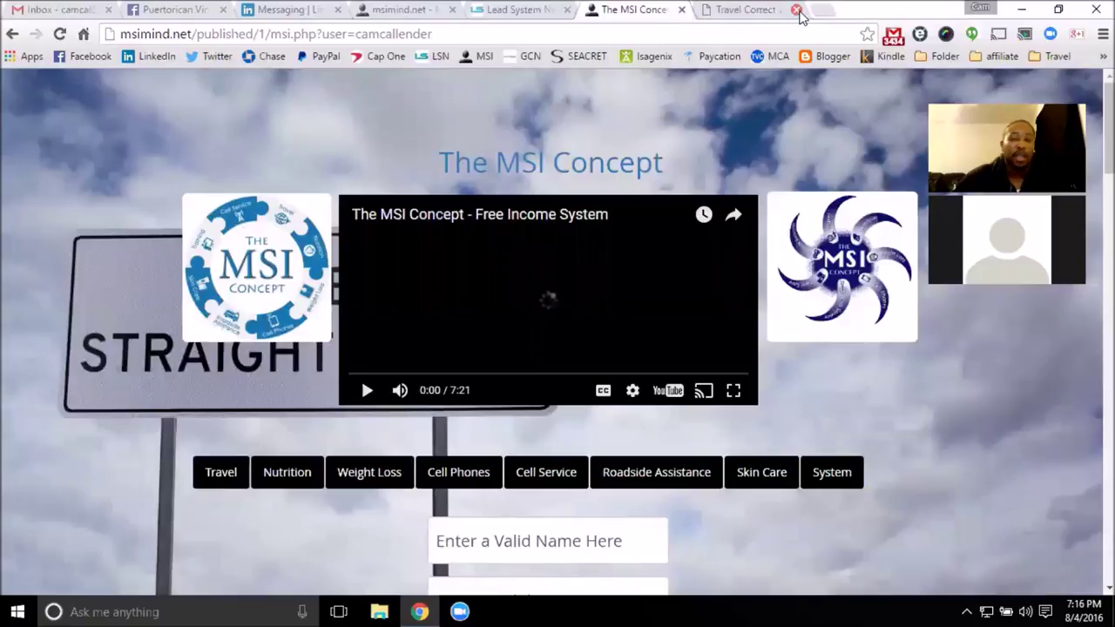
{"action": "left_click", "coordinate": [834, 11]}
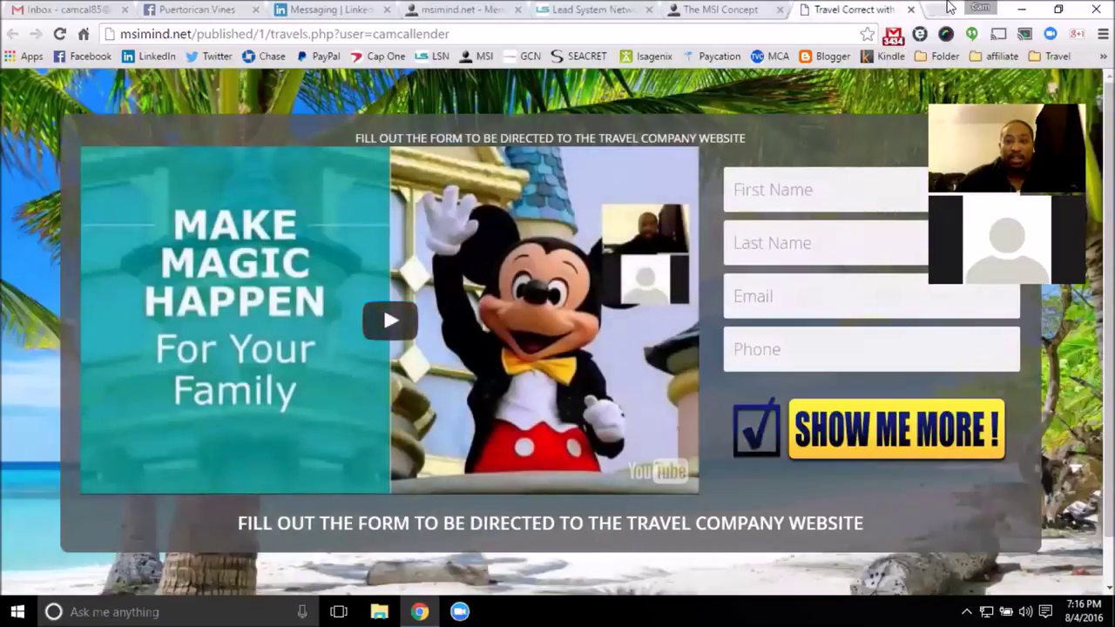
{"action": "left_click", "coordinate": [911, 9]}
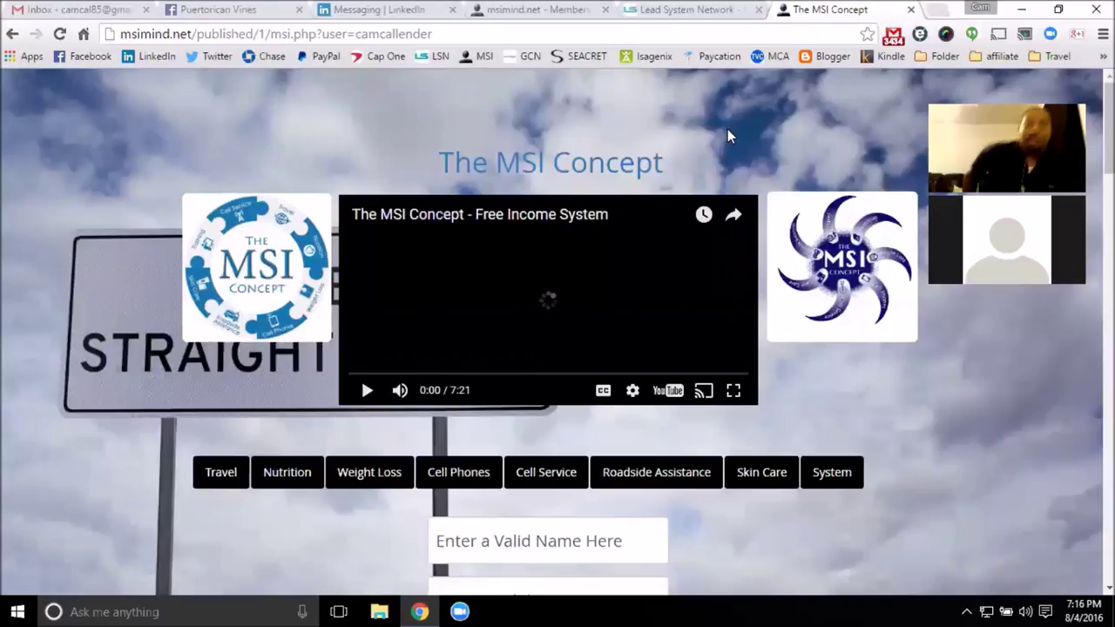
- Return to the MSI Concept back office and look over its five training steps and dashboard
{"action": "left_click", "coordinate": [533, 10]}
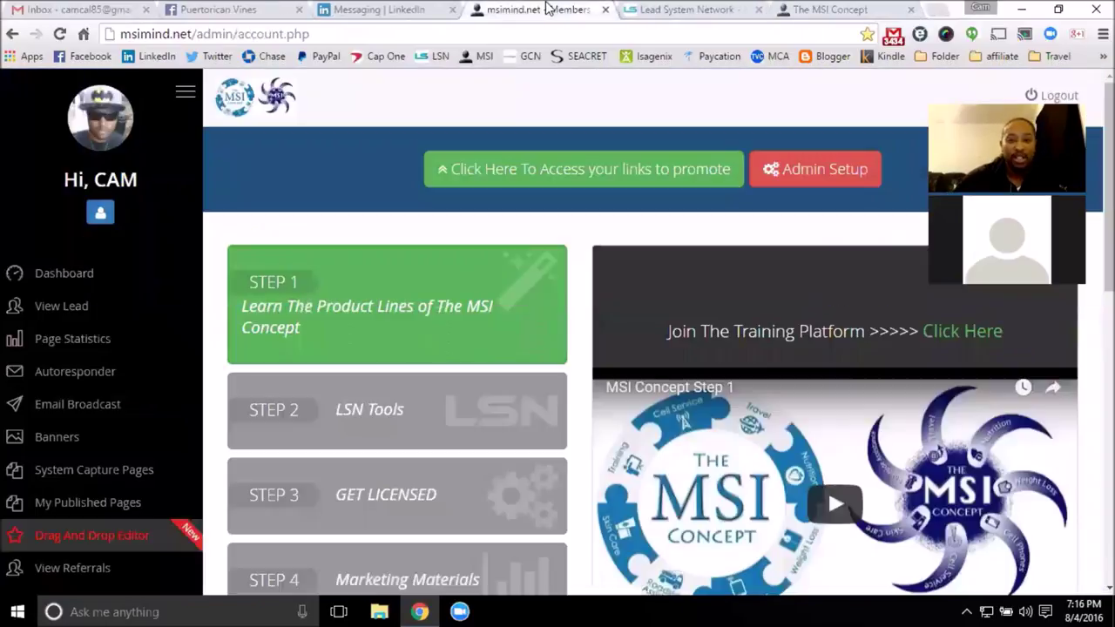
{"action": "scroll", "coordinate": [251, 363], "scroll_direction": "down", "scroll_amount": 3}
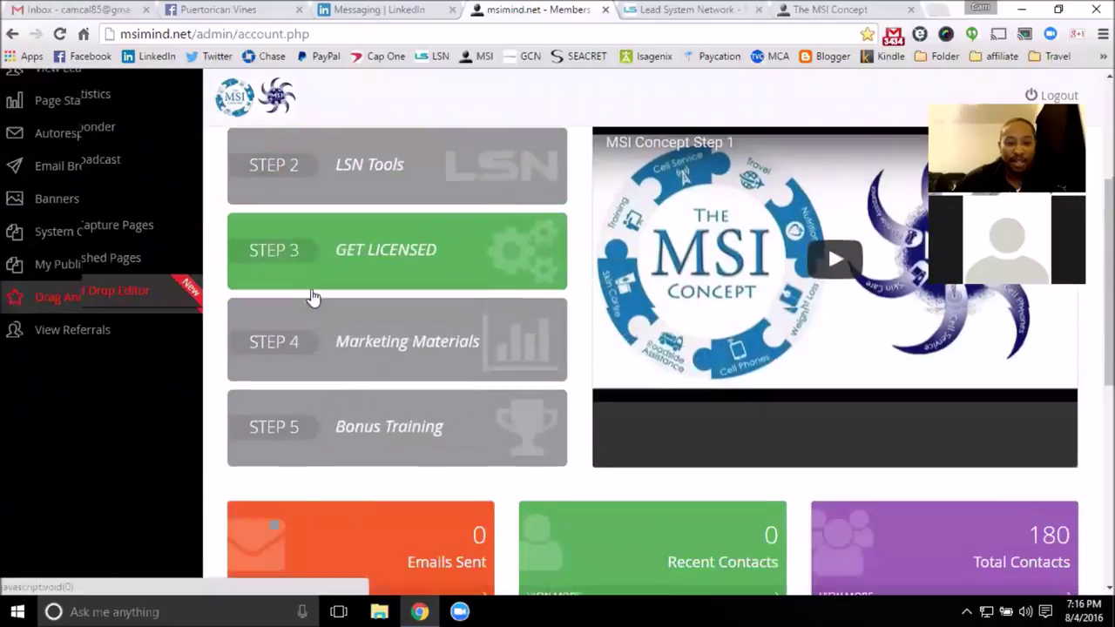
{"action": "scroll", "coordinate": [359, 335], "scroll_direction": "up", "scroll_amount": 3}
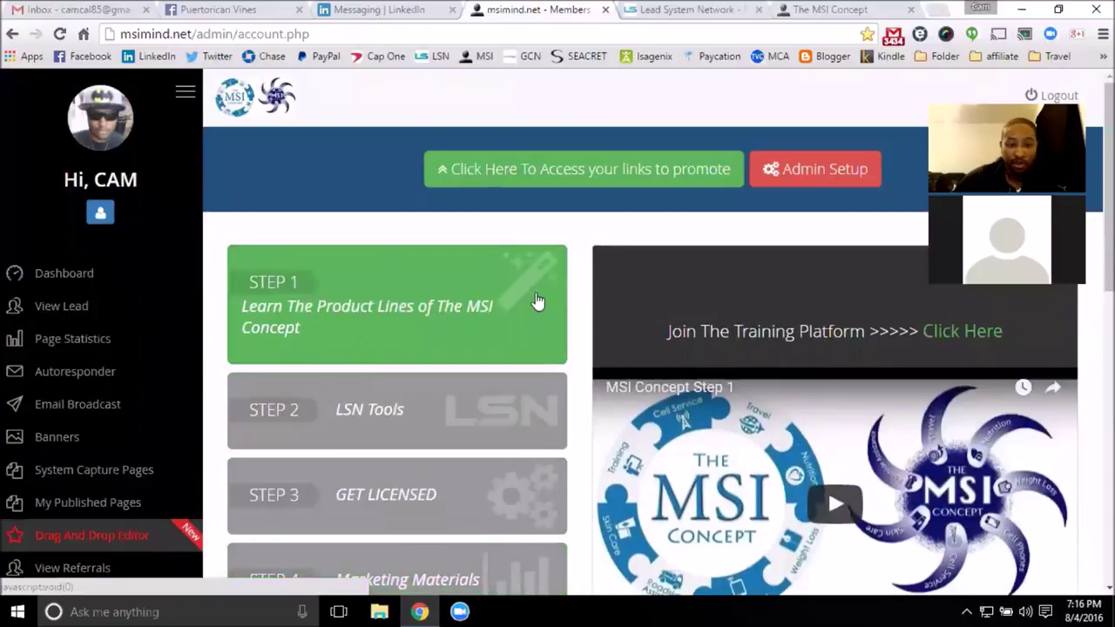
{"action": "scroll", "coordinate": [488, 313], "scroll_direction": "down", "scroll_amount": 2}
{"action": "scroll", "coordinate": [490, 281], "scroll_direction": "up", "scroll_amount": 2}
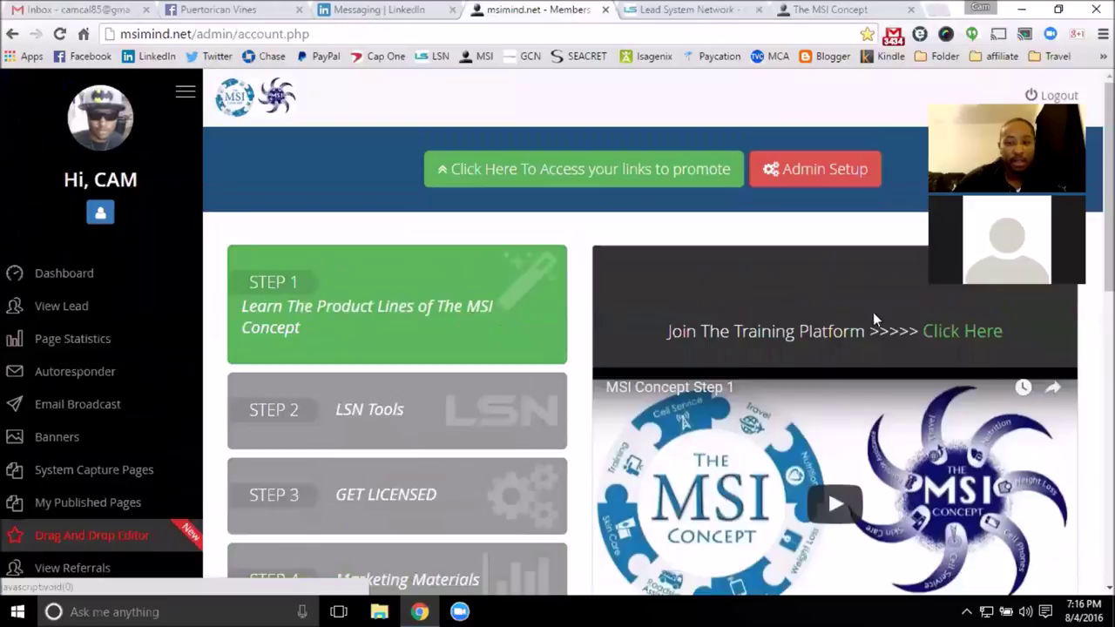
{"action": "scroll", "coordinate": [503, 336], "scroll_direction": "down", "scroll_amount": 3}
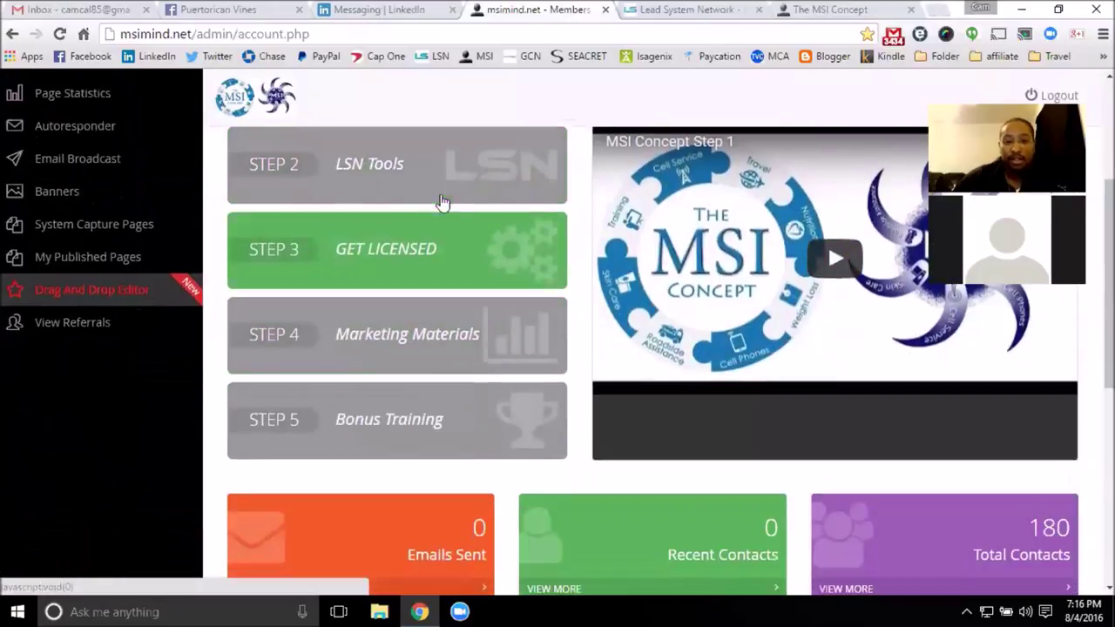
{"action": "scroll", "coordinate": [435, 314], "scroll_direction": "up", "scroll_amount": 3}
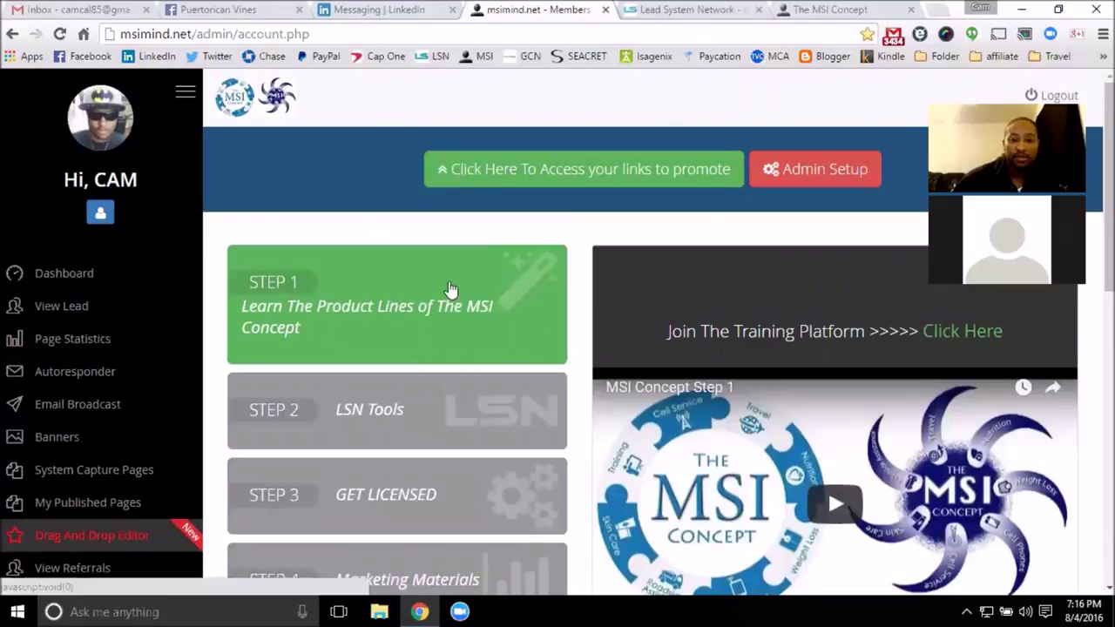
- Compare the Lead System Network dashboard with the MSI Concept dashboard, ending on the MSI Concept one
{"action": "left_click", "coordinate": [675, 10]}
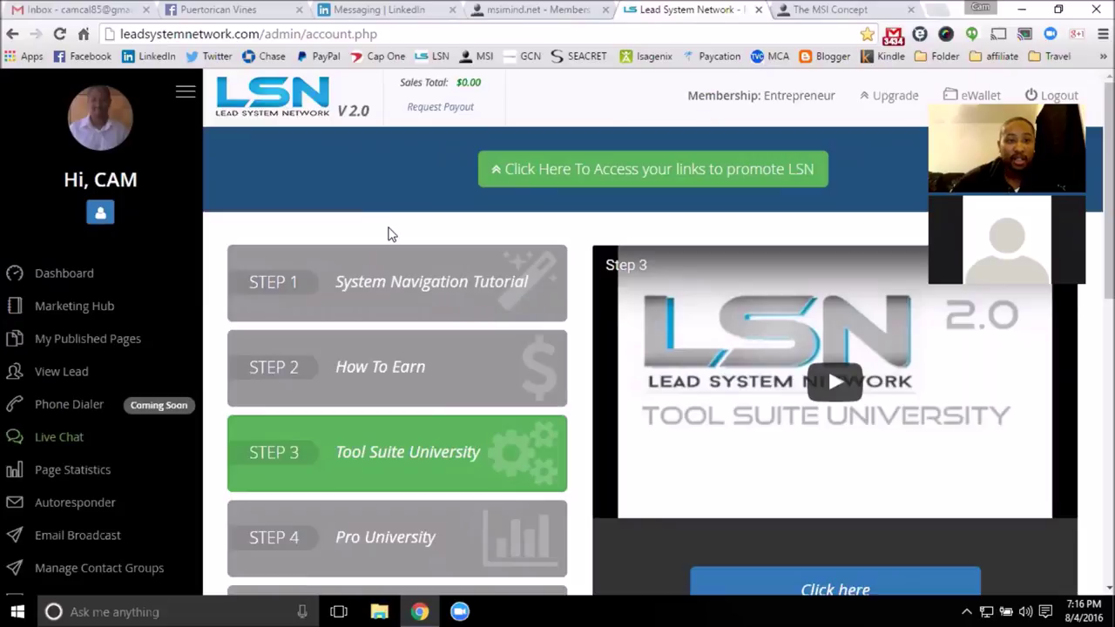
{"action": "left_click", "coordinate": [527, 10]}
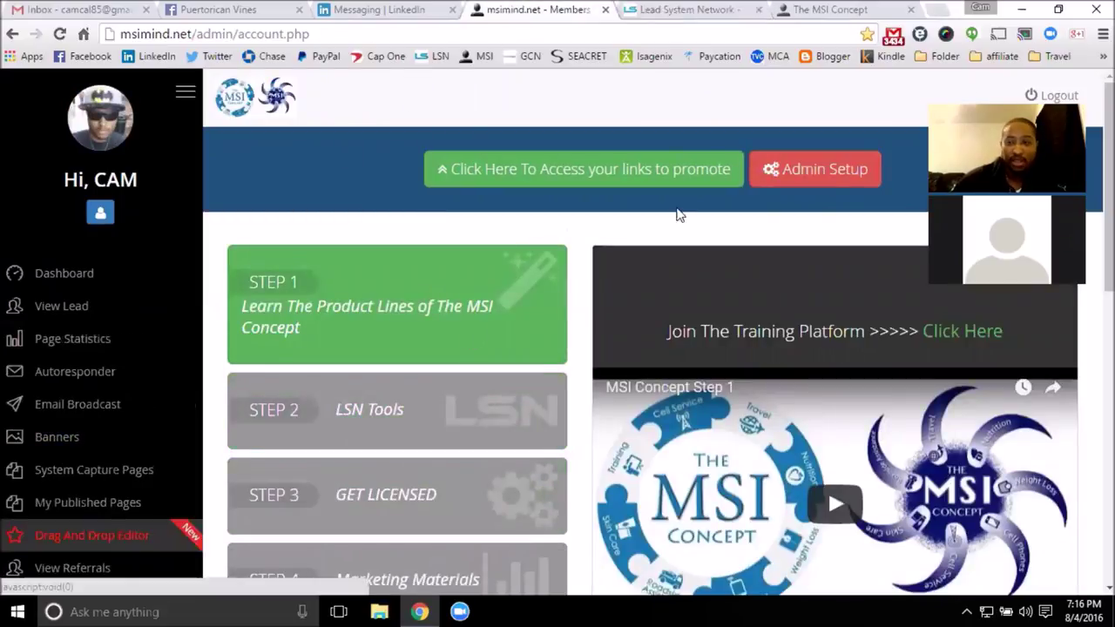
{"action": "left_click", "coordinate": [720, 8]}
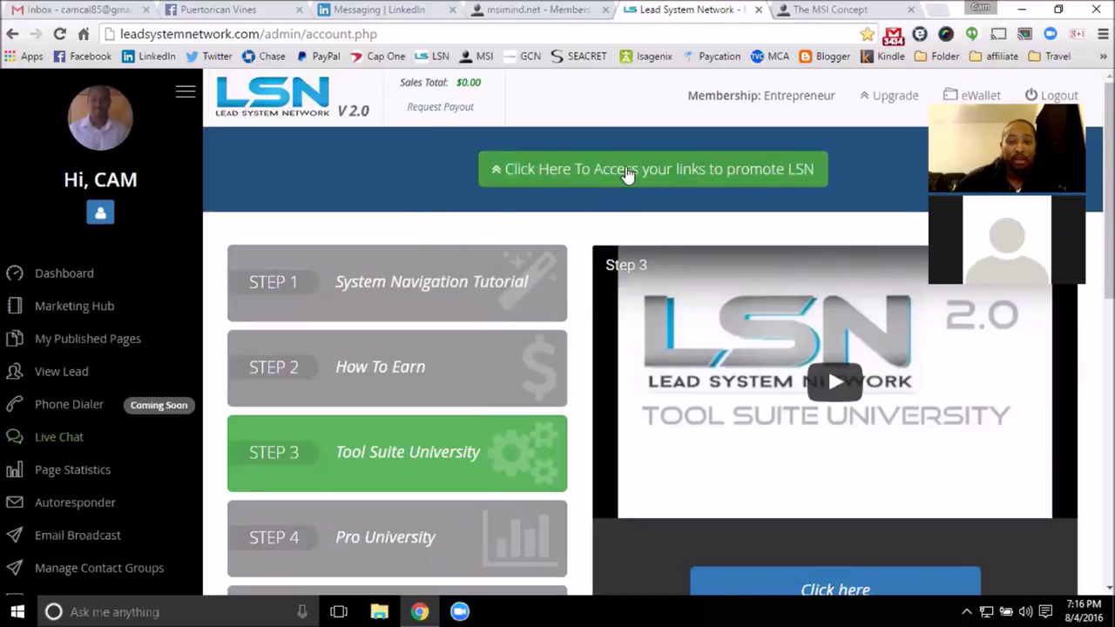
{"action": "left_click", "coordinate": [580, 8]}
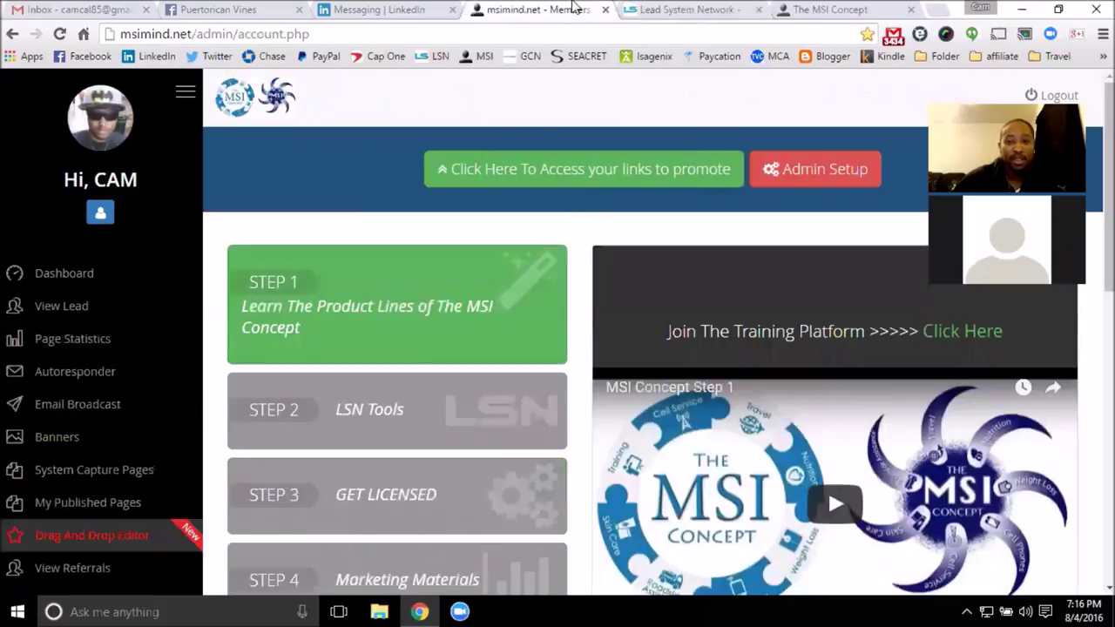
- View the MSI Customer page from the links to promote, pause its video, and close the page and the links window
{"action": "left_click", "coordinate": [627, 172]}
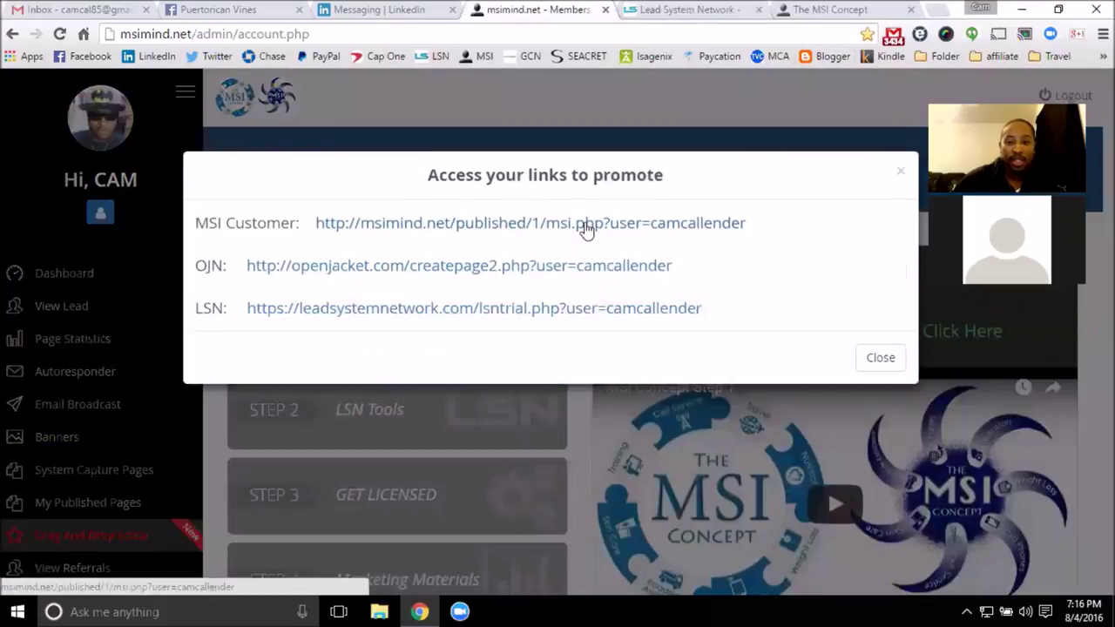
{"action": "left_click", "coordinate": [475, 229]}
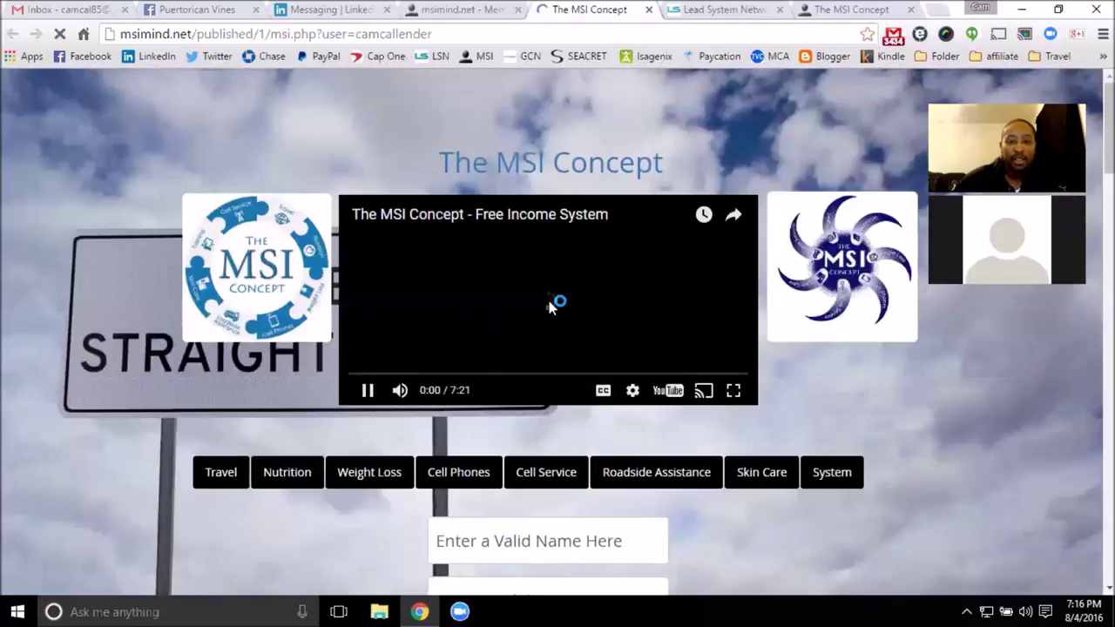
{"action": "left_click", "coordinate": [545, 291]}
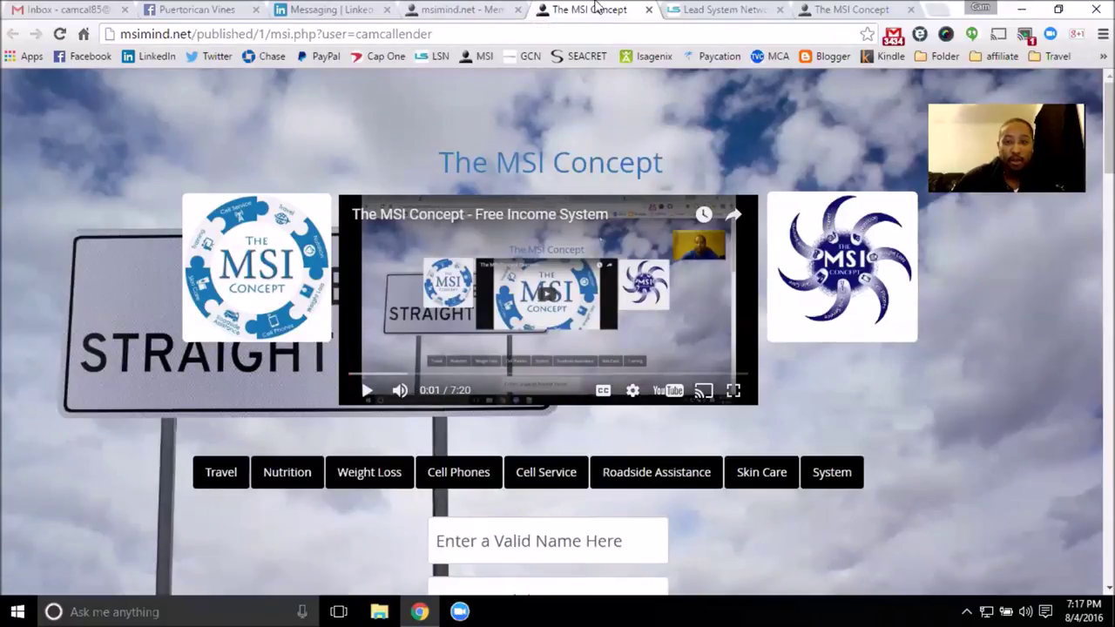
{"action": "left_click", "coordinate": [648, 9]}
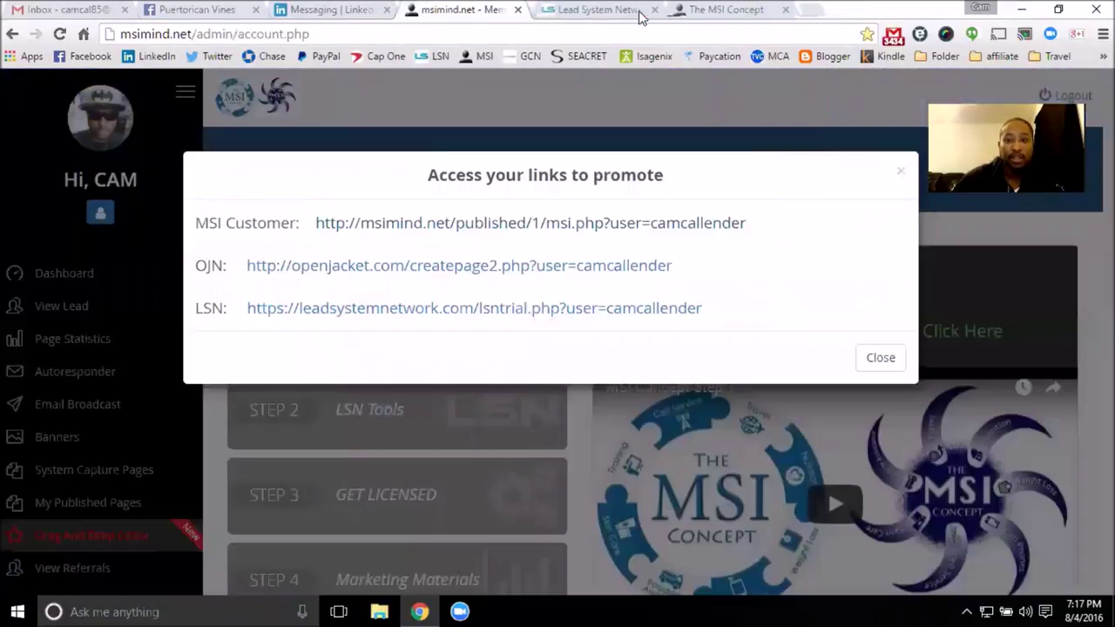
{"action": "left_click", "coordinate": [877, 358]}
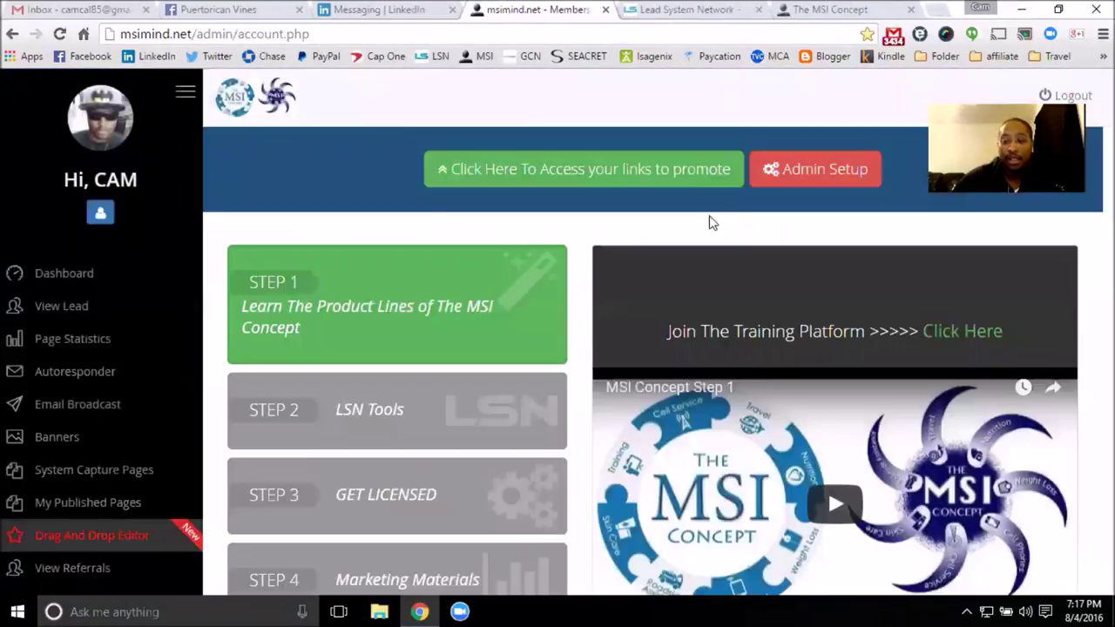
- Examine the sidebar tools of Lead System Network alongside the training steps in the MSI Concept back office
{"action": "left_click", "coordinate": [667, 9]}
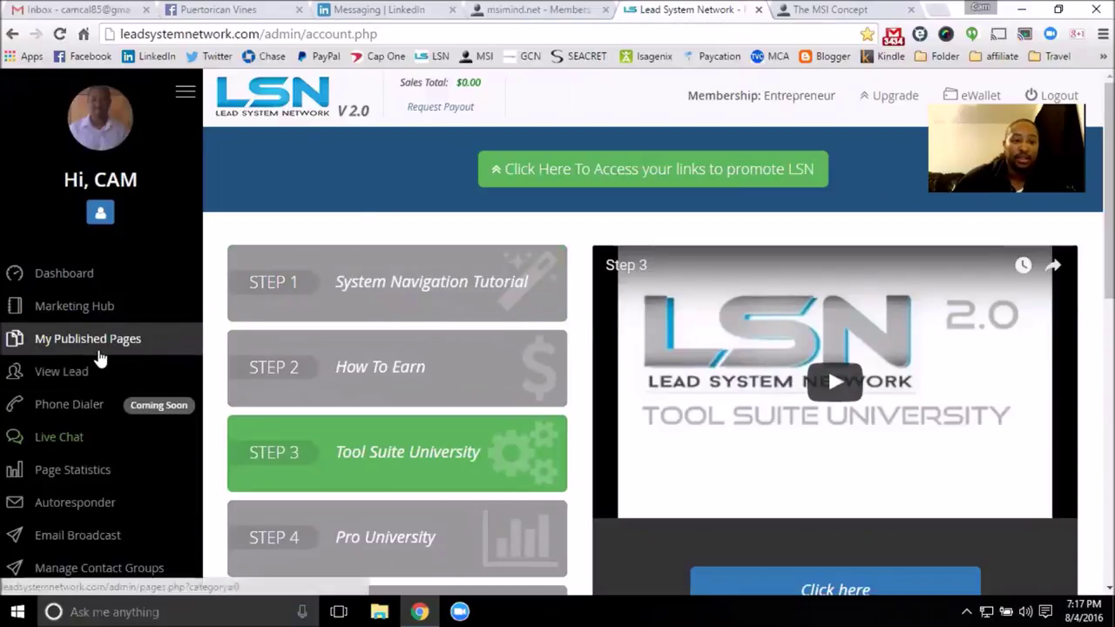
{"action": "left_click", "coordinate": [558, 9]}
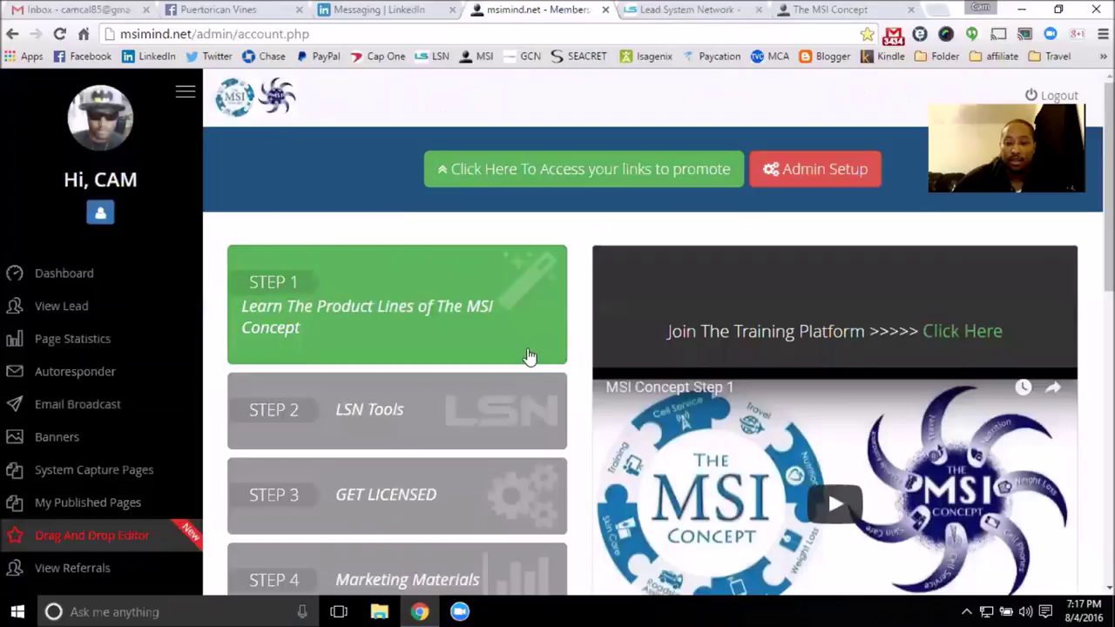
{"action": "scroll", "coordinate": [487, 257], "scroll_direction": "down", "scroll_amount": 4}
{"action": "scroll", "coordinate": [487, 257], "scroll_direction": "up", "scroll_amount": 5}
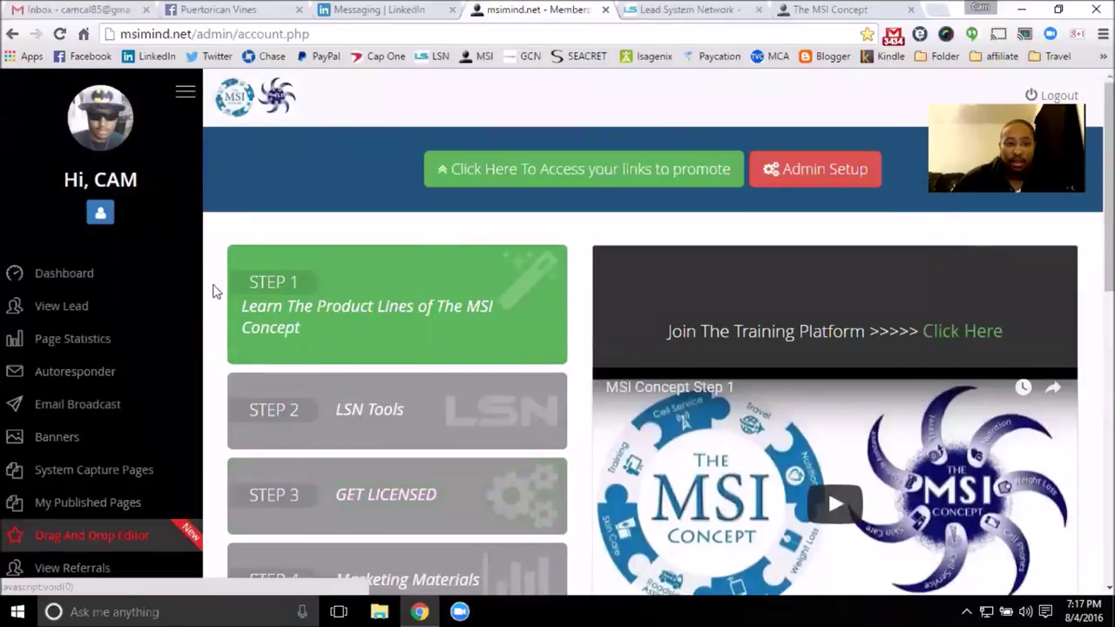
{"action": "left_click", "coordinate": [723, 10]}
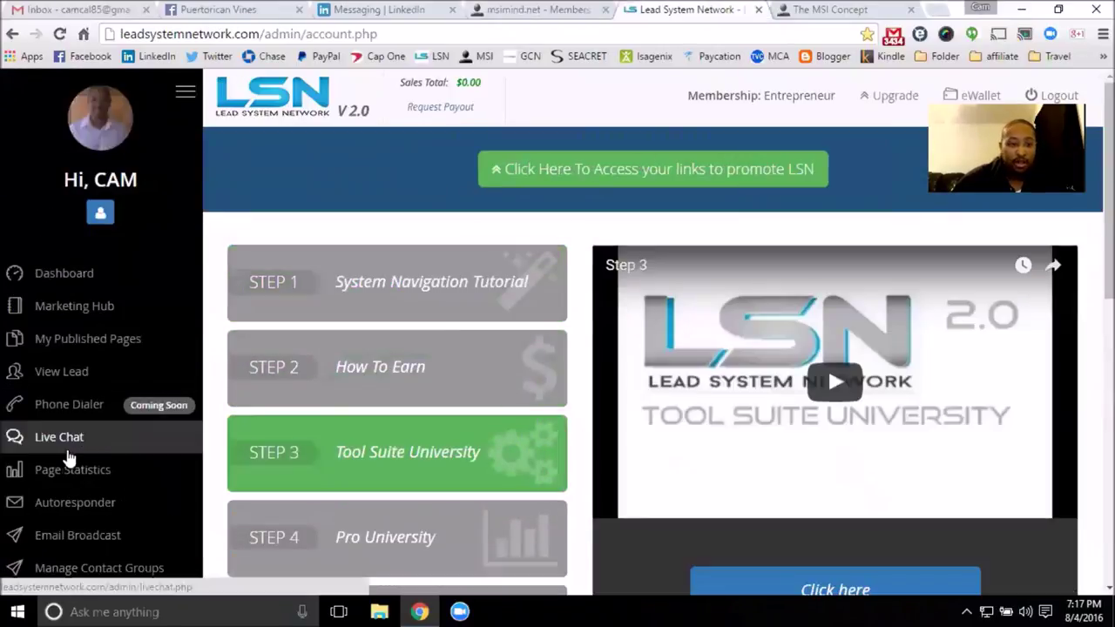
{"action": "scroll", "coordinate": [96, 392], "scroll_direction": "down", "scroll_amount": 1}
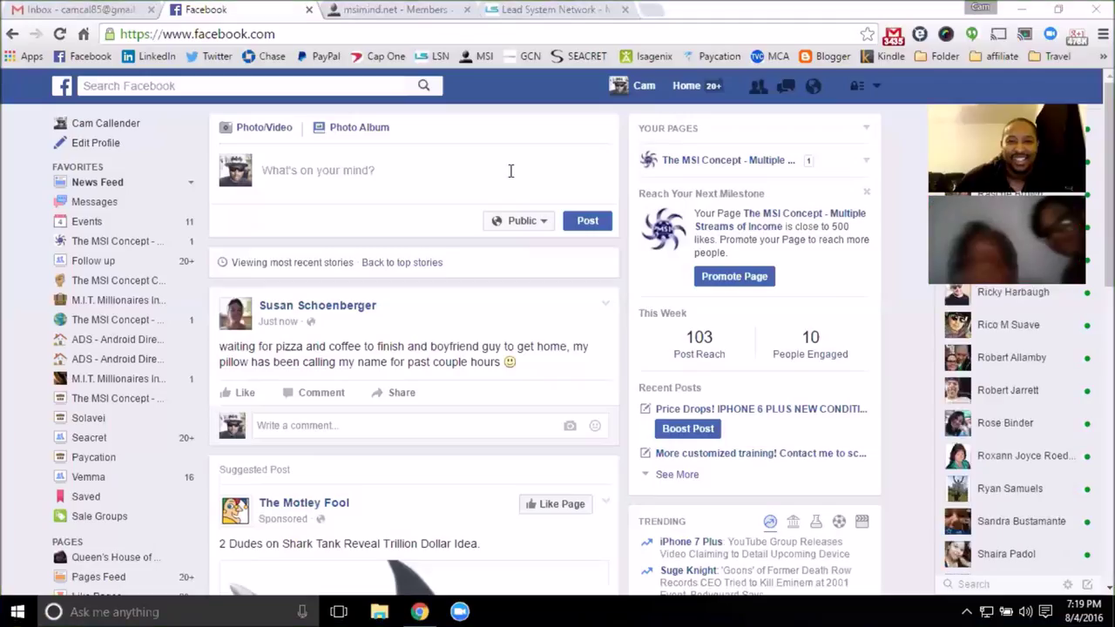
- Leave Facebook for the back offices and open Lead System Network's Drag And Drop Editor
{"action": "left_click", "coordinate": [394, 9]}
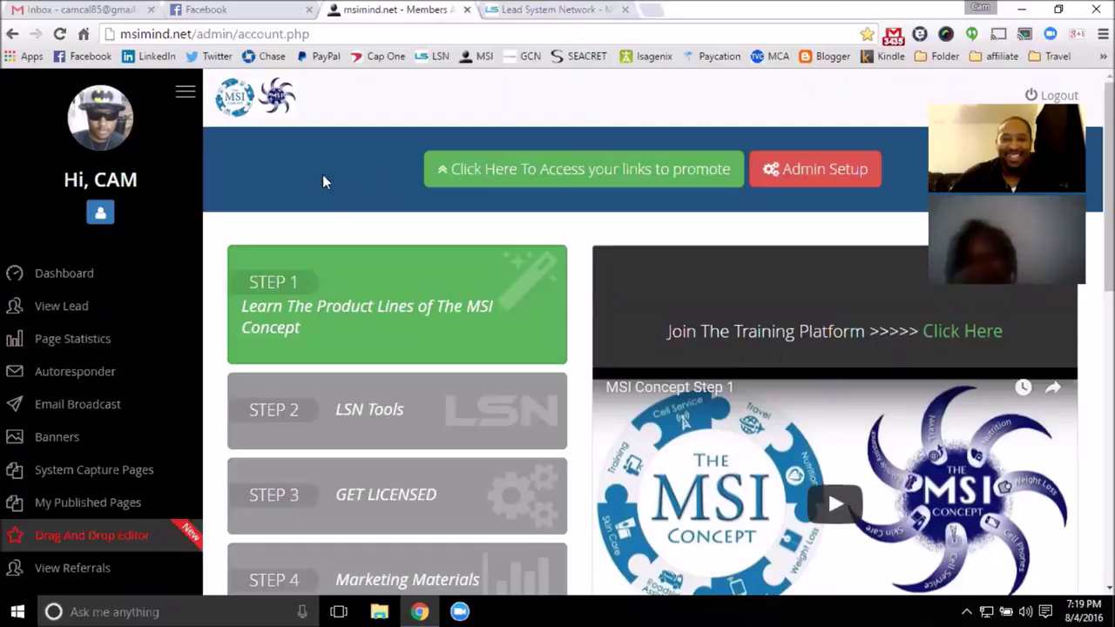
{"action": "left_click", "coordinate": [537, 11]}
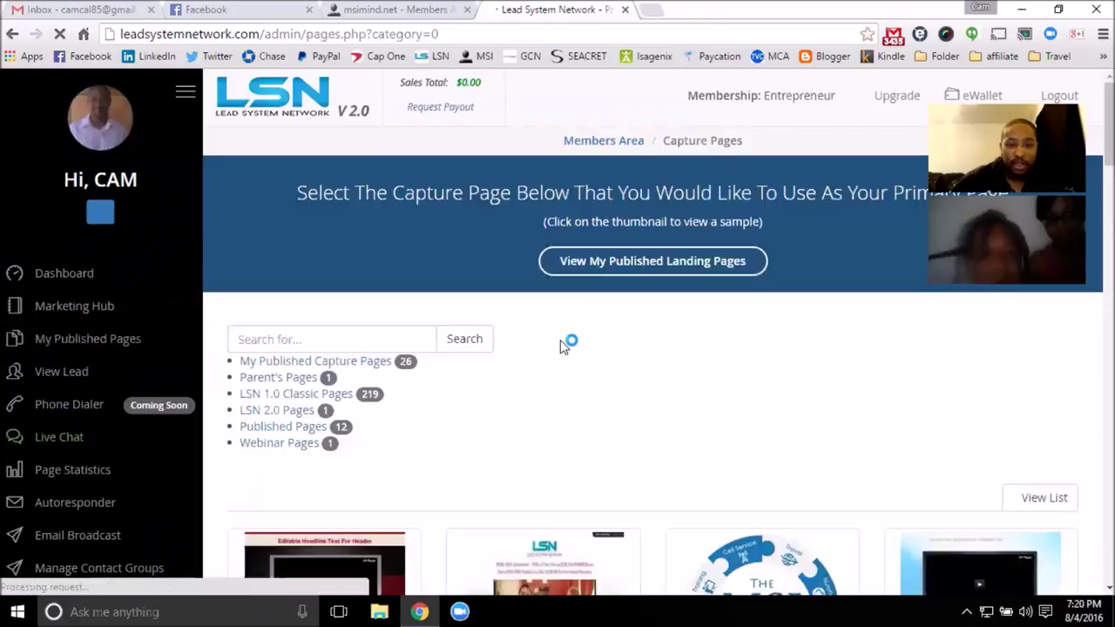
{"action": "scroll", "coordinate": [223, 369], "scroll_direction": "down", "scroll_amount": 2}
{"action": "left_click", "coordinate": [126, 470]}
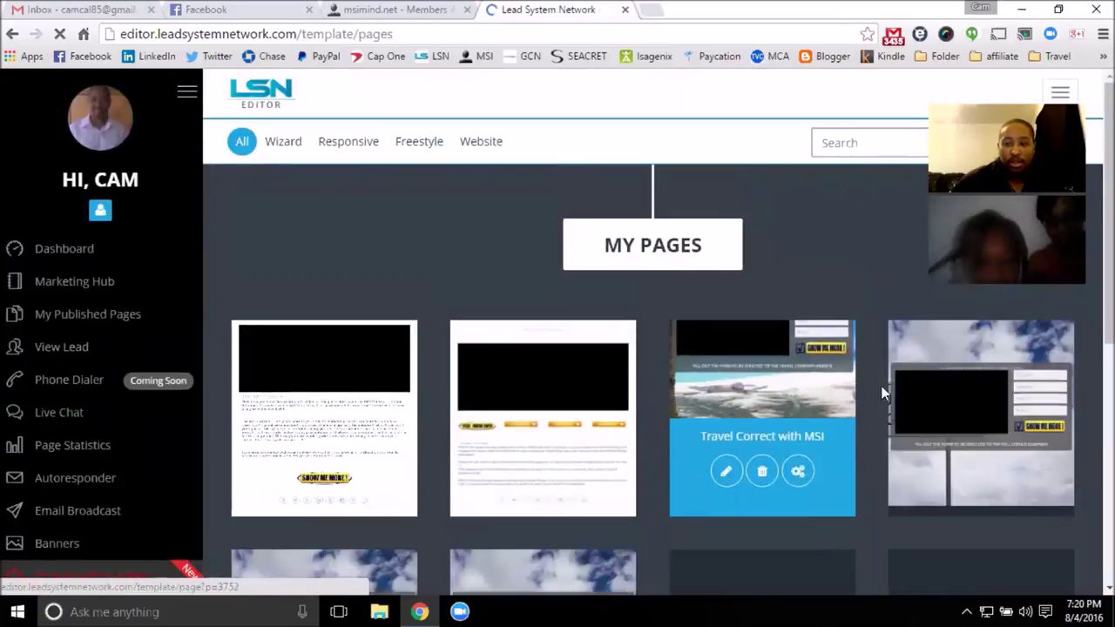
- Look through the saved pages under My Pages and filter them to the Wizard type
{"action": "scroll", "coordinate": [918, 398], "scroll_direction": "down", "scroll_amount": 1}
{"action": "scroll", "coordinate": [805, 420], "scroll_direction": "down", "scroll_amount": 2}
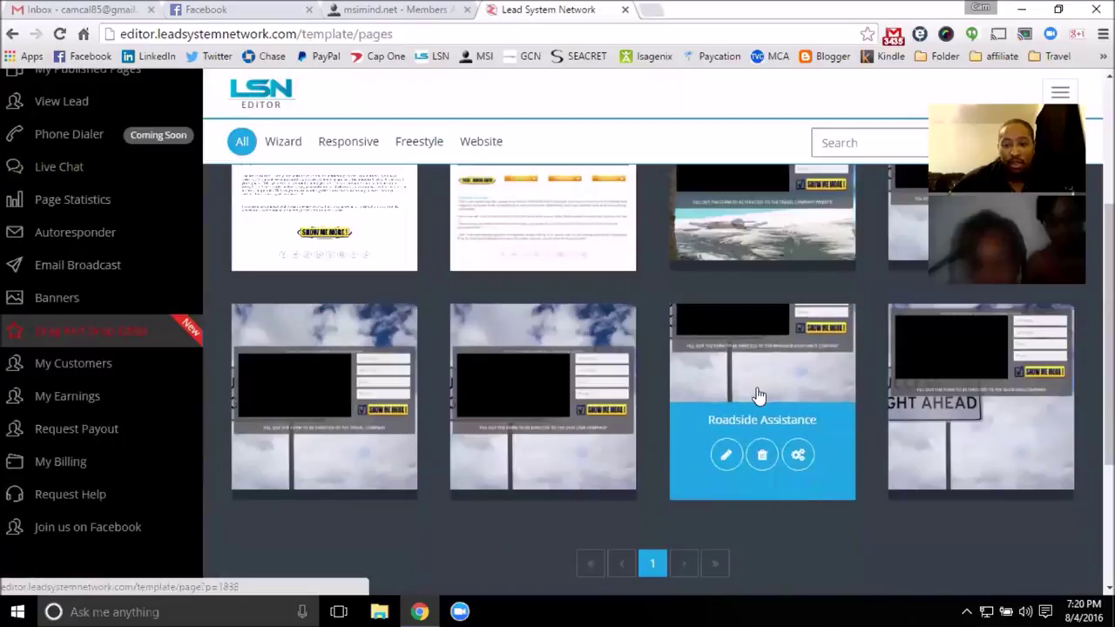
{"action": "scroll", "coordinate": [757, 393], "scroll_direction": "up", "scroll_amount": 3}
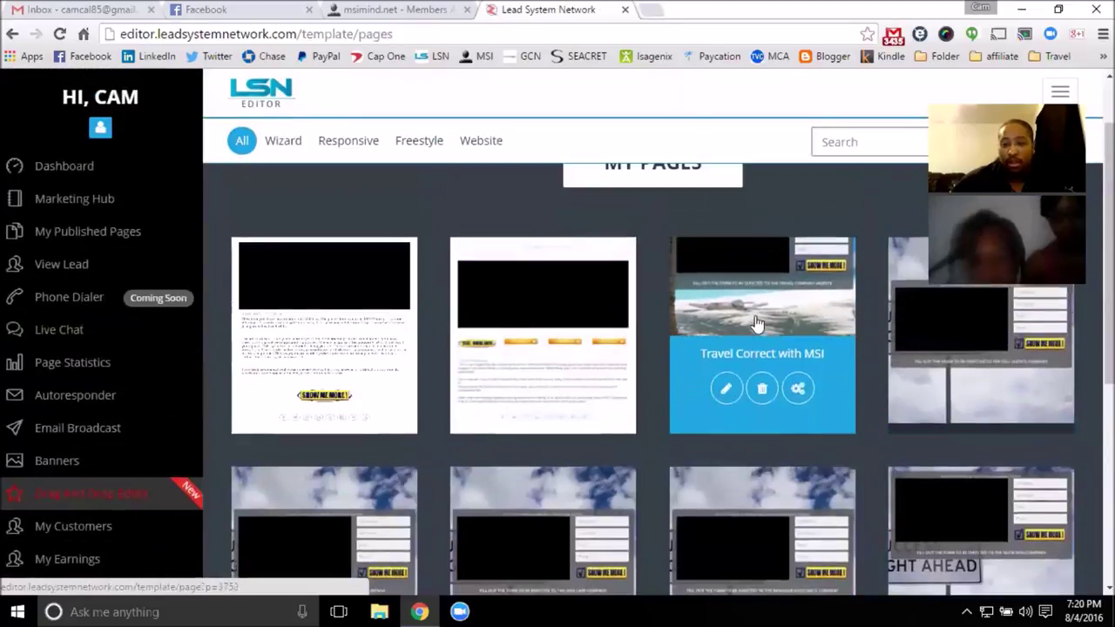
{"action": "scroll", "coordinate": [684, 323], "scroll_direction": "down", "scroll_amount": 3}
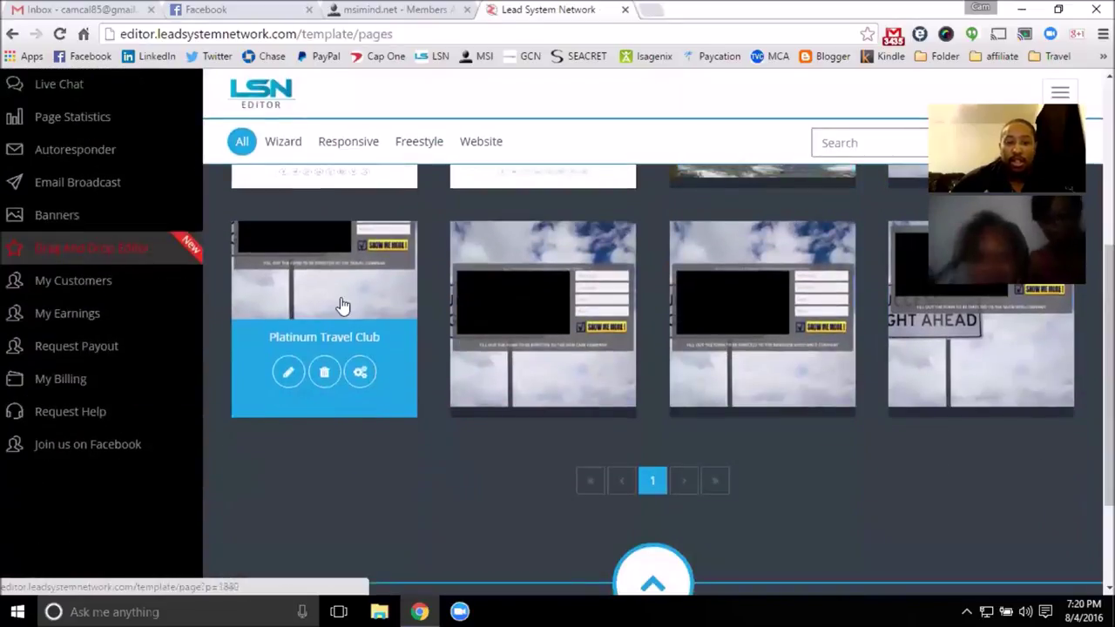
{"action": "scroll", "coordinate": [348, 322], "scroll_direction": "up", "scroll_amount": 1}
{"action": "scroll", "coordinate": [550, 383], "scroll_direction": "up", "scroll_amount": 3}
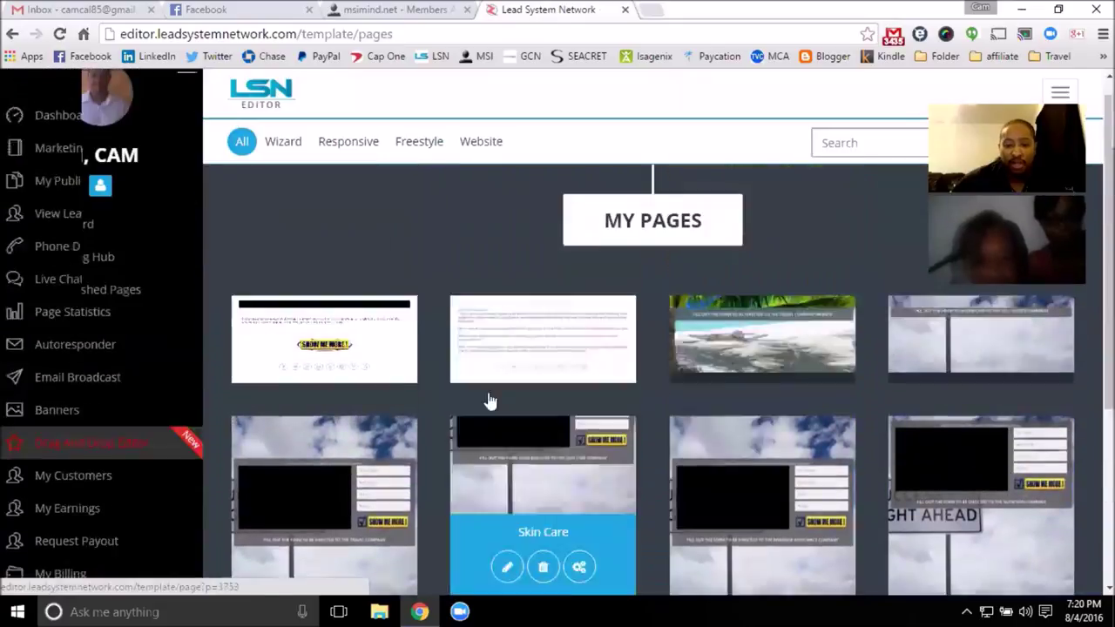
{"action": "scroll", "coordinate": [261, 411], "scroll_direction": "down", "scroll_amount": 3}
{"action": "scroll", "coordinate": [218, 348], "scroll_direction": "up", "scroll_amount": 3}
{"action": "left_click", "coordinate": [289, 141]}
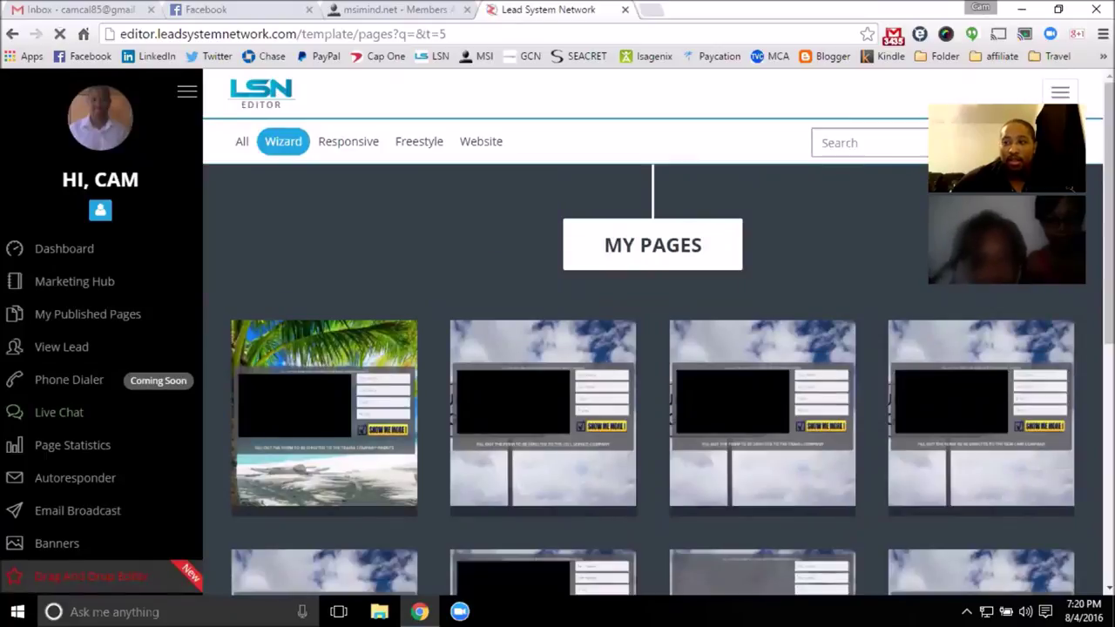
- Create a new capture page using the boxed layout with a video beside the form, and proceed to its background options
{"action": "left_click", "coordinate": [1058, 91]}
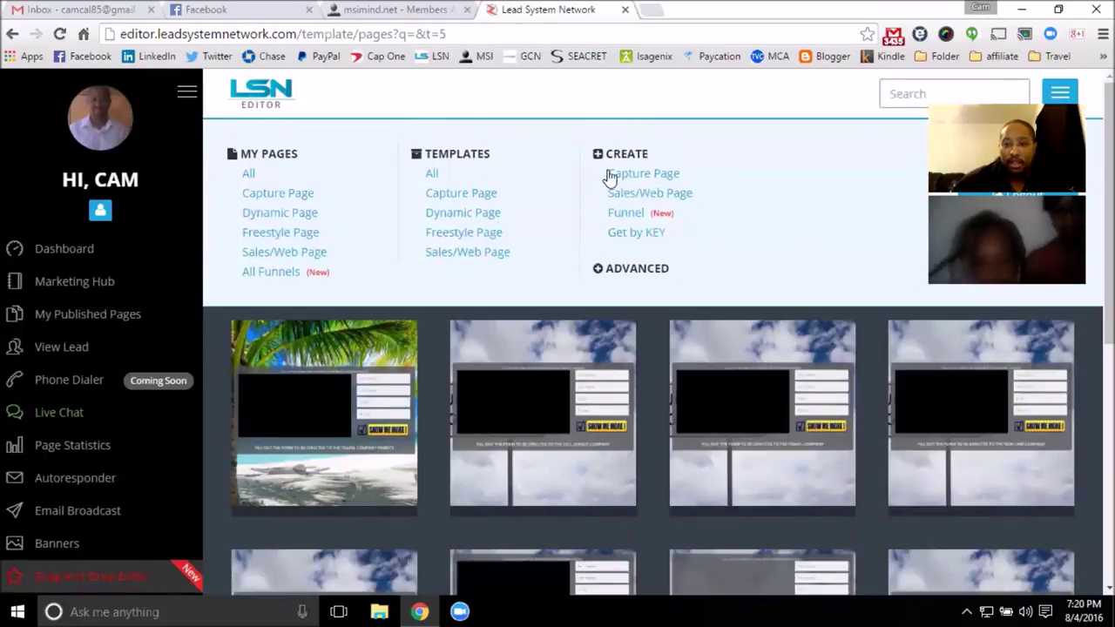
{"action": "left_click", "coordinate": [646, 180]}
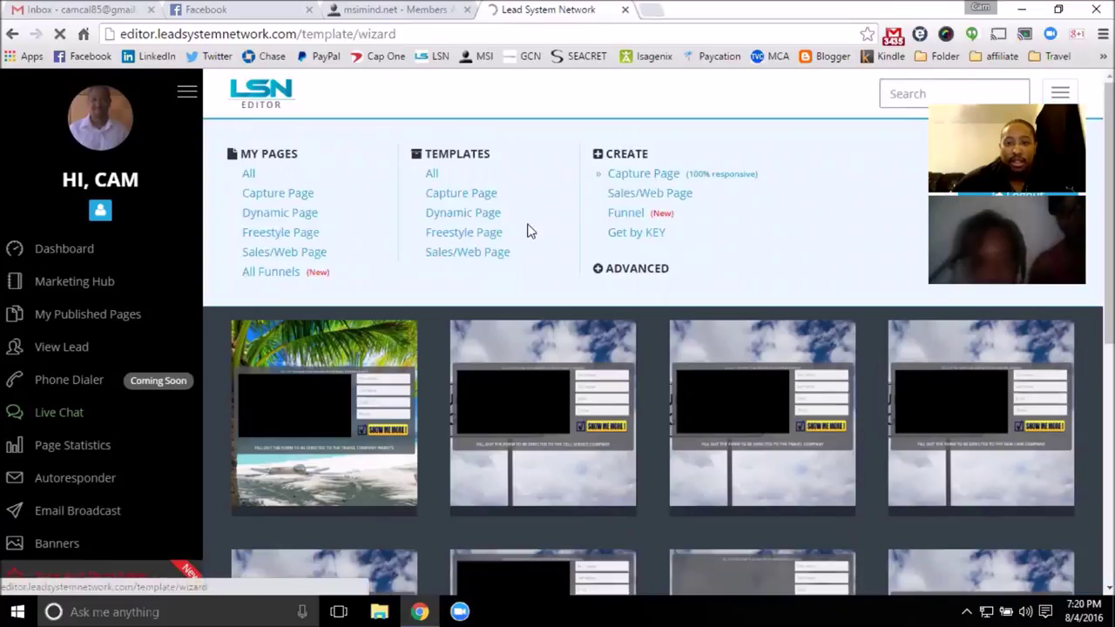
{"action": "scroll", "coordinate": [369, 316], "scroll_direction": "down", "scroll_amount": 2}
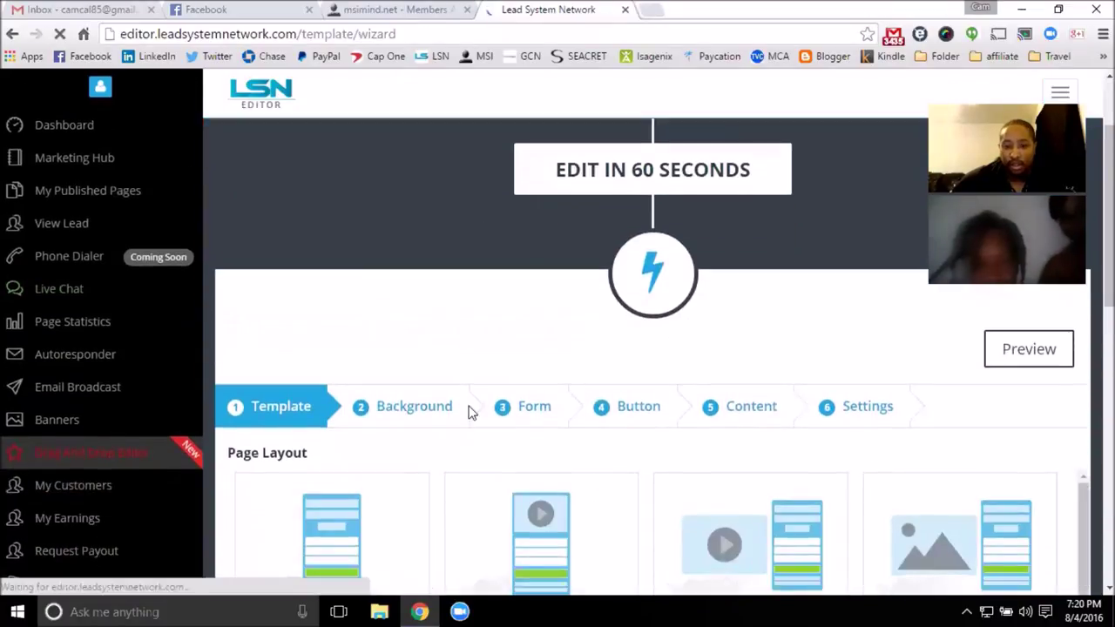
{"action": "scroll", "coordinate": [659, 465], "scroll_direction": "down", "scroll_amount": 5}
{"action": "scroll", "coordinate": [627, 438], "scroll_direction": "down", "scroll_amount": 1}
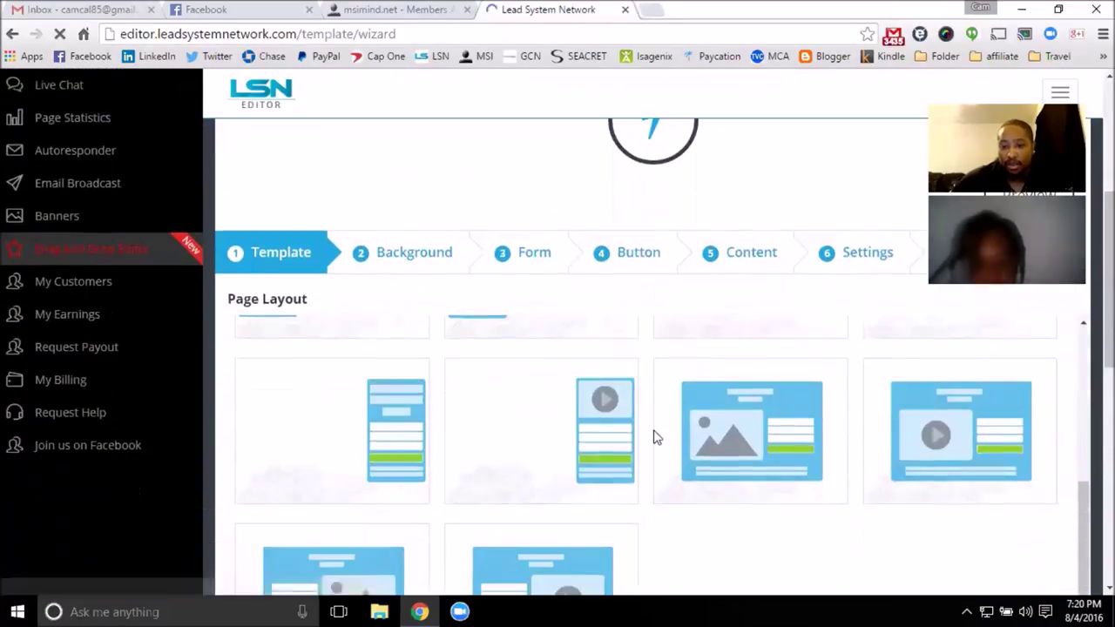
{"action": "scroll", "coordinate": [899, 457], "scroll_direction": "up", "scroll_amount": 1}
{"action": "scroll", "coordinate": [899, 456], "scroll_direction": "up", "scroll_amount": 2}
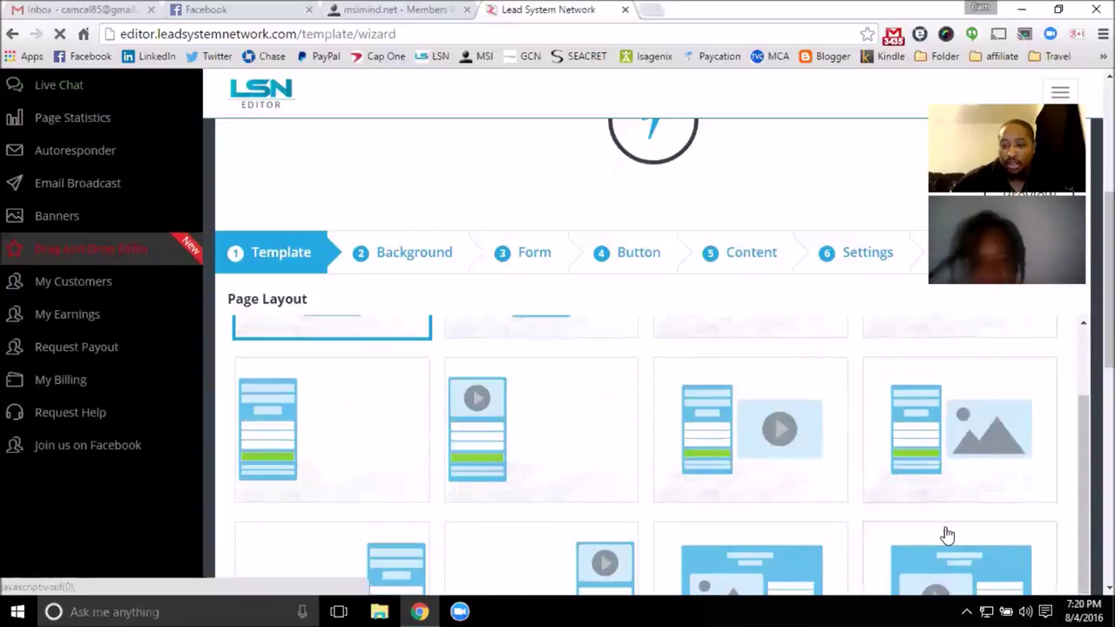
{"action": "scroll", "coordinate": [946, 533], "scroll_direction": "down", "scroll_amount": 1}
{"action": "left_click", "coordinate": [938, 522]}
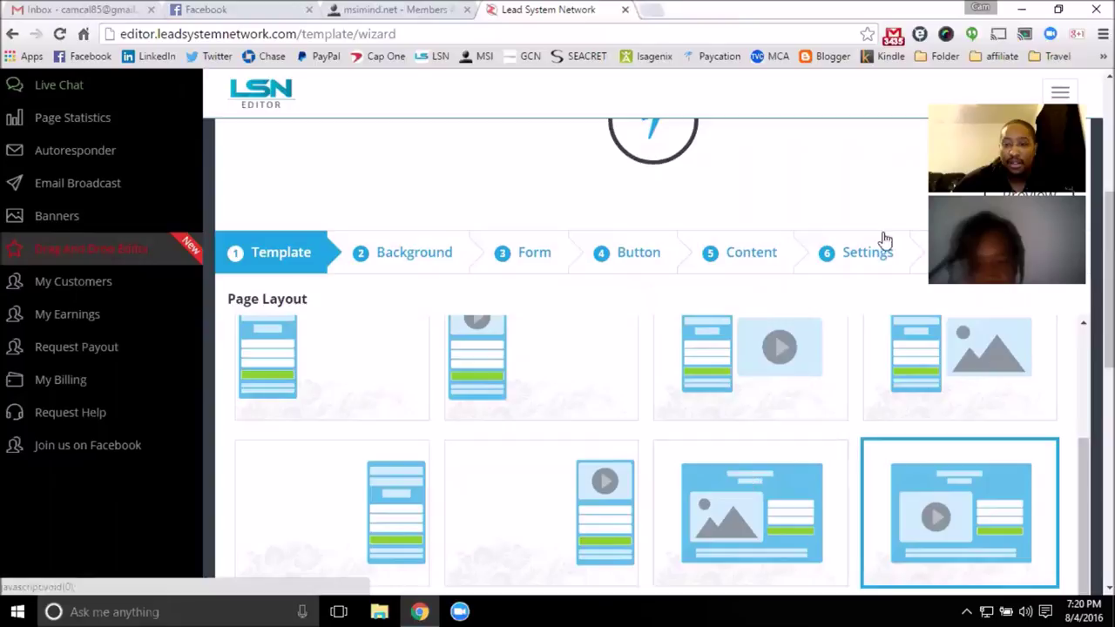
{"action": "left_click", "coordinate": [442, 257]}
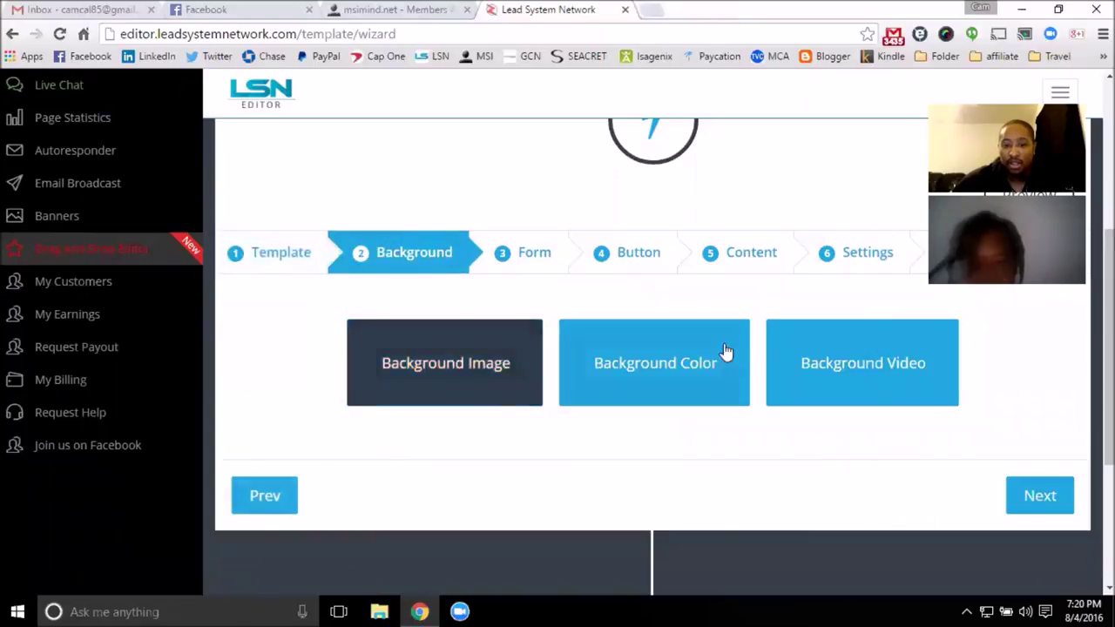
- Set the stock image of a hammock under palm trees as the page background, and proceed to the form options
{"action": "left_click", "coordinate": [540, 258]}
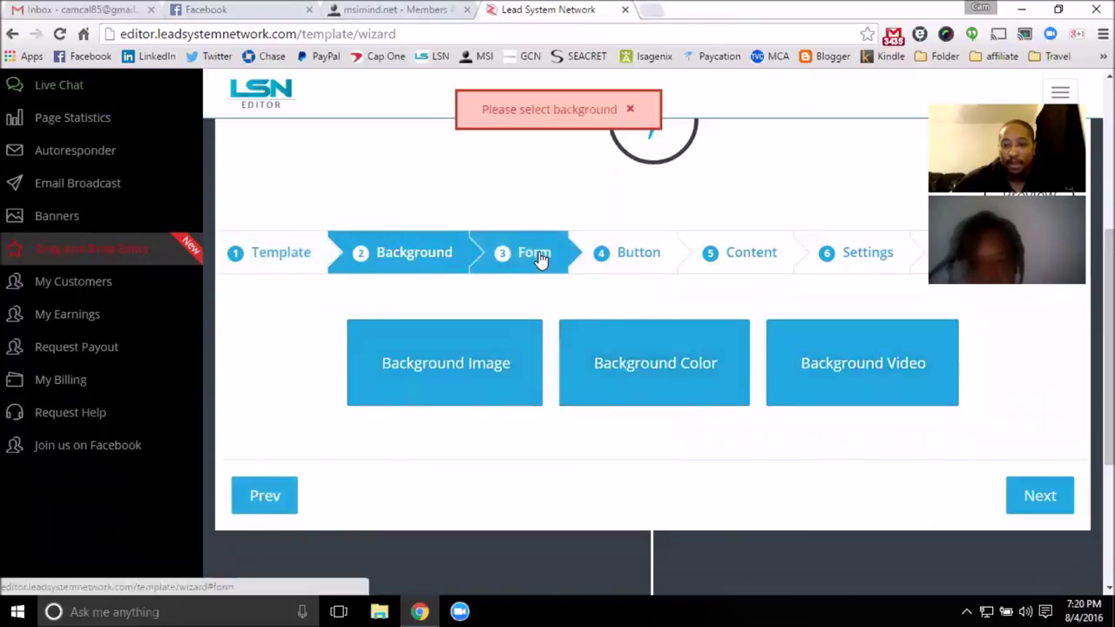
{"action": "left_click", "coordinate": [627, 379]}
{"action": "left_click", "coordinate": [501, 336]}
{"action": "scroll", "coordinate": [697, 436], "scroll_direction": "down", "scroll_amount": 1}
{"action": "scroll", "coordinate": [736, 469], "scroll_direction": "down", "scroll_amount": 5}
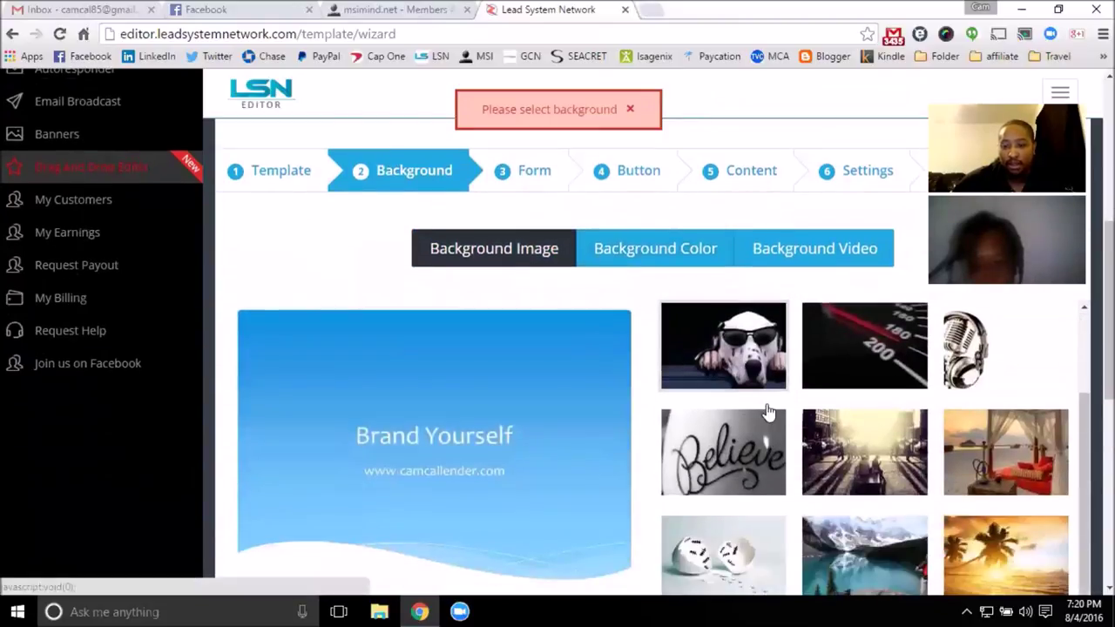
{"action": "scroll", "coordinate": [793, 435], "scroll_direction": "down", "scroll_amount": 5}
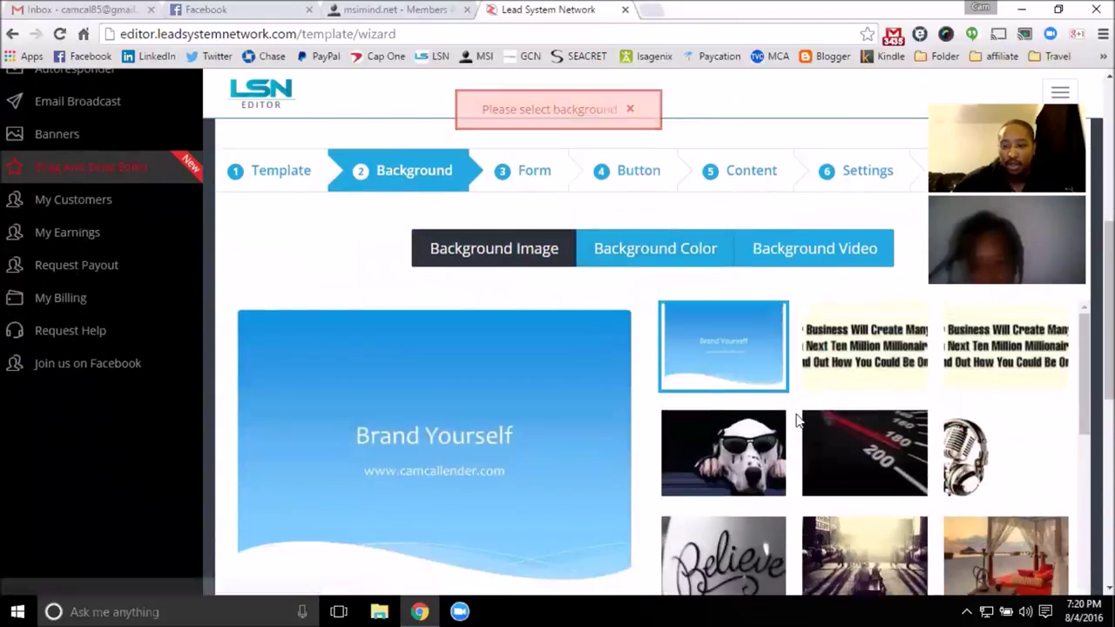
{"action": "left_click", "coordinate": [732, 523]}
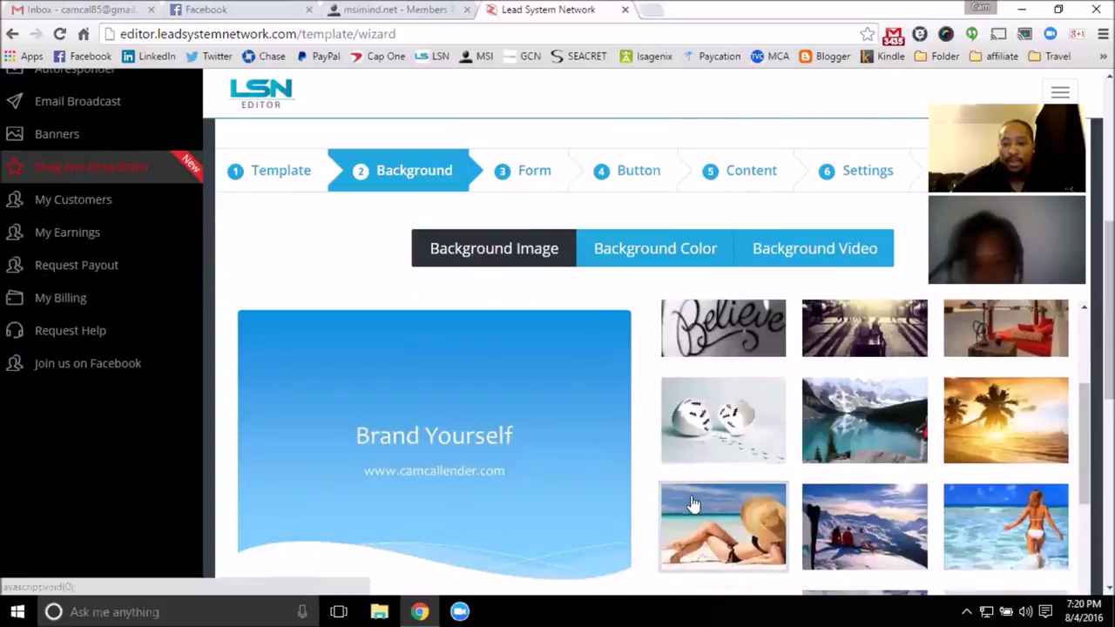
{"action": "scroll", "coordinate": [858, 497], "scroll_direction": "down", "scroll_amount": 2}
{"action": "scroll", "coordinate": [858, 497], "scroll_direction": "down", "scroll_amount": 3}
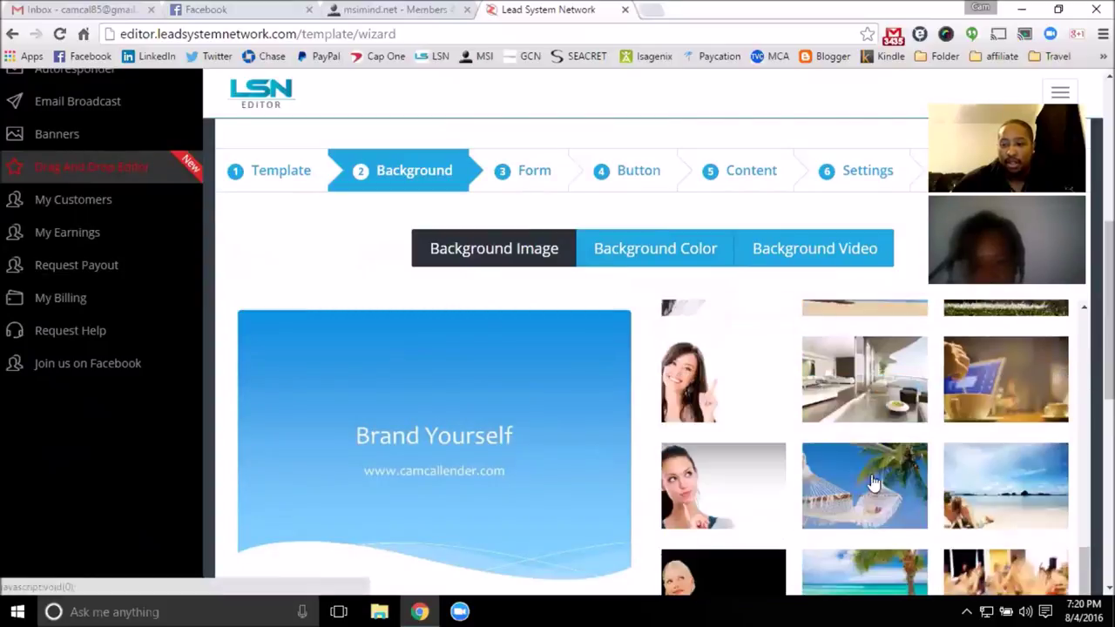
{"action": "left_click", "coordinate": [823, 436]}
{"action": "scroll", "coordinate": [326, 269], "scroll_direction": "down", "scroll_amount": 4}
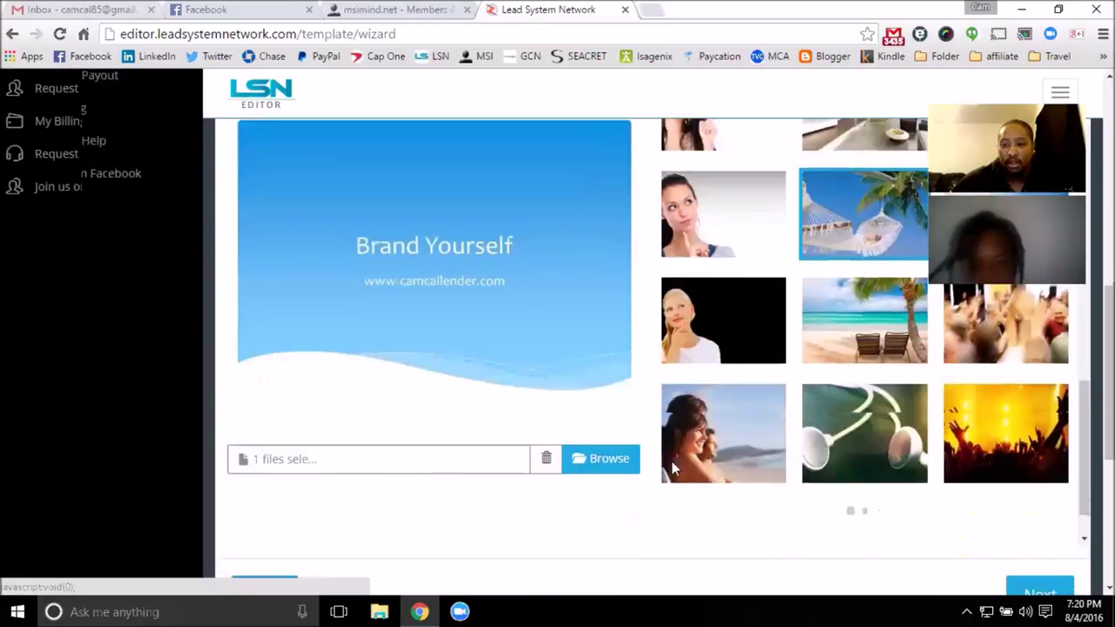
{"action": "left_click", "coordinate": [1040, 468]}
- Add Last Name to the form elements beside First Name, Email and Phone, and proceed to the button options
{"action": "left_click", "coordinate": [659, 449]}
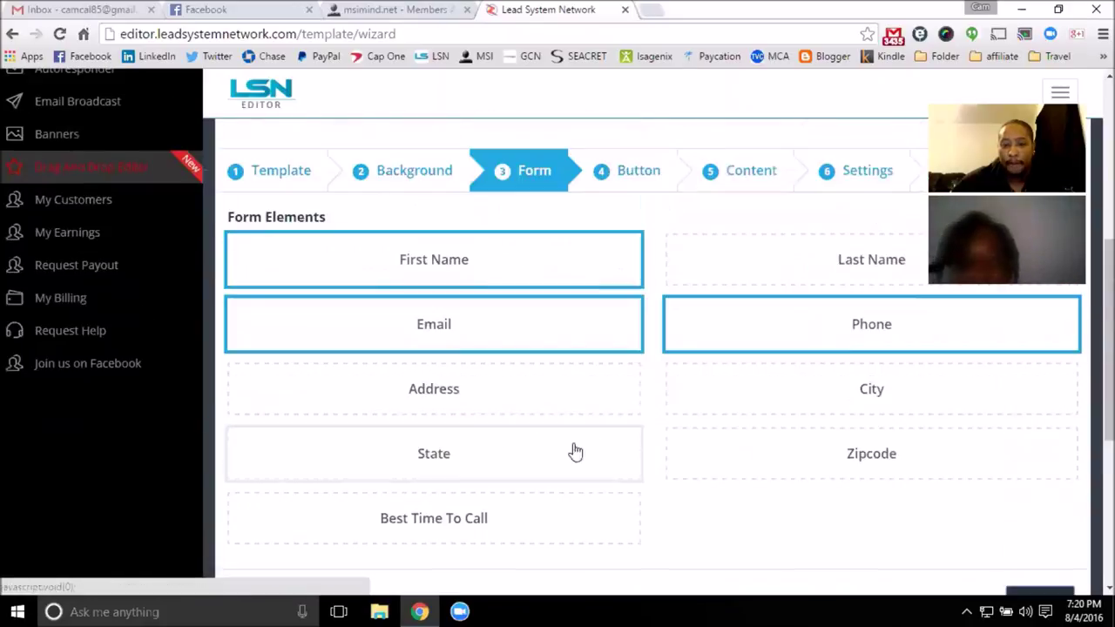
{"action": "left_click", "coordinate": [692, 435]}
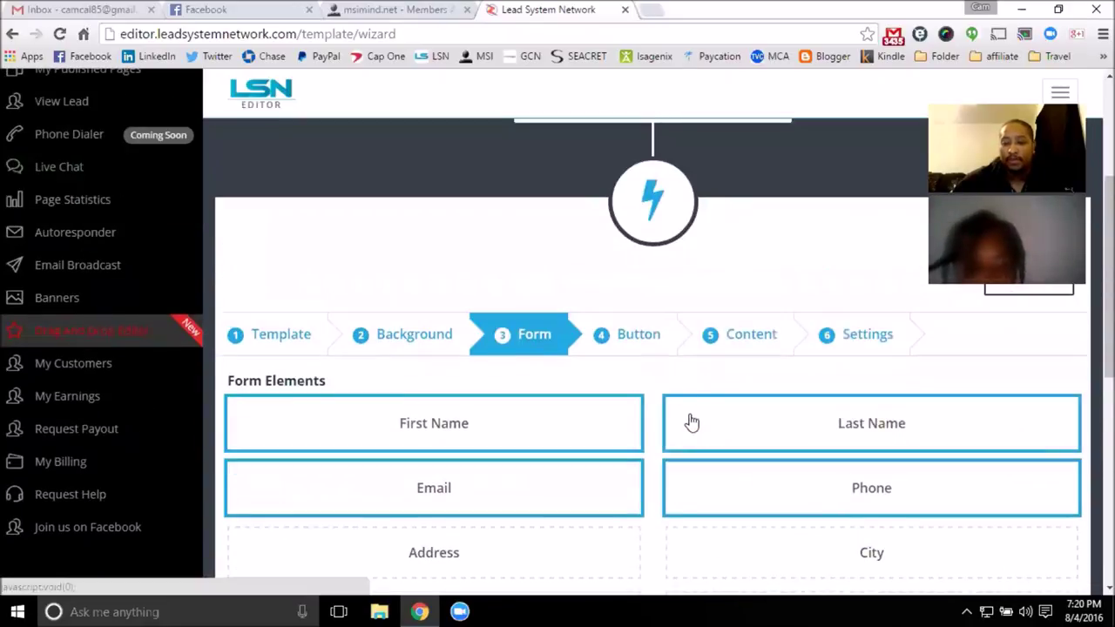
{"action": "scroll", "coordinate": [641, 370], "scroll_direction": "up", "scroll_amount": 2}
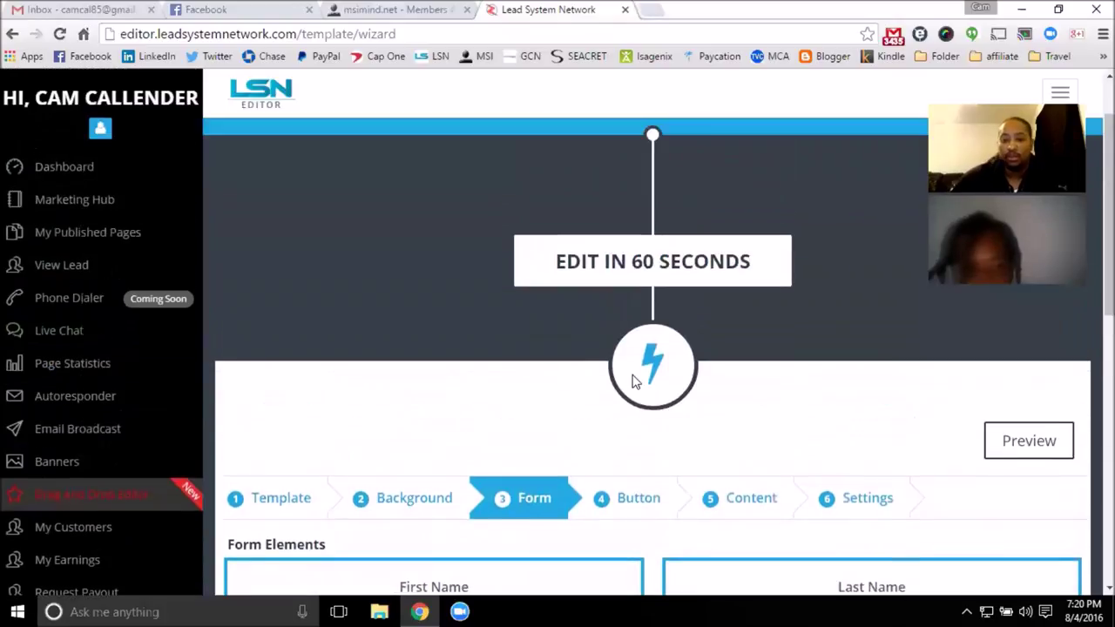
{"action": "scroll", "coordinate": [557, 375], "scroll_direction": "down", "scroll_amount": 4}
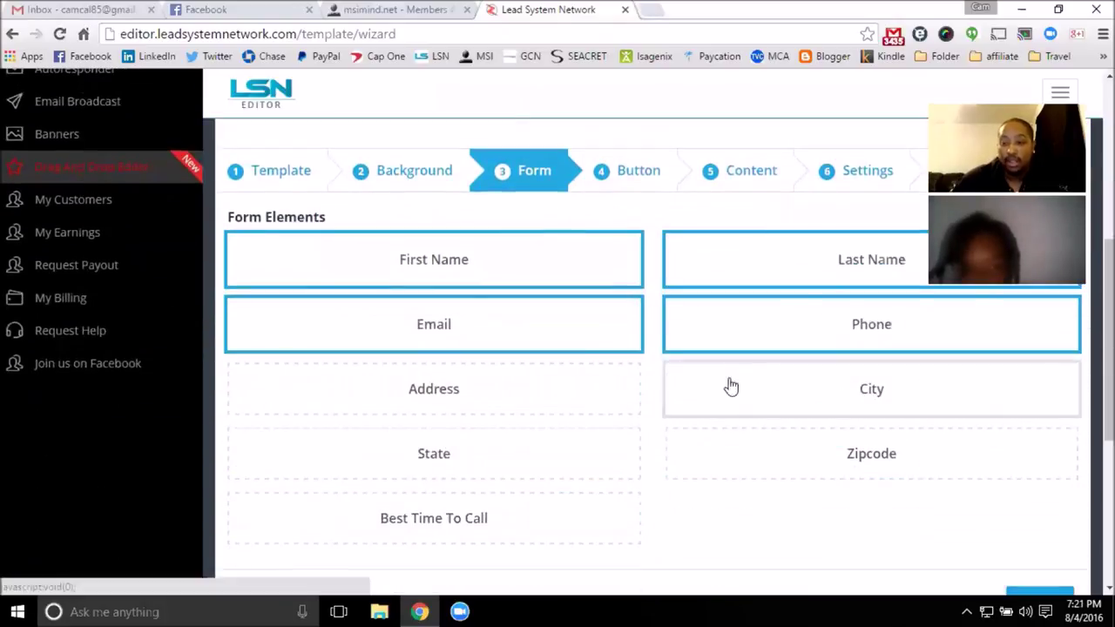
{"action": "scroll", "coordinate": [729, 386], "scroll_direction": "down", "scroll_amount": 3}
{"action": "left_click", "coordinate": [1040, 527]}
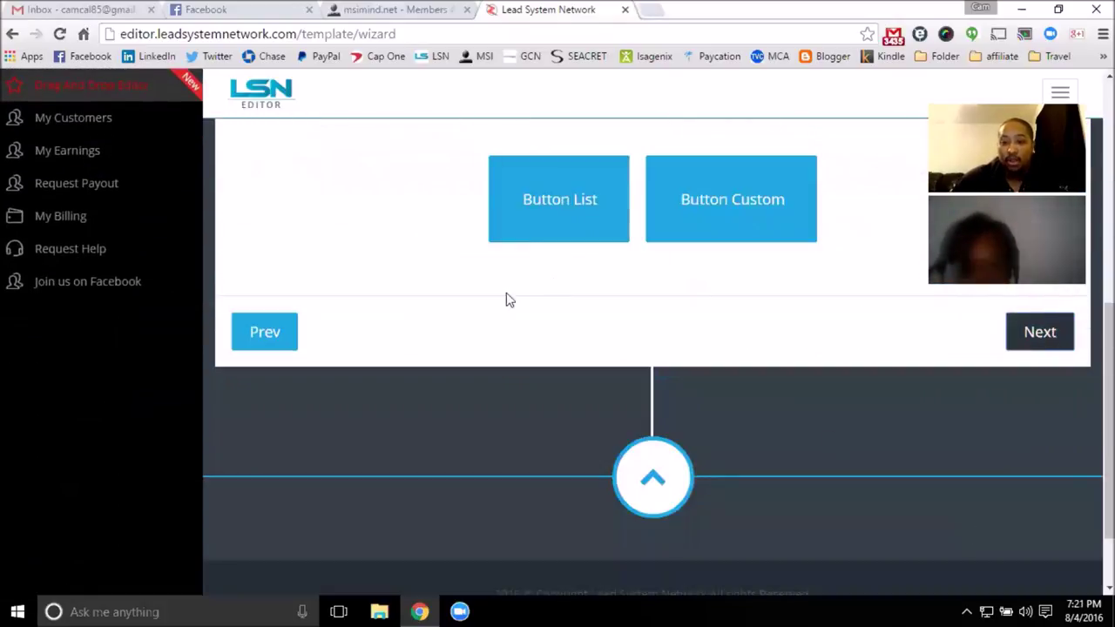
- Choose the "SHOW ME MORE!" button with the check mark from the button list, and proceed to the content options
{"action": "scroll", "coordinate": [510, 300], "scroll_direction": "up", "scroll_amount": 3}
{"action": "left_click", "coordinate": [600, 473]}
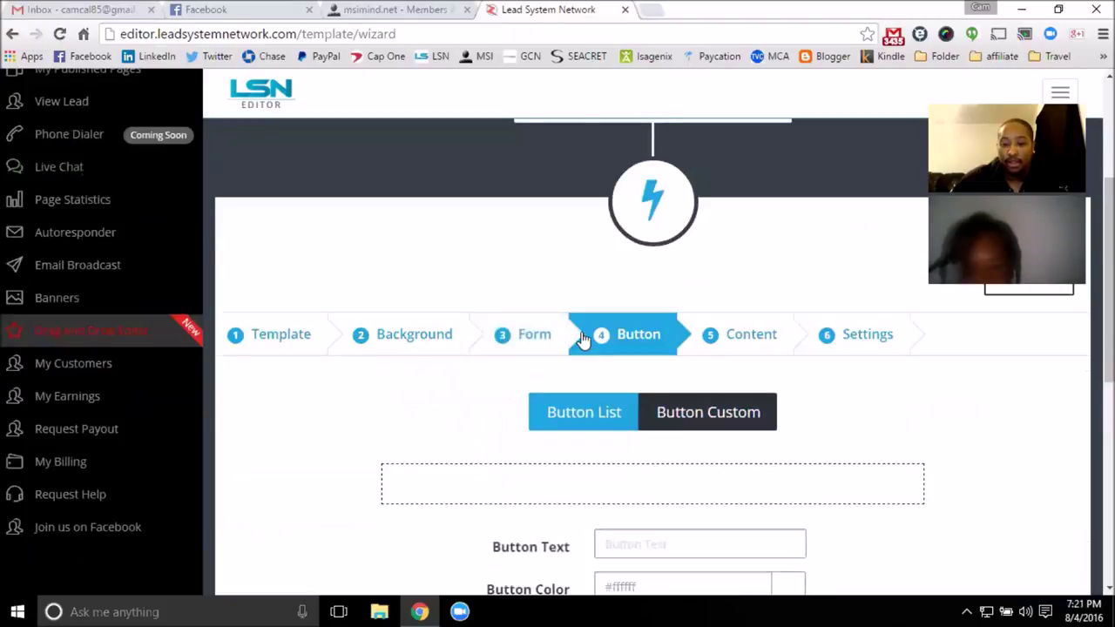
{"action": "scroll", "coordinate": [582, 340], "scroll_direction": "down", "scroll_amount": 2}
{"action": "left_click", "coordinate": [584, 260]}
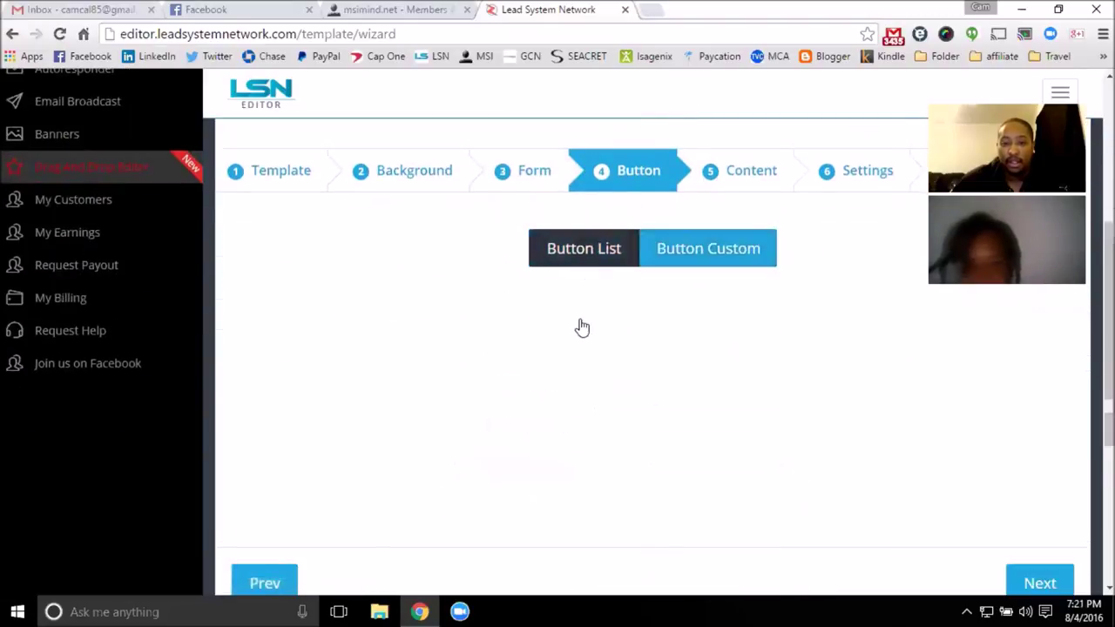
{"action": "scroll", "coordinate": [773, 399], "scroll_direction": "down", "scroll_amount": 3}
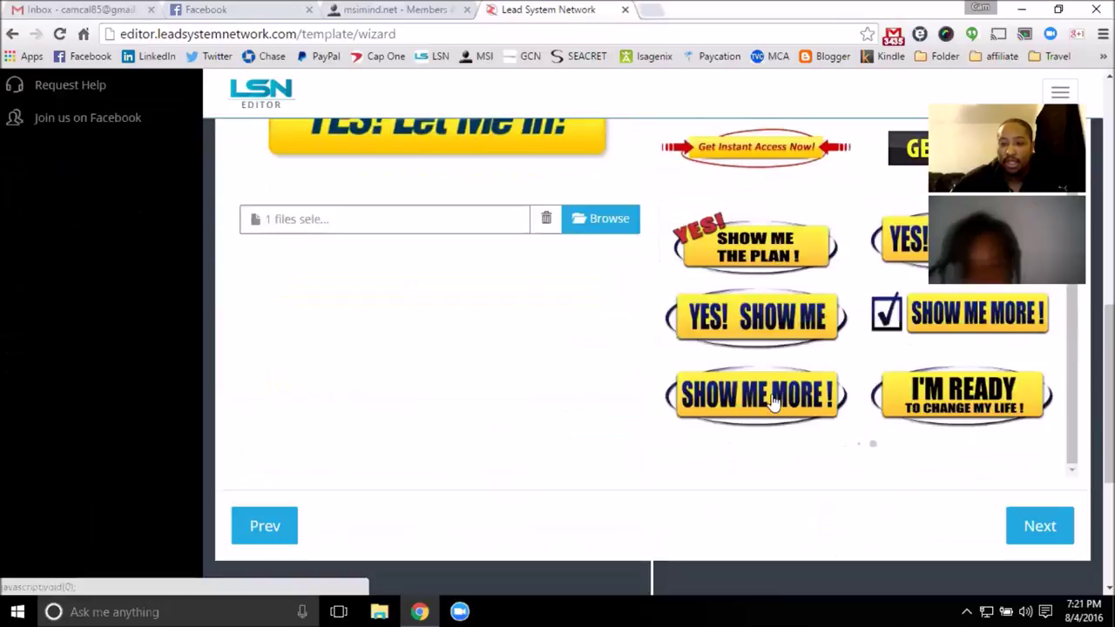
{"action": "scroll", "coordinate": [791, 406], "scroll_direction": "up", "scroll_amount": 3}
{"action": "left_click", "coordinate": [888, 475]}
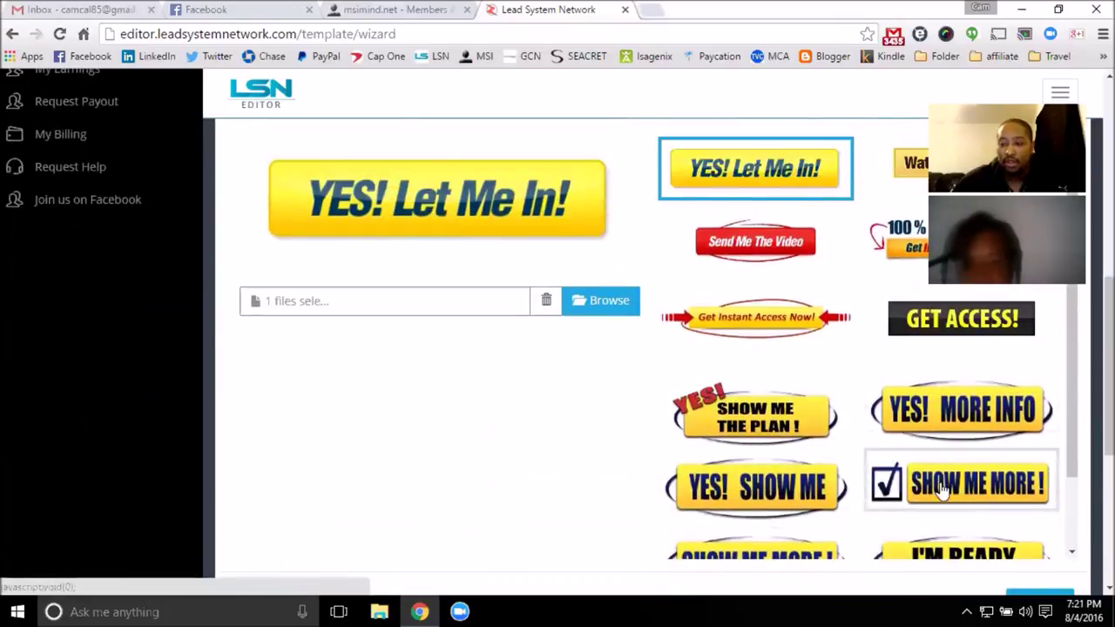
{"action": "scroll", "coordinate": [819, 453], "scroll_direction": "down", "scroll_amount": 1}
{"action": "scroll", "coordinate": [754, 434], "scroll_direction": "down", "scroll_amount": 2}
{"action": "left_click", "coordinate": [1040, 523]}
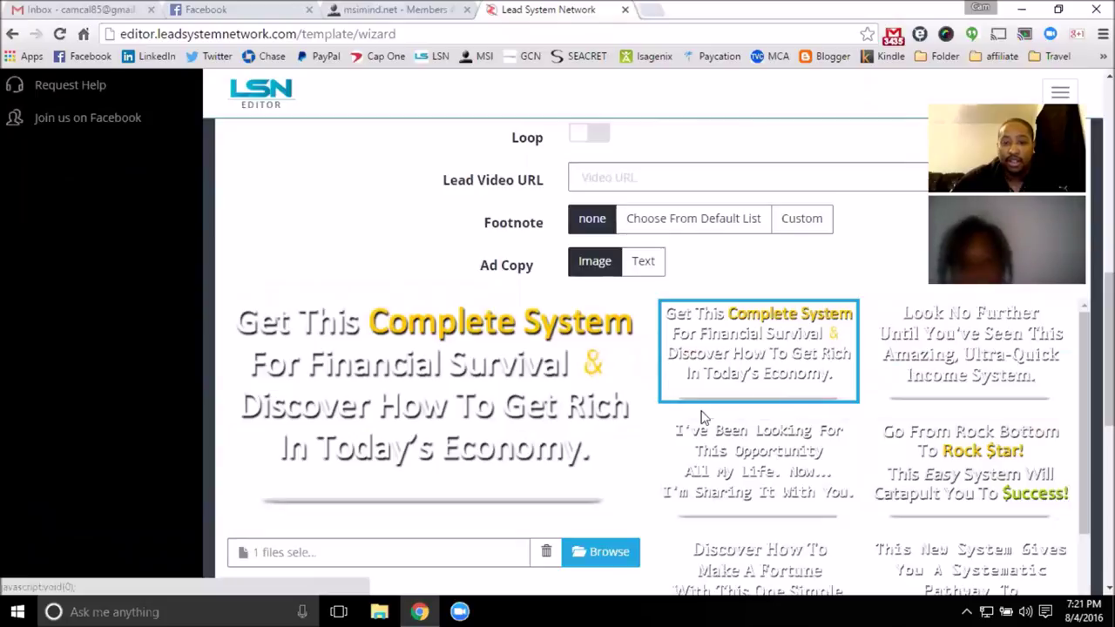
- Select the ad copy image "Discover How To Make A Fortune With This One Simple, Yet Crazy Idea."
{"action": "scroll", "coordinate": [767, 426], "scroll_direction": "down", "scroll_amount": 1}
{"action": "left_click", "coordinate": [767, 505]}
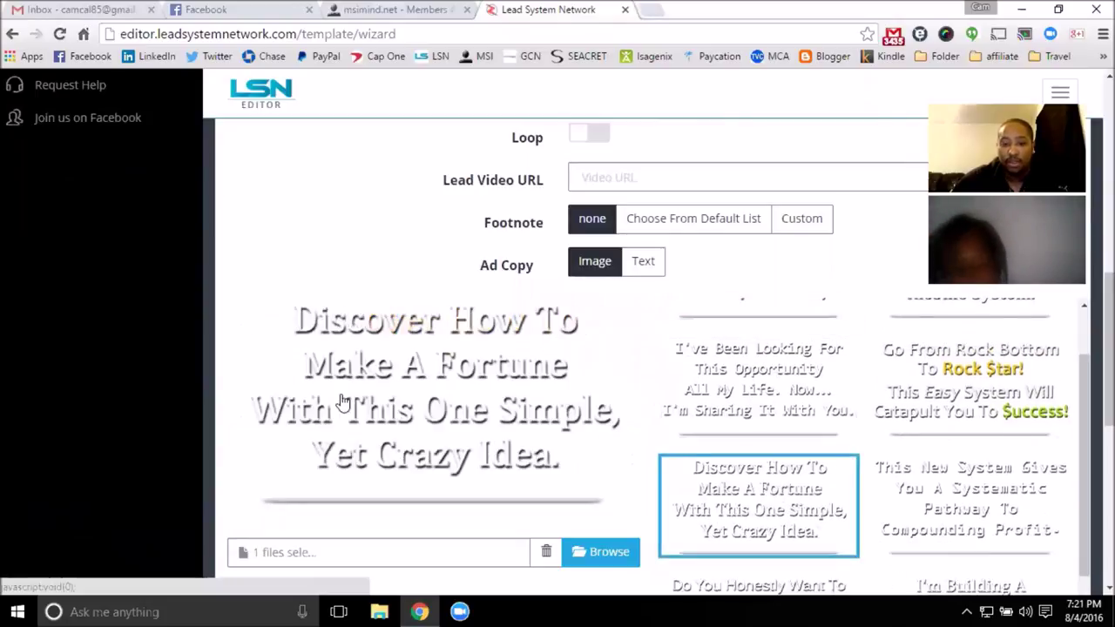
{"action": "scroll", "coordinate": [671, 443], "scroll_direction": "down", "scroll_amount": 1}
{"action": "scroll", "coordinate": [659, 428], "scroll_direction": "up", "scroll_amount": 5}
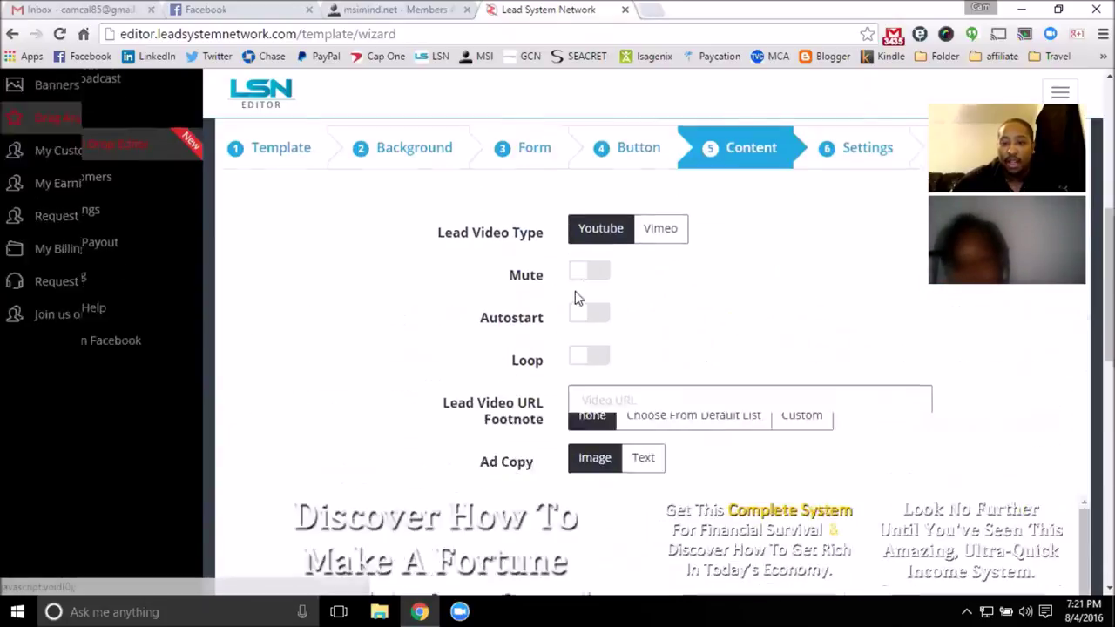
- Set a custom footnote reading "sfadfadsf" and switch the ad copy to text reading "dafafdsfdsa"
{"action": "left_click", "coordinate": [780, 475]}
{"action": "scroll", "coordinate": [571, 418], "scroll_direction": "down", "scroll_amount": 2}
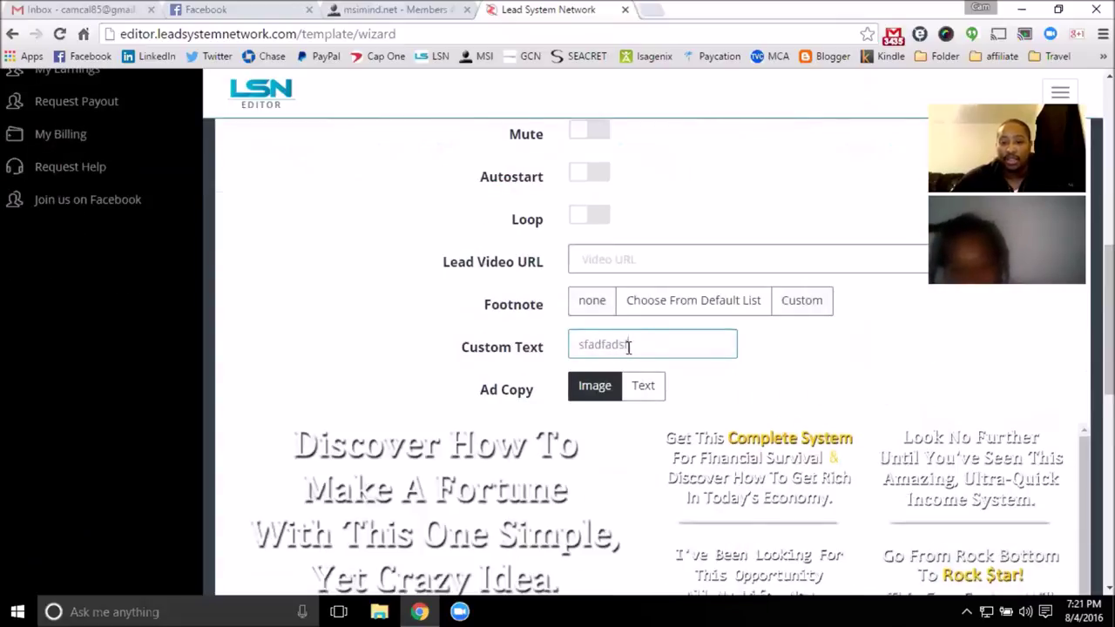
{"action": "left_click", "coordinate": [642, 385]}
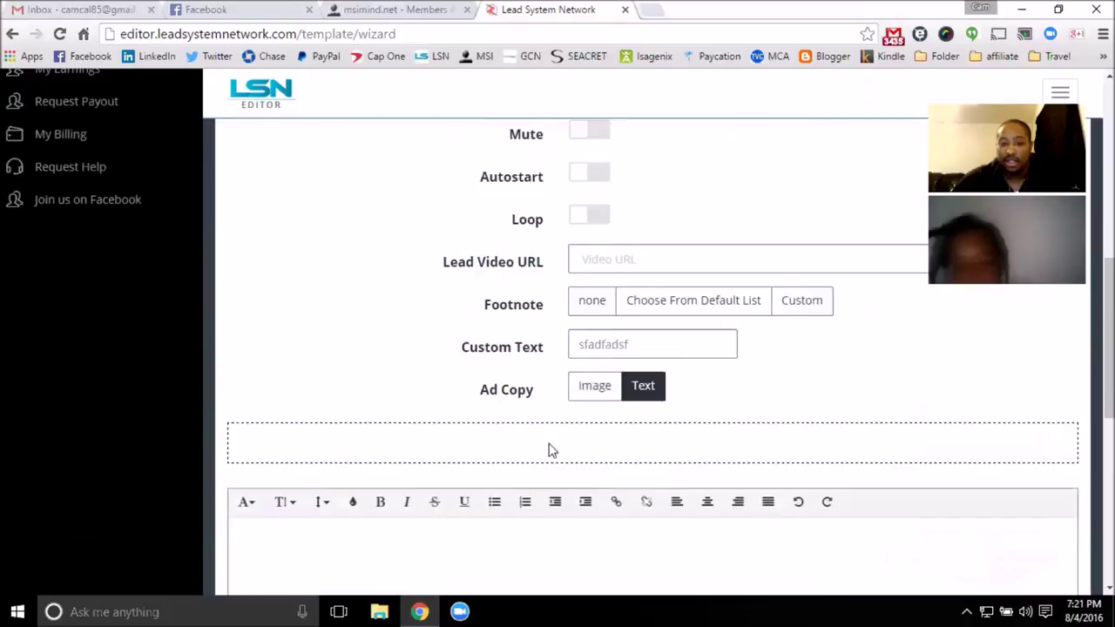
{"action": "scroll", "coordinate": [549, 451], "scroll_direction": "down", "scroll_amount": 5}
{"action": "scroll", "coordinate": [557, 224], "scroll_direction": "up", "scroll_amount": 9}
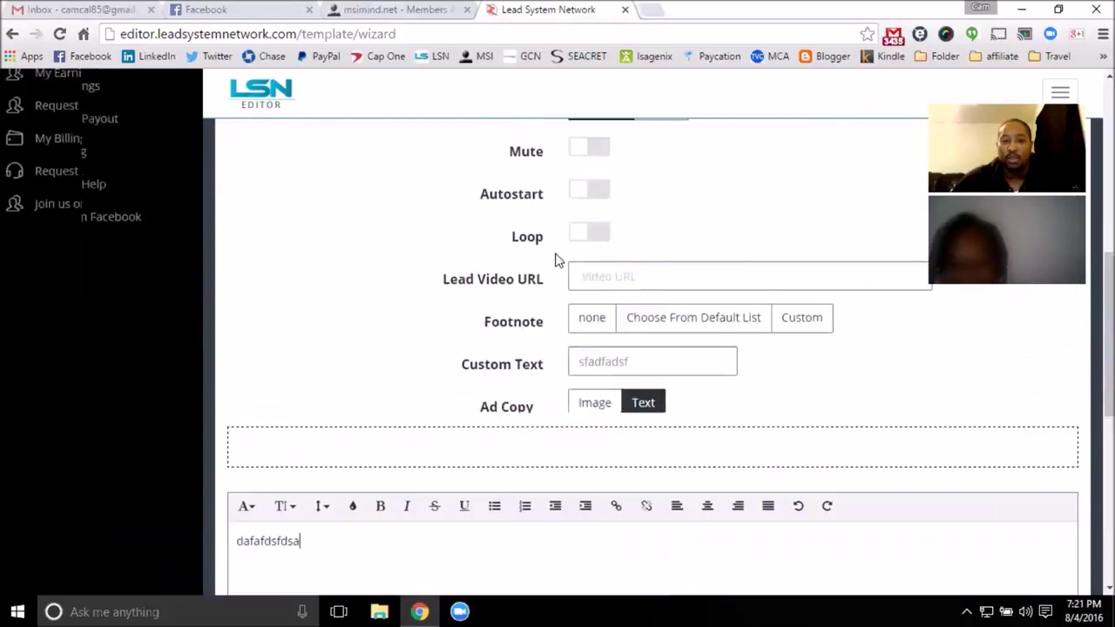
- Set the lead video type to Vimeo, leave the video URL empty, and proceed to the page settings
{"action": "scroll", "coordinate": [598, 399], "scroll_direction": "down", "scroll_amount": 2}
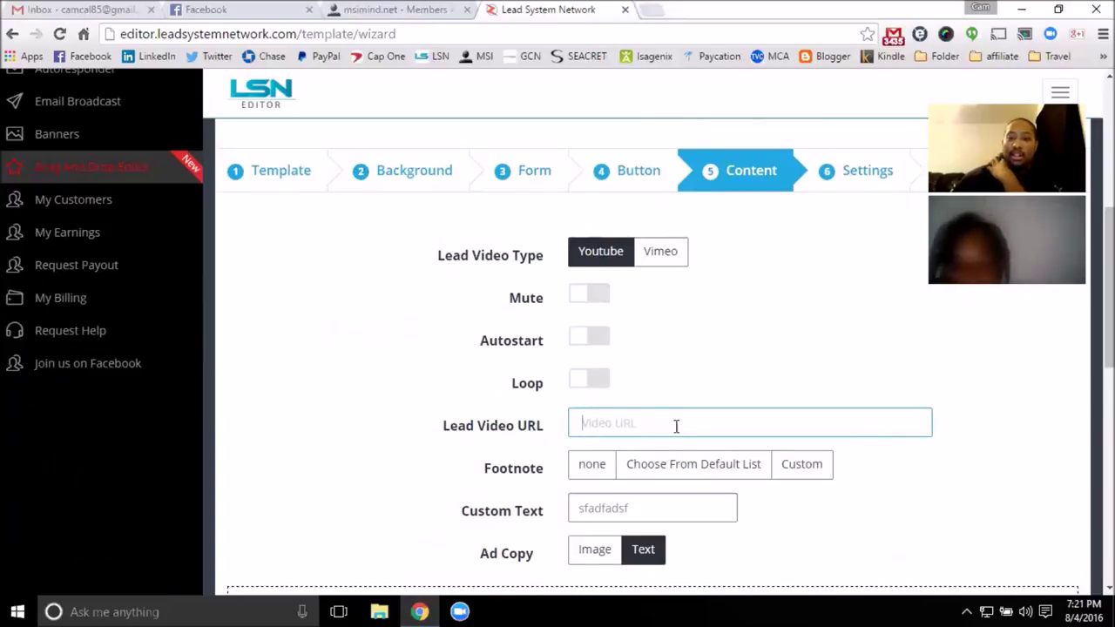
{"action": "left_click", "coordinate": [654, 258]}
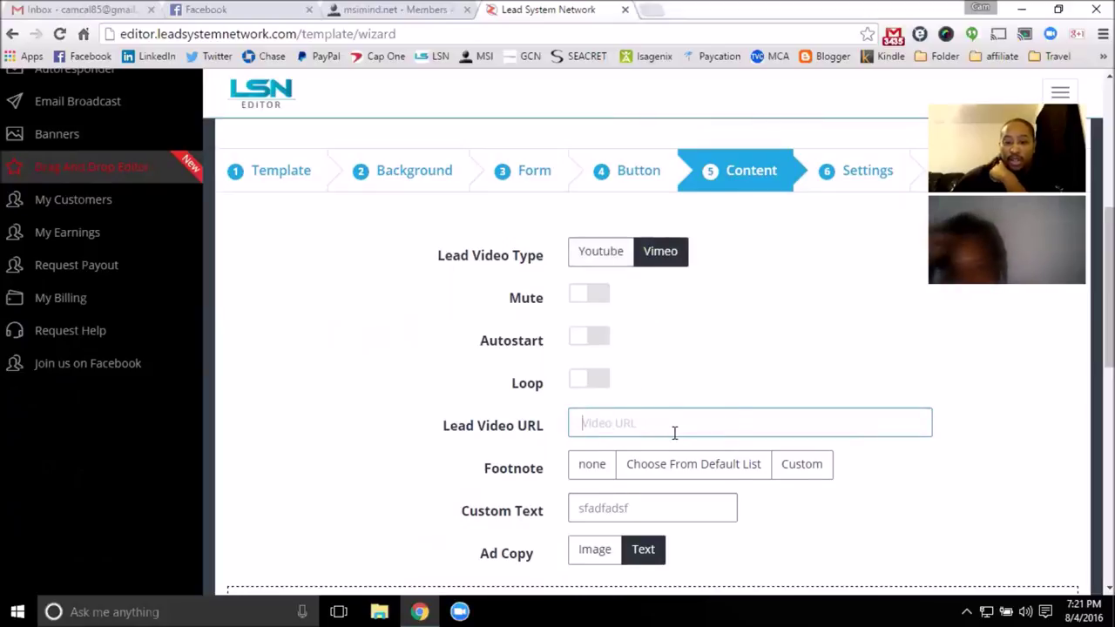
{"action": "scroll", "coordinate": [674, 433], "scroll_direction": "down", "scroll_amount": 2}
{"action": "scroll", "coordinate": [630, 263], "scroll_direction": "up", "scroll_amount": 2}
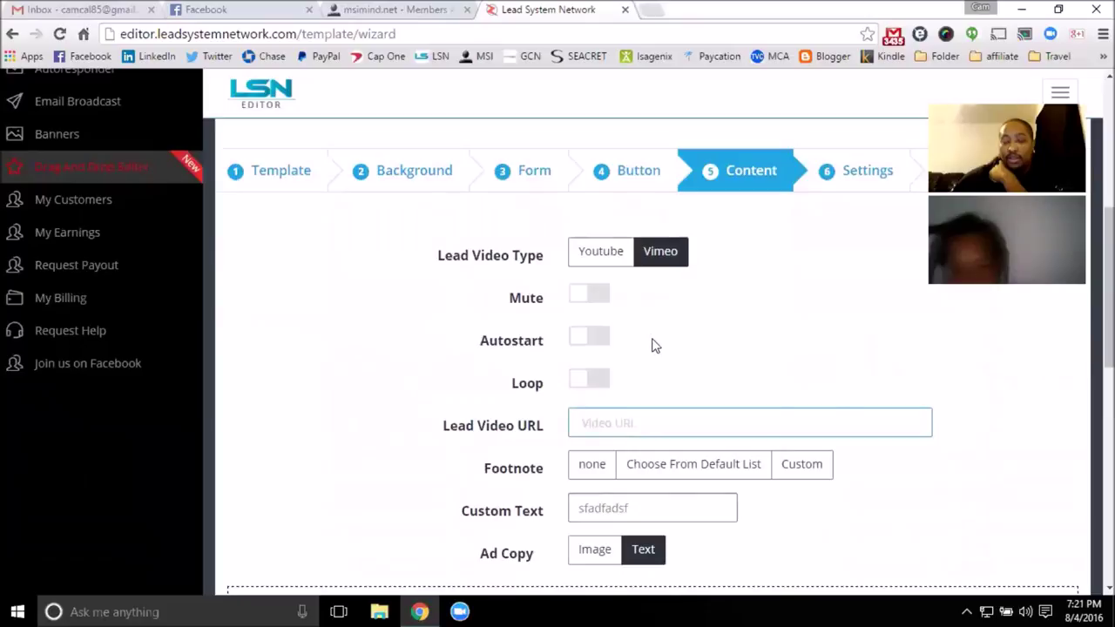
{"action": "scroll", "coordinate": [709, 340], "scroll_direction": "down", "scroll_amount": 6}
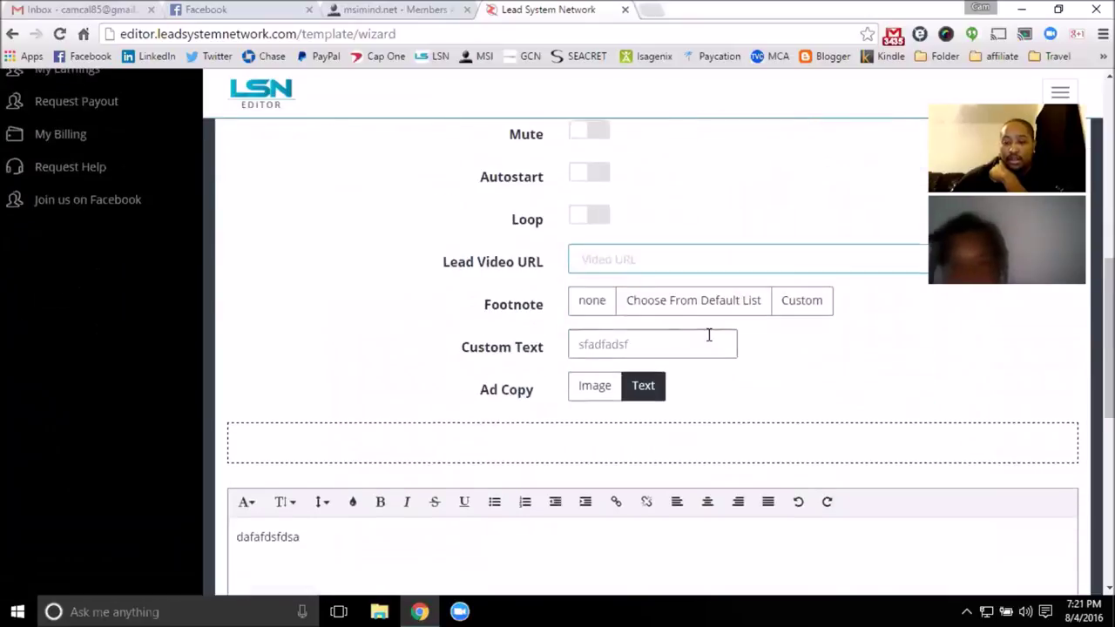
{"action": "left_click", "coordinate": [1030, 459]}
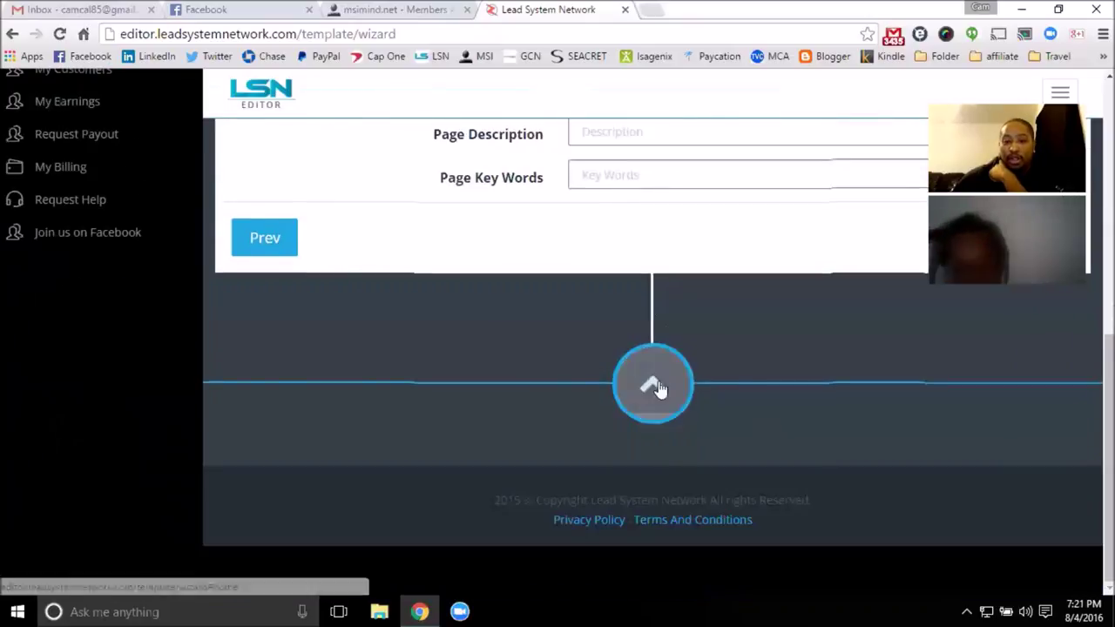
- Fill in the page title, description and key words with placeholder text, and open a preview of the page
{"action": "scroll", "coordinate": [679, 386], "scroll_direction": "up", "scroll_amount": 4}
{"action": "left_click", "coordinate": [609, 415]}
{"action": "scroll", "coordinate": [657, 485], "scroll_direction": "down", "scroll_amount": 2}
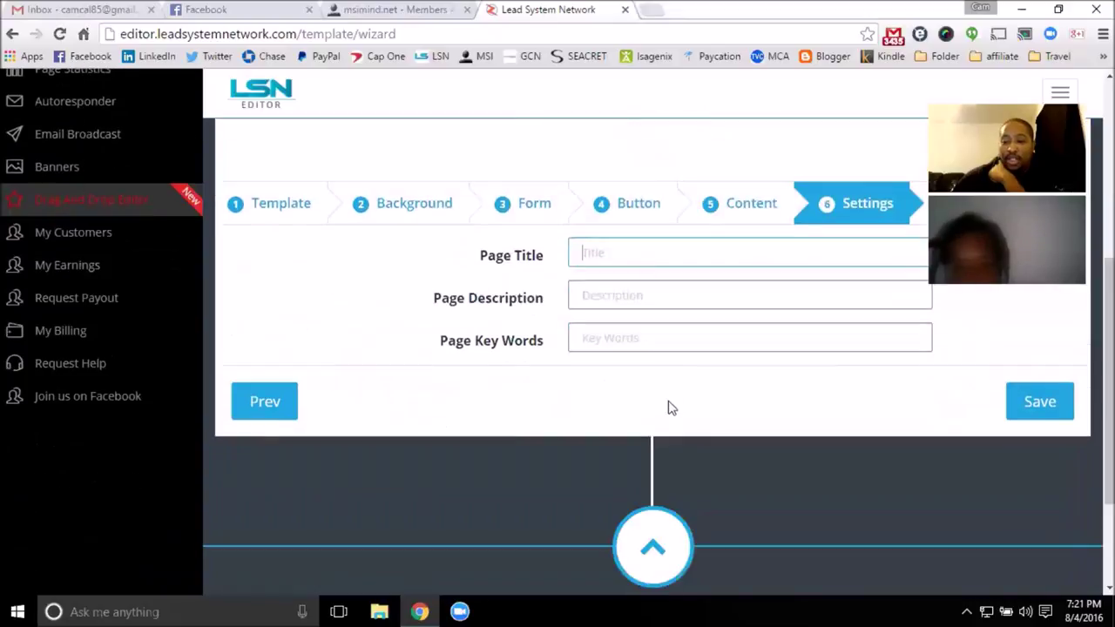
{"action": "key", "text": "Return"}
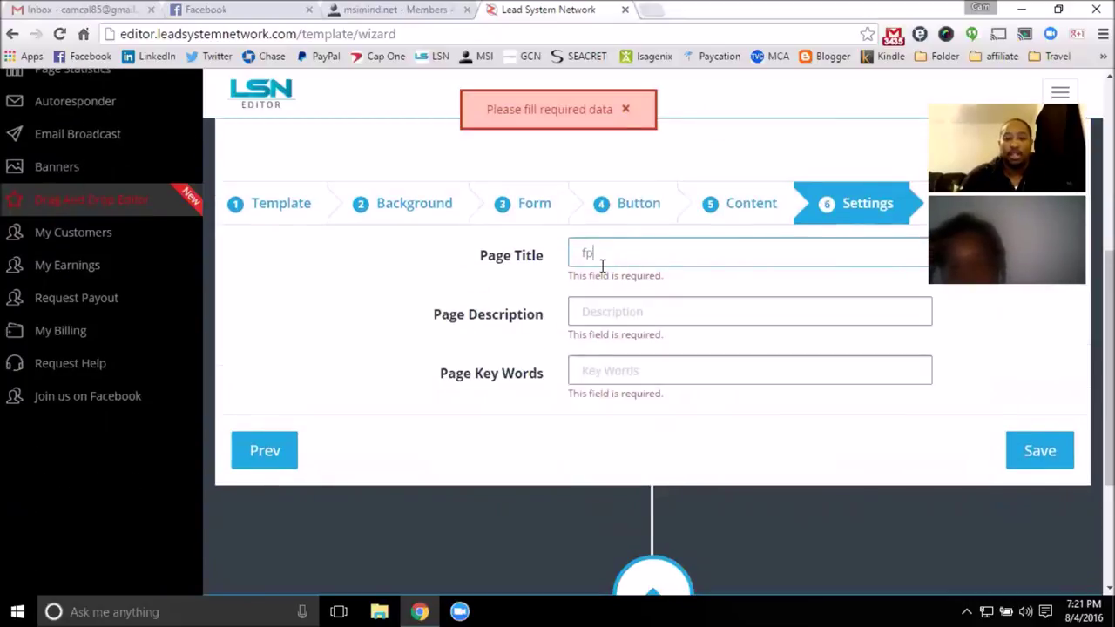
{"action": "type", "text": "afkjdskla"}
{"action": "key", "text": "Return"}
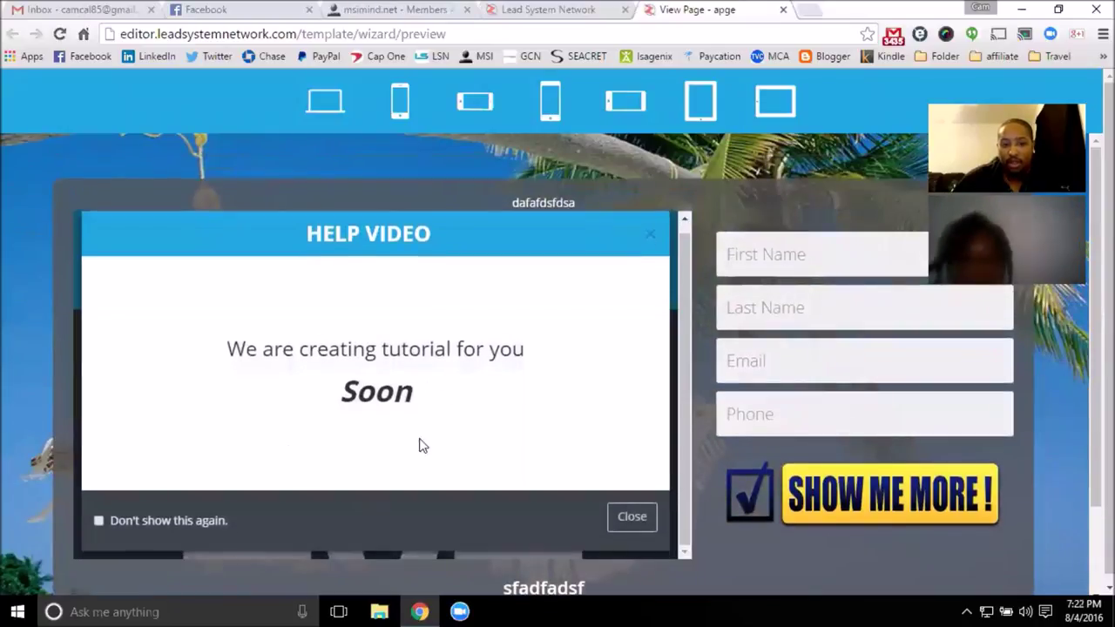
- Dismiss the help video, look over the previewed capture page, and close the preview
{"action": "left_click", "coordinate": [635, 518]}
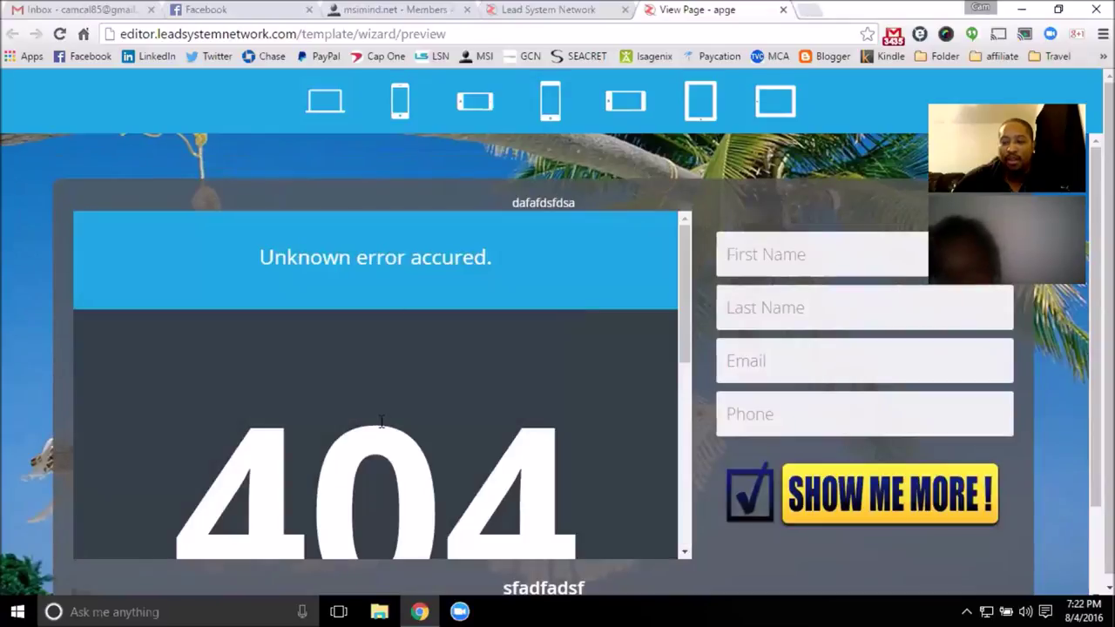
{"action": "scroll", "coordinate": [382, 419], "scroll_direction": "down", "scroll_amount": 5}
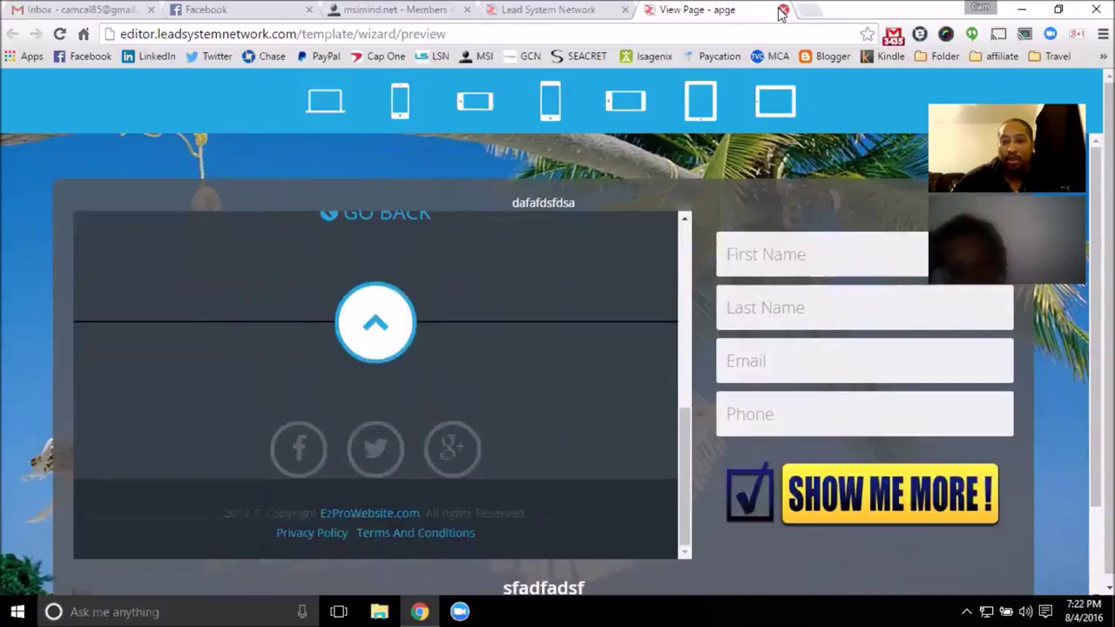
{"action": "left_click", "coordinate": [783, 10]}
- Leave the wizard for the saved pages under My Pages and filter them to the Responsive type
{"action": "left_click", "coordinate": [261, 397]}
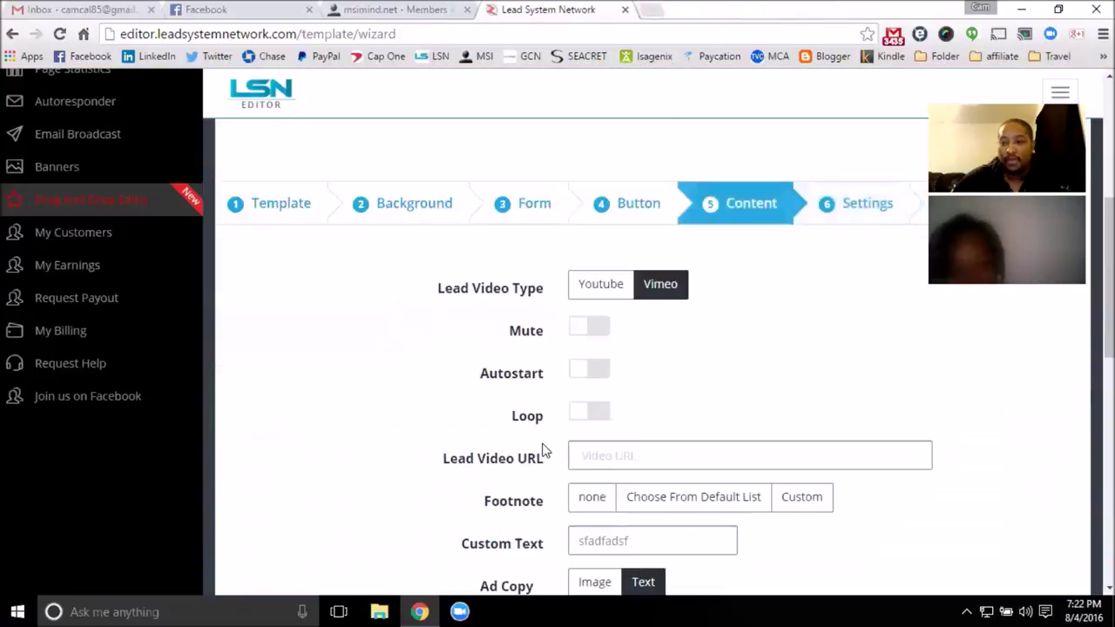
{"action": "scroll", "coordinate": [532, 448], "scroll_direction": "up", "scroll_amount": 5}
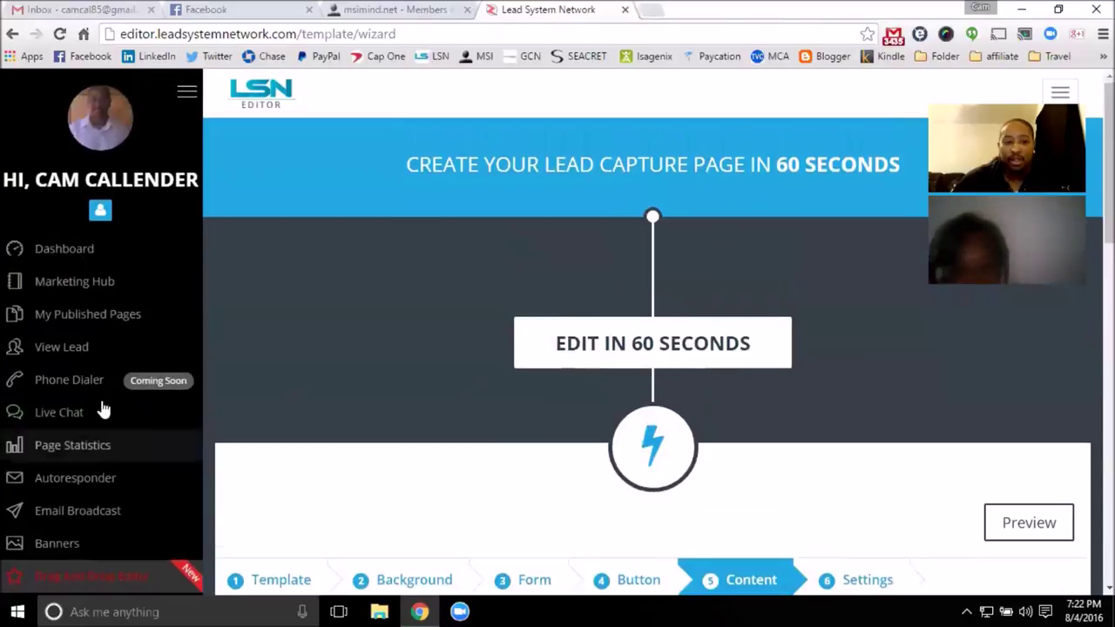
{"action": "left_click", "coordinate": [94, 576]}
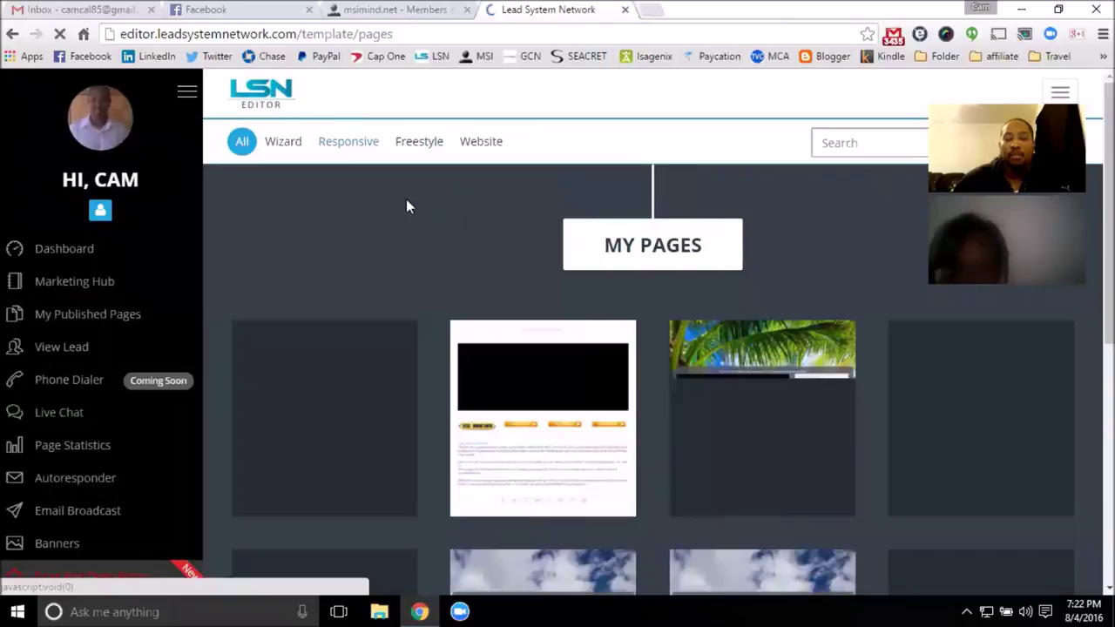
{"action": "left_click", "coordinate": [1060, 91]}
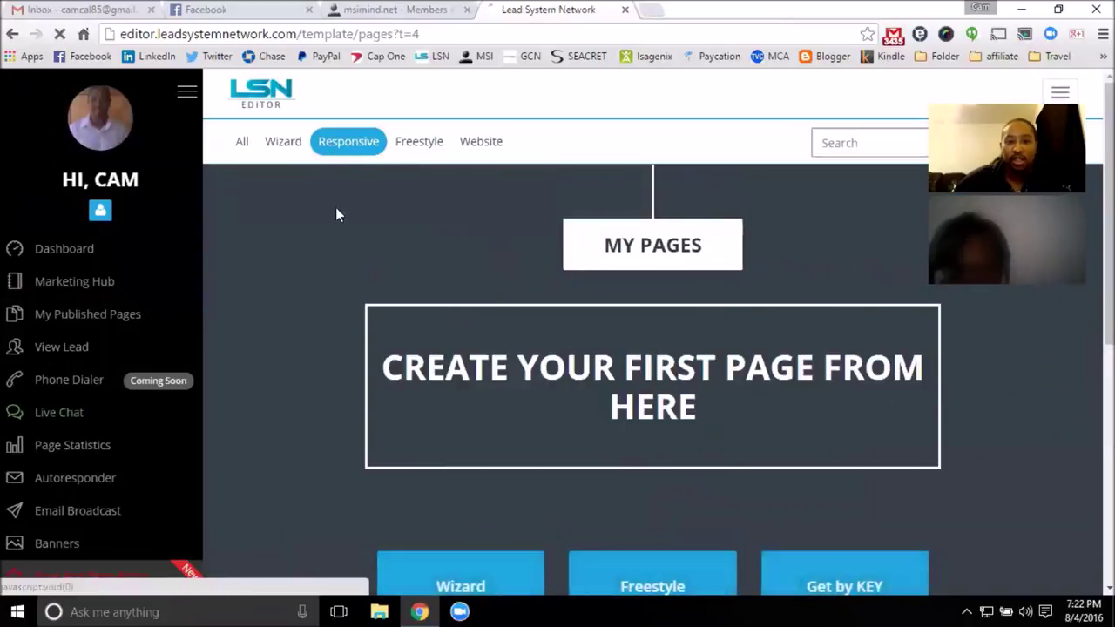
- Open a blank Freestyle page in the editor, and return to the Lead System Network members area to look over its training steps
{"action": "scroll", "coordinate": [668, 388], "scroll_direction": "down", "scroll_amount": 2}
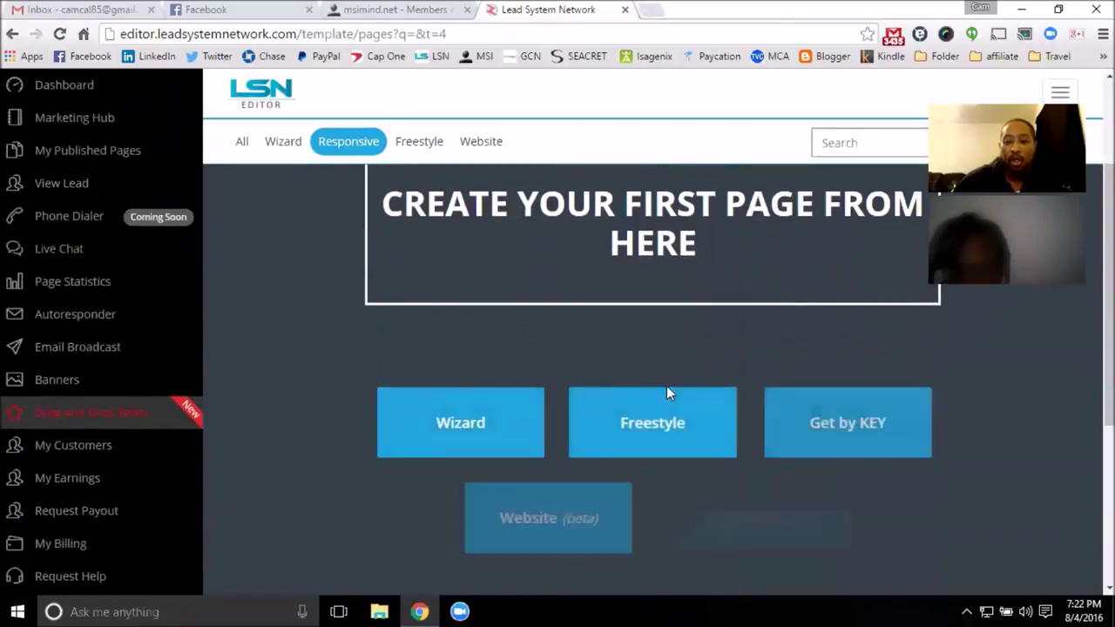
{"action": "left_click", "coordinate": [653, 422]}
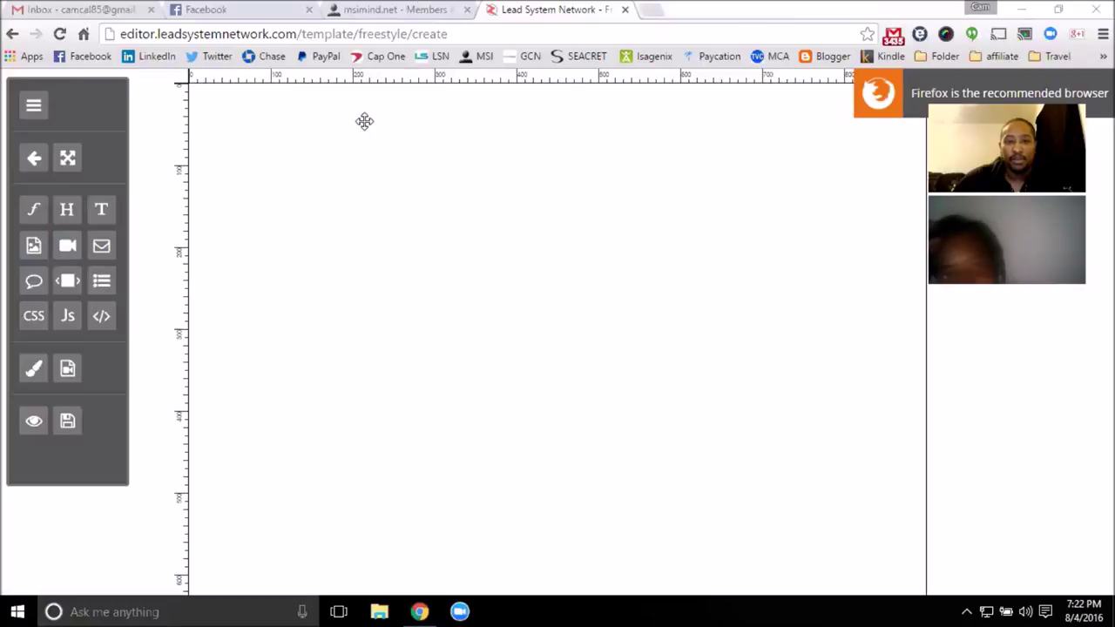
{"action": "left_click", "coordinate": [429, 54]}
{"action": "left_click", "coordinate": [624, 127]}
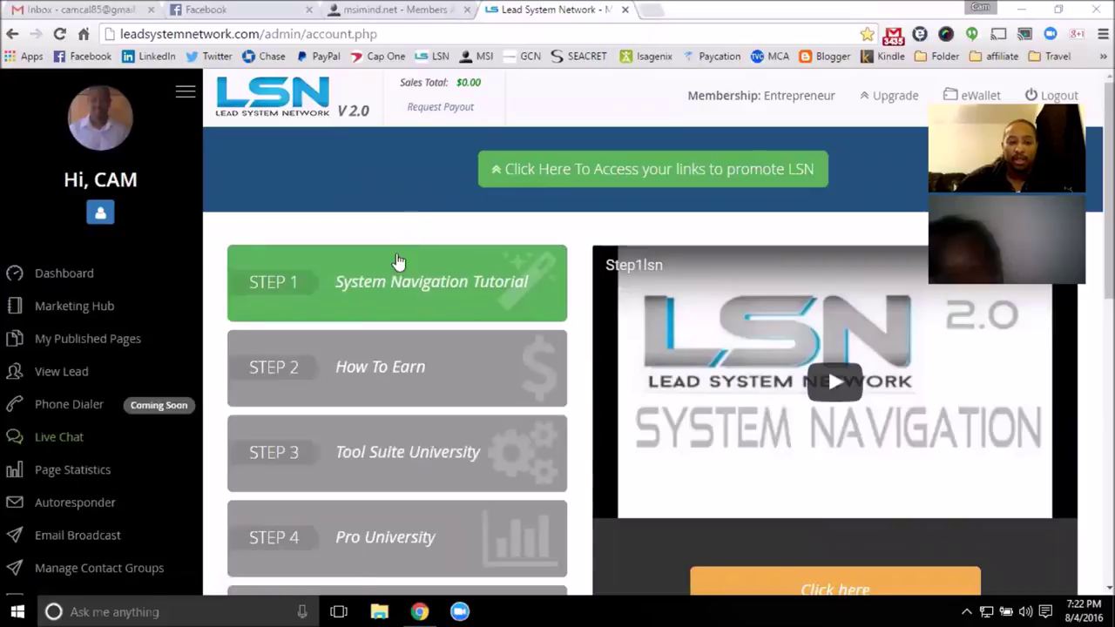
{"action": "scroll", "coordinate": [336, 294], "scroll_direction": "down", "scroll_amount": 4}
{"action": "scroll", "coordinate": [277, 356], "scroll_direction": "up", "scroll_amount": 4}
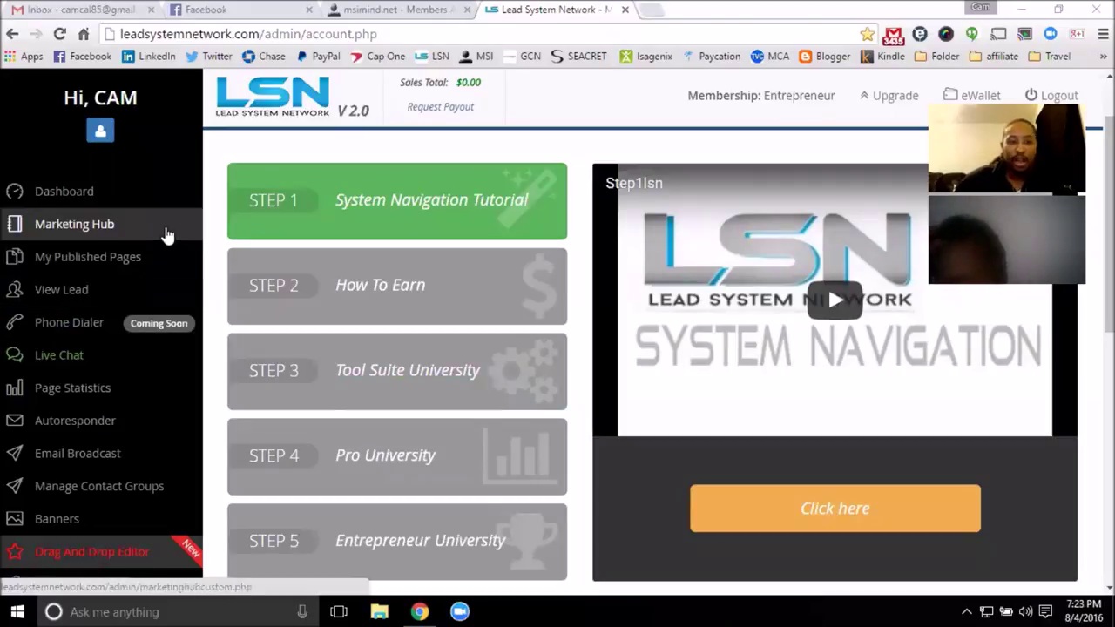
- Open the Lead System Network autoresponder manager and look through the preloaded messages for each group down to Messages Available
{"action": "left_click", "coordinate": [146, 413]}
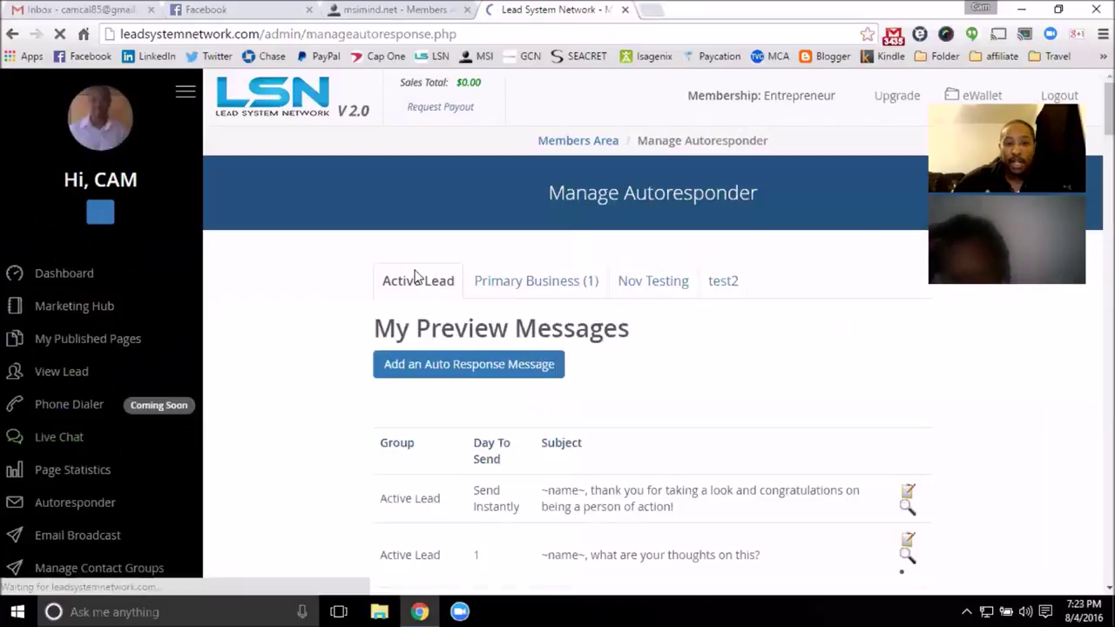
{"action": "scroll", "coordinate": [268, 328], "scroll_direction": "down", "scroll_amount": 2}
{"action": "scroll", "coordinate": [391, 304], "scroll_direction": "down", "scroll_amount": 10}
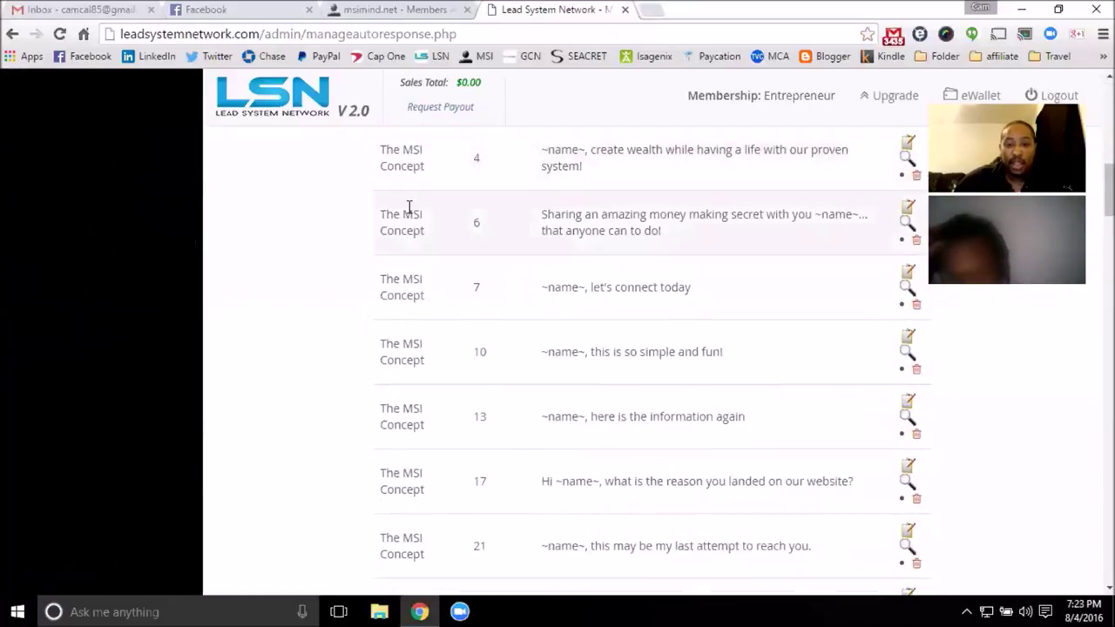
{"action": "scroll", "coordinate": [478, 195], "scroll_direction": "down", "scroll_amount": 12}
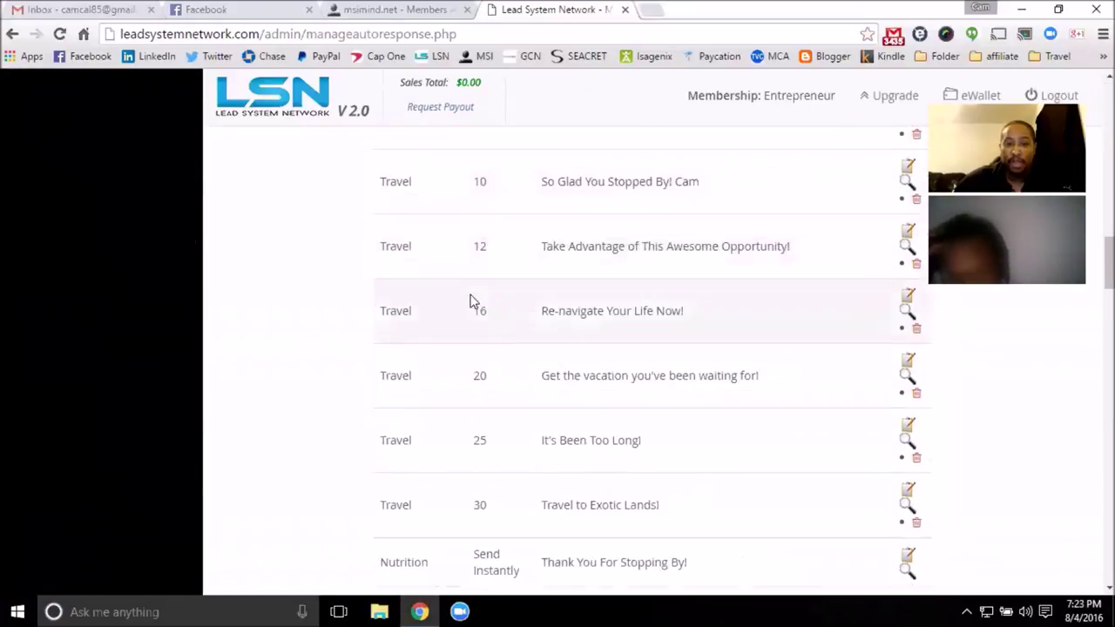
{"action": "scroll", "coordinate": [427, 209], "scroll_direction": "down", "scroll_amount": 11}
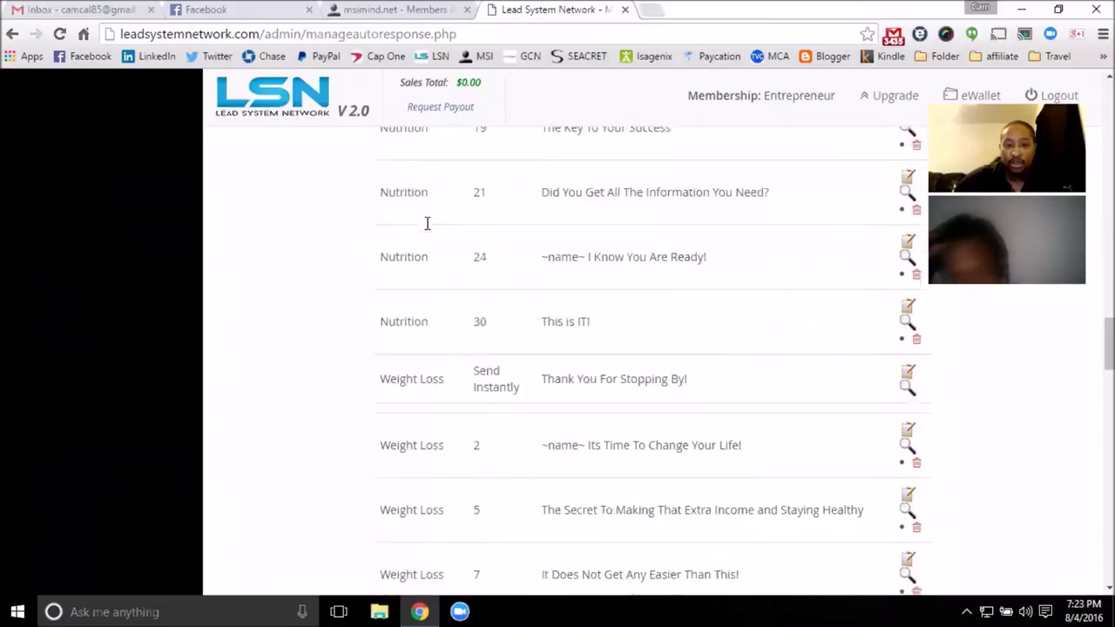
{"action": "scroll", "coordinate": [431, 231], "scroll_direction": "down", "scroll_amount": 12}
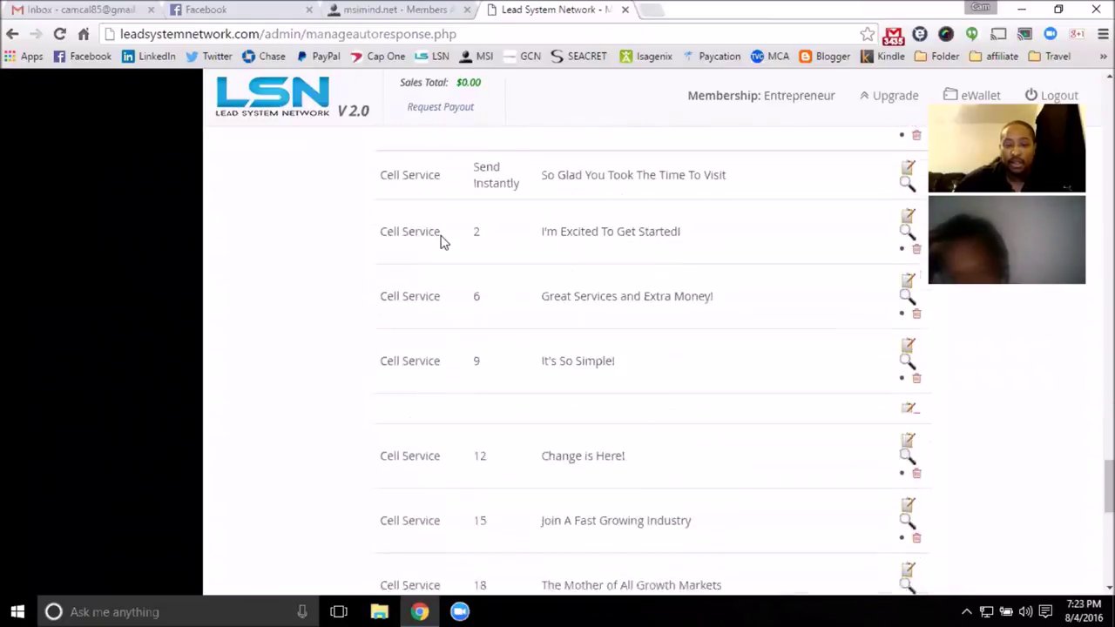
{"action": "scroll", "coordinate": [470, 322], "scroll_direction": "up", "scroll_amount": 3}
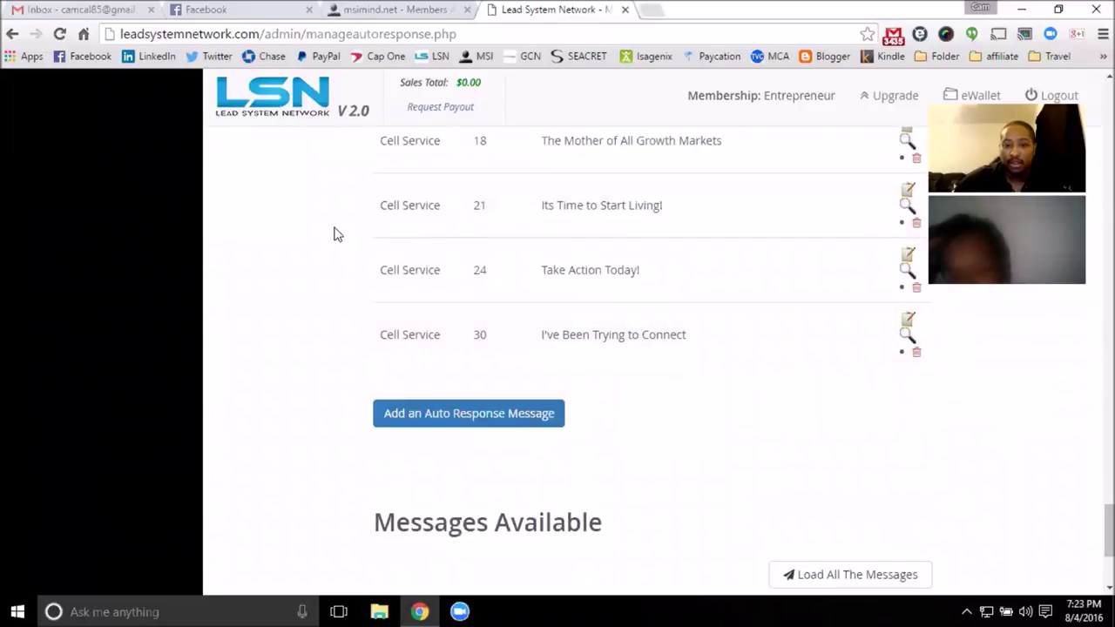
{"action": "scroll", "coordinate": [416, 262], "scroll_direction": "up", "scroll_amount": 4}
{"action": "scroll", "coordinate": [418, 287], "scroll_direction": "up", "scroll_amount": 15}
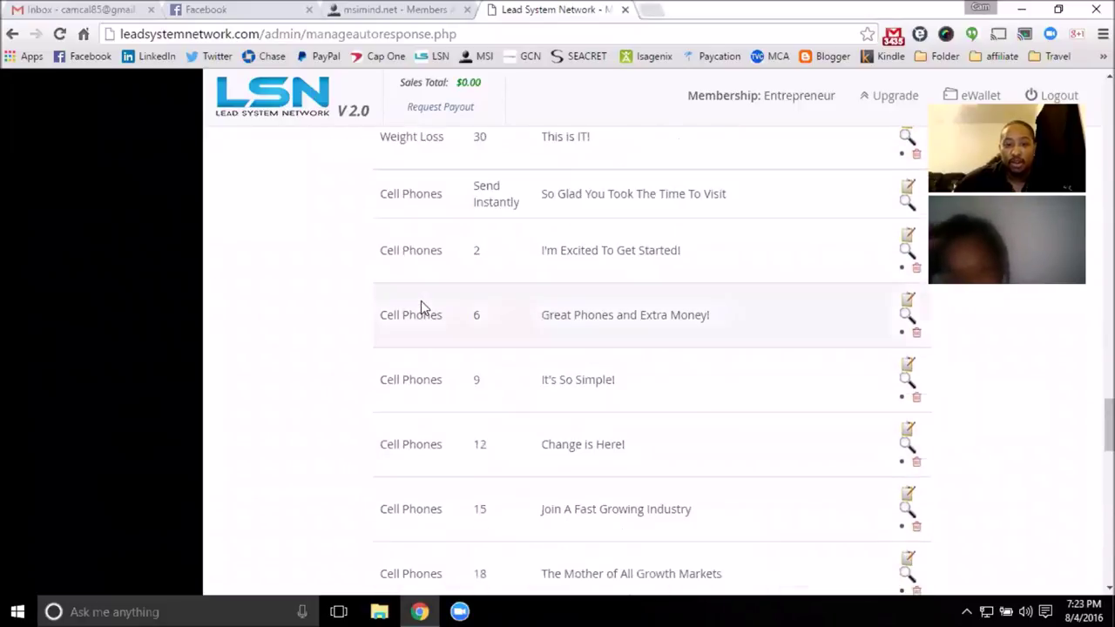
{"action": "scroll", "coordinate": [420, 307], "scroll_direction": "up", "scroll_amount": 15}
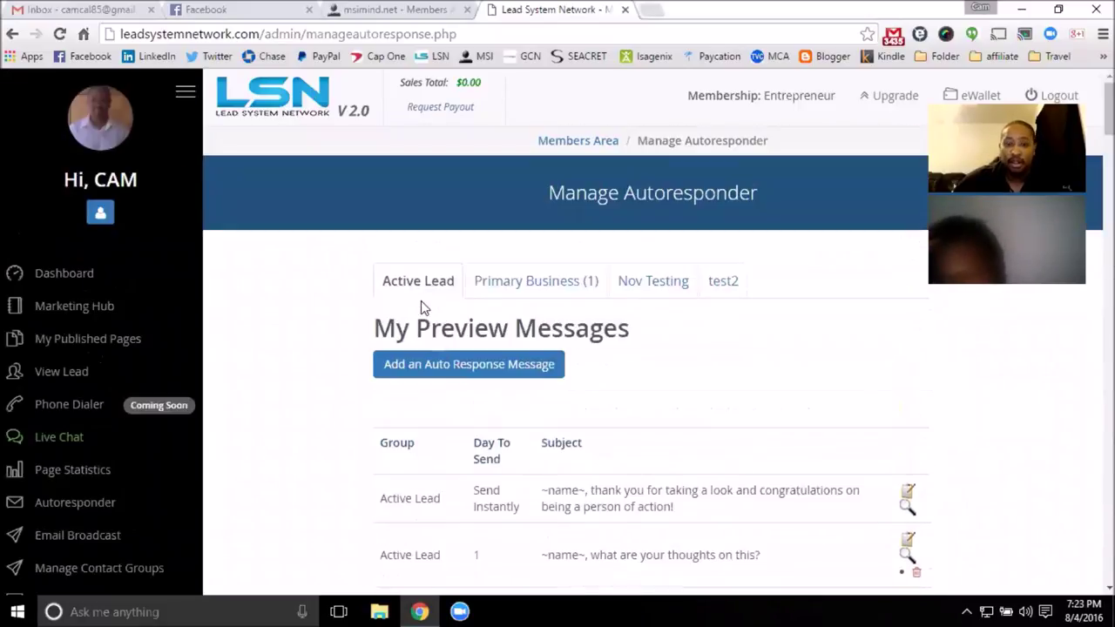
{"action": "scroll", "coordinate": [449, 358], "scroll_direction": "down", "scroll_amount": 20}
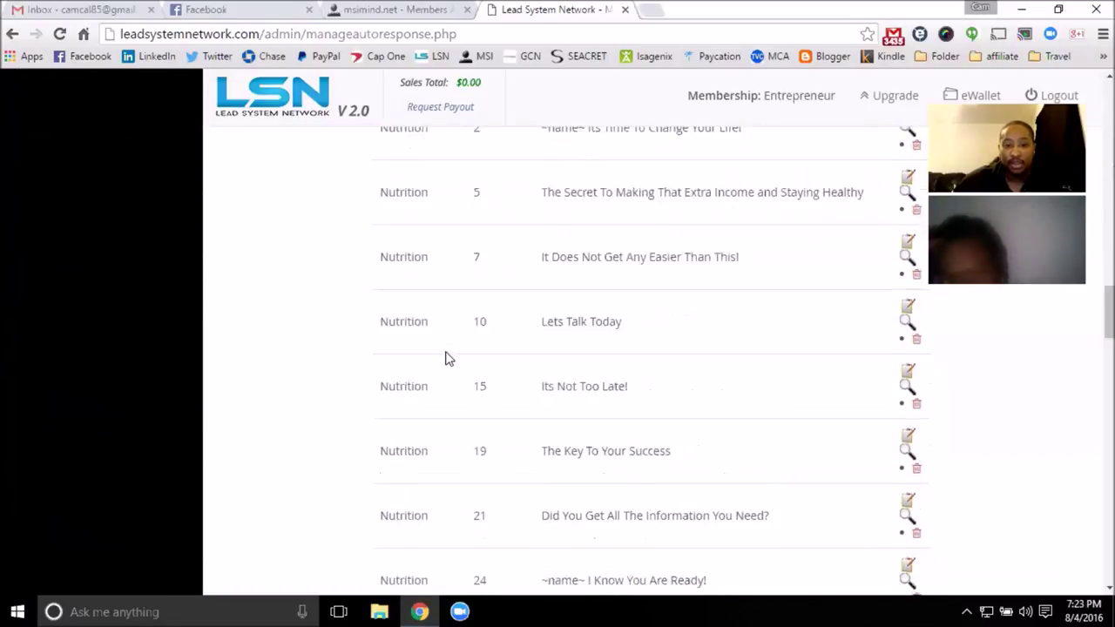
{"action": "scroll", "coordinate": [449, 359], "scroll_direction": "down", "scroll_amount": 5}
{"action": "scroll", "coordinate": [675, 391], "scroll_direction": "up", "scroll_amount": 6}
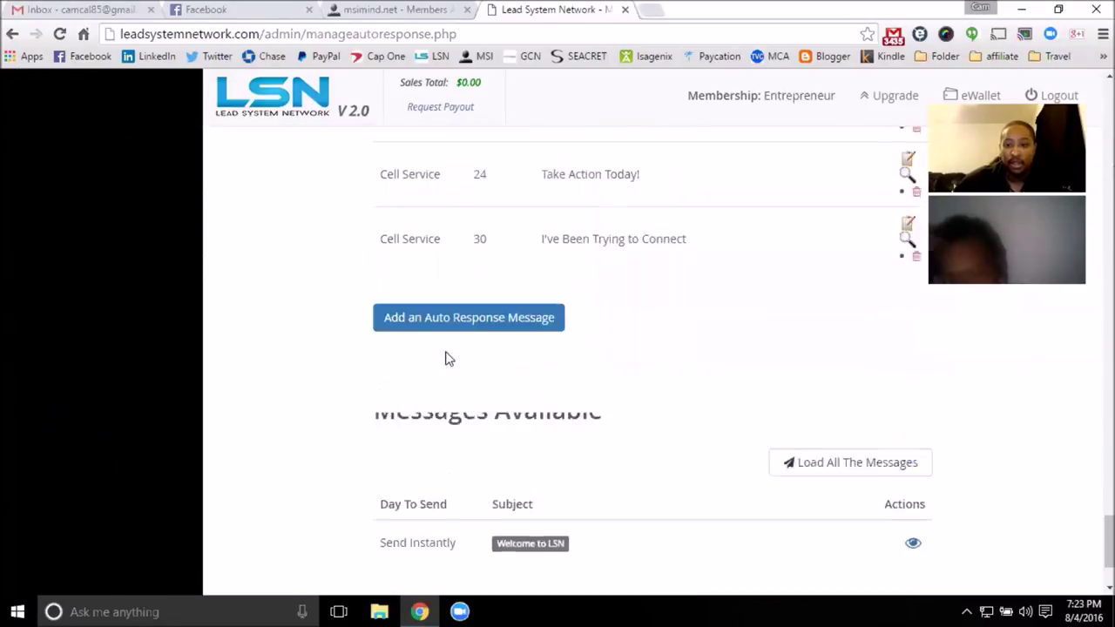
{"action": "scroll", "coordinate": [655, 388], "scroll_direction": "up", "scroll_amount": 20}
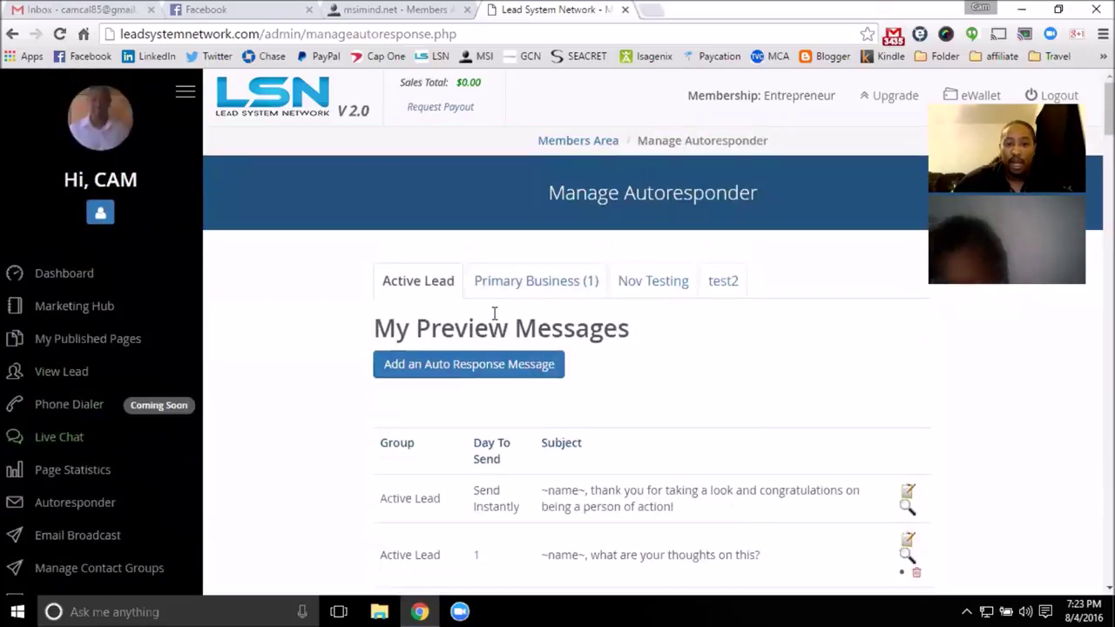
{"action": "scroll", "coordinate": [500, 398], "scroll_direction": "down", "scroll_amount": 3}
{"action": "scroll", "coordinate": [534, 345], "scroll_direction": "up", "scroll_amount": 3}
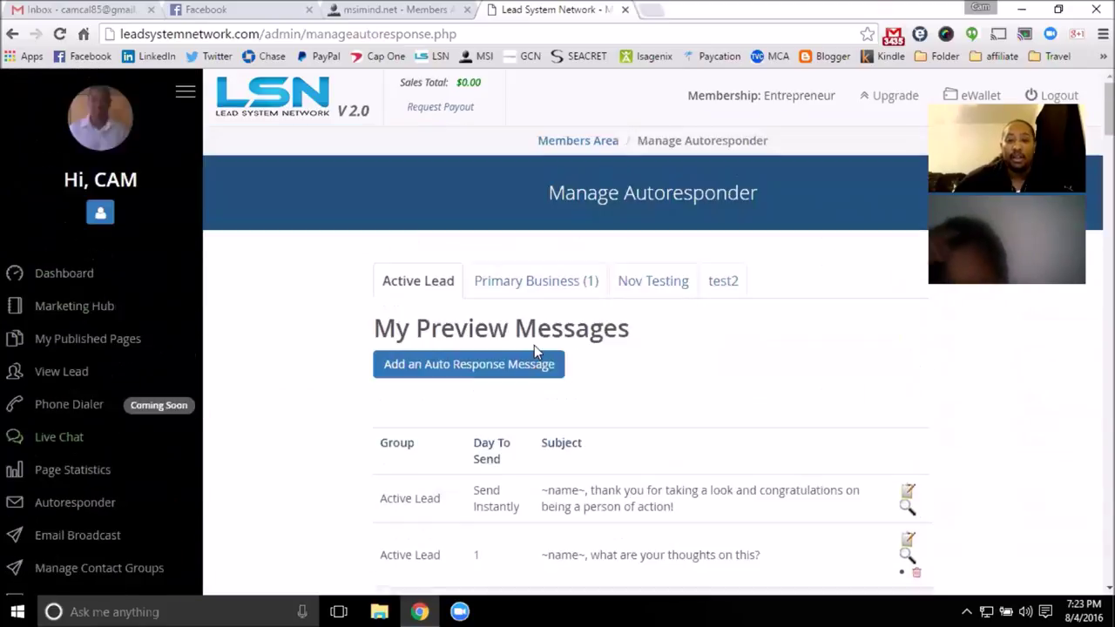
- Switch to the MSI Concept back office and open its autoresponder manager to look over the Active messages
{"action": "left_click", "coordinate": [432, 10]}
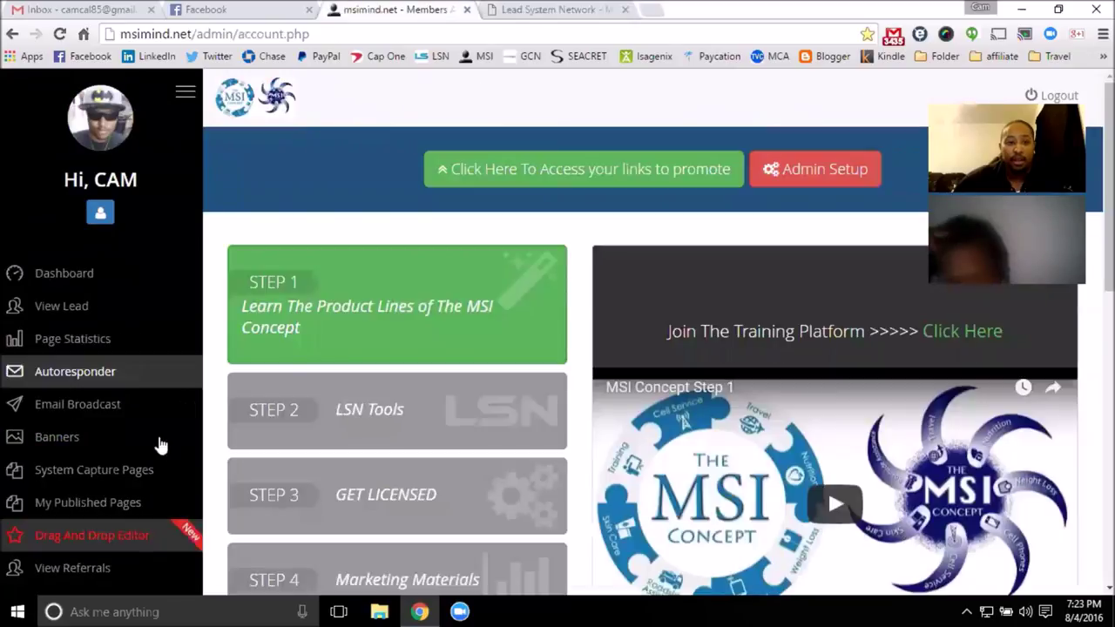
{"action": "left_click", "coordinate": [108, 371]}
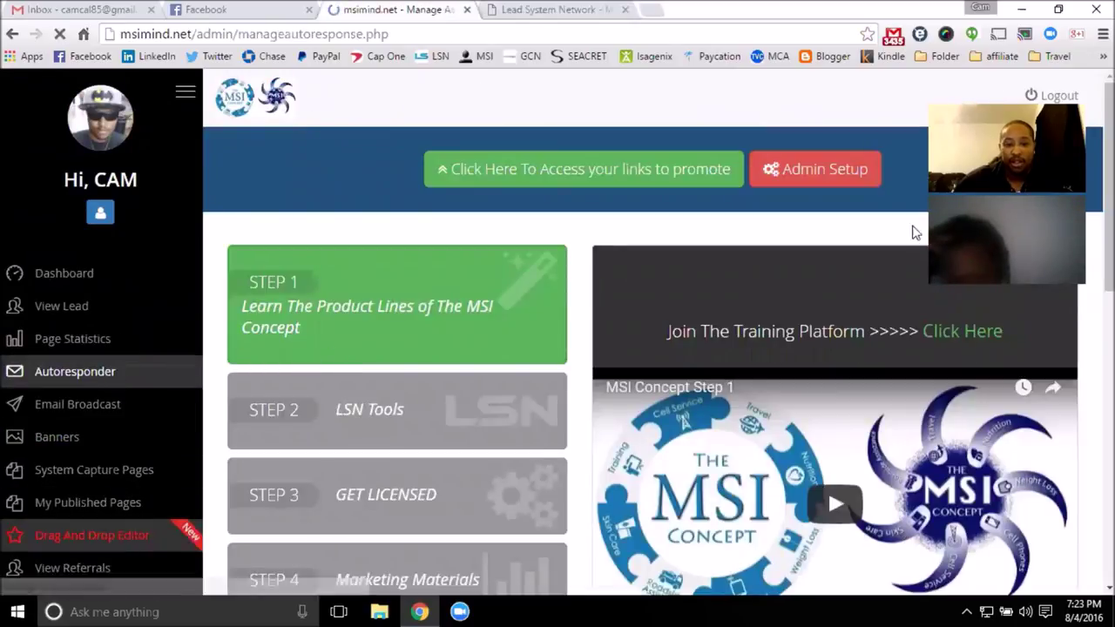
{"action": "scroll", "coordinate": [480, 323], "scroll_direction": "down", "scroll_amount": 4}
{"action": "scroll", "coordinate": [520, 323], "scroll_direction": "up", "scroll_amount": 4}
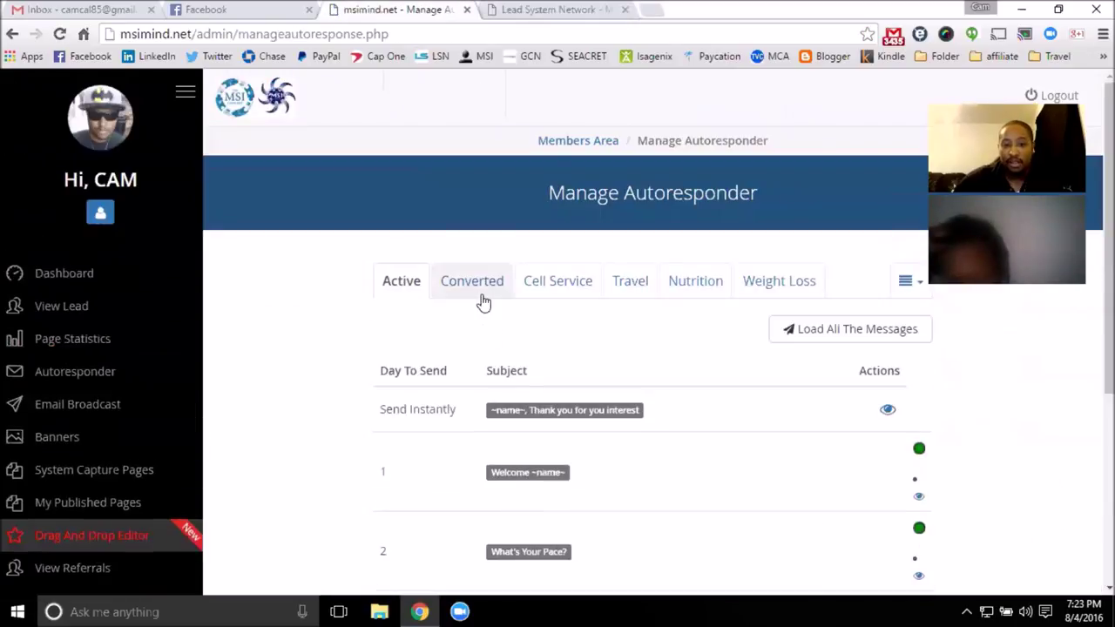
- Browse the Cell Service, Travel, Nutrition and Weight Loss autoresponder messages, and check the list of further groups
{"action": "left_click", "coordinate": [554, 288]}
{"action": "left_click", "coordinate": [634, 289]}
{"action": "left_click", "coordinate": [710, 293]}
{"action": "scroll", "coordinate": [548, 374], "scroll_direction": "down", "scroll_amount": 9}
{"action": "scroll", "coordinate": [521, 415], "scroll_direction": "up", "scroll_amount": 5}
{"action": "scroll", "coordinate": [486, 386], "scroll_direction": "up", "scroll_amount": 4}
{"action": "left_click", "coordinate": [762, 281]}
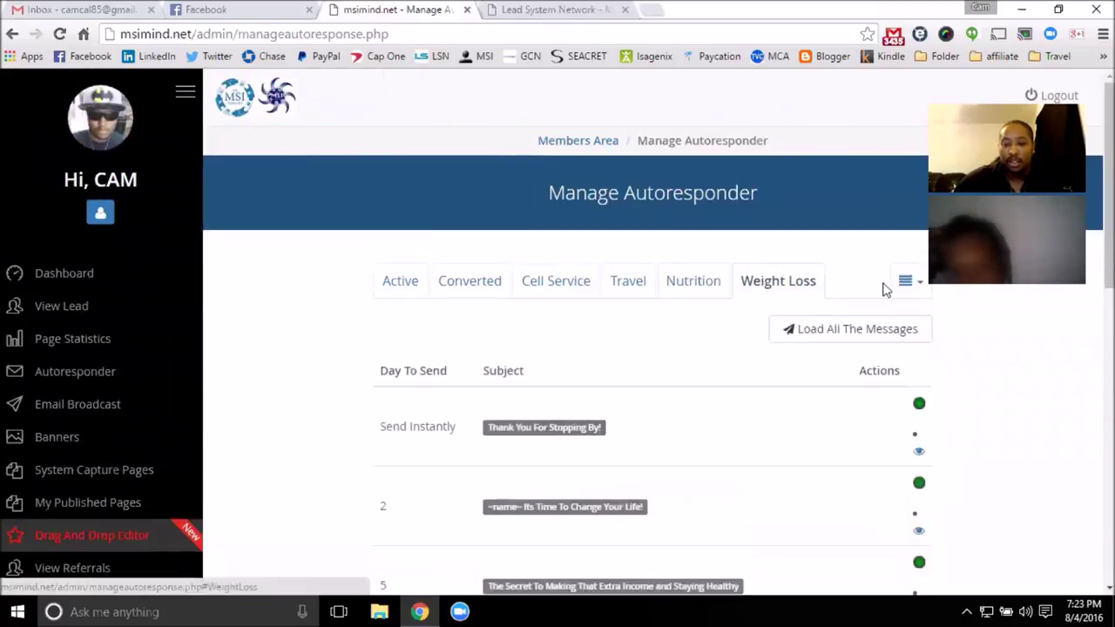
{"action": "left_click", "coordinate": [910, 281]}
{"action": "left_click", "coordinate": [607, 263]}
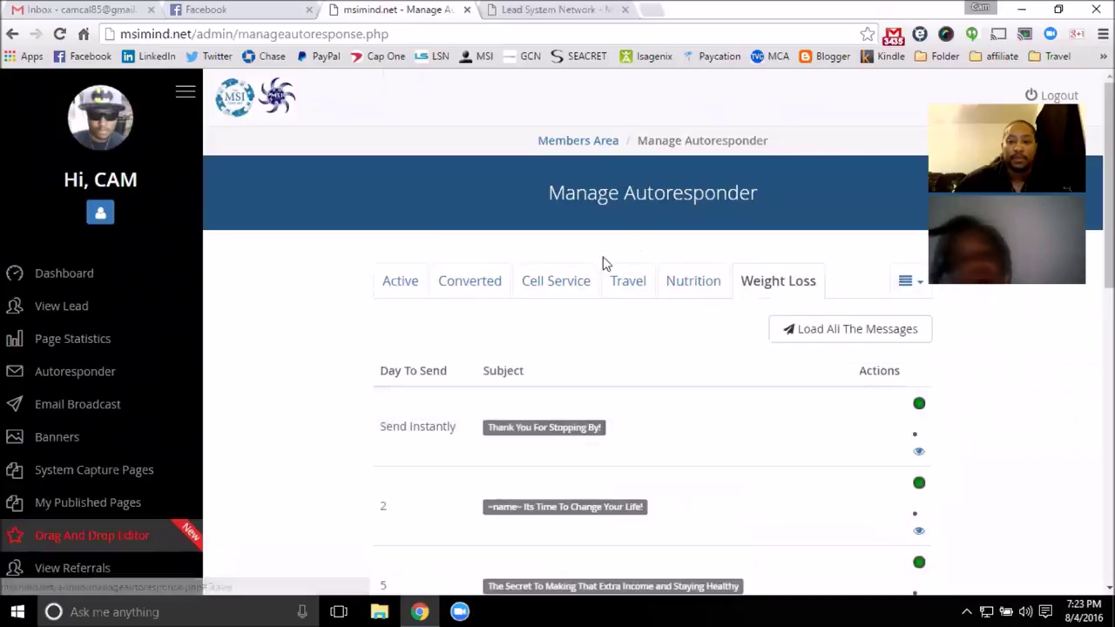
- Return to the Lead System Network autoresponder manager and review the Active Lead messages and their sending days
{"action": "left_click", "coordinate": [547, 8]}
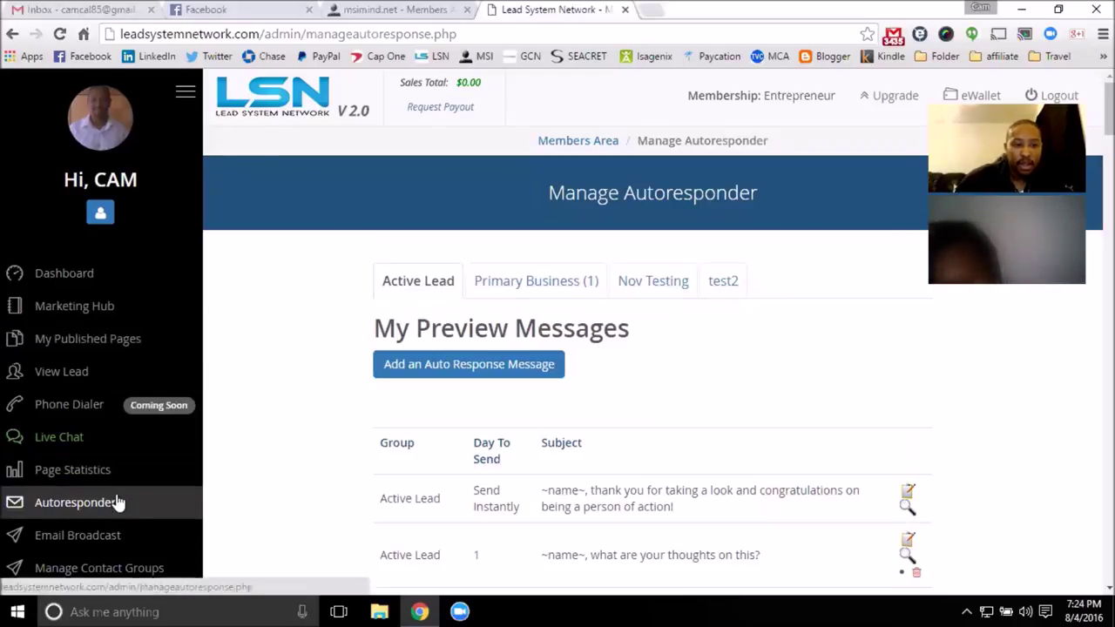
{"action": "scroll", "coordinate": [258, 336], "scroll_direction": "down", "scroll_amount": 2}
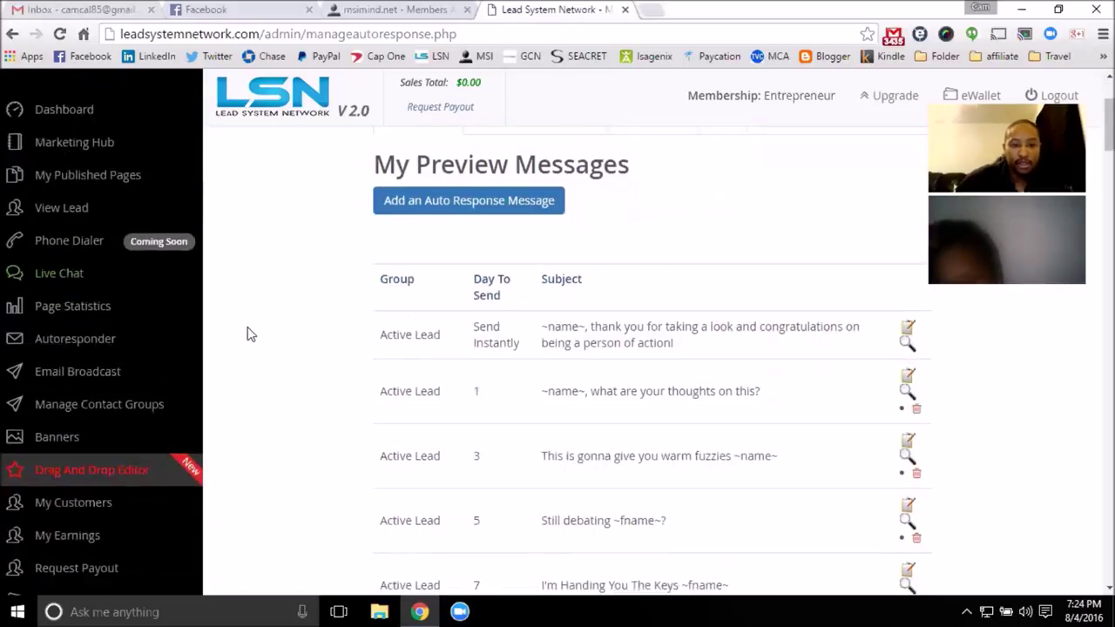
{"action": "scroll", "coordinate": [259, 340], "scroll_direction": "down", "scroll_amount": 4}
{"action": "scroll", "coordinate": [266, 342], "scroll_direction": "up", "scroll_amount": 3}
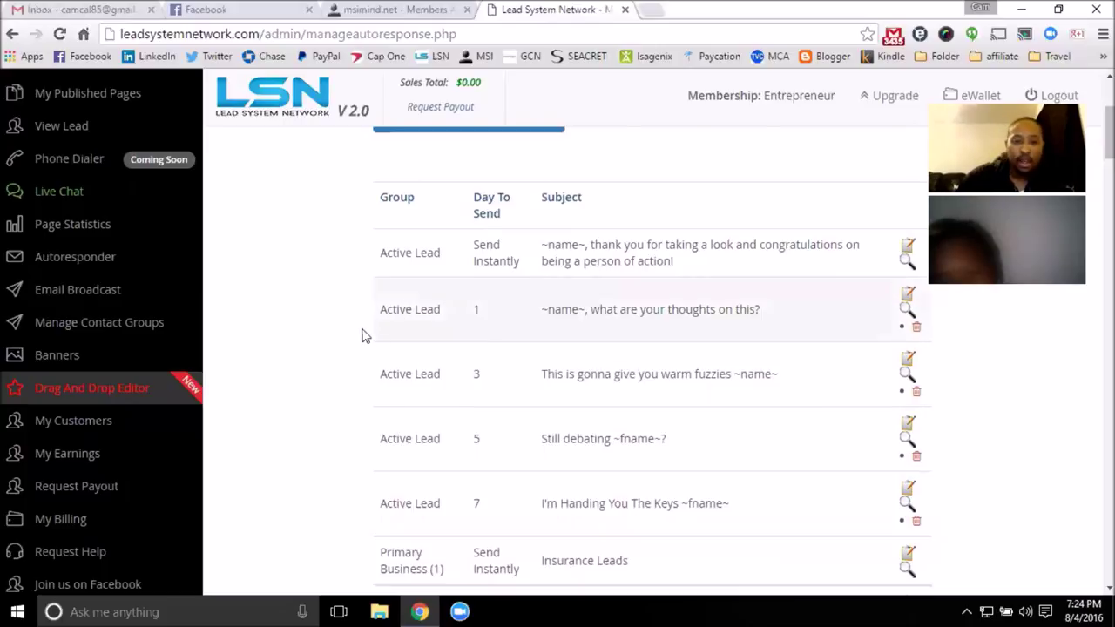
{"action": "scroll", "coordinate": [363, 333], "scroll_direction": "down", "scroll_amount": 1}
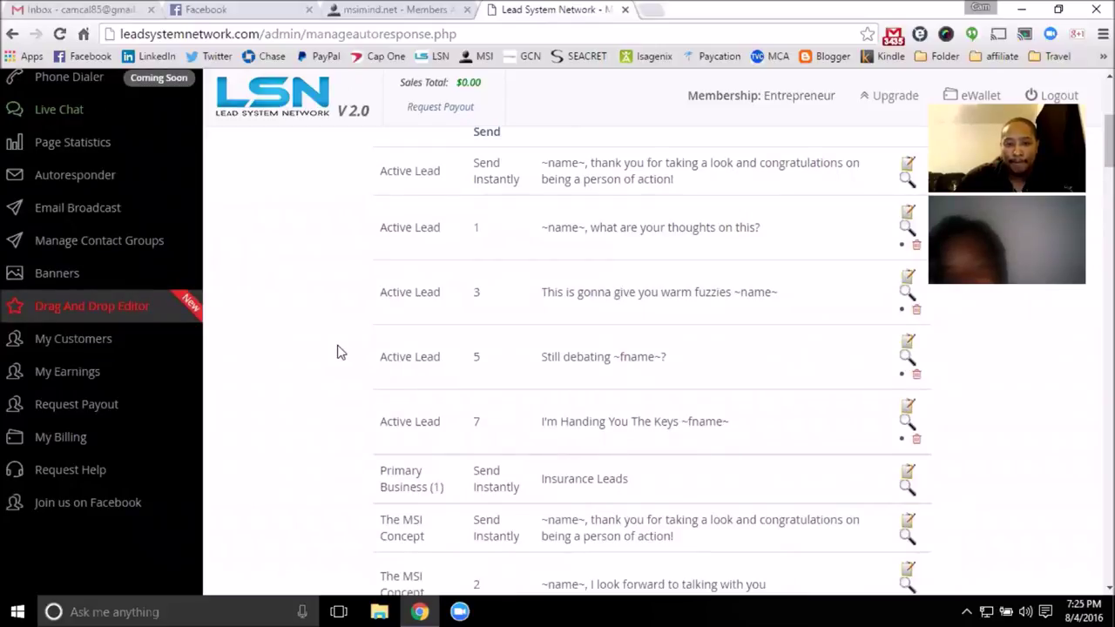
{"action": "scroll", "coordinate": [339, 352], "scroll_direction": "up", "scroll_amount": 3}
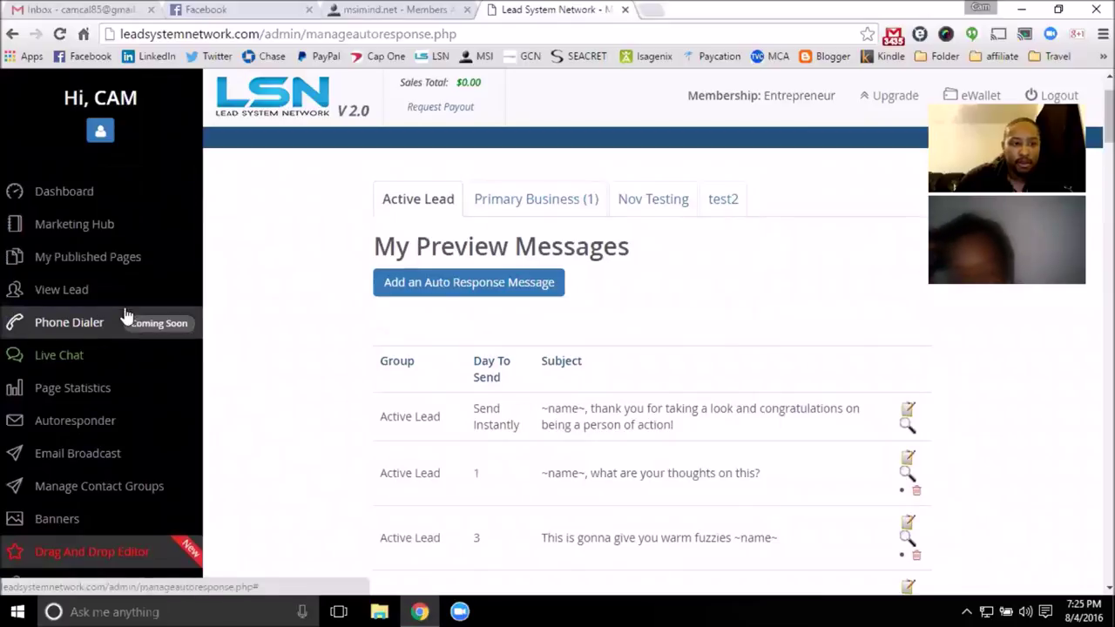
- Open My Published Pages and look over the page categories and capture pages
{"action": "left_click", "coordinate": [131, 257]}
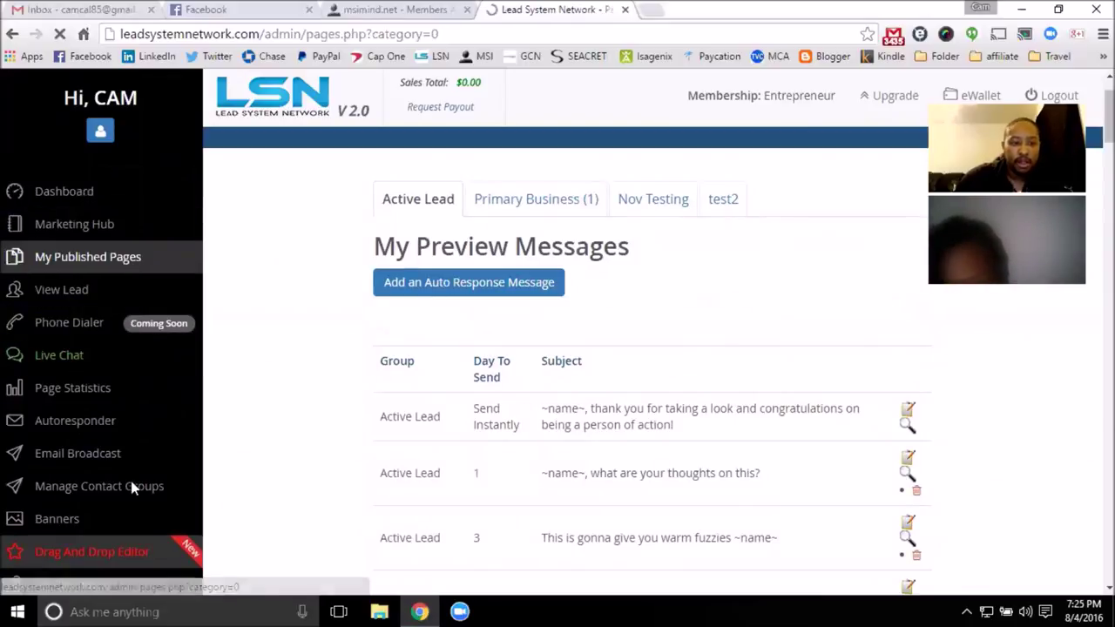
{"action": "scroll", "coordinate": [113, 409], "scroll_direction": "down", "scroll_amount": 2}
{"action": "scroll", "coordinate": [107, 383], "scroll_direction": "down", "scroll_amount": 1}
- Open the Banners page and look over the FREE SYSTEM banners
{"action": "left_click", "coordinate": [104, 353]}
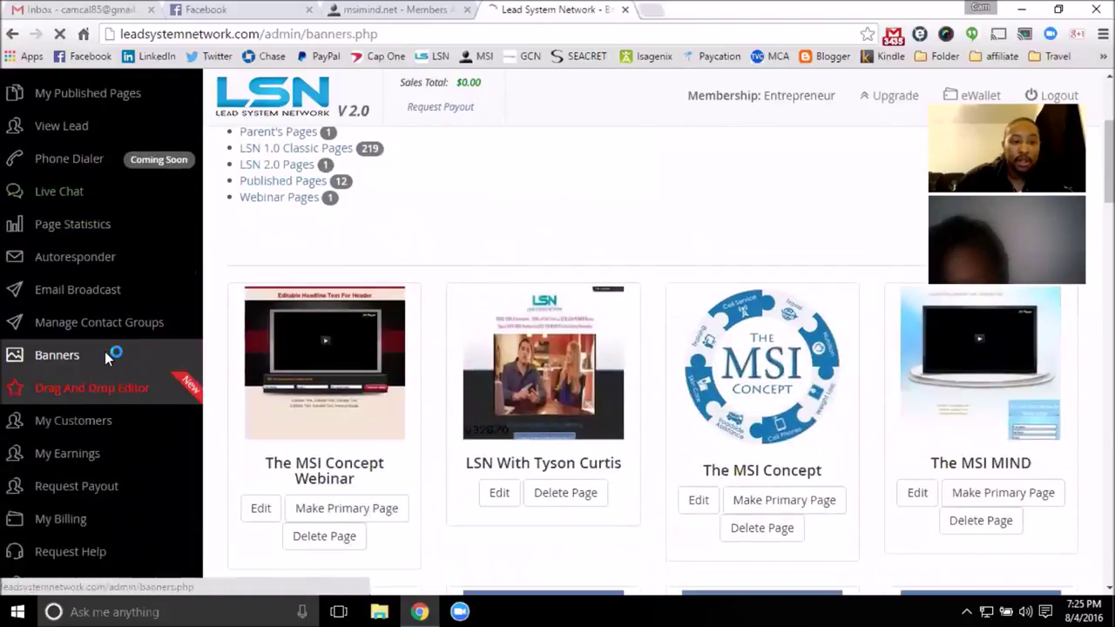
{"action": "scroll", "coordinate": [462, 335], "scroll_direction": "down", "scroll_amount": 5}
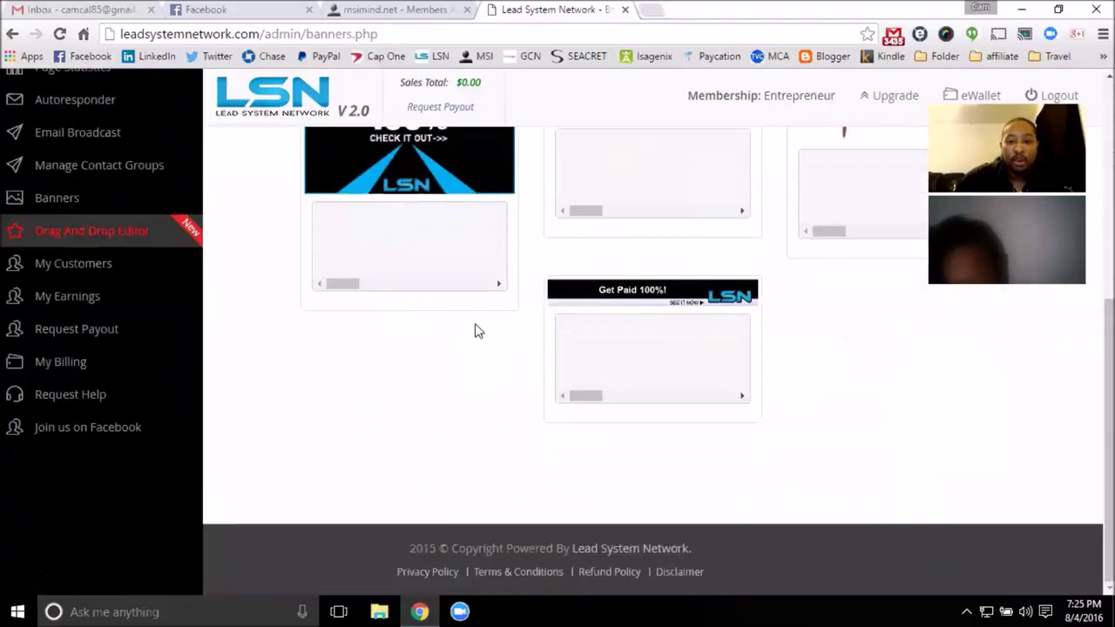
{"action": "scroll", "coordinate": [475, 331], "scroll_direction": "up", "scroll_amount": 3}
{"action": "scroll", "coordinate": [476, 328], "scroll_direction": "up", "scroll_amount": 2}
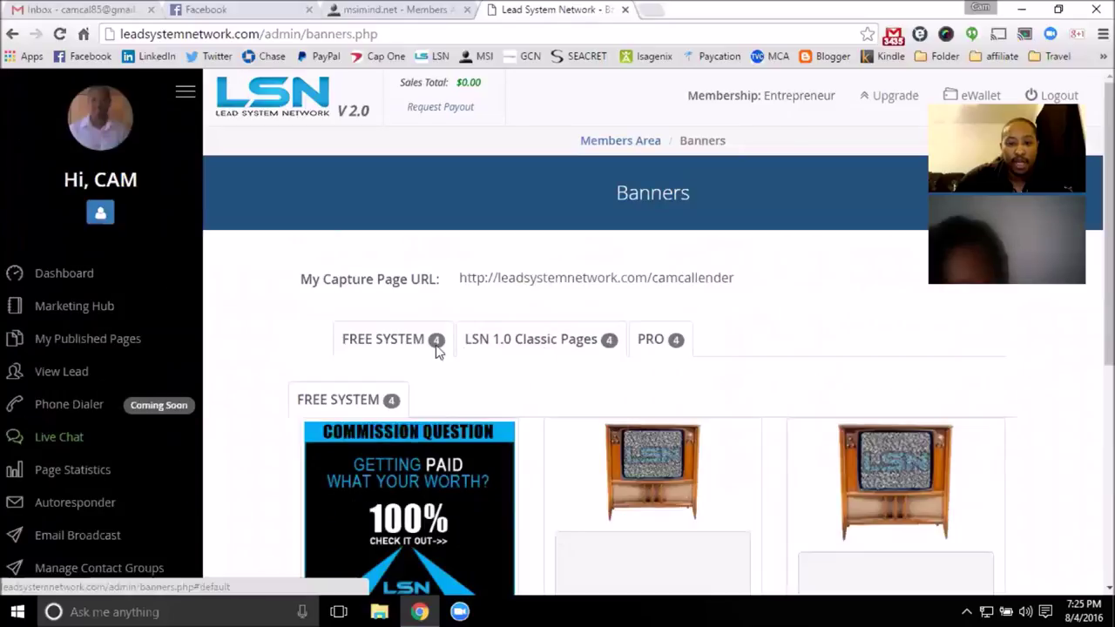
- Browse the banners in the LSN 1.0 Classic Pages and PRO categories
{"action": "left_click", "coordinate": [403, 339]}
{"action": "left_click", "coordinate": [510, 343]}
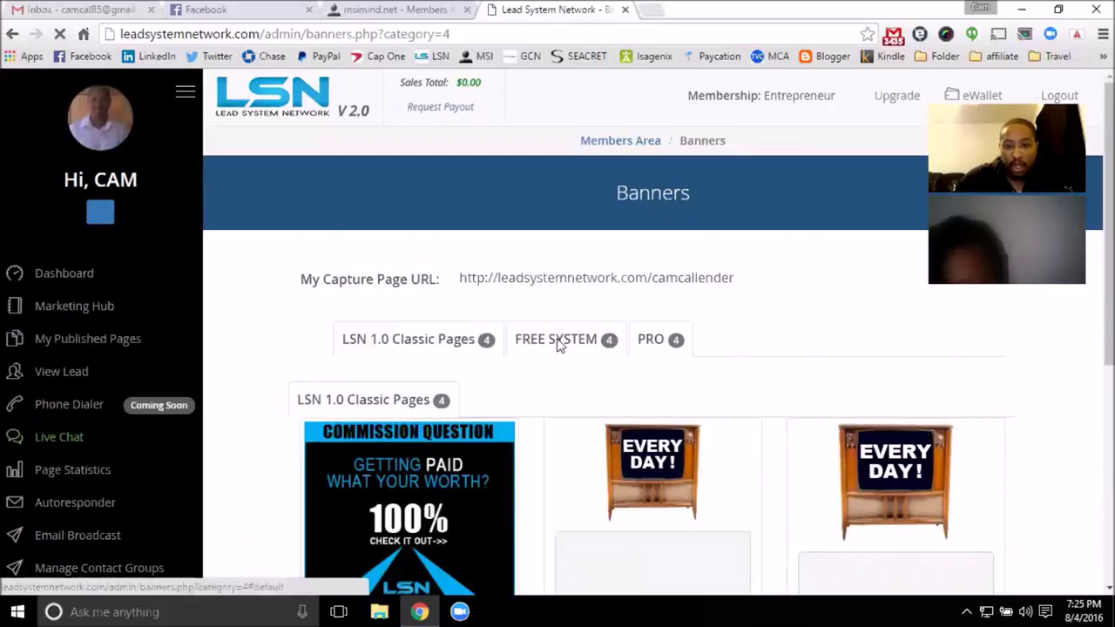
{"action": "scroll", "coordinate": [557, 351], "scroll_direction": "down", "scroll_amount": 3}
{"action": "scroll", "coordinate": [562, 340], "scroll_direction": "up", "scroll_amount": 1}
{"action": "scroll", "coordinate": [557, 342], "scroll_direction": "down", "scroll_amount": 2}
{"action": "scroll", "coordinate": [610, 296], "scroll_direction": "up", "scroll_amount": 3}
{"action": "left_click", "coordinate": [642, 260]}
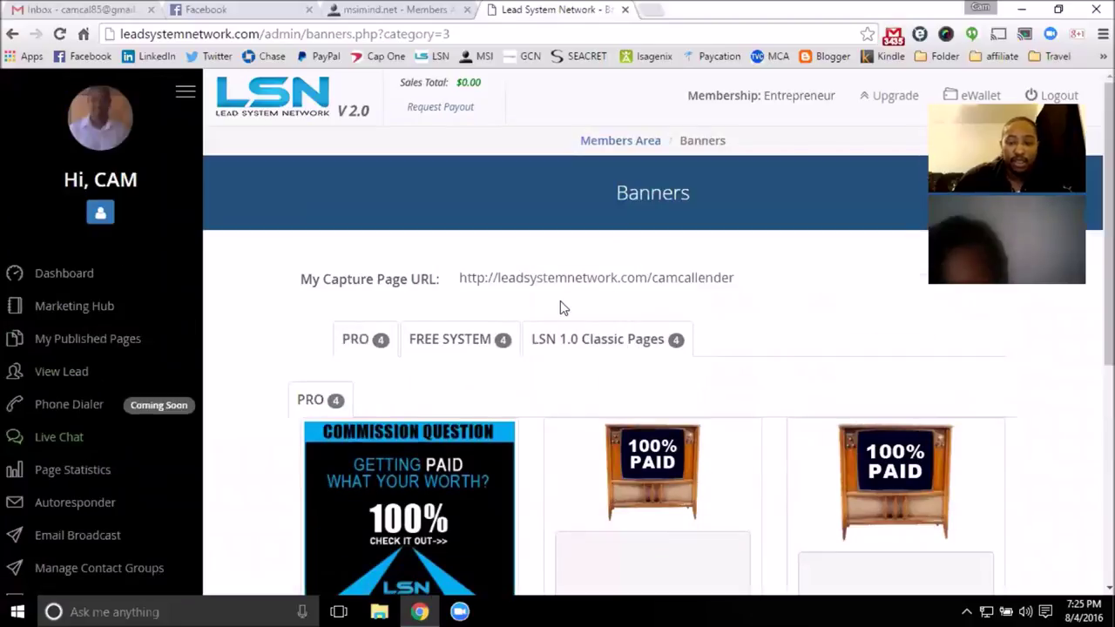
{"action": "scroll", "coordinate": [560, 305], "scroll_direction": "down", "scroll_amount": 2}
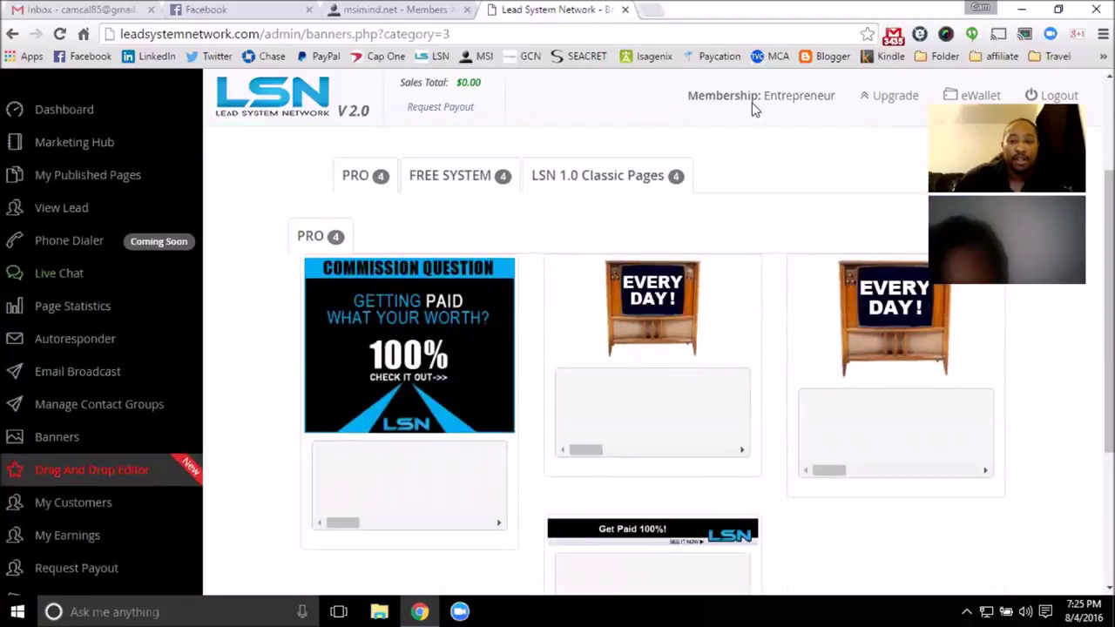
- Switch to Blogger in a new browser tab and start a new blog post
{"action": "middle_click", "coordinate": [830, 55]}
{"action": "left_click", "coordinate": [698, 16]}
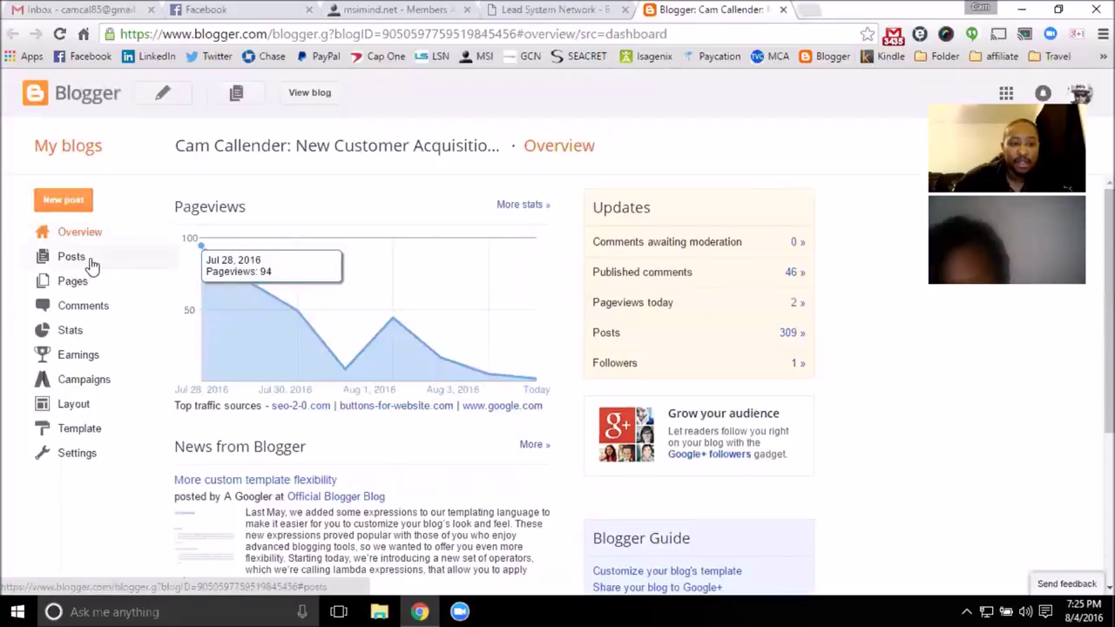
{"action": "left_click", "coordinate": [75, 200]}
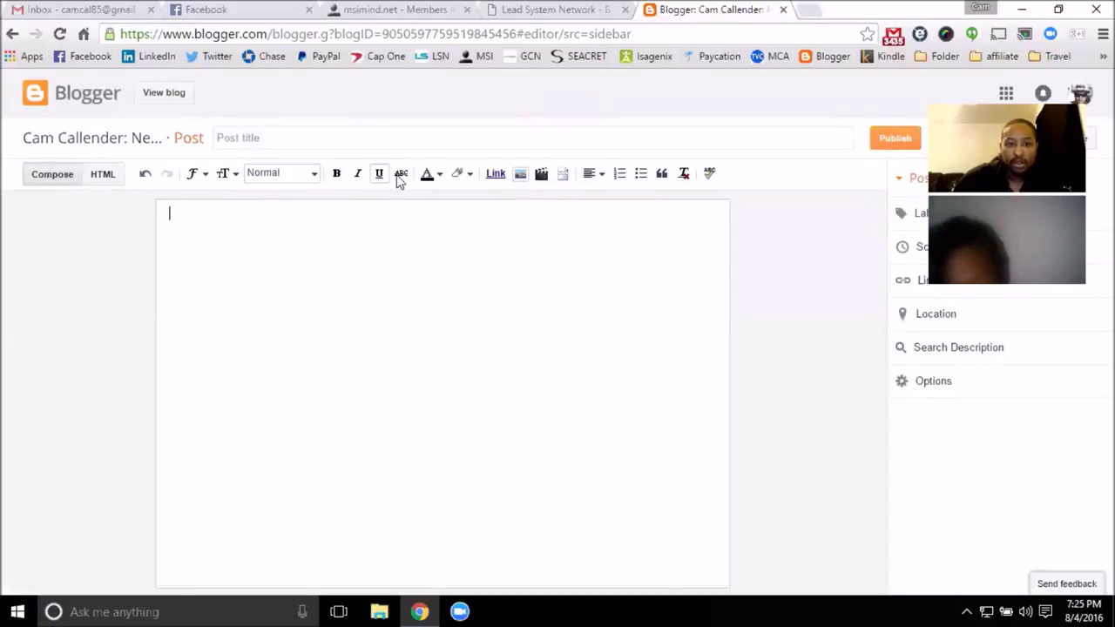
- Insert an existing smartphone picture from this blog's images into the post
{"action": "left_click", "coordinate": [520, 174]}
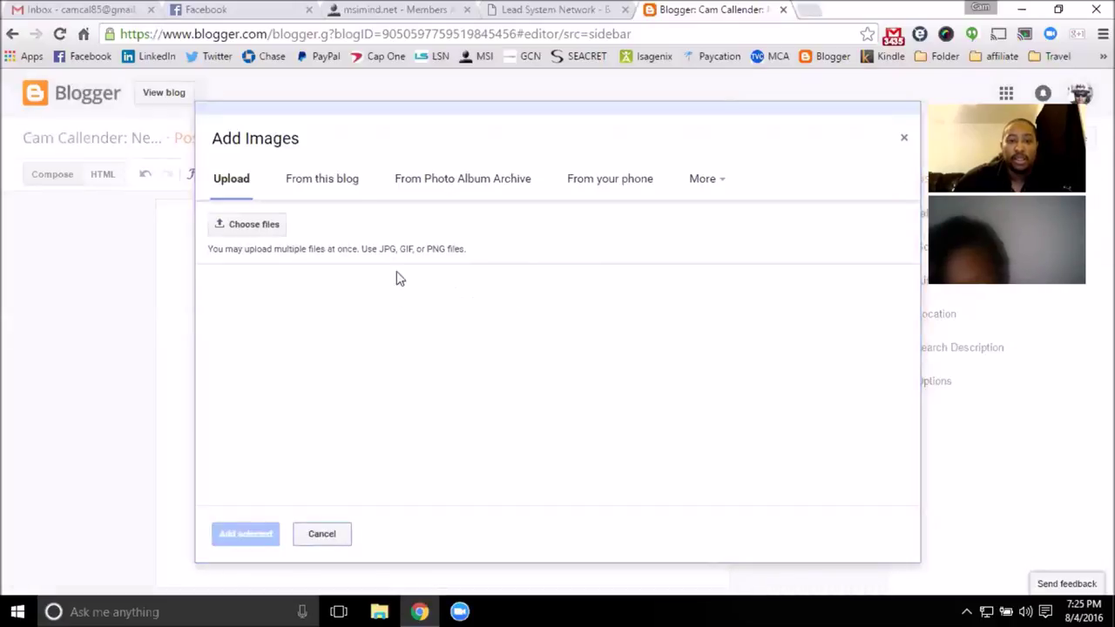
{"action": "left_click", "coordinate": [347, 179]}
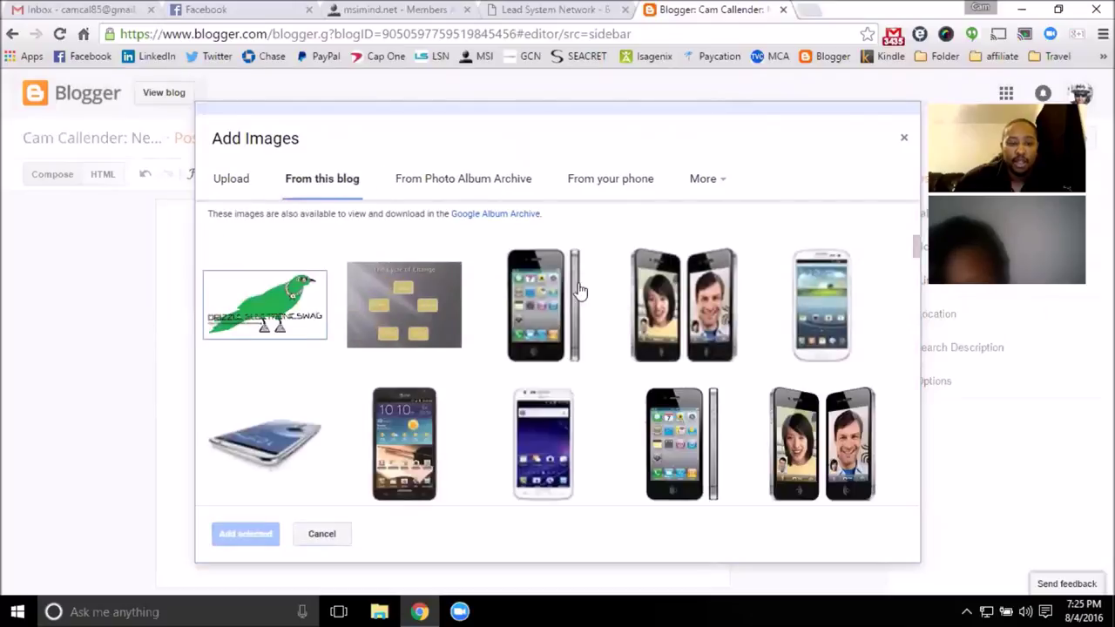
{"action": "scroll", "coordinate": [488, 349], "scroll_direction": "down", "scroll_amount": 2}
{"action": "left_click", "coordinate": [528, 286]}
{"action": "left_click", "coordinate": [249, 534]}
- Select the inserted phone picture and open the link settings for it
{"action": "left_click", "coordinate": [440, 333]}
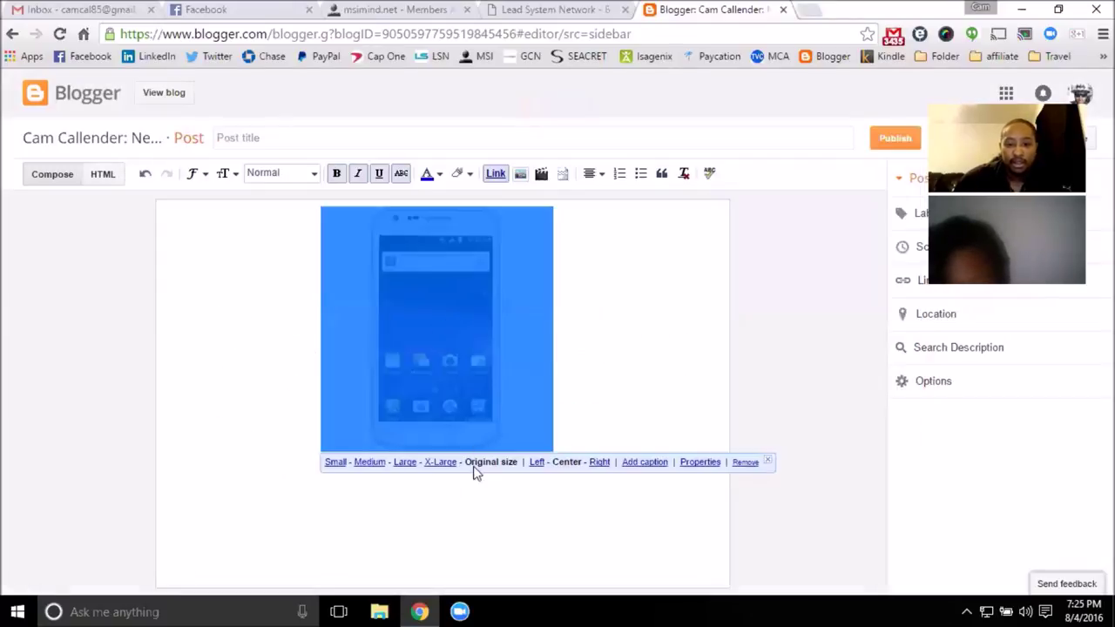
{"action": "left_click", "coordinate": [493, 174]}
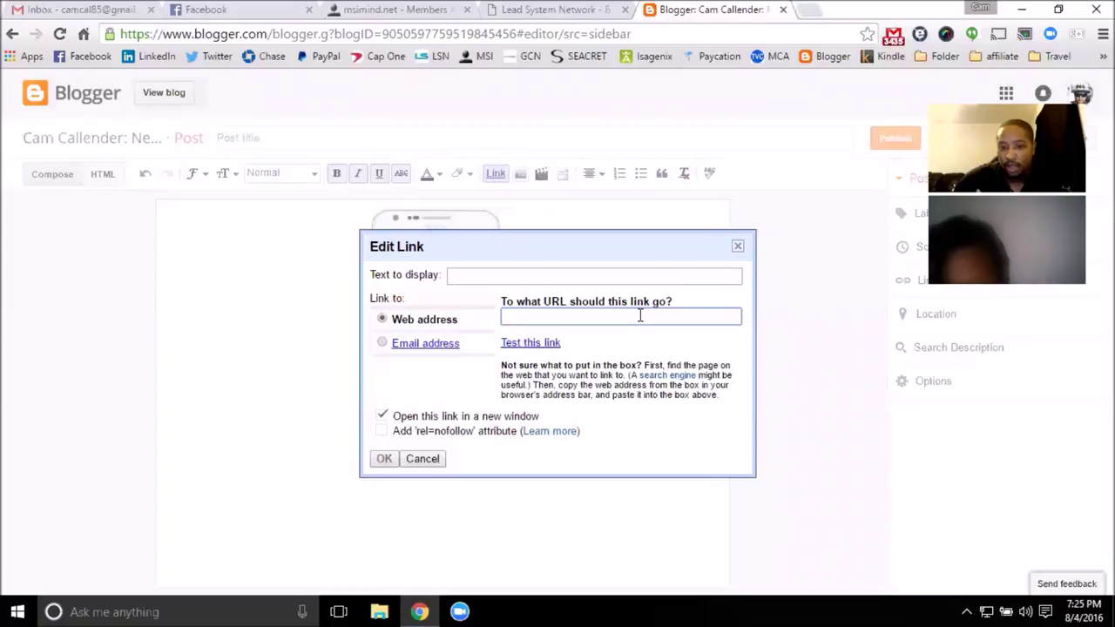
- Cancel the link insertion, close the post editor, and delete the untitled draft post from the blog's post list
{"action": "left_click", "coordinate": [435, 456]}
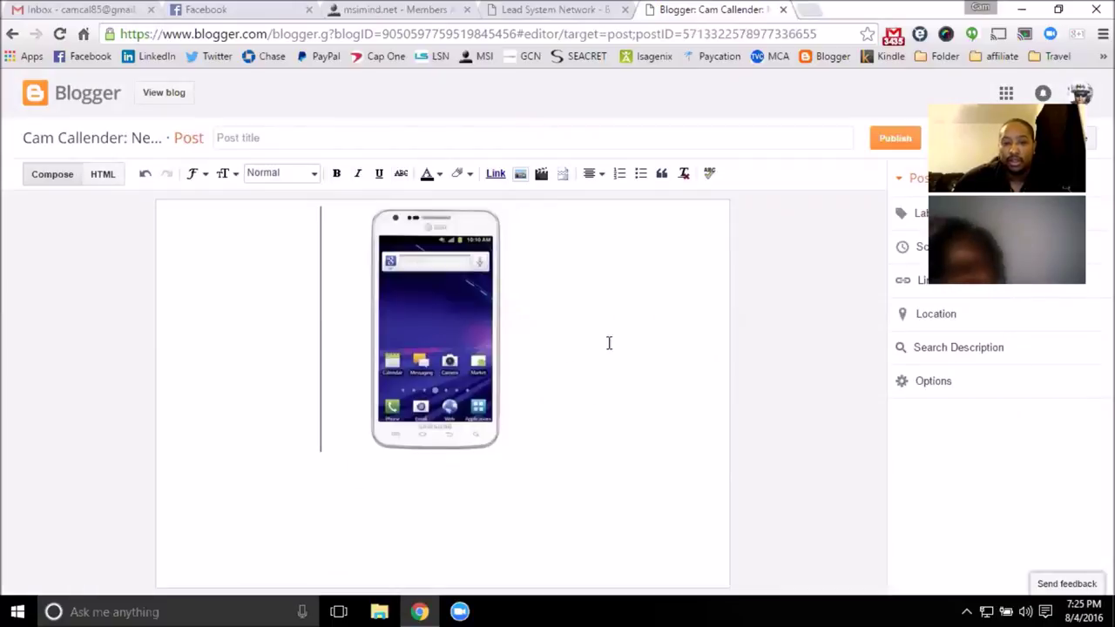
{"action": "left_click", "coordinate": [1075, 138]}
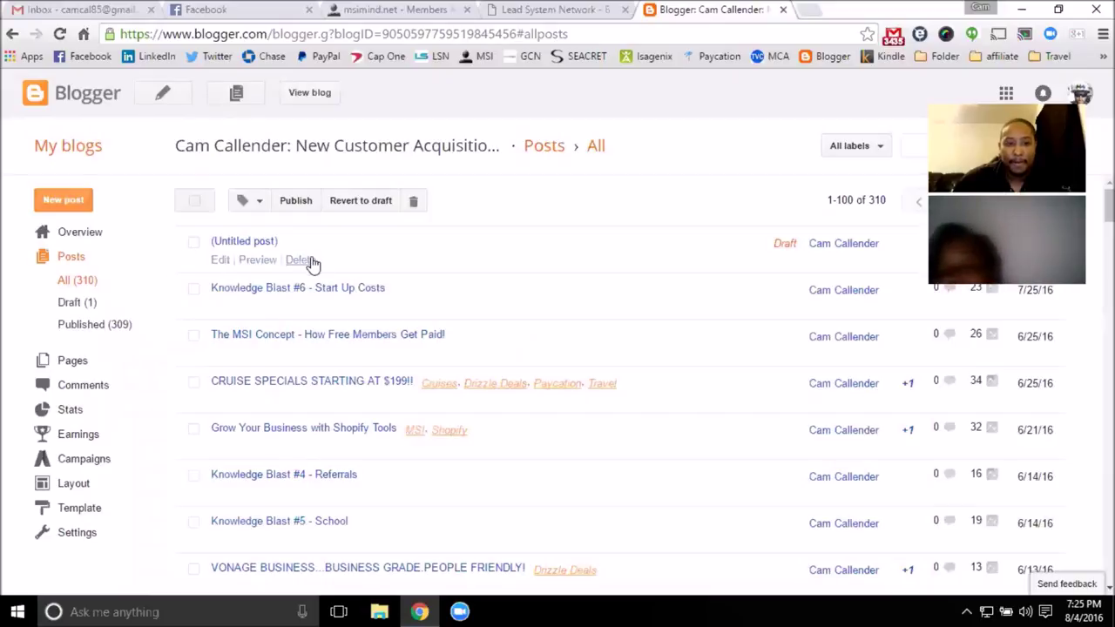
{"action": "left_click", "coordinate": [309, 260]}
{"action": "left_click", "coordinate": [623, 128]}
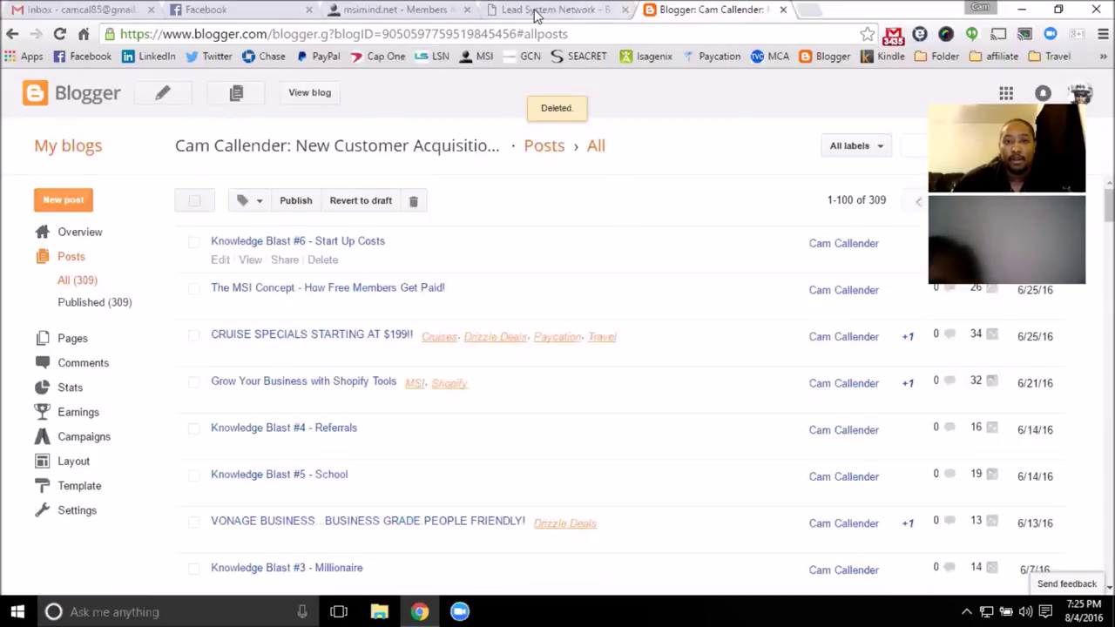
- Switch to Lead System Network and look over the PRO banners and the tools available for the account
{"action": "left_click", "coordinate": [592, 12]}
{"action": "scroll", "coordinate": [326, 356], "scroll_direction": "up", "scroll_amount": 1}
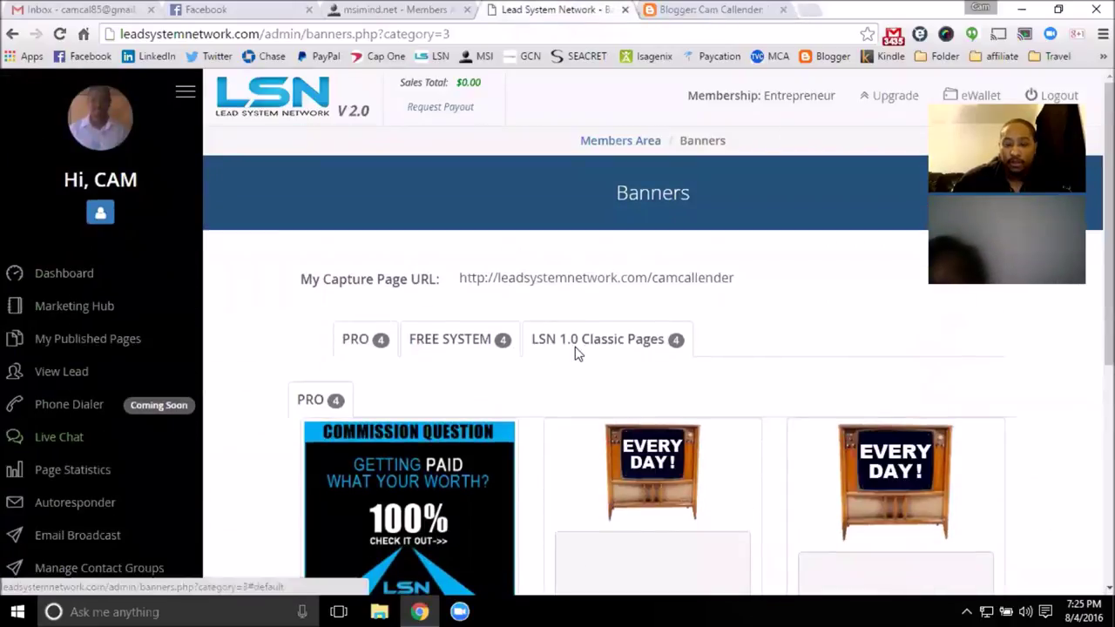
{"action": "scroll", "coordinate": [575, 297], "scroll_direction": "down", "scroll_amount": 4}
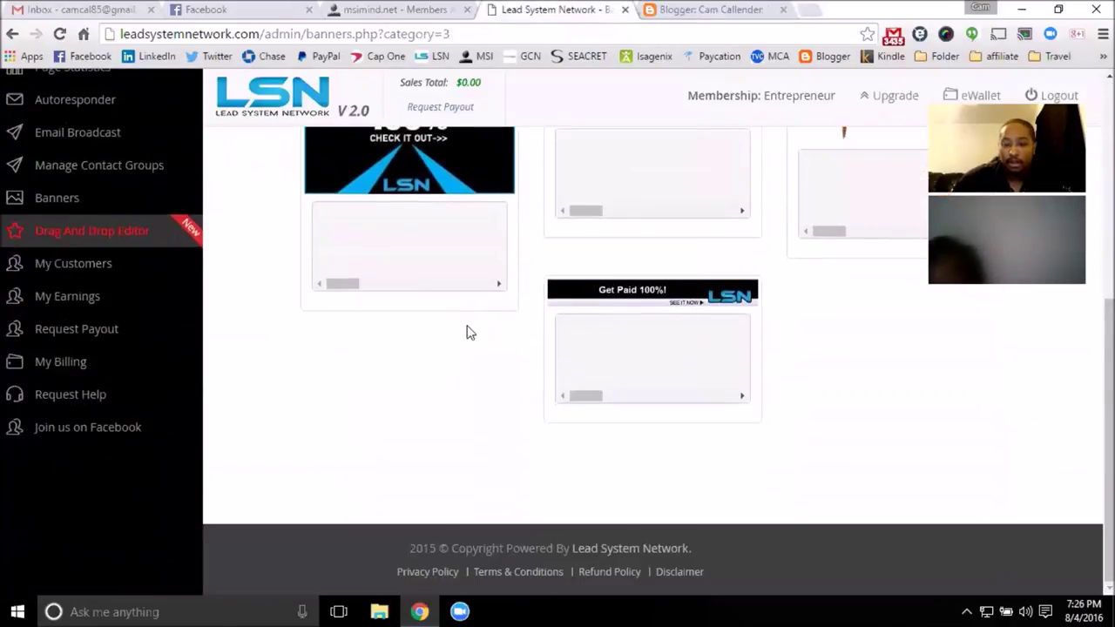
{"action": "scroll", "coordinate": [468, 331], "scroll_direction": "up", "scroll_amount": 4}
{"action": "scroll", "coordinate": [174, 427], "scroll_direction": "down", "scroll_amount": 1}
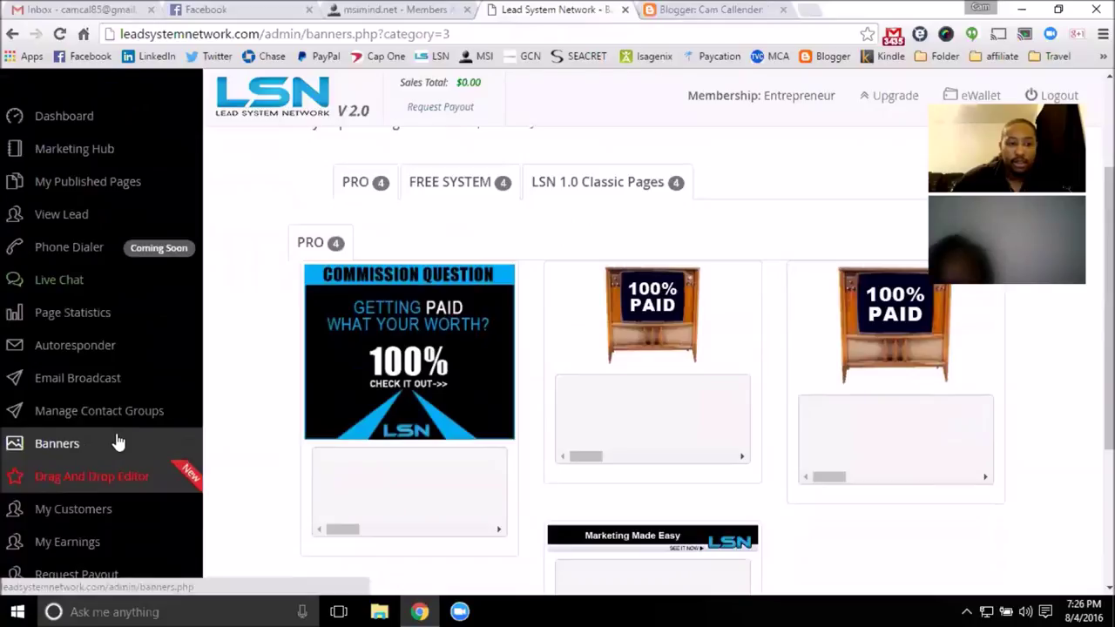
{"action": "scroll", "coordinate": [144, 384], "scroll_direction": "down", "scroll_amount": 3}
{"action": "scroll", "coordinate": [155, 325], "scroll_direction": "up", "scroll_amount": 4}
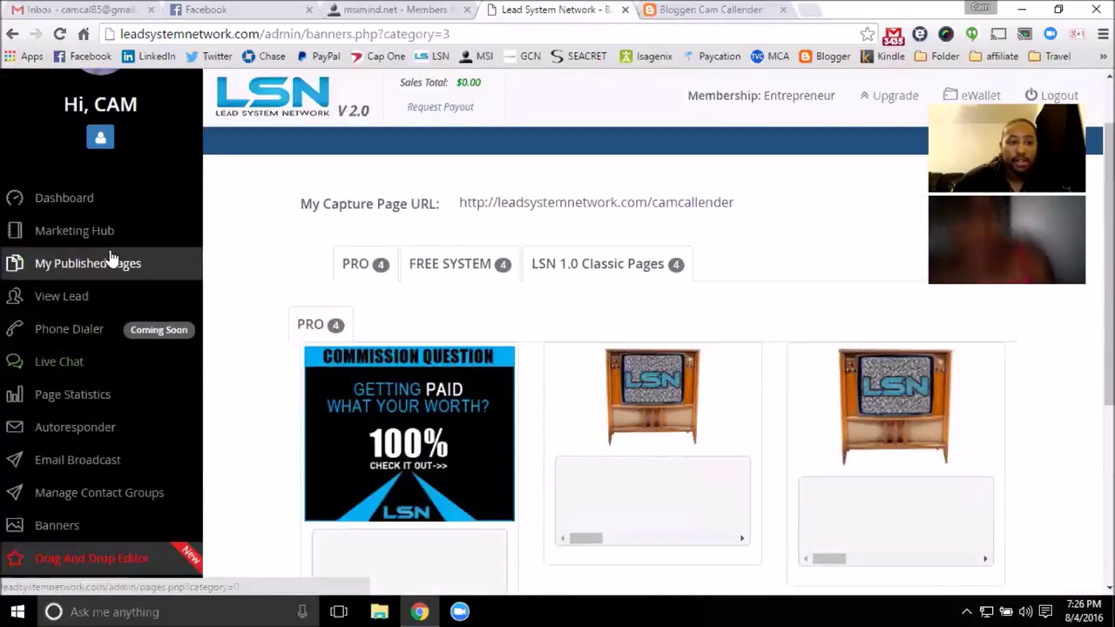
- Open the Marketing Hub and review its publishing, sales management, broadcast and respond tools
{"action": "left_click", "coordinate": [111, 230]}
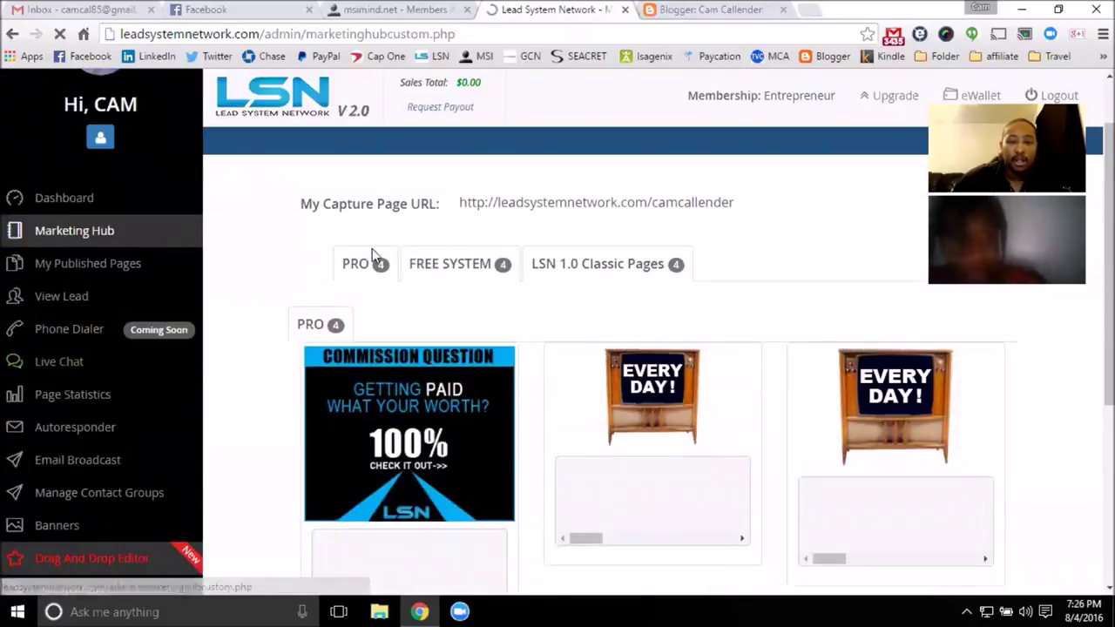
{"action": "scroll", "coordinate": [430, 272], "scroll_direction": "down", "scroll_amount": 2}
{"action": "scroll", "coordinate": [473, 274], "scroll_direction": "down", "scroll_amount": 2}
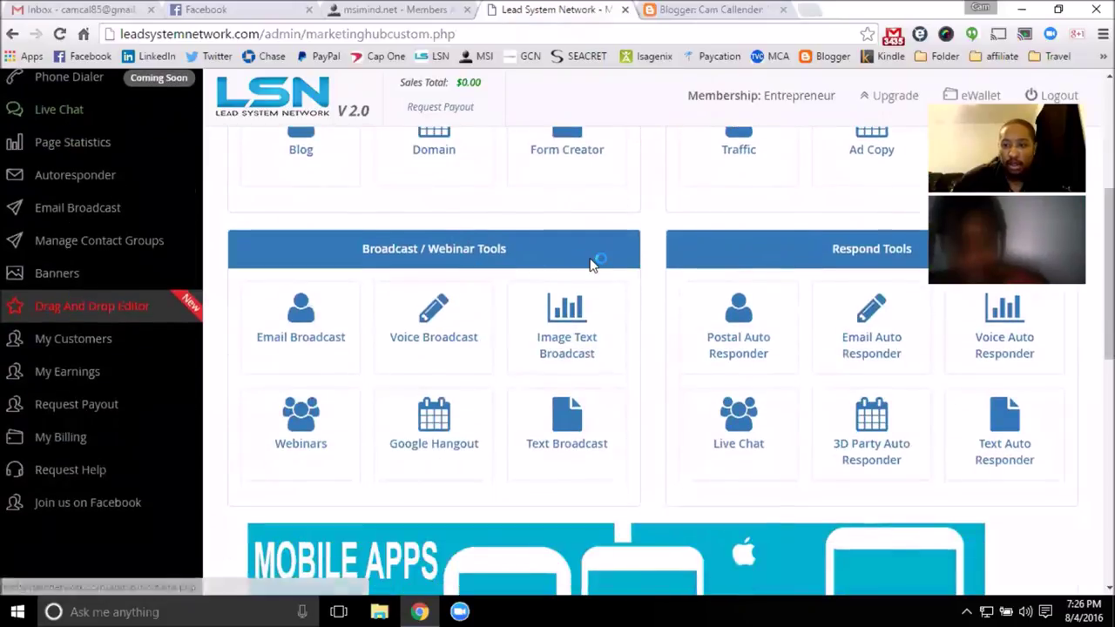
{"action": "scroll", "coordinate": [741, 297], "scroll_direction": "up", "scroll_amount": 2}
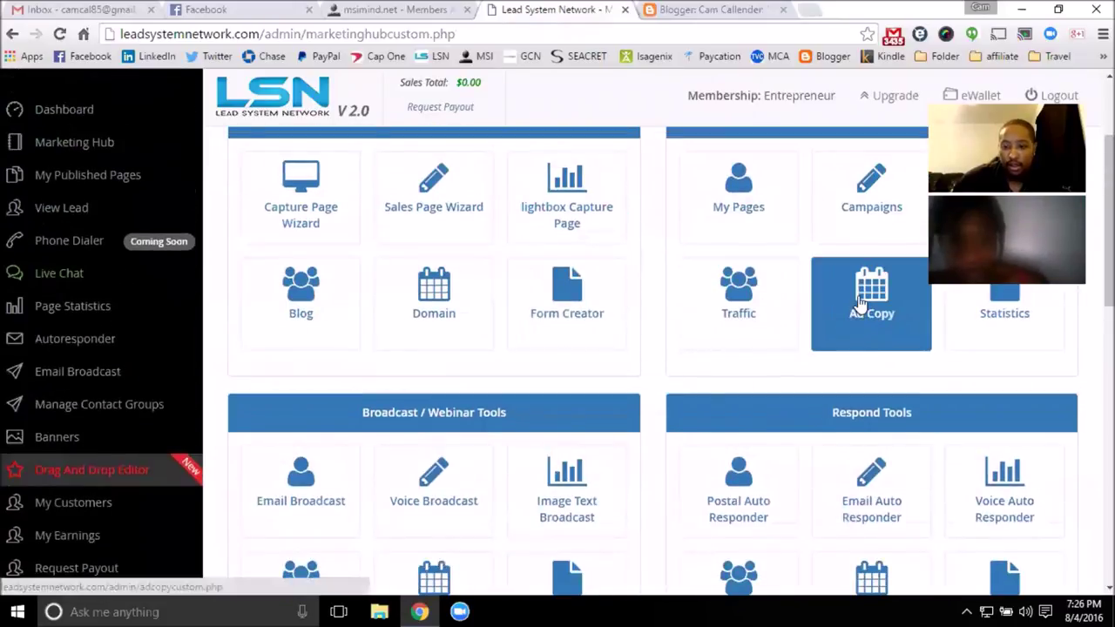
{"action": "scroll", "coordinate": [867, 313], "scroll_direction": "down", "scroll_amount": 2}
{"action": "scroll", "coordinate": [772, 324], "scroll_direction": "up", "scroll_amount": 1}
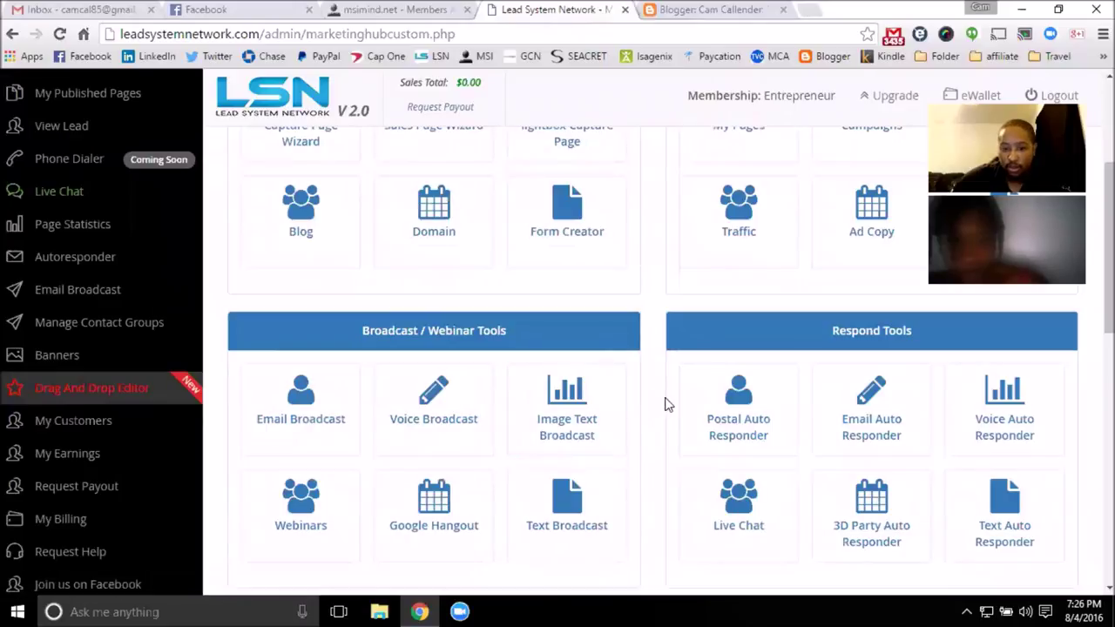
{"action": "scroll", "coordinate": [665, 404], "scroll_direction": "up", "scroll_amount": 1}
- Open the Ad Copy page in Sales Management and skim through its advertising guidance
{"action": "left_click", "coordinate": [850, 305]}
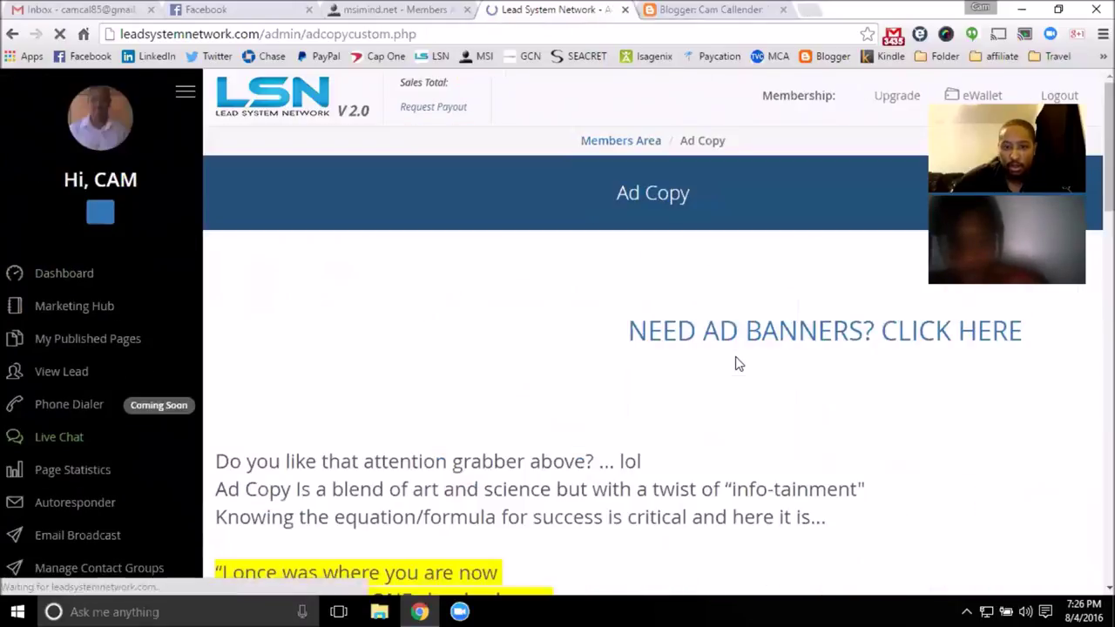
{"action": "scroll", "coordinate": [590, 332], "scroll_direction": "down", "scroll_amount": 15}
{"action": "scroll", "coordinate": [537, 326], "scroll_direction": "down", "scroll_amount": 6}
{"action": "scroll", "coordinate": [536, 326], "scroll_direction": "up", "scroll_amount": 20}
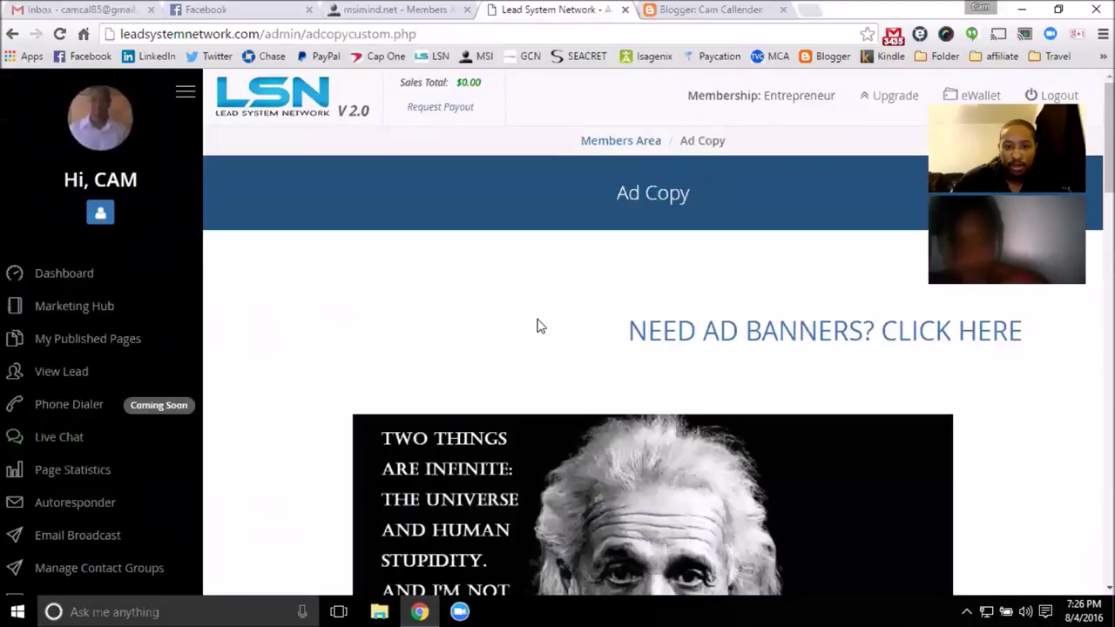
- View the published capture pages, and open the Banners page
{"action": "left_click", "coordinate": [139, 344]}
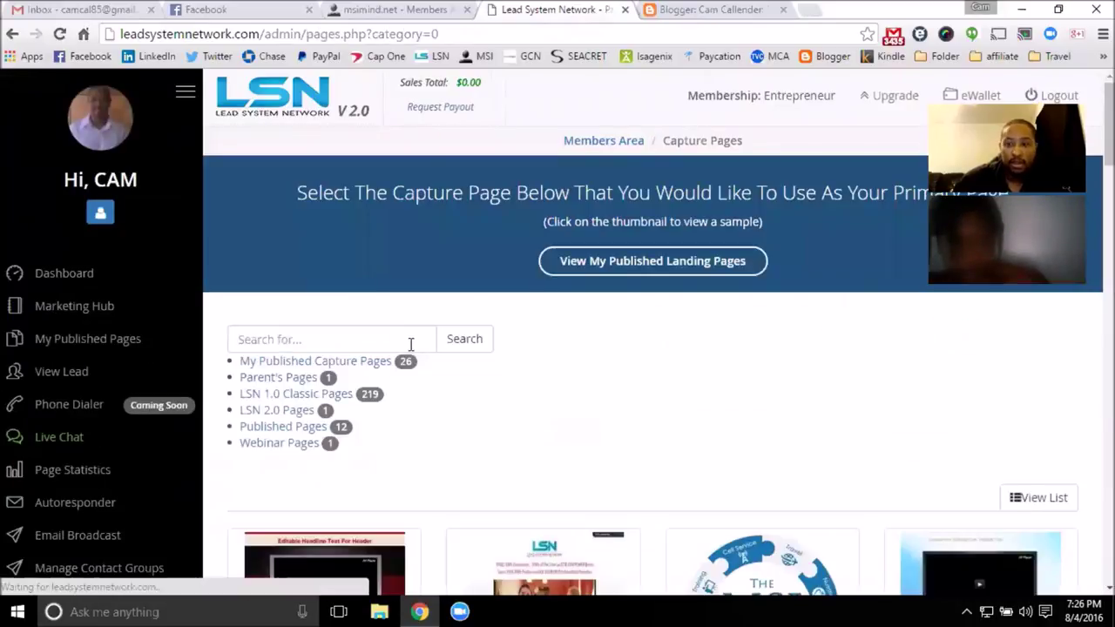
{"action": "scroll", "coordinate": [410, 344], "scroll_direction": "down", "scroll_amount": 2}
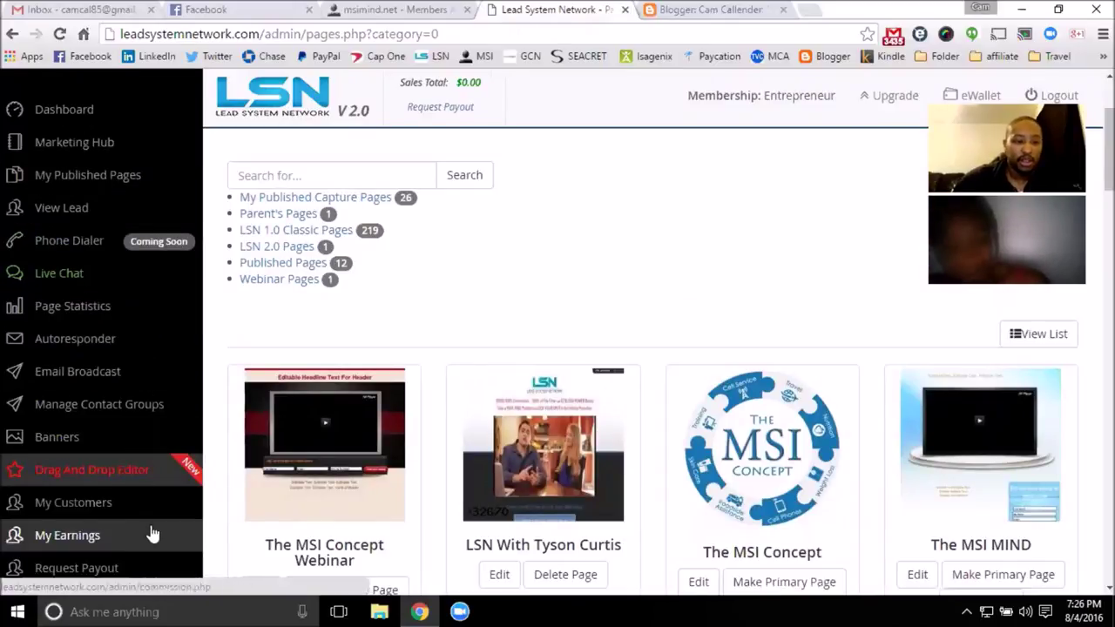
{"action": "left_click", "coordinate": [125, 438]}
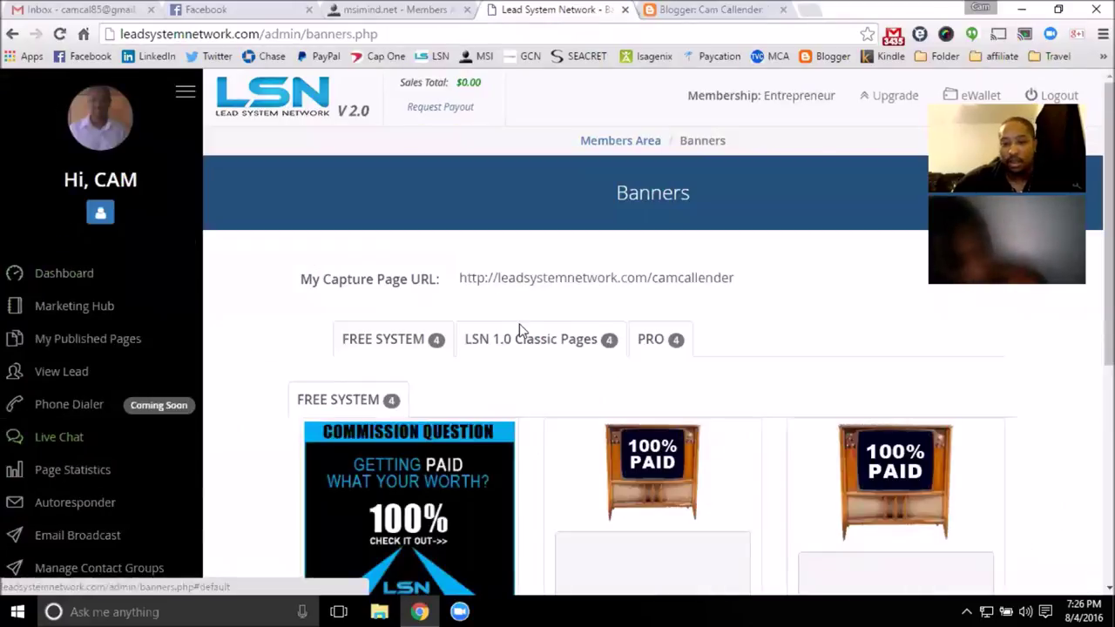
- Switch to Blogger and view the blog's overview with its pageview chart
{"action": "left_click", "coordinate": [742, 13]}
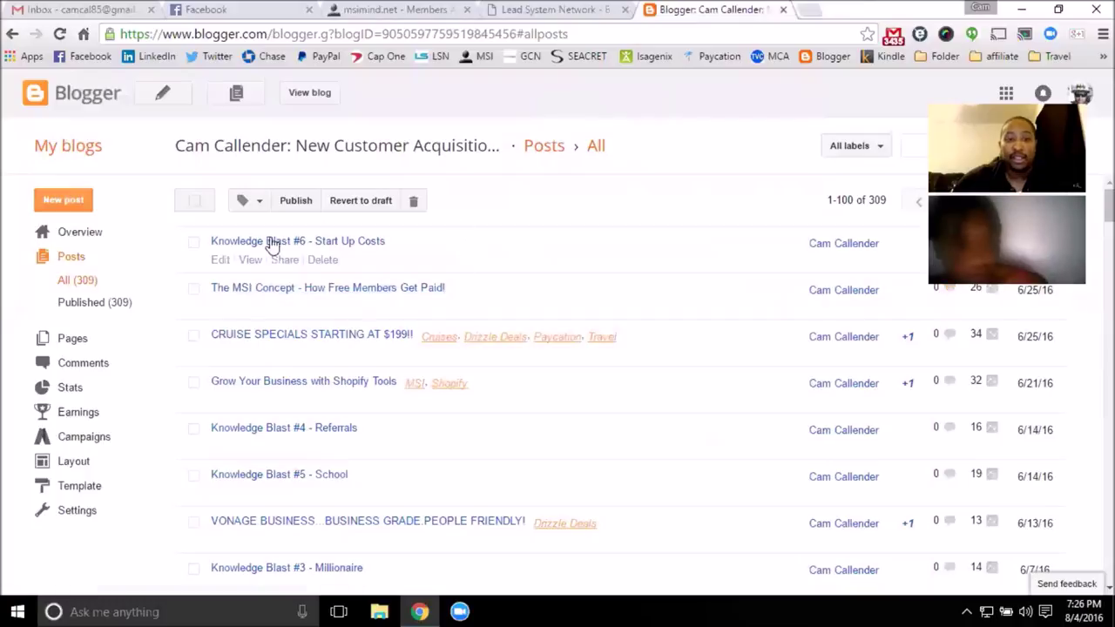
{"action": "left_click", "coordinate": [87, 232]}
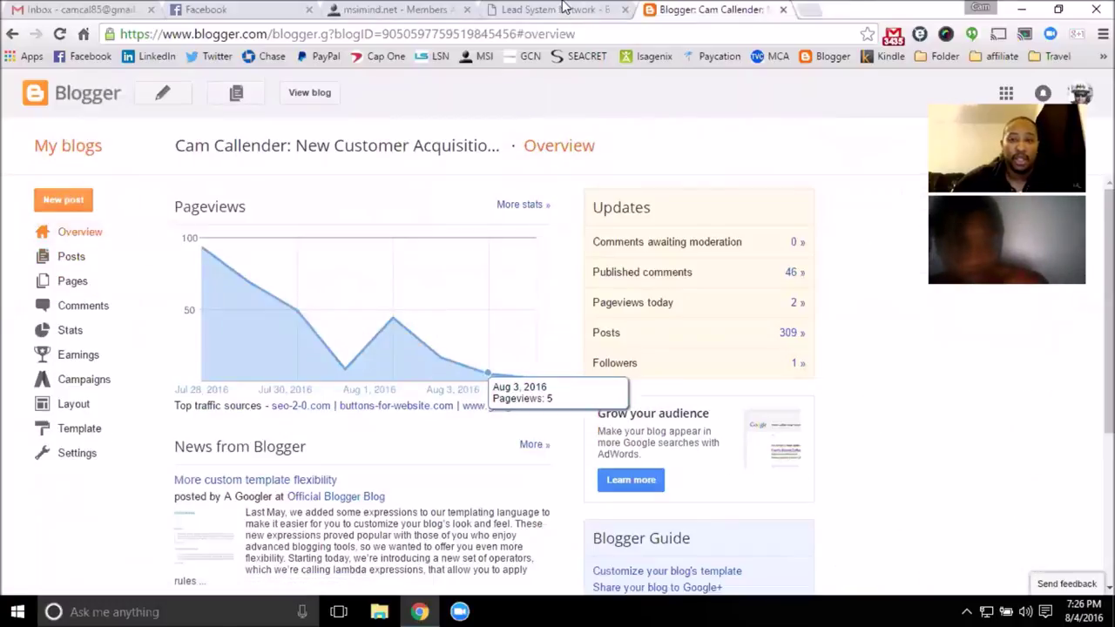
- Return to Lead System Network and look through the published capture pages
{"action": "left_click", "coordinate": [564, 8]}
{"action": "left_click", "coordinate": [96, 341]}
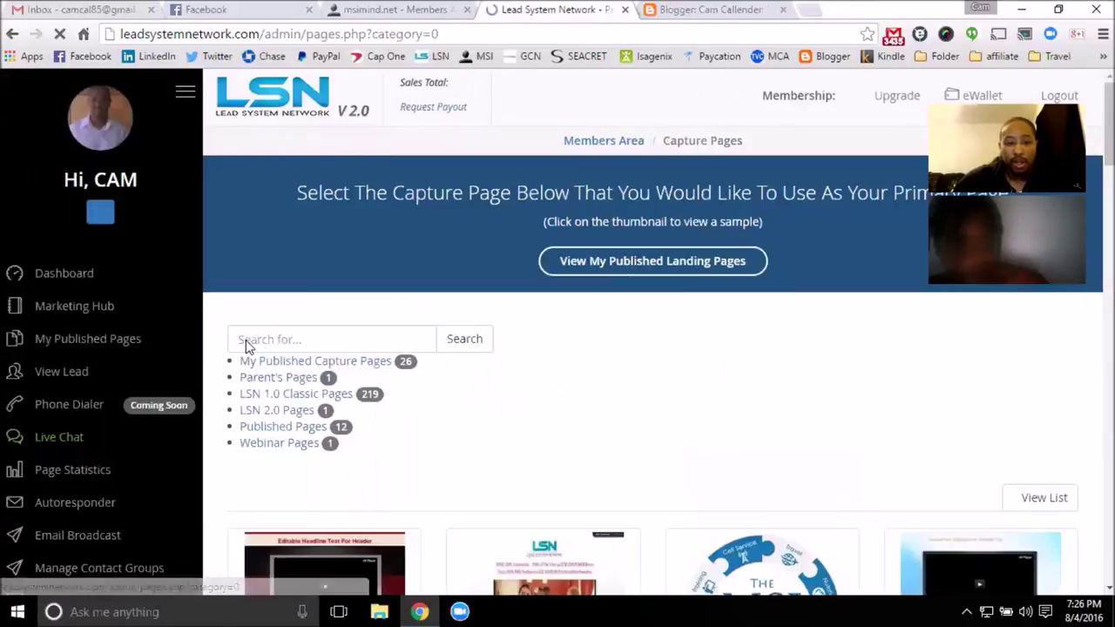
{"action": "scroll", "coordinate": [245, 340], "scroll_direction": "down", "scroll_amount": 4}
{"action": "scroll", "coordinate": [140, 174], "scroll_direction": "up", "scroll_amount": 3}
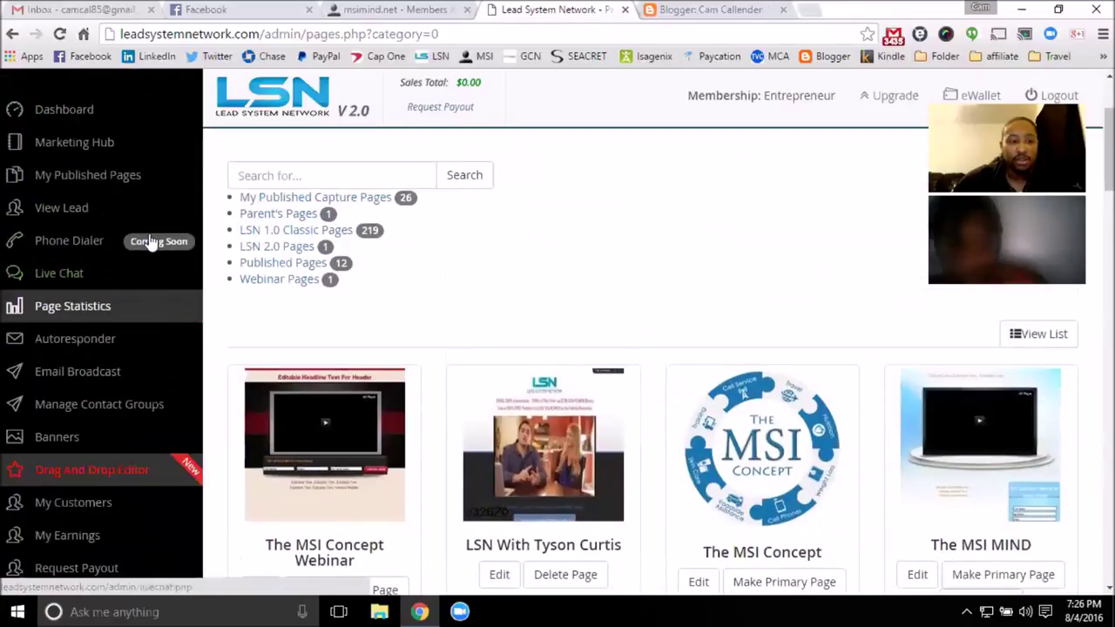
- Open the Marketing Hub again and check the Blog tool under Publishing Tools
{"action": "left_click", "coordinate": [128, 157]}
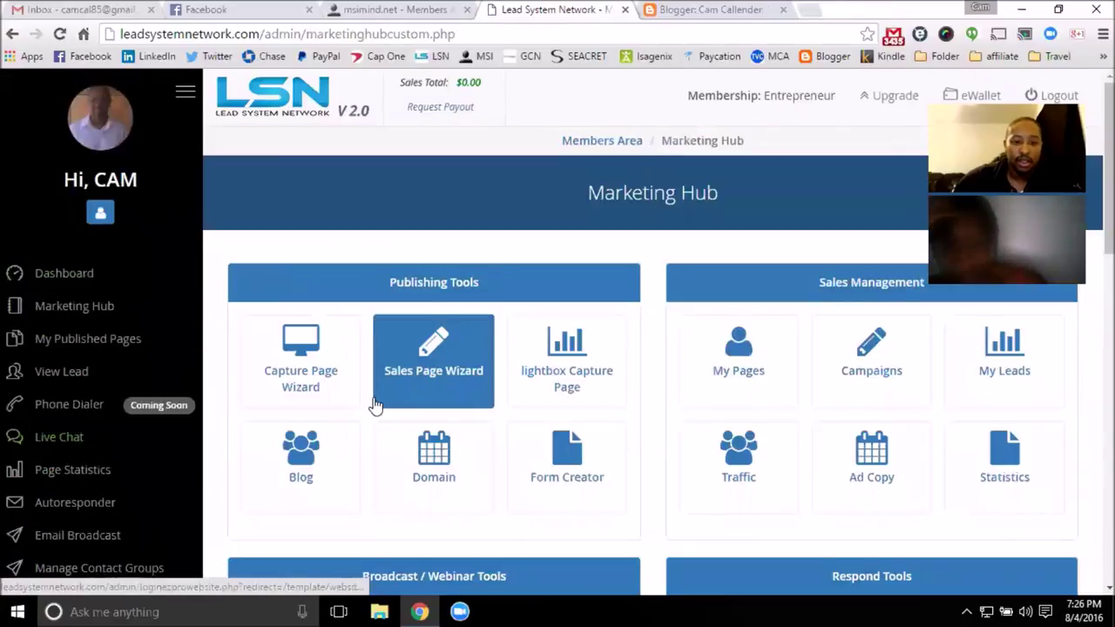
{"action": "scroll", "coordinate": [348, 383], "scroll_direction": "down", "scroll_amount": 1}
{"action": "left_click", "coordinate": [315, 394]}
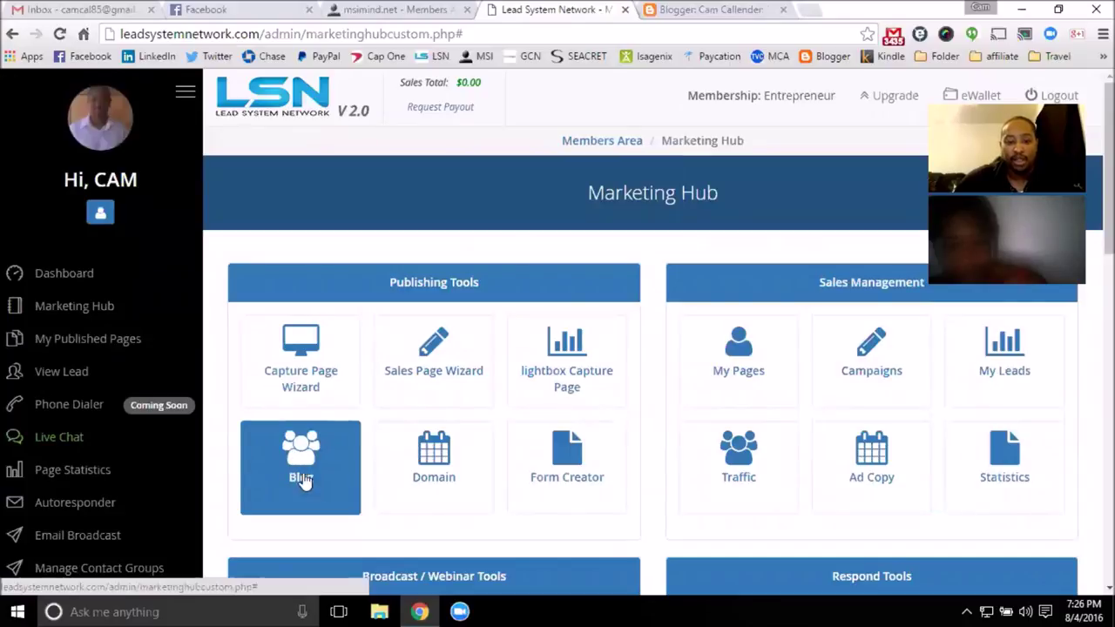
{"action": "scroll", "coordinate": [319, 485], "scroll_direction": "down", "scroll_amount": 5}
{"action": "scroll", "coordinate": [269, 281], "scroll_direction": "up", "scroll_amount": 3}
{"action": "scroll", "coordinate": [322, 314], "scroll_direction": "up", "scroll_amount": 2}
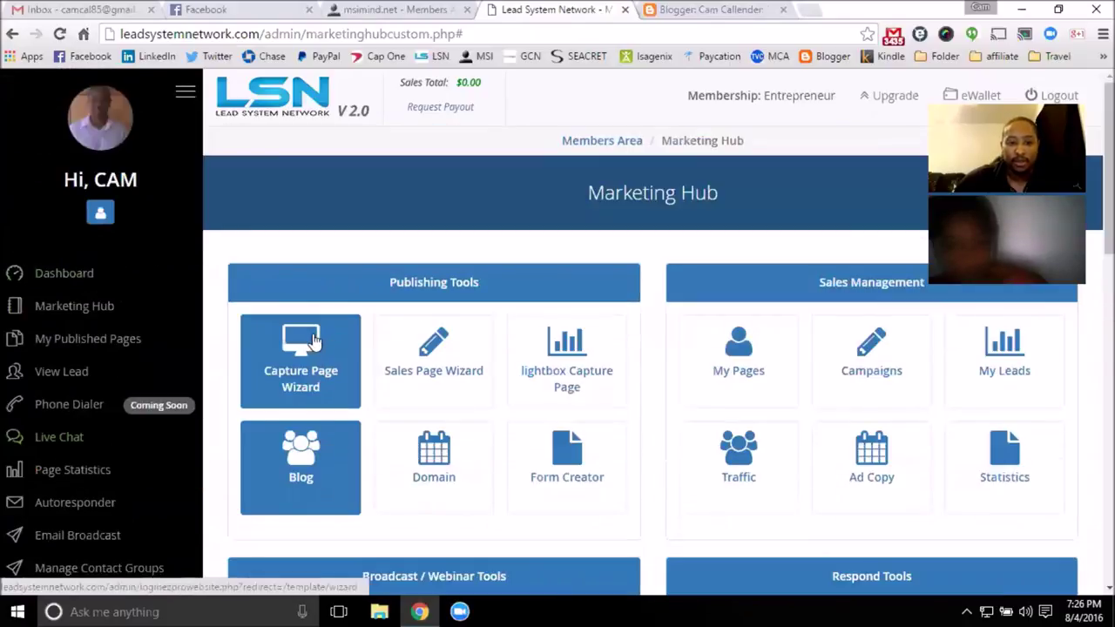
{"action": "left_click", "coordinate": [804, 10]}
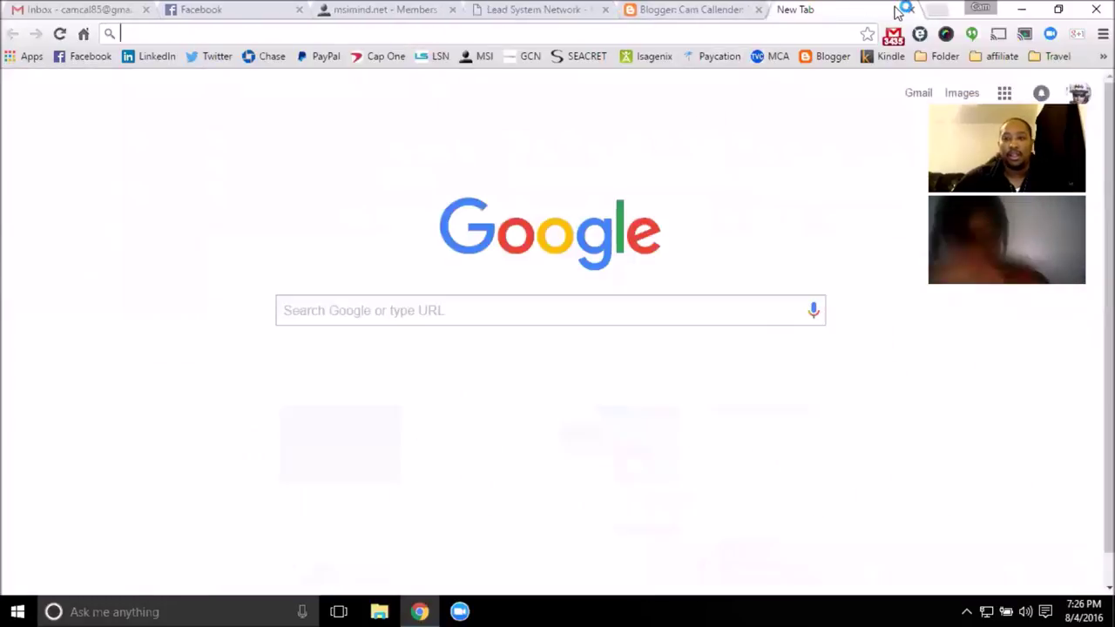
{"action": "key", "text": "ctrl+w"}
- Examine the Marketing Hub tool groups, from Publishing Tools through Broadcast / Webinar Tools and Respond Tools
{"action": "scroll", "coordinate": [523, 288], "scroll_direction": "down", "scroll_amount": 2}
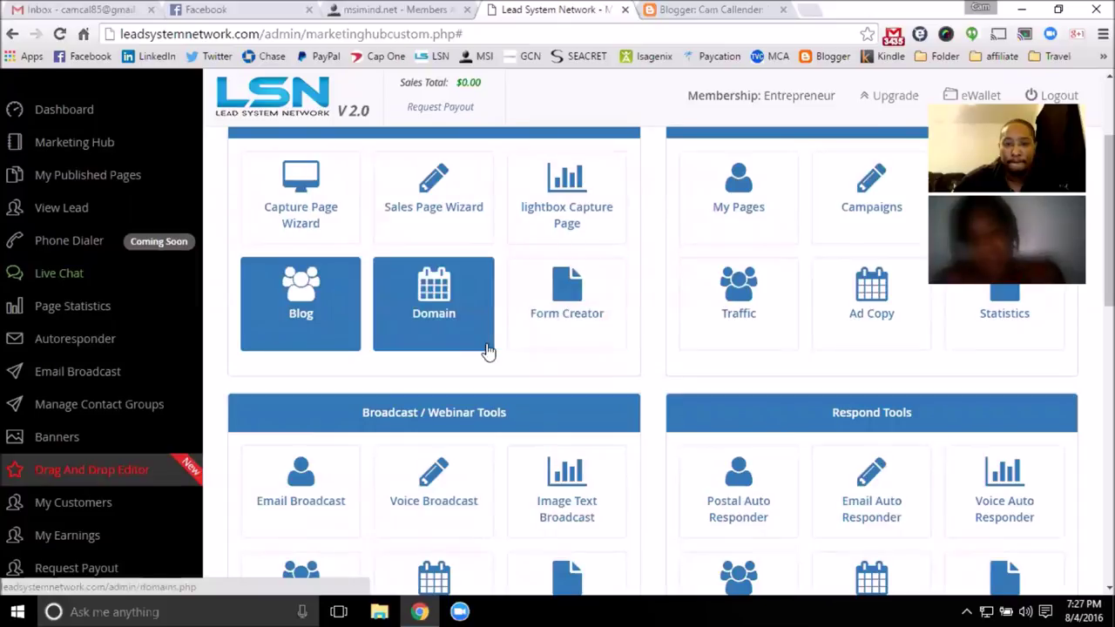
{"action": "scroll", "coordinate": [581, 323], "scroll_direction": "down", "scroll_amount": 1}
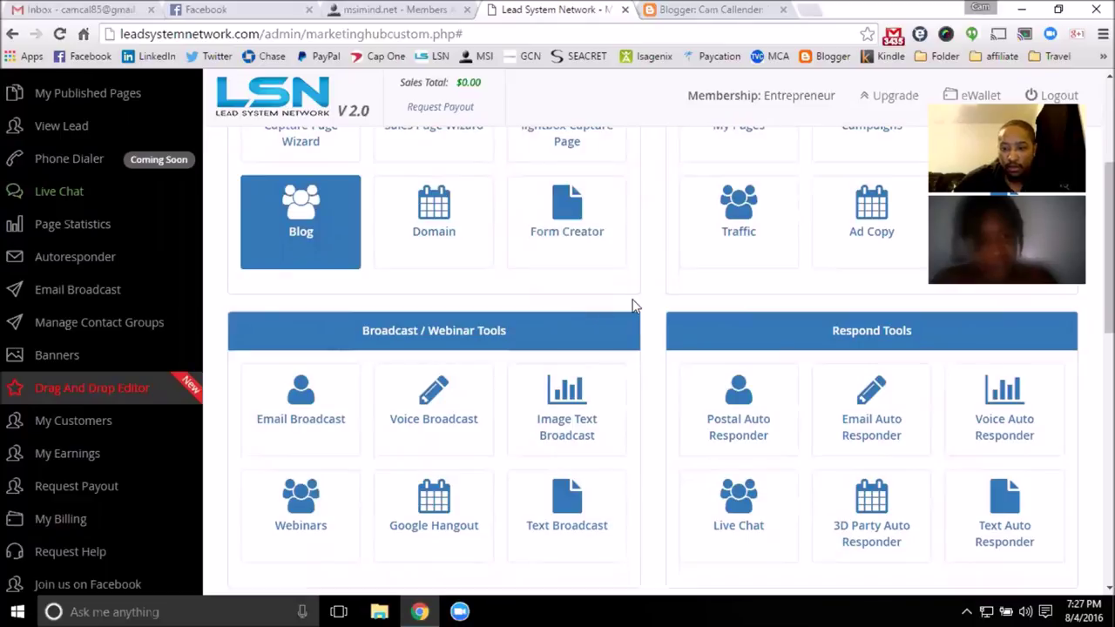
{"action": "scroll", "coordinate": [640, 301], "scroll_direction": "down", "scroll_amount": 1}
{"action": "scroll", "coordinate": [654, 323], "scroll_direction": "up", "scroll_amount": 3}
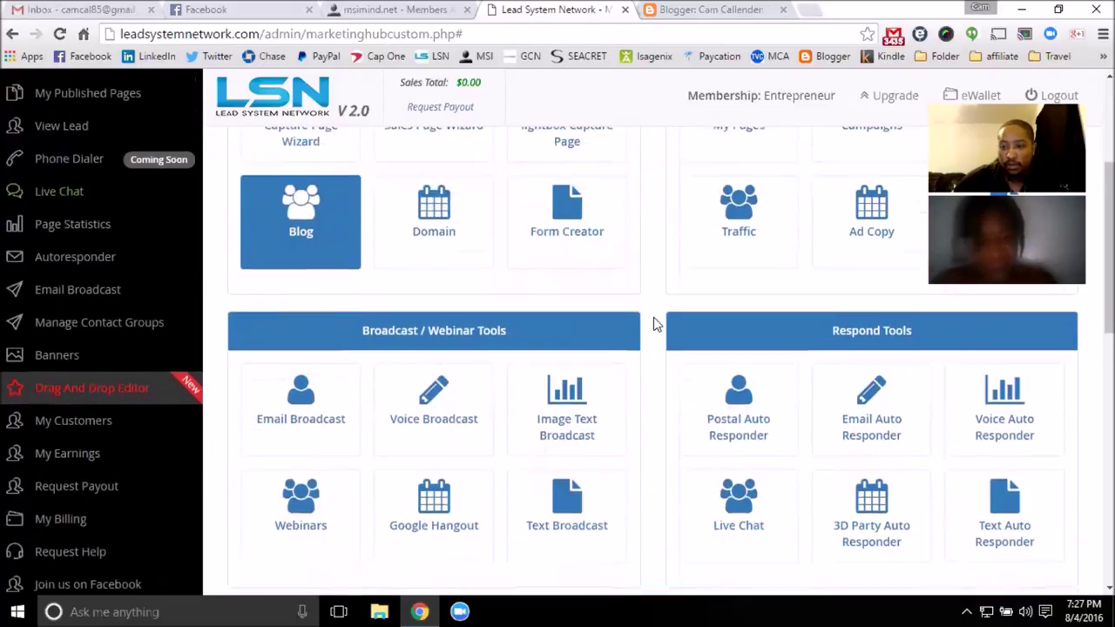
{"action": "scroll", "coordinate": [660, 327], "scroll_direction": "up", "scroll_amount": 1}
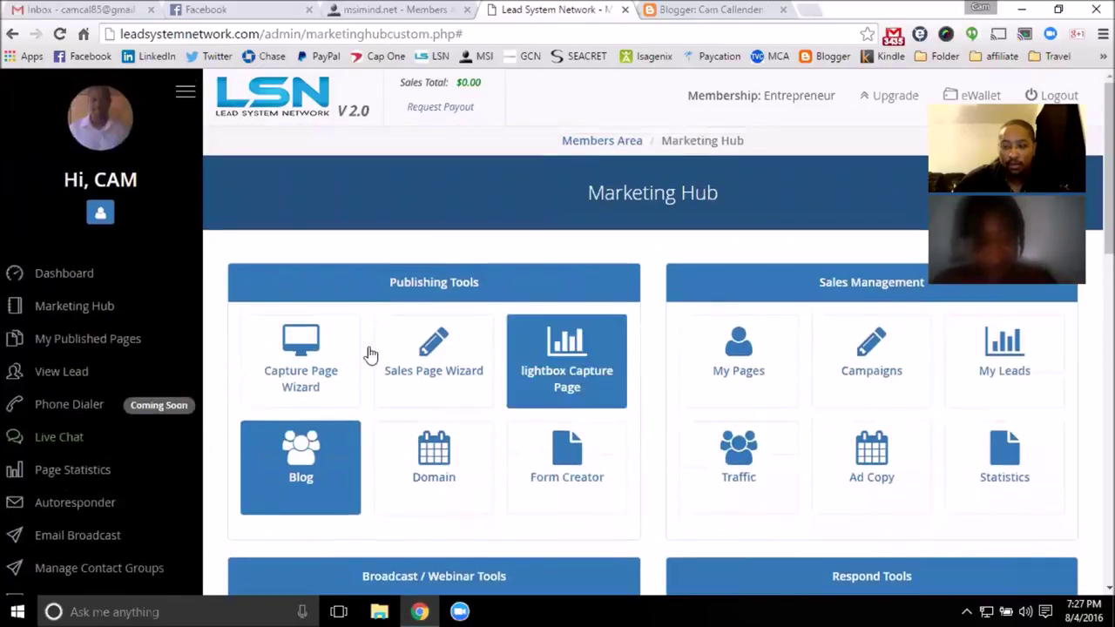
{"action": "scroll", "coordinate": [96, 424], "scroll_direction": "down", "scroll_amount": 1}
- Open the Autoresponder page and review the preview messages scheduled for the Active Lead group
{"action": "left_click", "coordinate": [98, 422]}
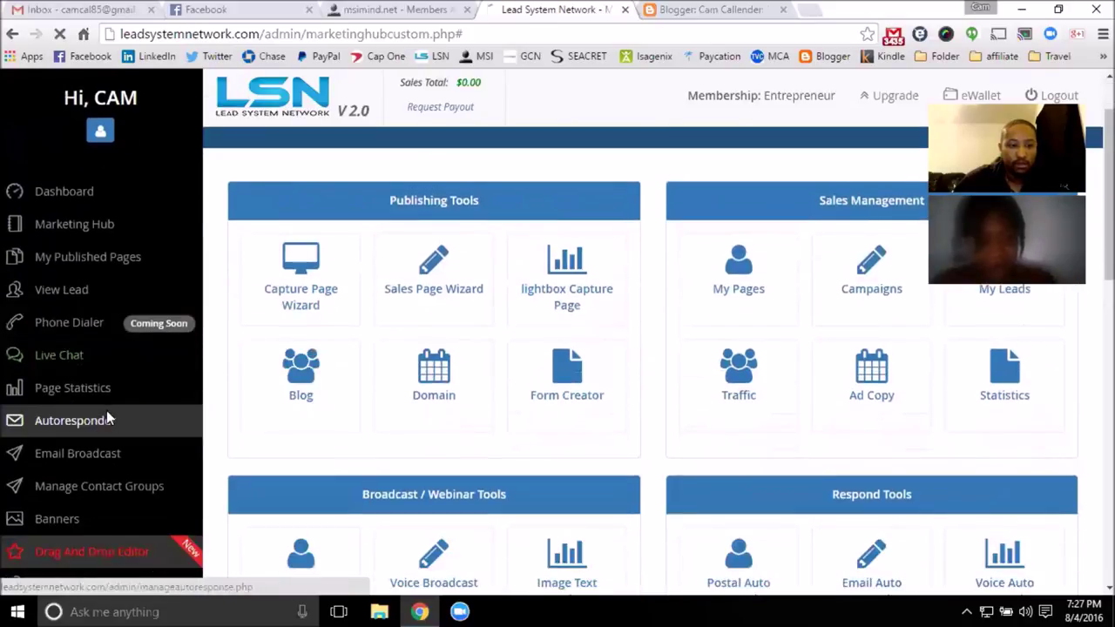
{"action": "scroll", "coordinate": [335, 302], "scroll_direction": "down", "scroll_amount": 2}
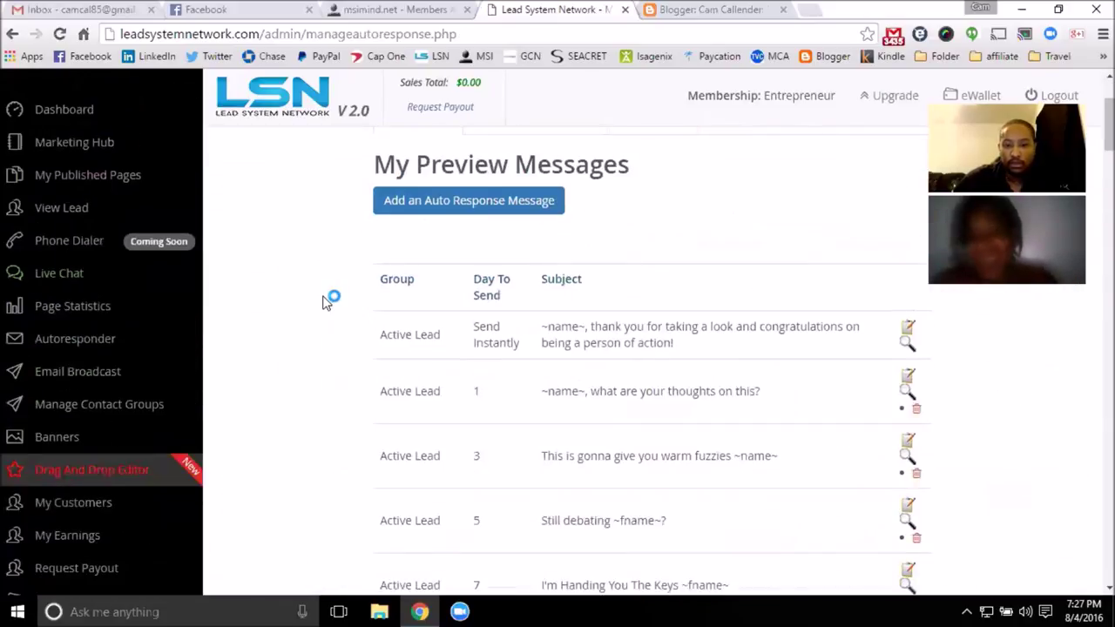
{"action": "scroll", "coordinate": [324, 301], "scroll_direction": "up", "scroll_amount": 1}
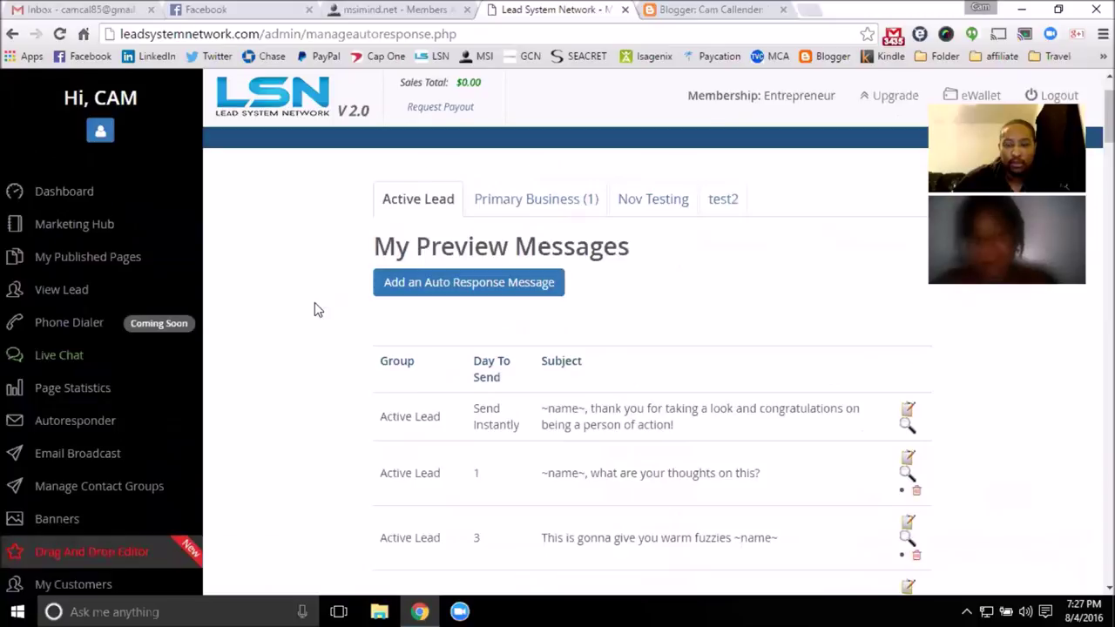
- Visit the Dashboard, and browse the capture page thumbnails under My Published Pages
{"action": "left_click", "coordinate": [131, 193]}
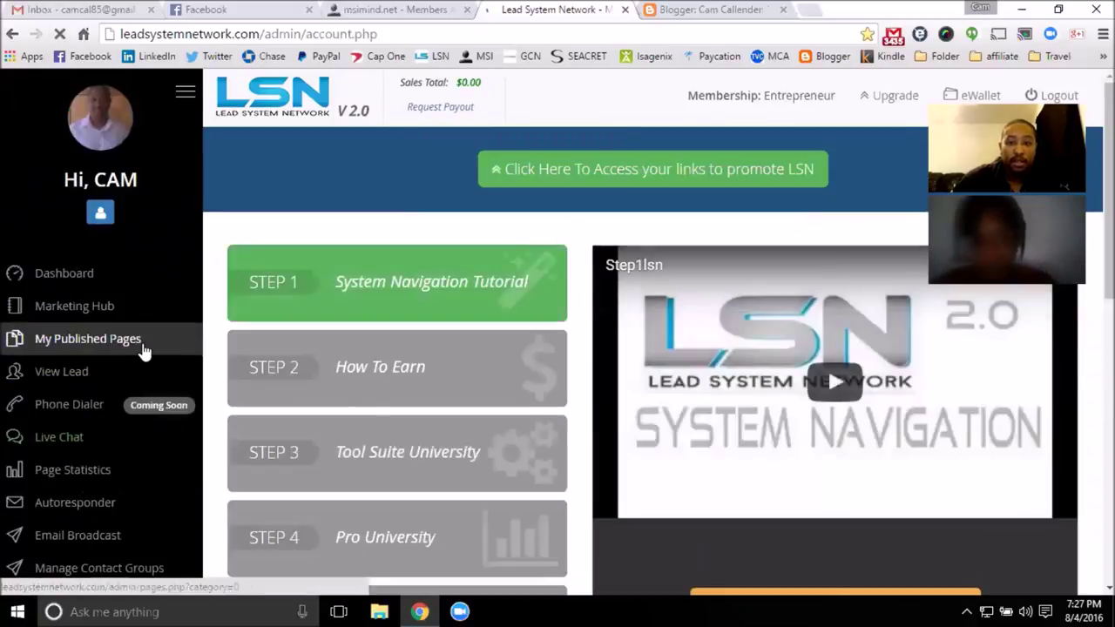
{"action": "left_click", "coordinate": [142, 344]}
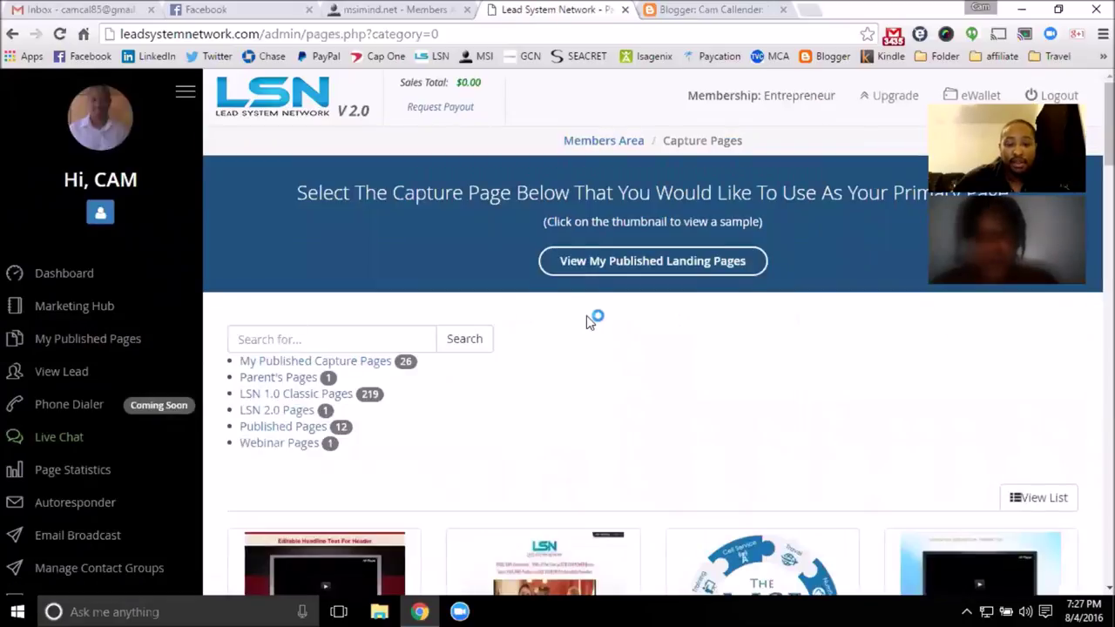
{"action": "scroll", "coordinate": [566, 331], "scroll_direction": "down", "scroll_amount": 1}
{"action": "scroll", "coordinate": [540, 344], "scroll_direction": "down", "scroll_amount": 6}
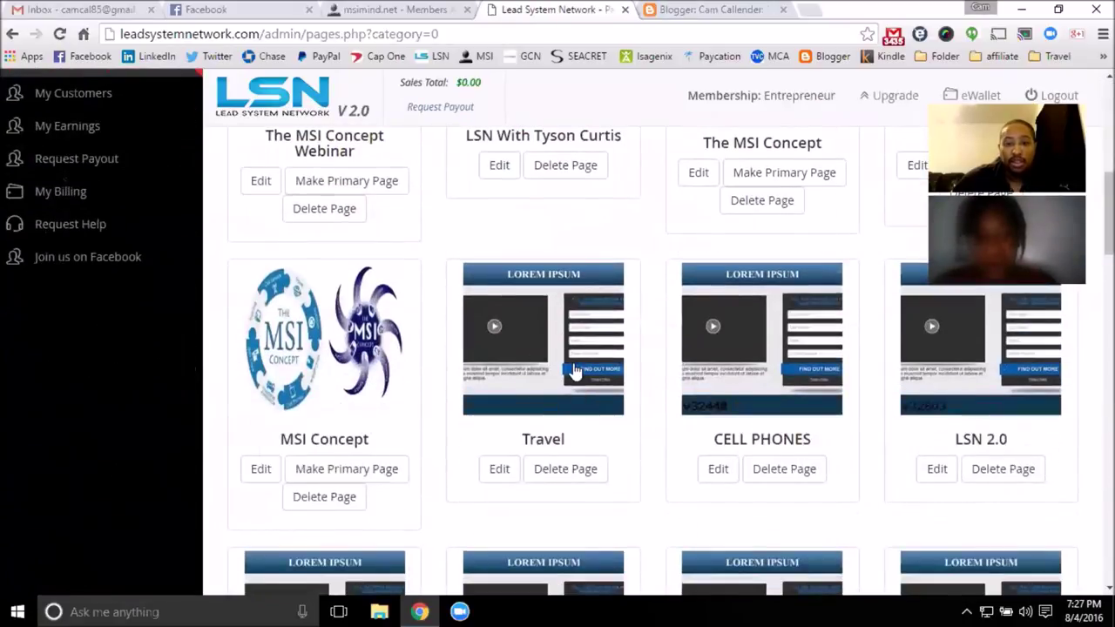
{"action": "scroll", "coordinate": [356, 231], "scroll_direction": "up", "scroll_amount": 6}
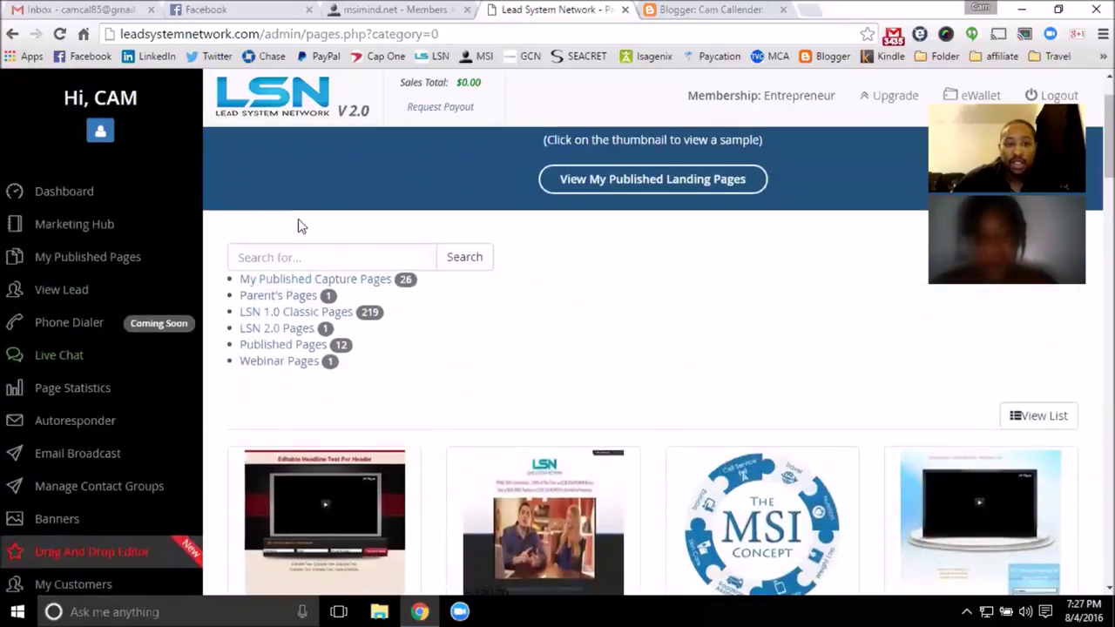
- Show the Parent's Pages category of capture pages and look over its thumbnails
{"action": "left_click", "coordinate": [291, 302]}
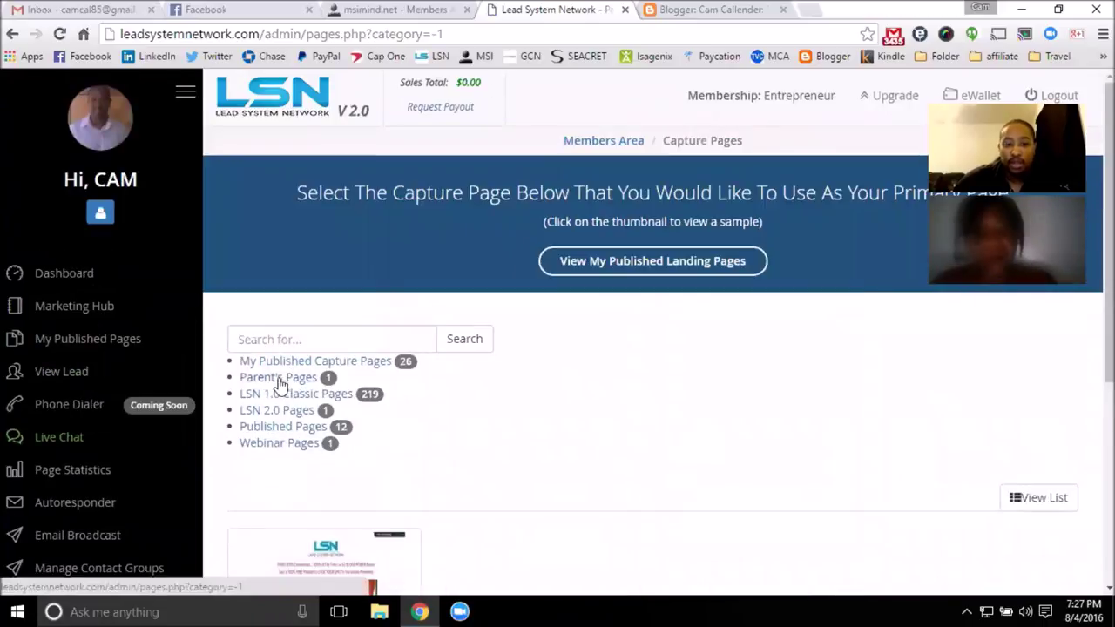
{"action": "scroll", "coordinate": [614, 408], "scroll_direction": "down", "scroll_amount": 1}
{"action": "scroll", "coordinate": [614, 407], "scroll_direction": "down", "scroll_amount": 4}
{"action": "scroll", "coordinate": [570, 333], "scroll_direction": "up", "scroll_amount": 5}
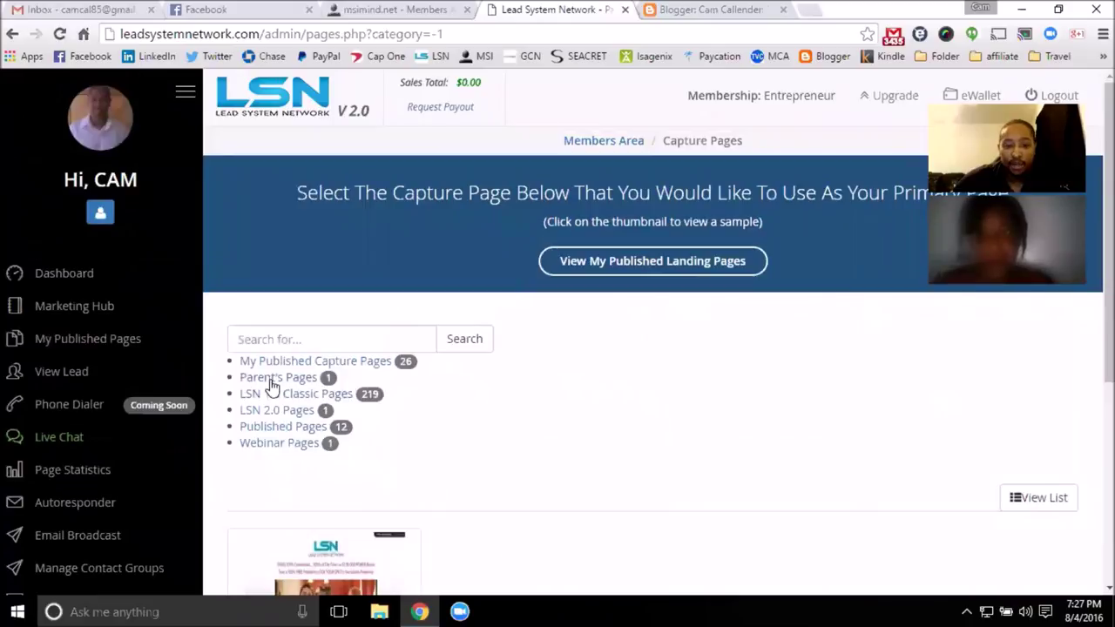
- Open the Autoresponder page and review the send days and subjects of the preview messages
{"action": "left_click", "coordinate": [119, 506]}
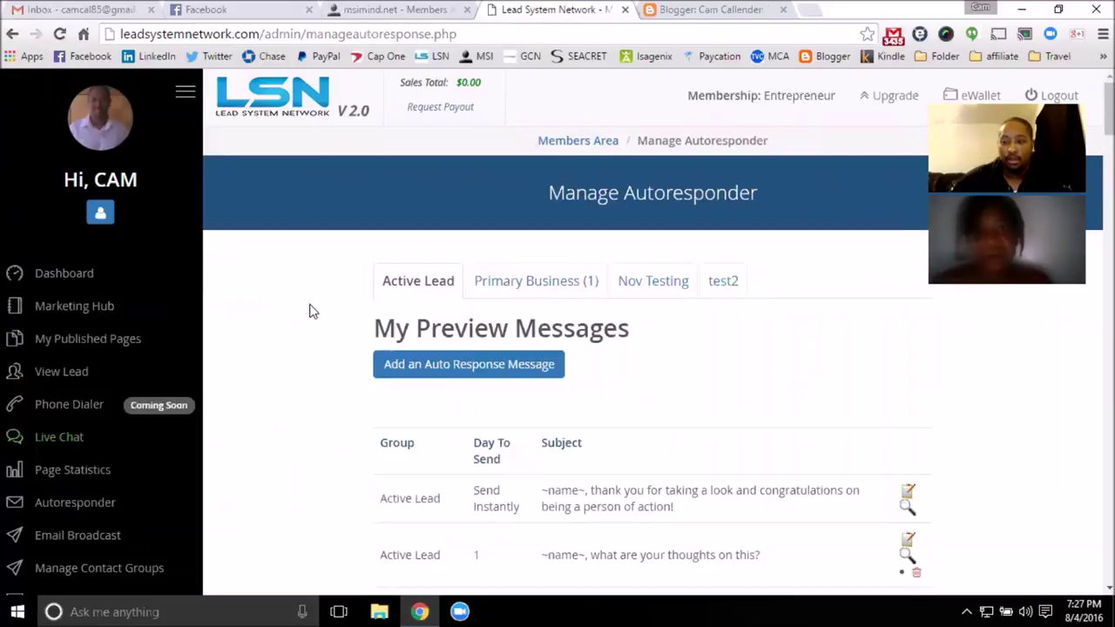
{"action": "scroll", "coordinate": [310, 311], "scroll_direction": "down", "scroll_amount": 3}
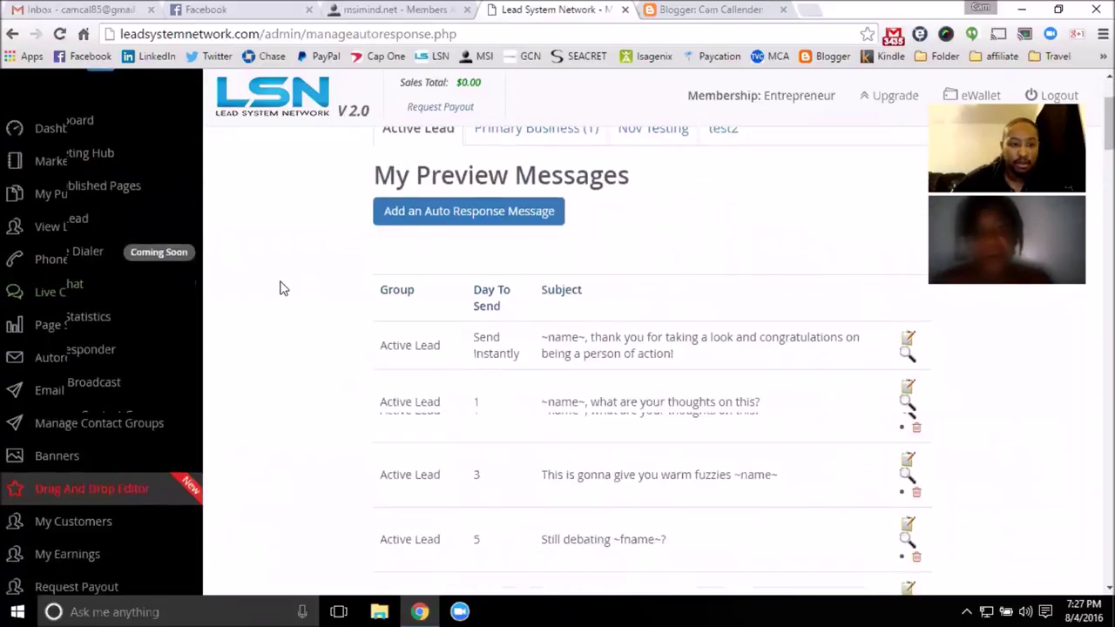
{"action": "scroll", "coordinate": [275, 290], "scroll_direction": "down", "scroll_amount": 2}
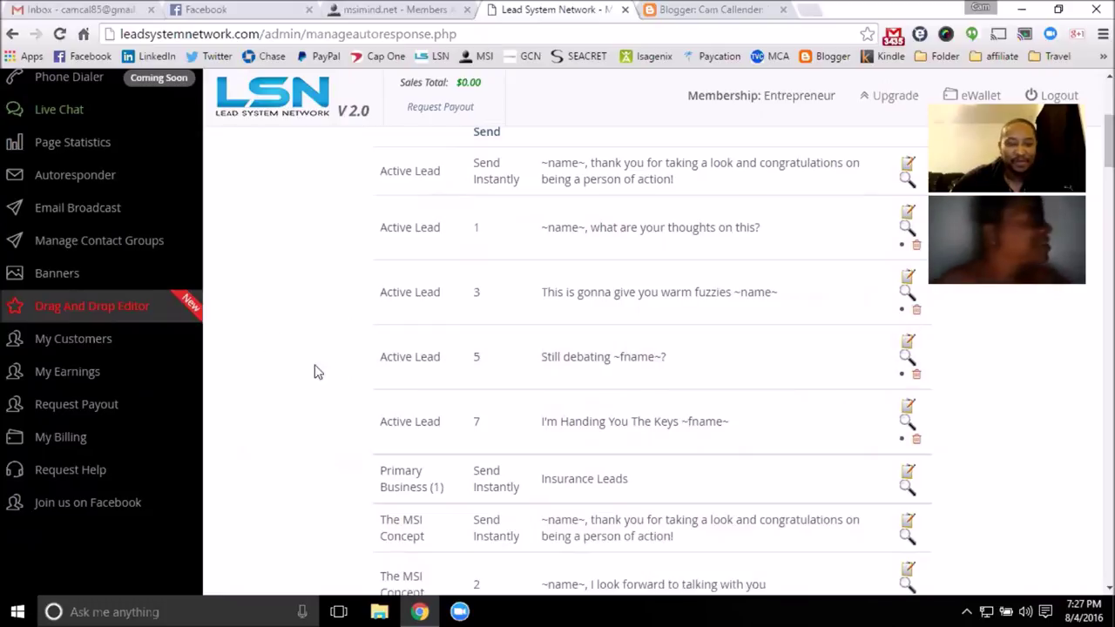
{"action": "scroll", "coordinate": [257, 355], "scroll_direction": "up", "scroll_amount": 3}
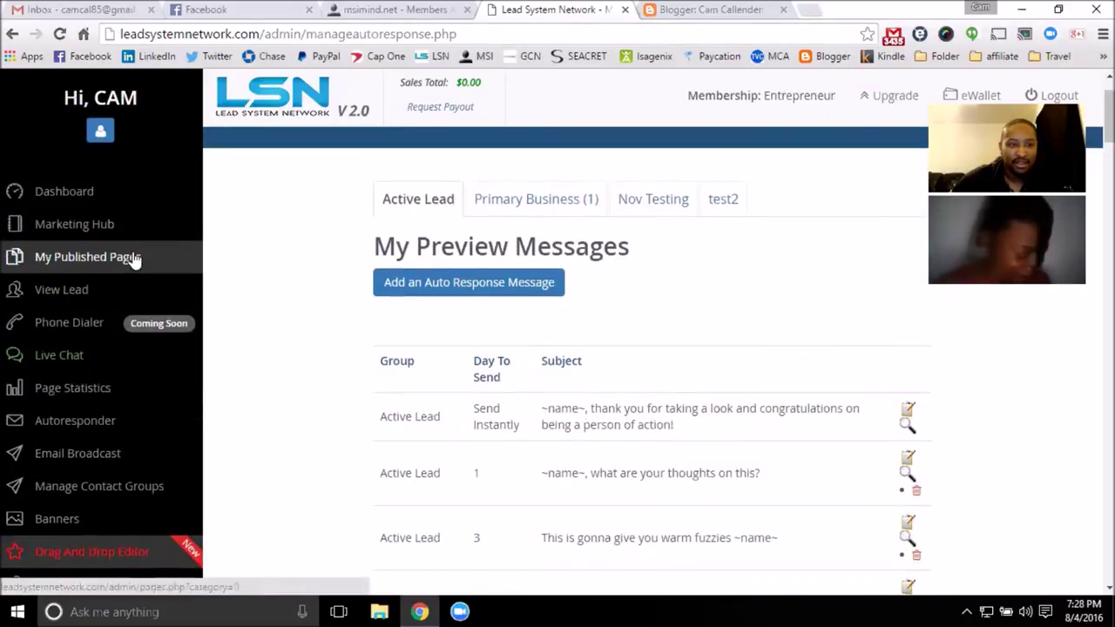
{"action": "scroll", "coordinate": [174, 266], "scroll_direction": "up", "scroll_amount": 1}
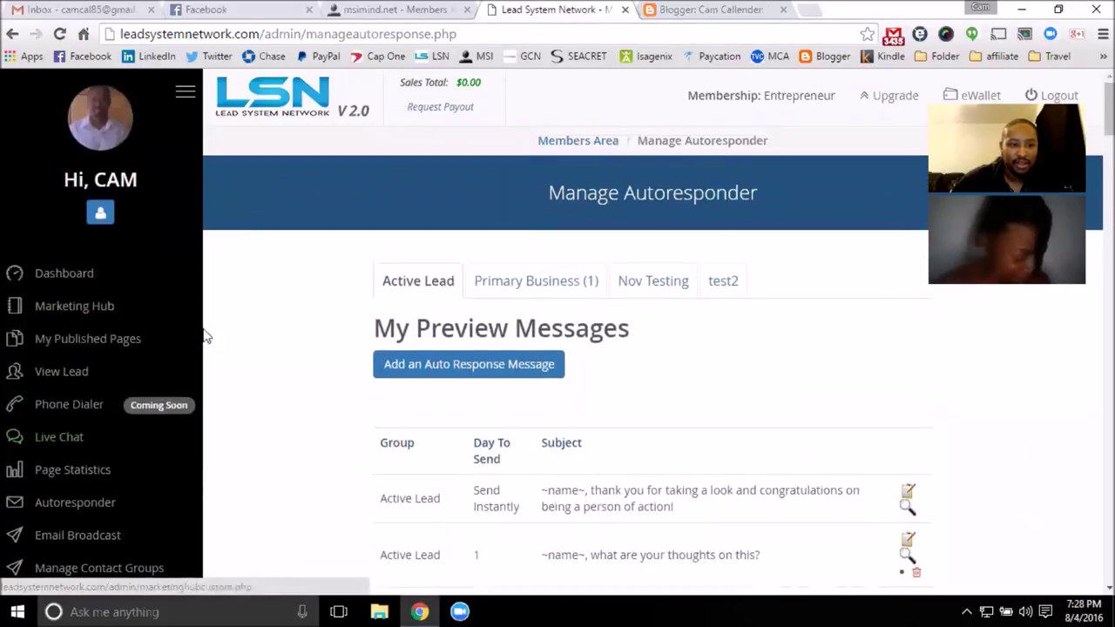
- Pass through My Published Pages to the Marketing Hub and check the Blog tool and the Broadcast / Webinar Tools
{"action": "left_click", "coordinate": [159, 344]}
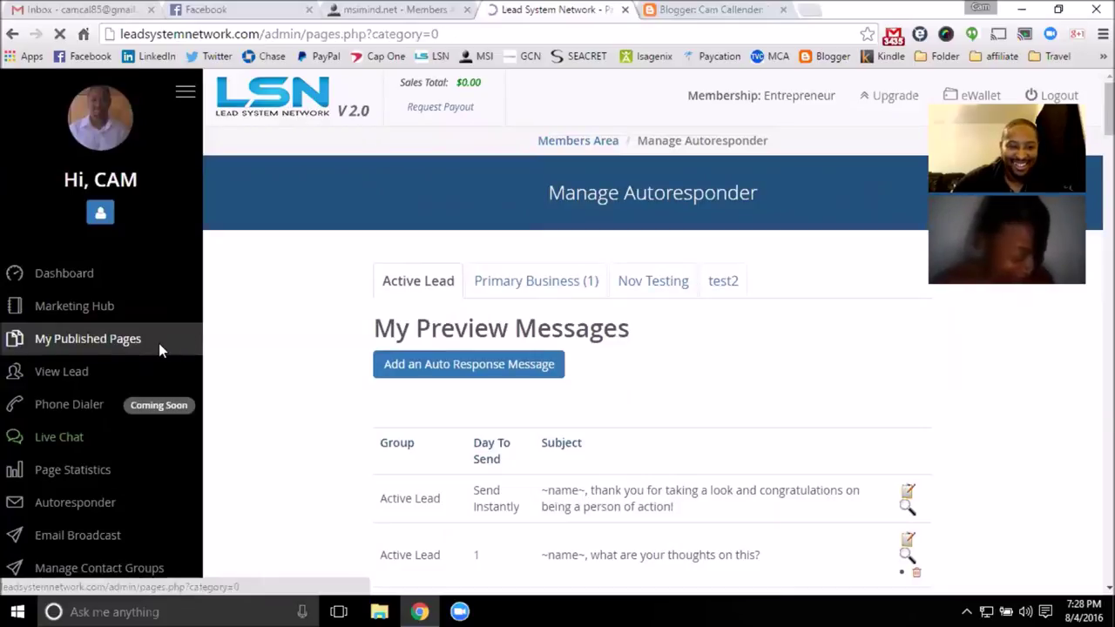
{"action": "left_click", "coordinate": [171, 309]}
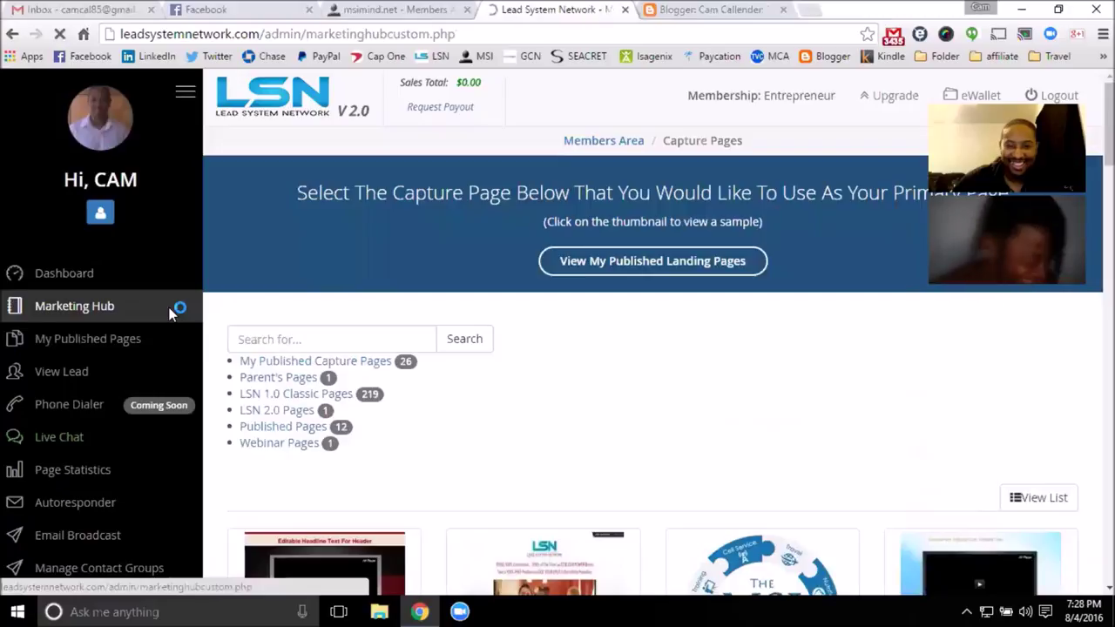
{"action": "left_click", "coordinate": [306, 463]}
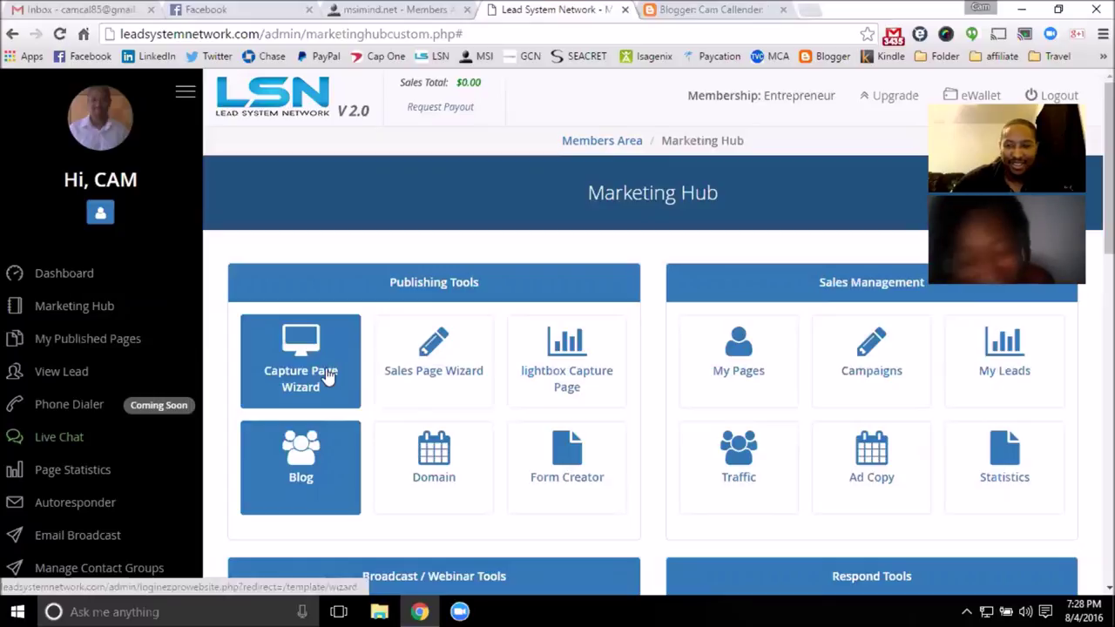
{"action": "scroll", "coordinate": [488, 501], "scroll_direction": "down", "scroll_amount": 1}
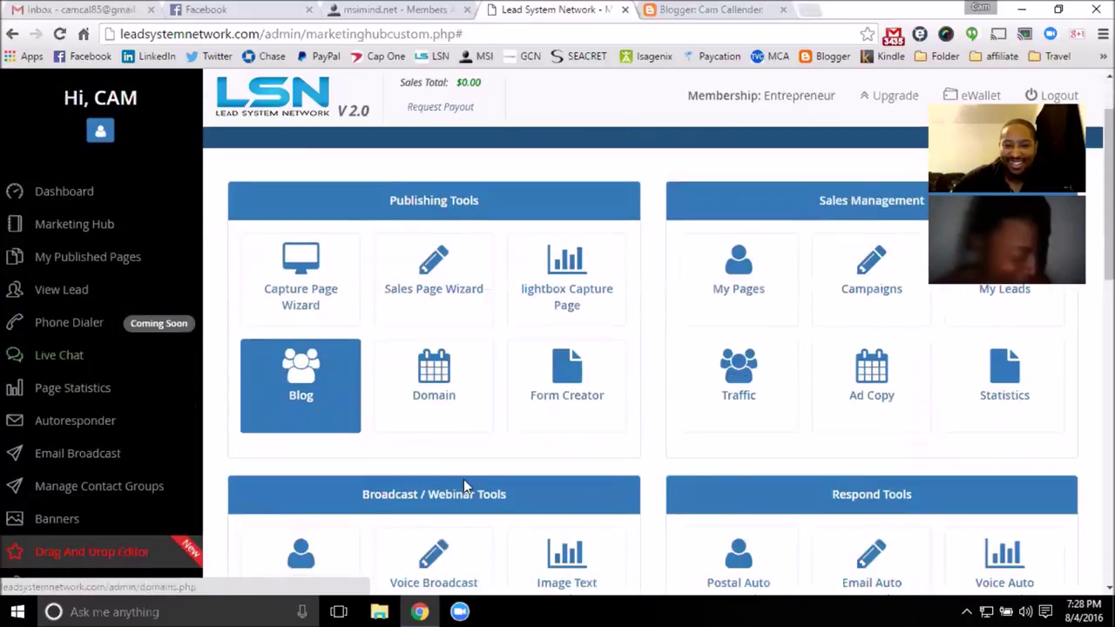
{"action": "scroll", "coordinate": [465, 485], "scroll_direction": "down", "scroll_amount": 2}
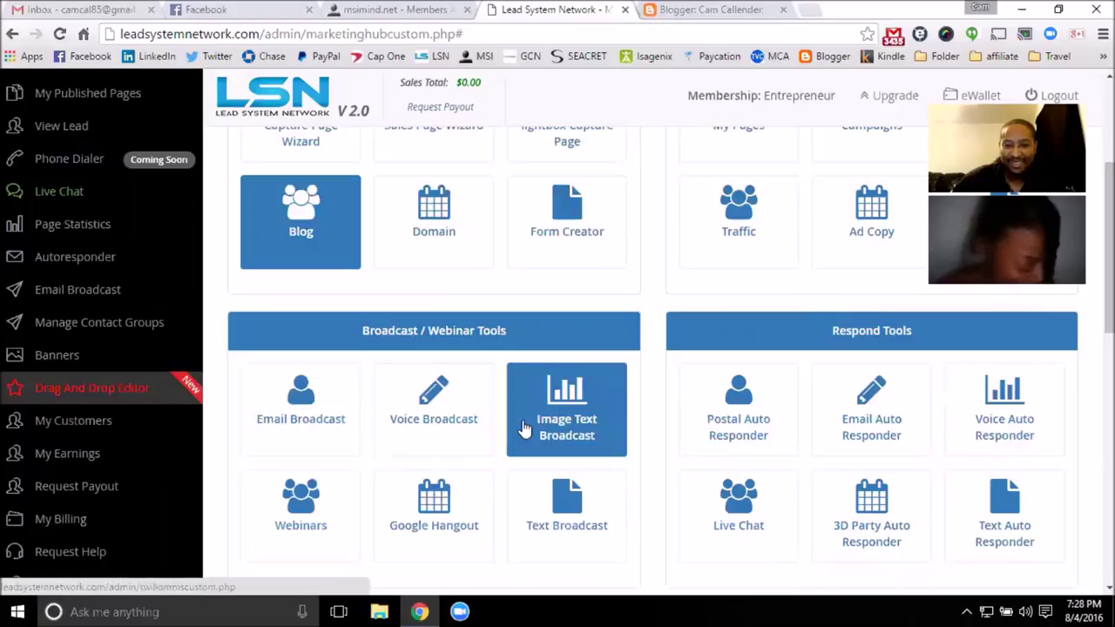
- Open the Email Broadcast page and look over its subject and message form
{"action": "scroll", "coordinate": [261, 450], "scroll_direction": "up", "scroll_amount": 1}
{"action": "left_click", "coordinate": [141, 364]}
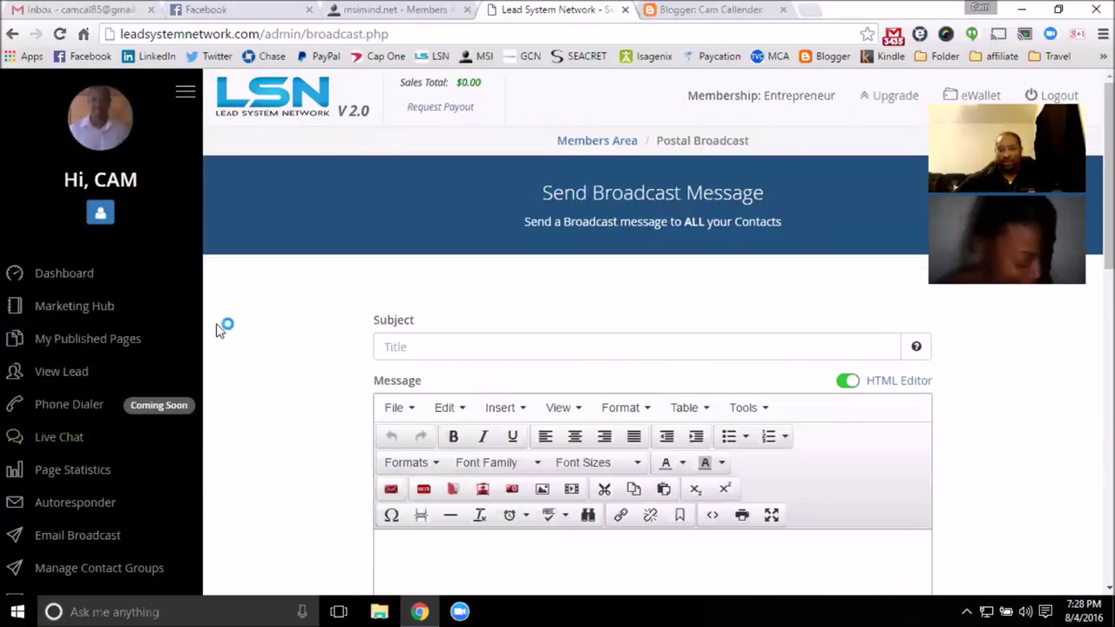
{"action": "scroll", "coordinate": [326, 329], "scroll_direction": "down", "scroll_amount": 1}
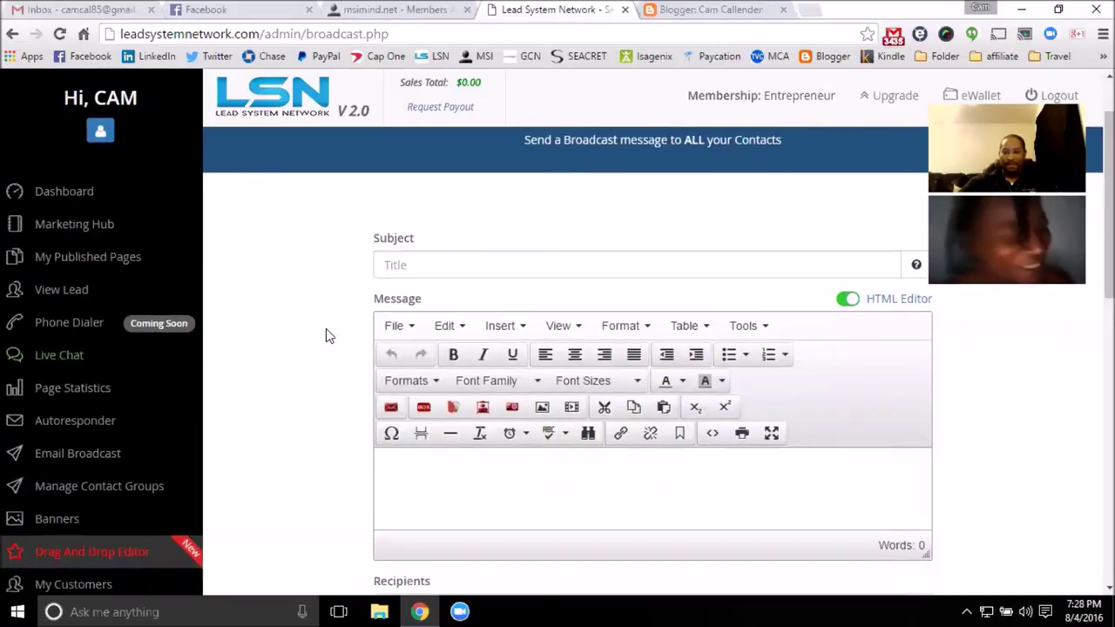
{"action": "scroll", "coordinate": [326, 329], "scroll_direction": "up", "scroll_amount": 1}
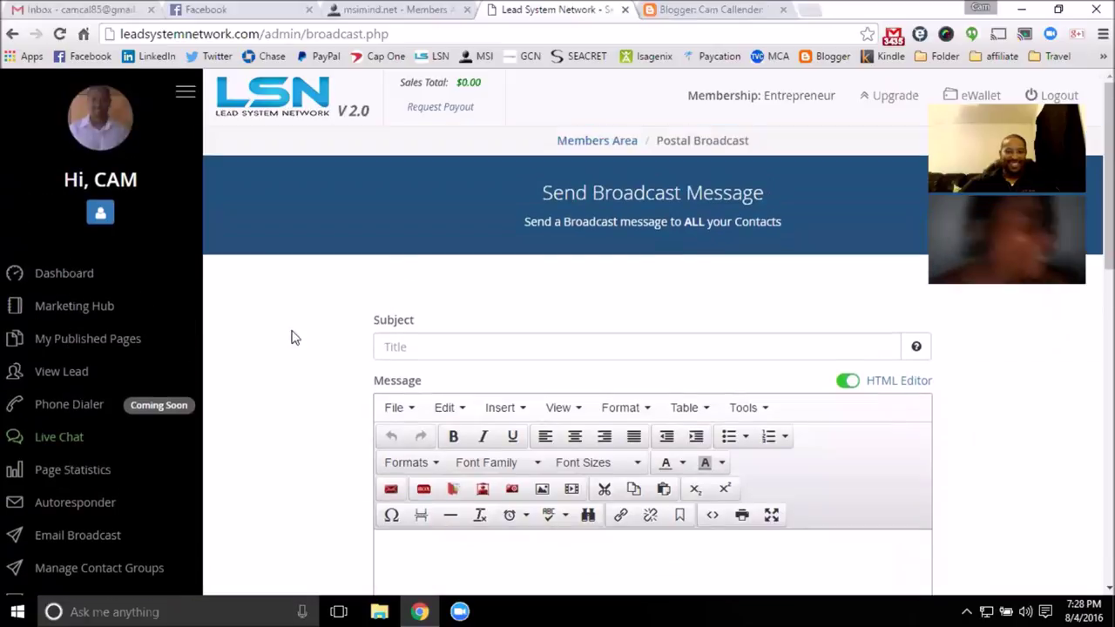
- Return to My Published Pages and look through the page categories and the first row of capture pages
{"action": "left_click", "coordinate": [142, 345]}
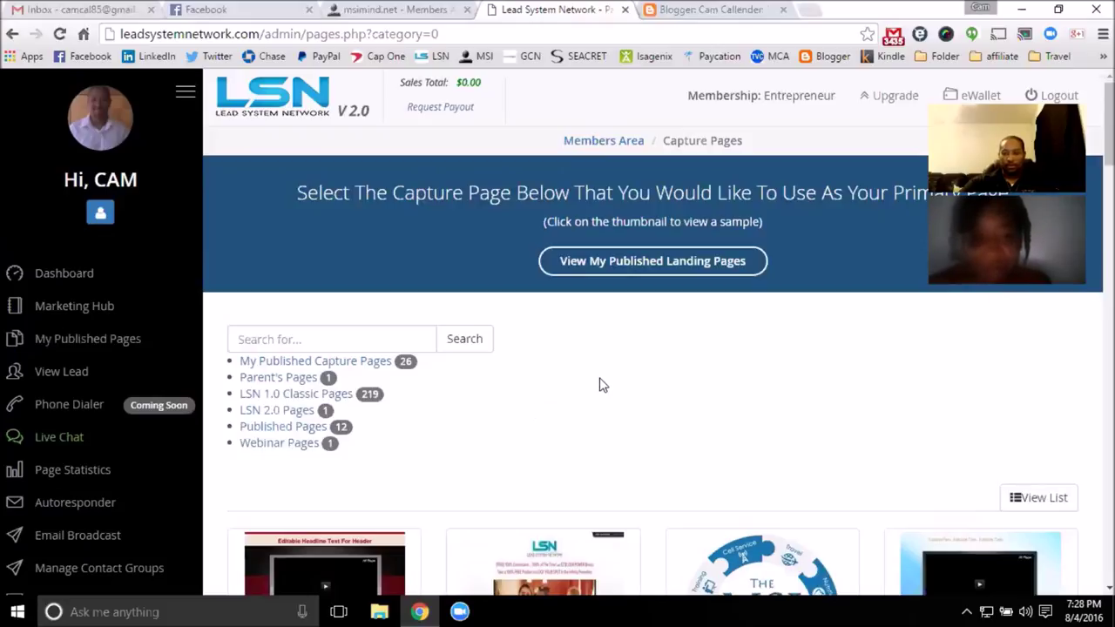
{"action": "scroll", "coordinate": [592, 389], "scroll_direction": "down", "scroll_amount": 2}
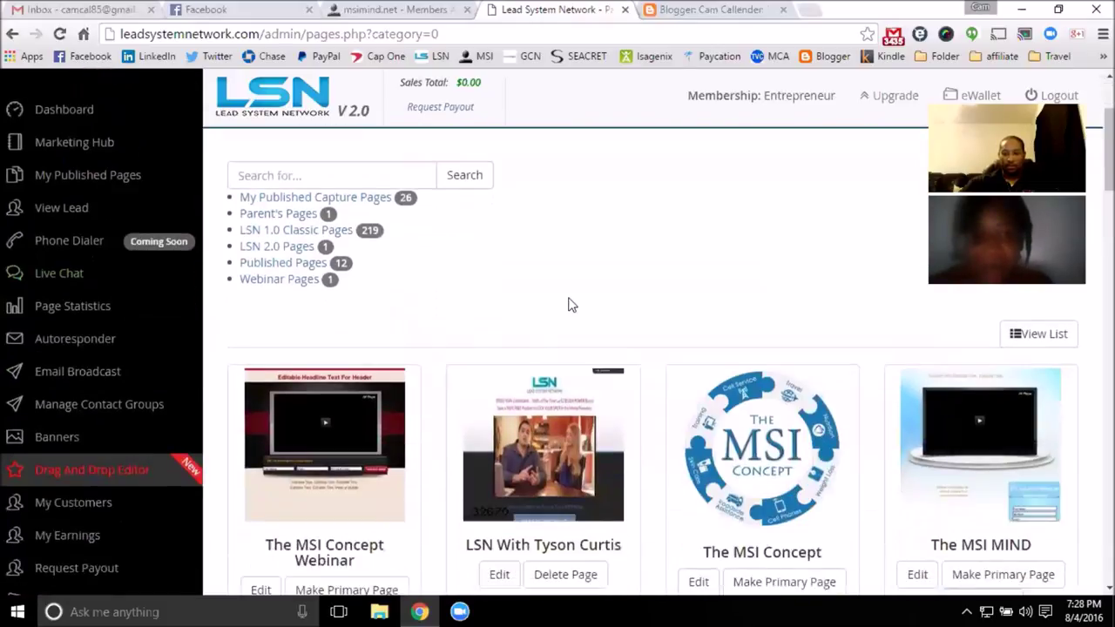
{"action": "scroll", "coordinate": [571, 302], "scroll_direction": "up", "scroll_amount": 2}
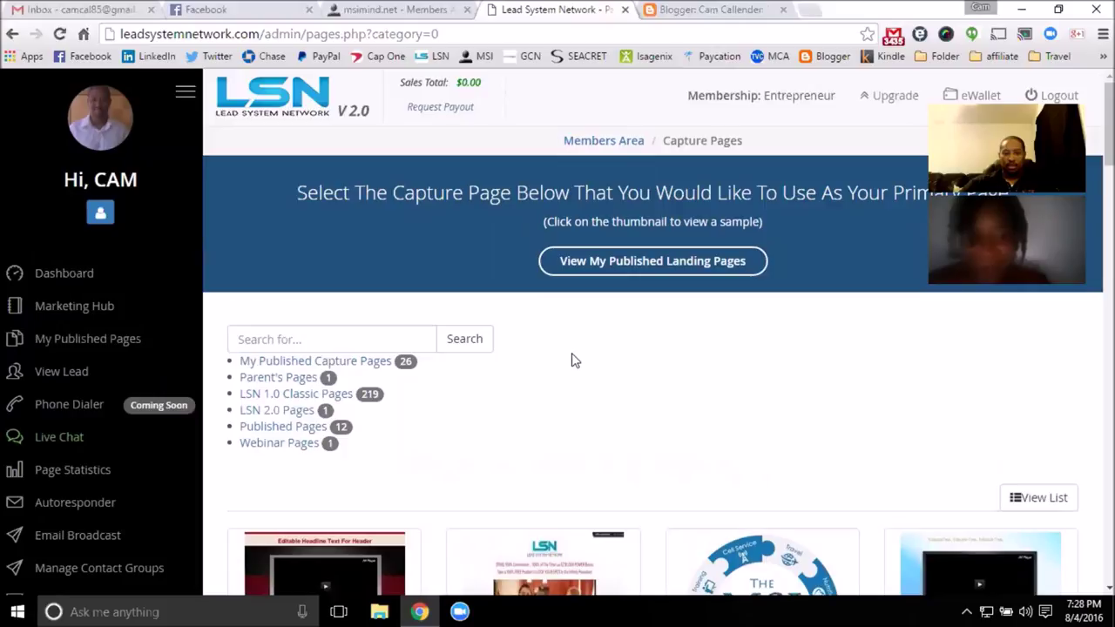
{"action": "scroll", "coordinate": [571, 359], "scroll_direction": "down", "scroll_amount": 3}
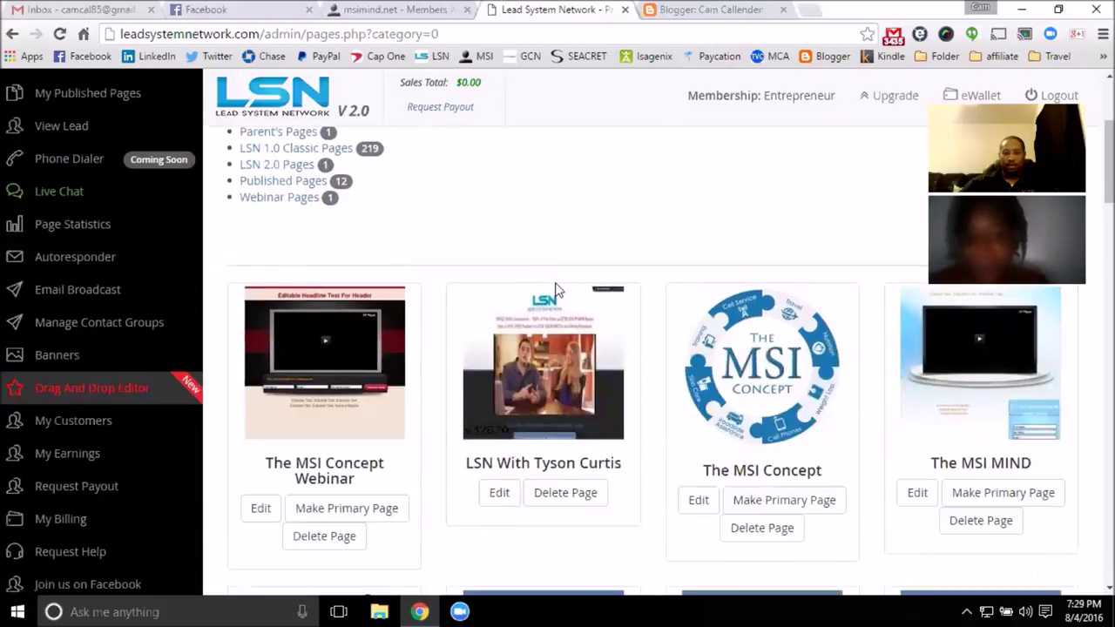
{"action": "scroll", "coordinate": [557, 290], "scroll_direction": "up", "scroll_amount": 2}
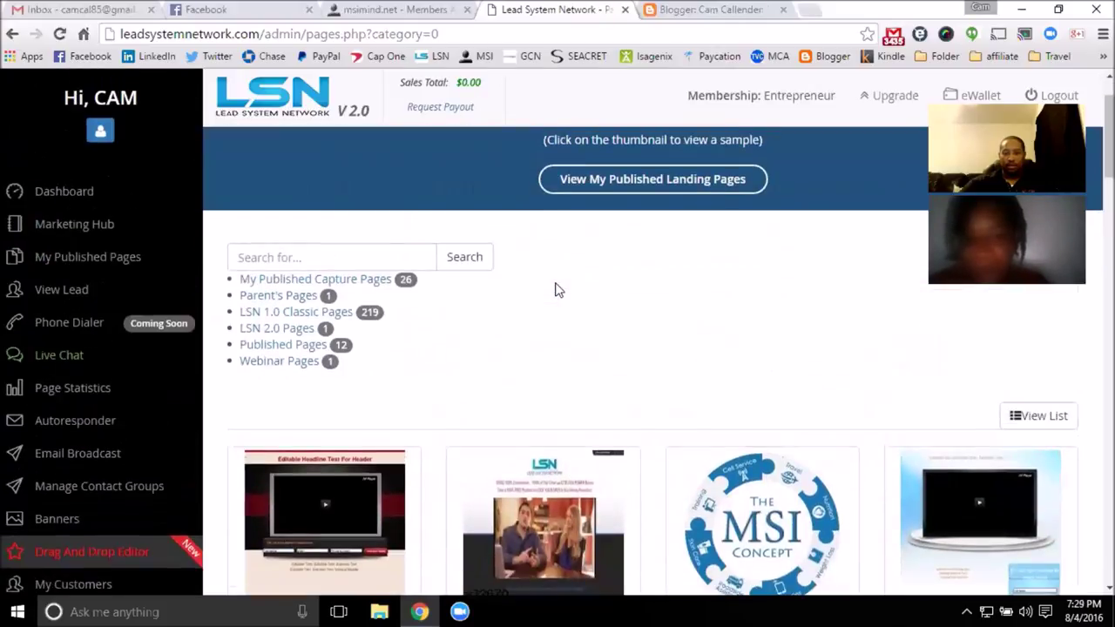
- Revisit the Autoresponder page, then browse further down the thumbnails in My Published Pages
{"action": "left_click", "coordinate": [145, 426]}
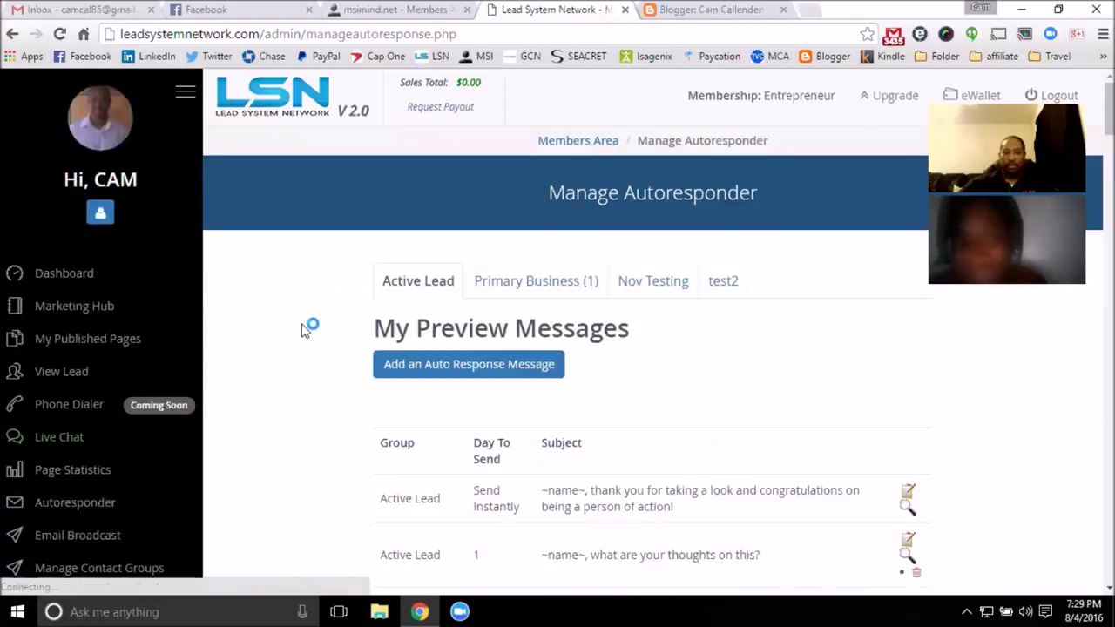
{"action": "left_click", "coordinate": [111, 343]}
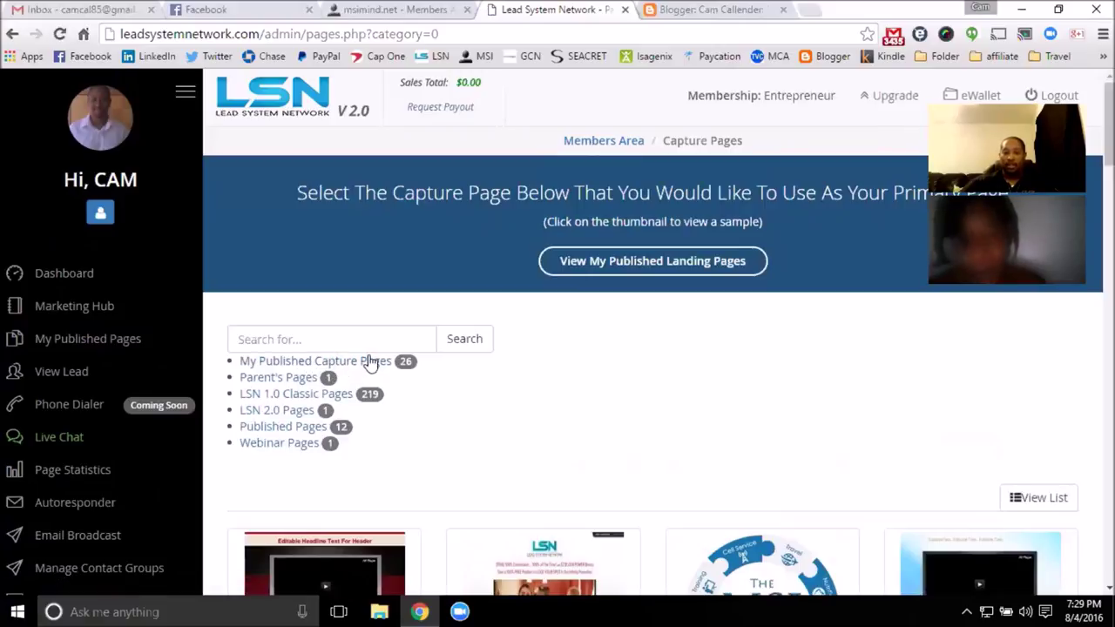
{"action": "scroll", "coordinate": [507, 319], "scroll_direction": "down", "scroll_amount": 6}
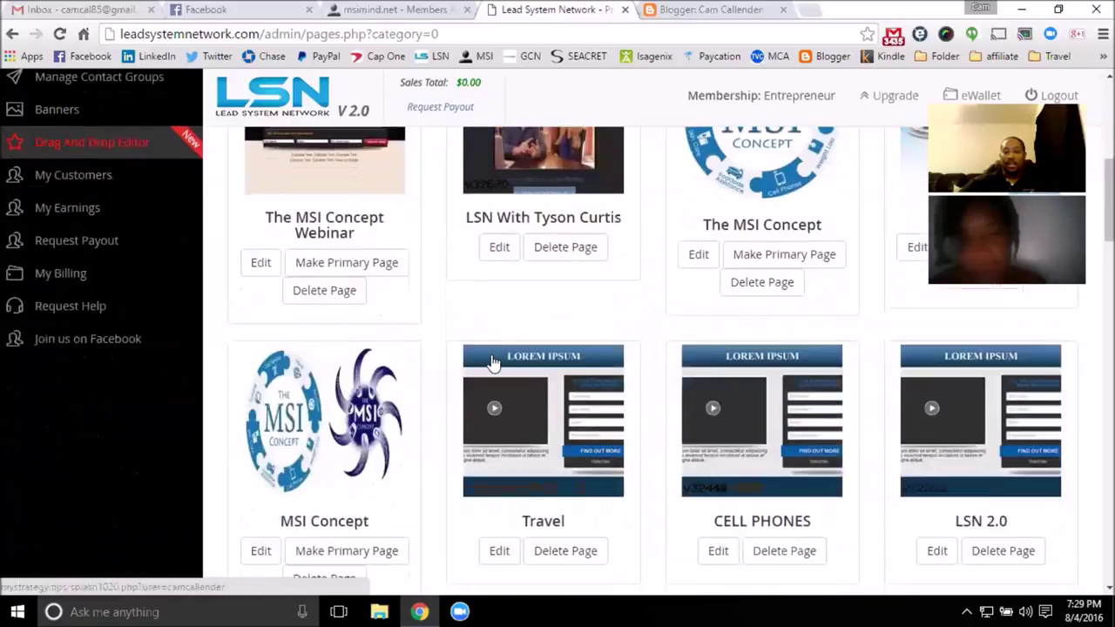
{"action": "scroll", "coordinate": [491, 291], "scroll_direction": "up", "scroll_amount": 3}
- Go to My Pages in the Drag And Drop Editor and open the settings of the MSI Mind page
{"action": "left_click", "coordinate": [167, 404]}
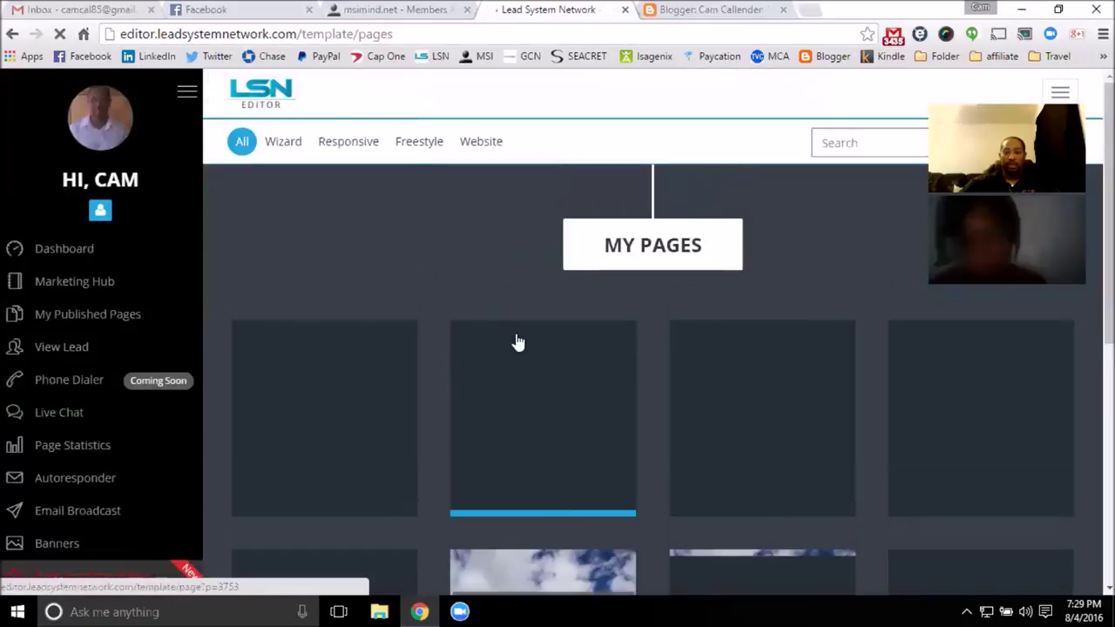
{"action": "mouse_move", "coordinate": [521, 481]}
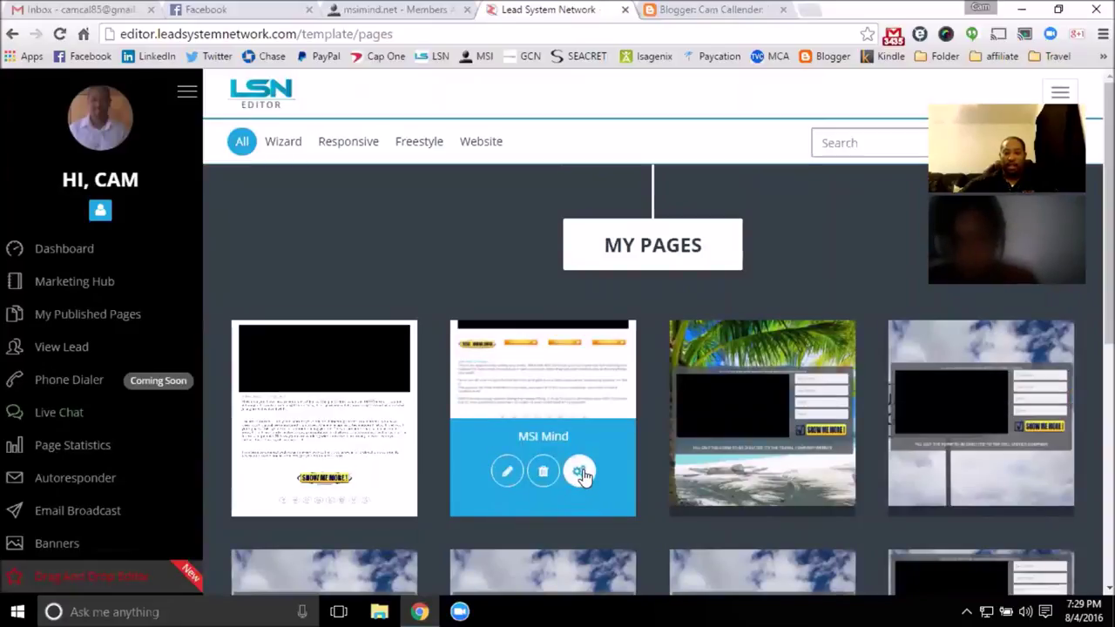
{"action": "scroll", "coordinate": [580, 478], "scroll_direction": "down", "scroll_amount": 1}
{"action": "left_click", "coordinate": [582, 390]}
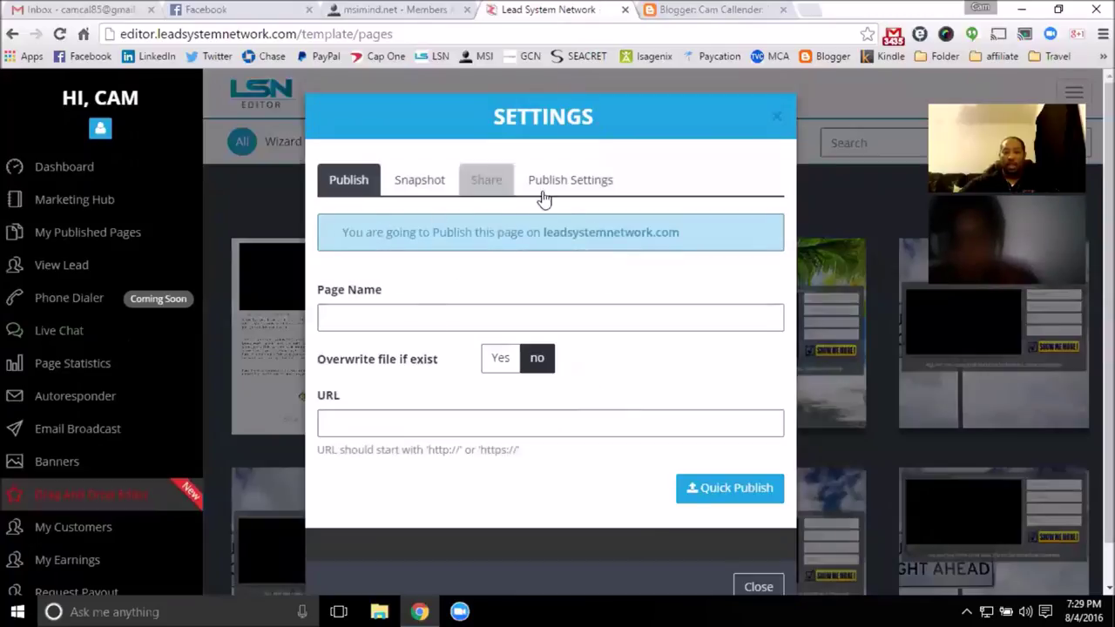
- Check the Page Name and URL fields in the MSI Mind publish settings, then close the settings without publishing
{"action": "left_click", "coordinate": [406, 324]}
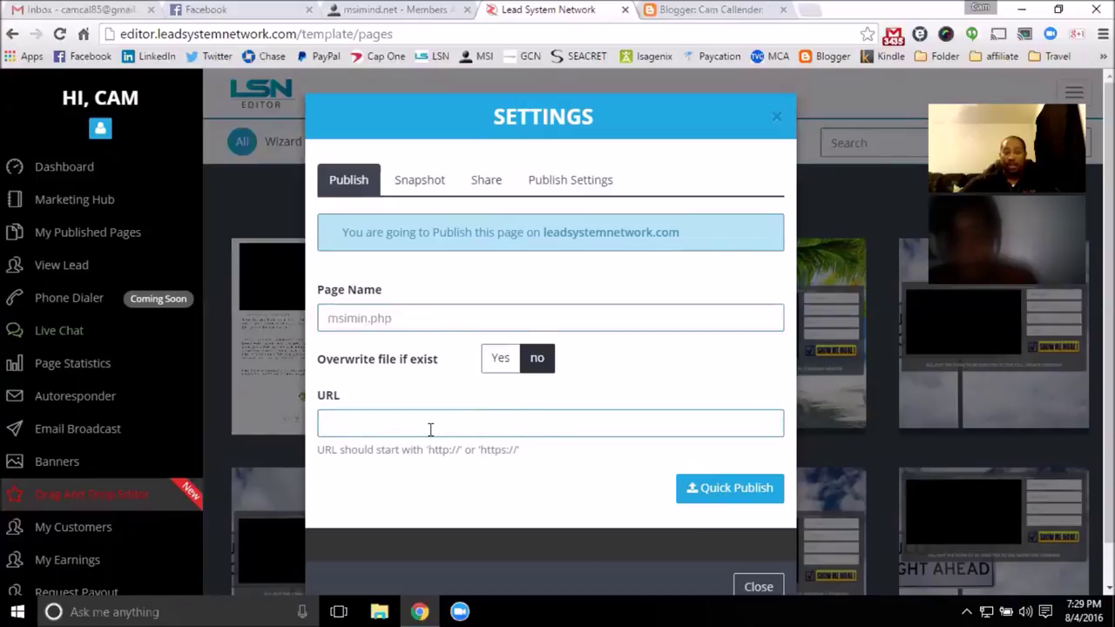
{"action": "left_click", "coordinate": [431, 429]}
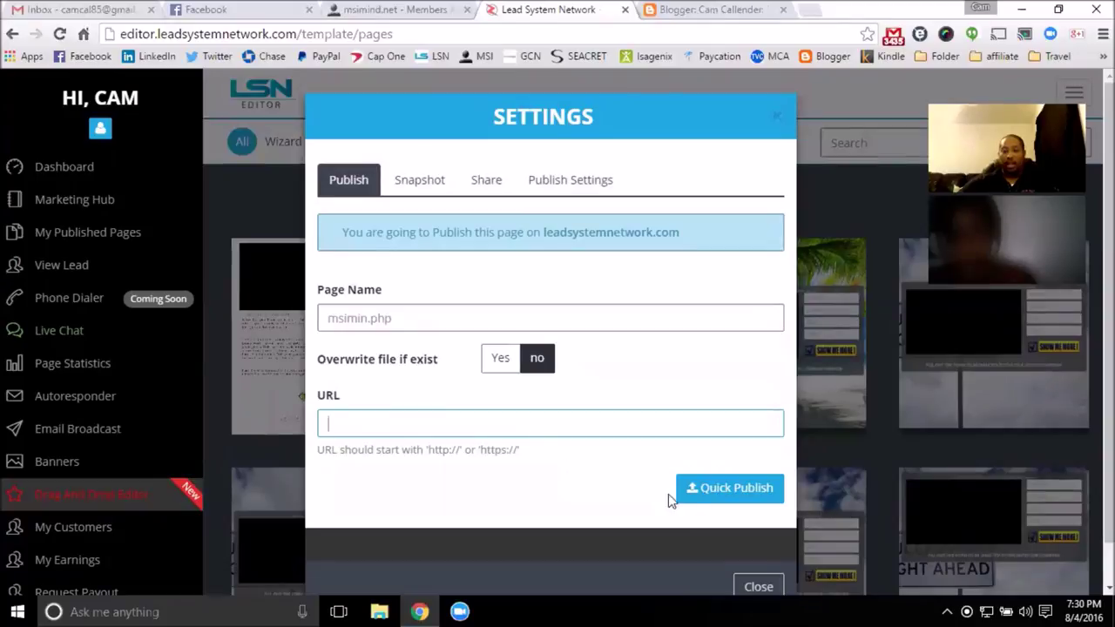
{"action": "scroll", "coordinate": [347, 513], "scroll_direction": "down", "scroll_amount": 1}
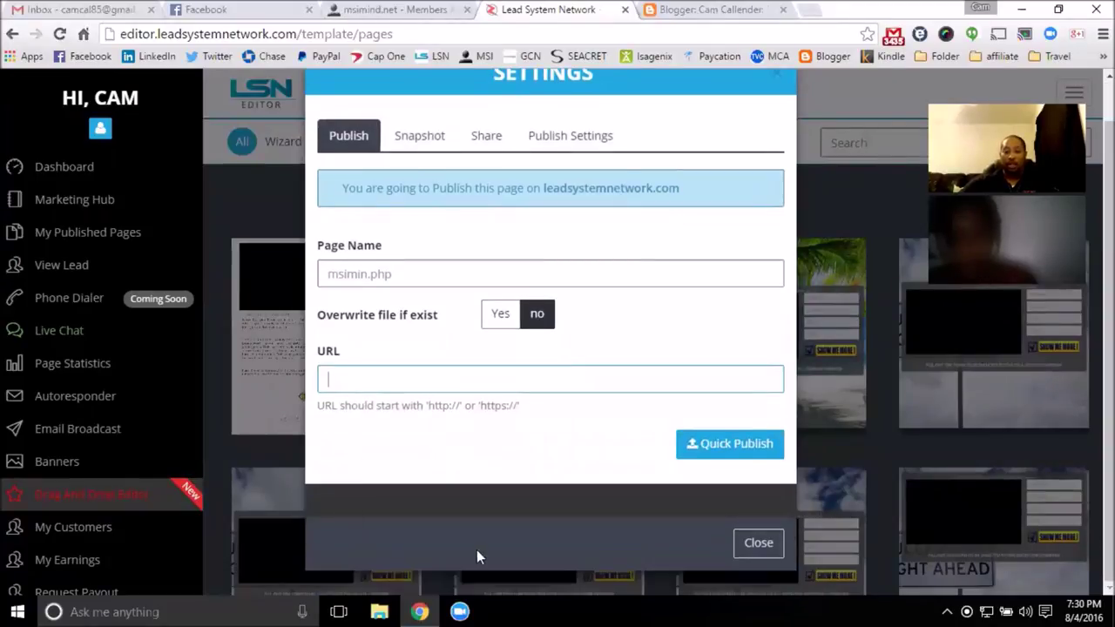
{"action": "left_click", "coordinate": [758, 543]}
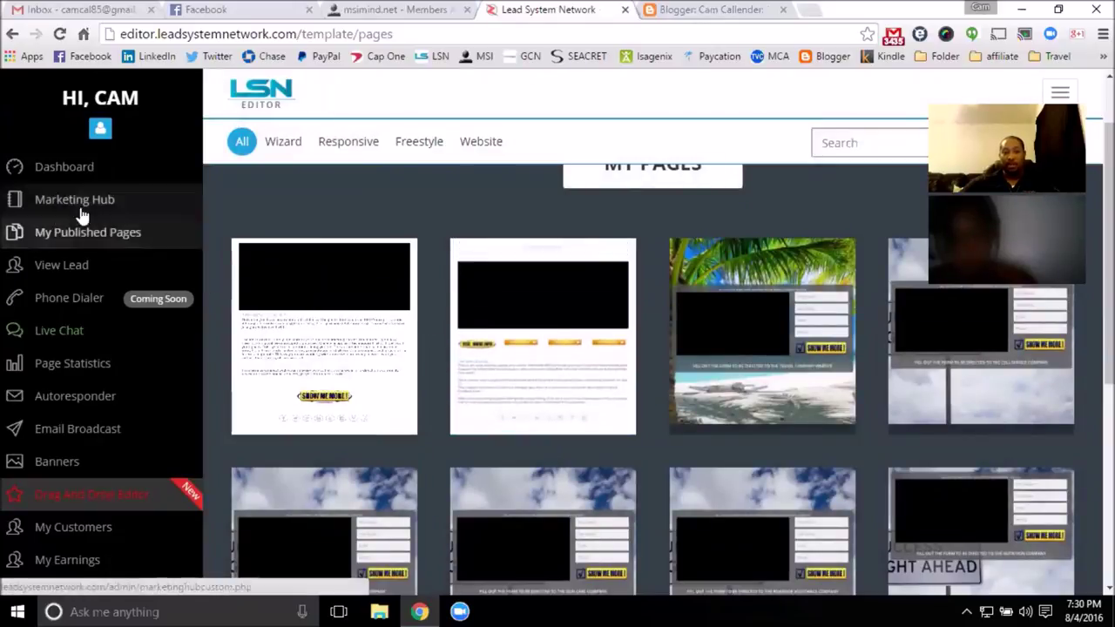
- Copy the link address of The MSI Concept capture page from My Published Pages
{"action": "left_click", "coordinate": [126, 244]}
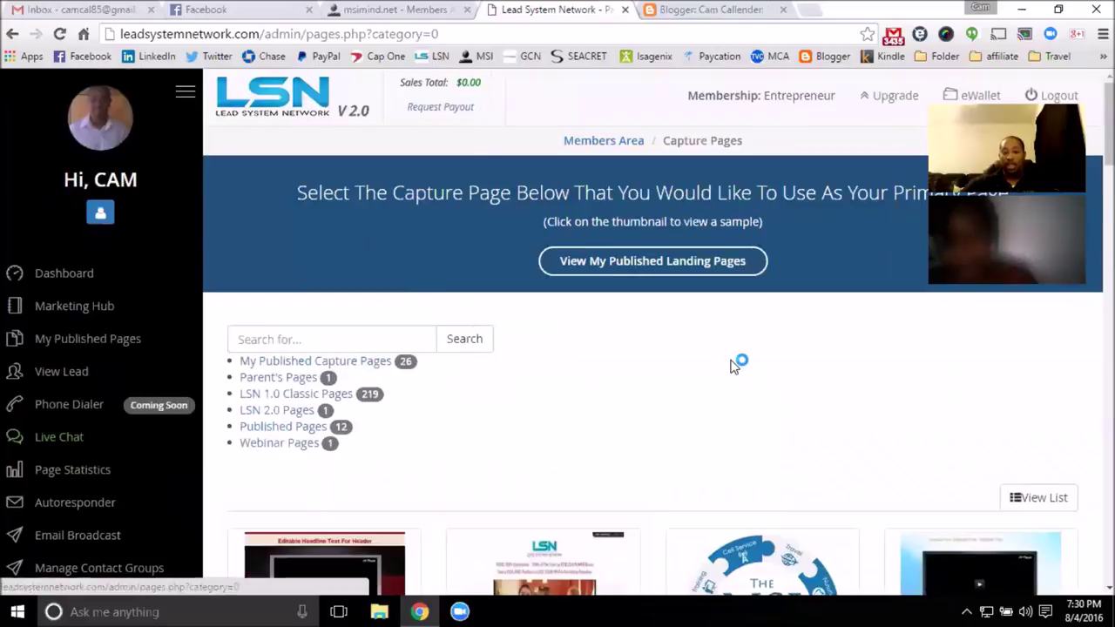
{"action": "scroll", "coordinate": [737, 364], "scroll_direction": "down", "scroll_amount": 3}
{"action": "right_click", "coordinate": [754, 357]}
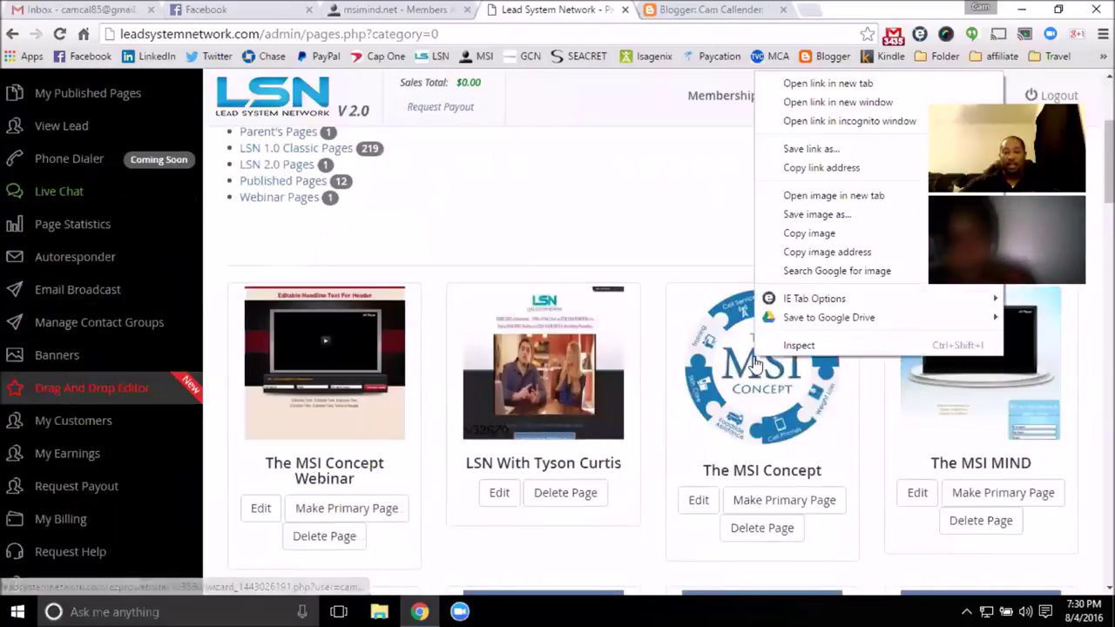
{"action": "left_click", "coordinate": [836, 167]}
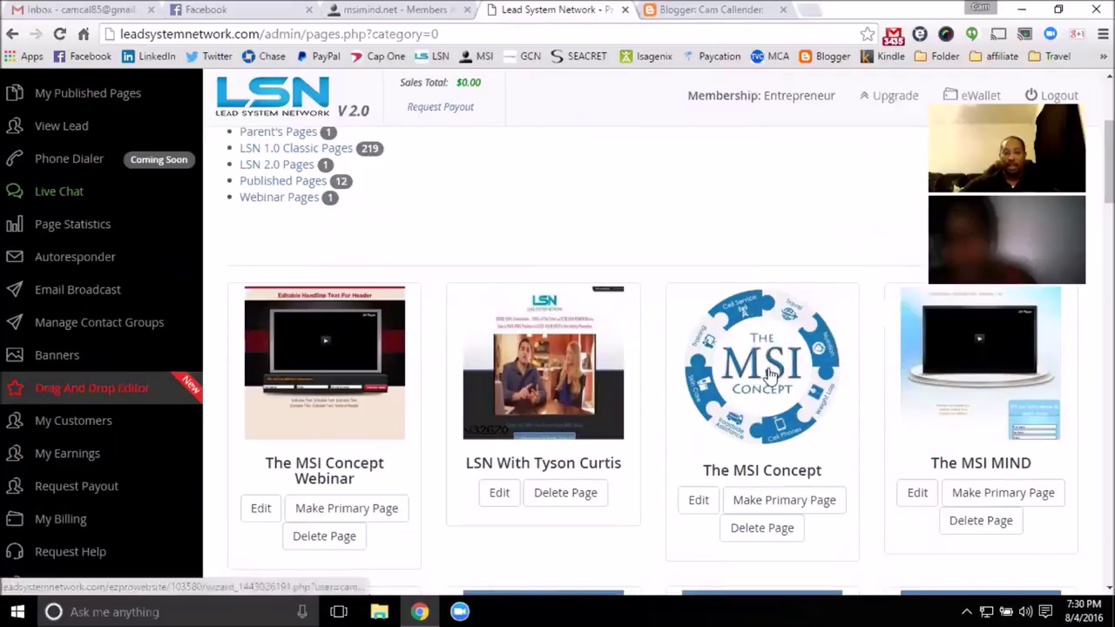
- Open The MSI Concept capture page in a new tab and examine its full web address
{"action": "middle_click", "coordinate": [771, 372]}
{"action": "left_click", "coordinate": [667, 10]}
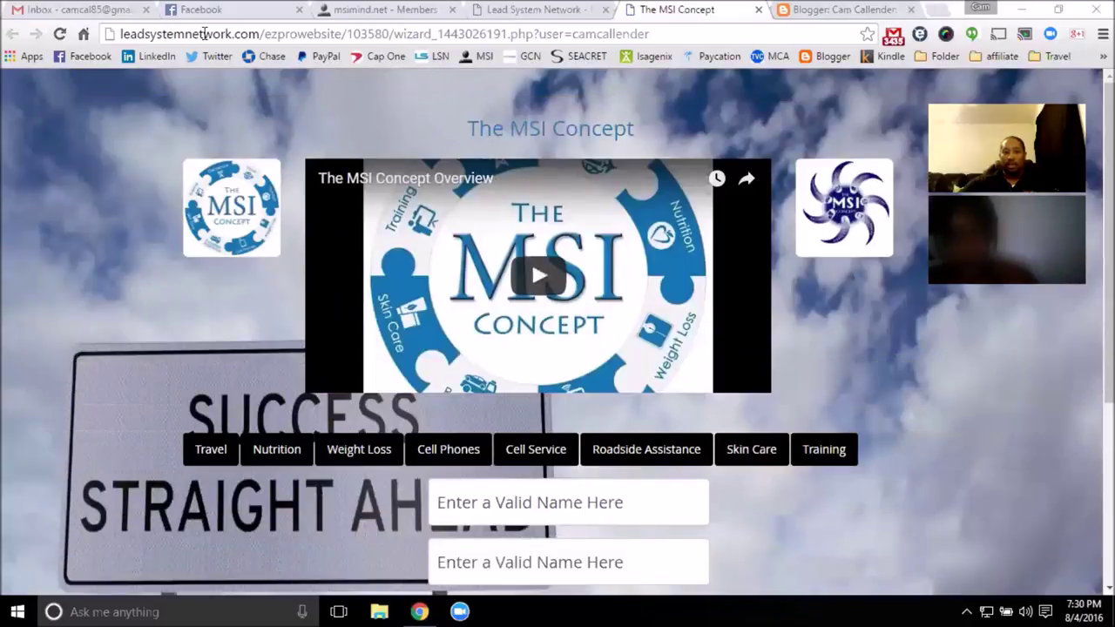
{"action": "left_click", "coordinate": [169, 33]}
{"action": "left_click_drag", "start_coordinate": [166, 34], "coordinate": [790, 47]}
{"action": "left_click", "coordinate": [708, 34]}
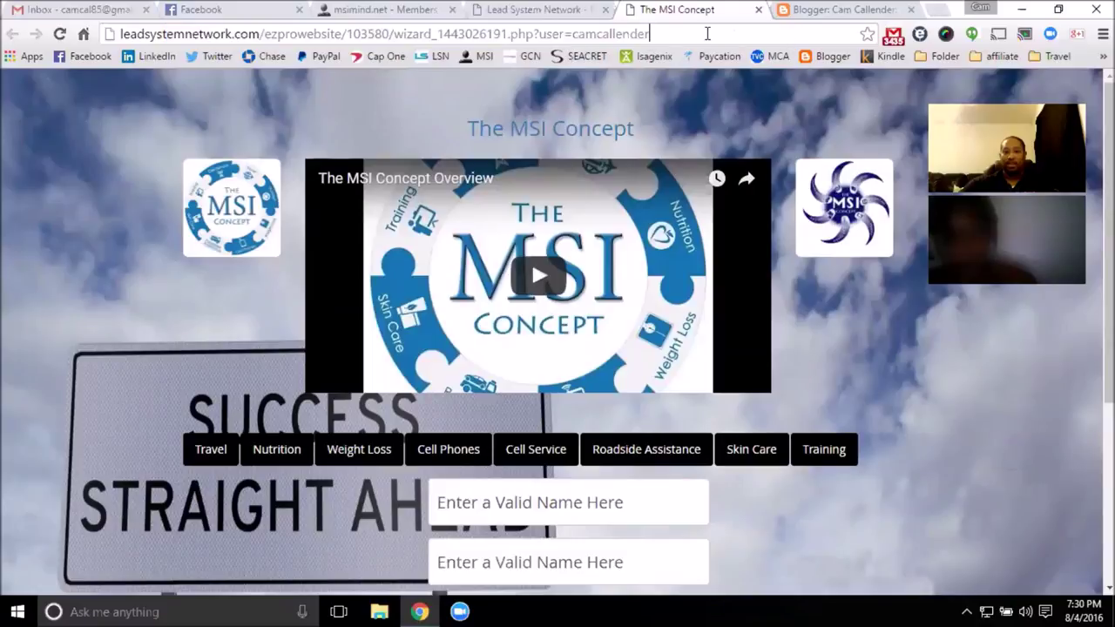
- Close The MSI Concept page and browse the capture pages listed in My Published Pages
{"action": "left_click", "coordinate": [758, 9]}
{"action": "scroll", "coordinate": [691, 299], "scroll_direction": "down", "scroll_amount": 3}
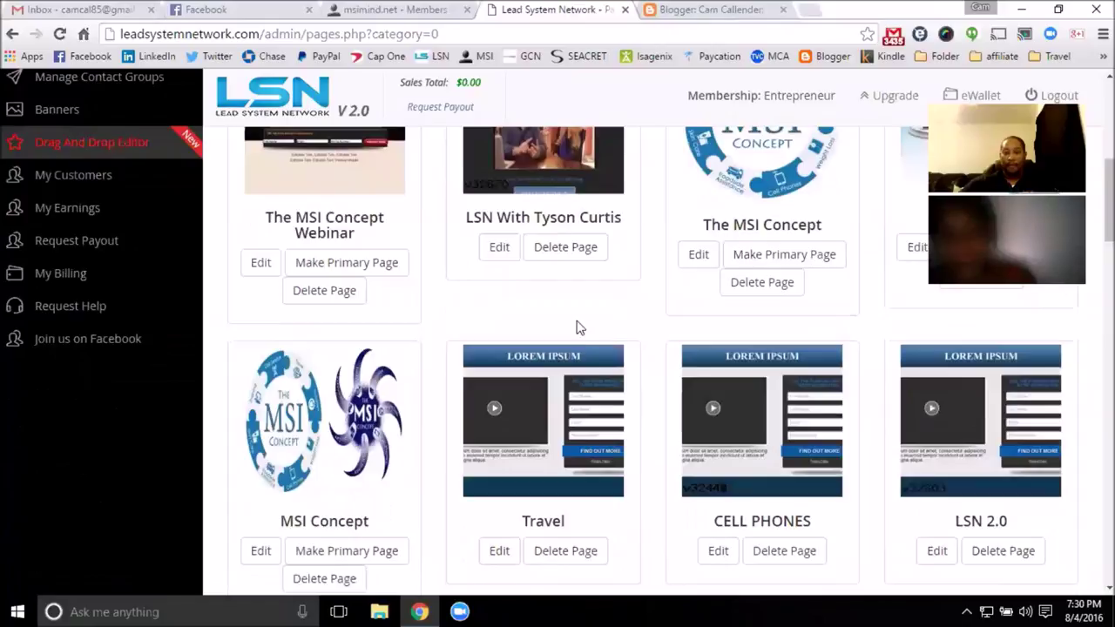
{"action": "scroll", "coordinate": [589, 331], "scroll_direction": "up", "scroll_amount": 2}
{"action": "scroll", "coordinate": [538, 348], "scroll_direction": "up", "scroll_amount": 3}
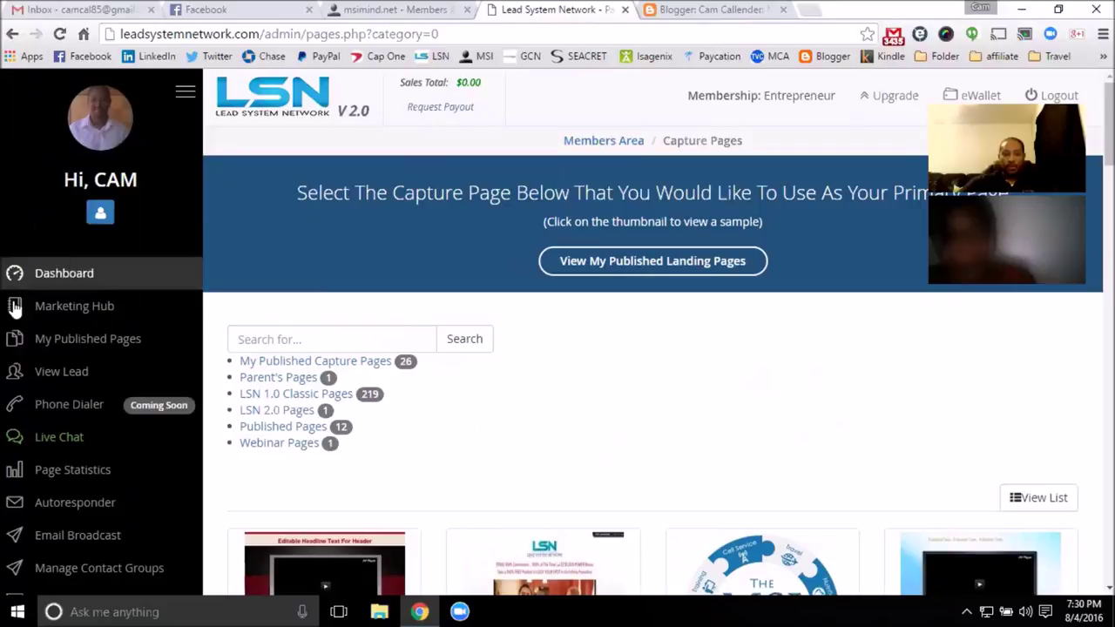
{"action": "left_click", "coordinate": [82, 339]}
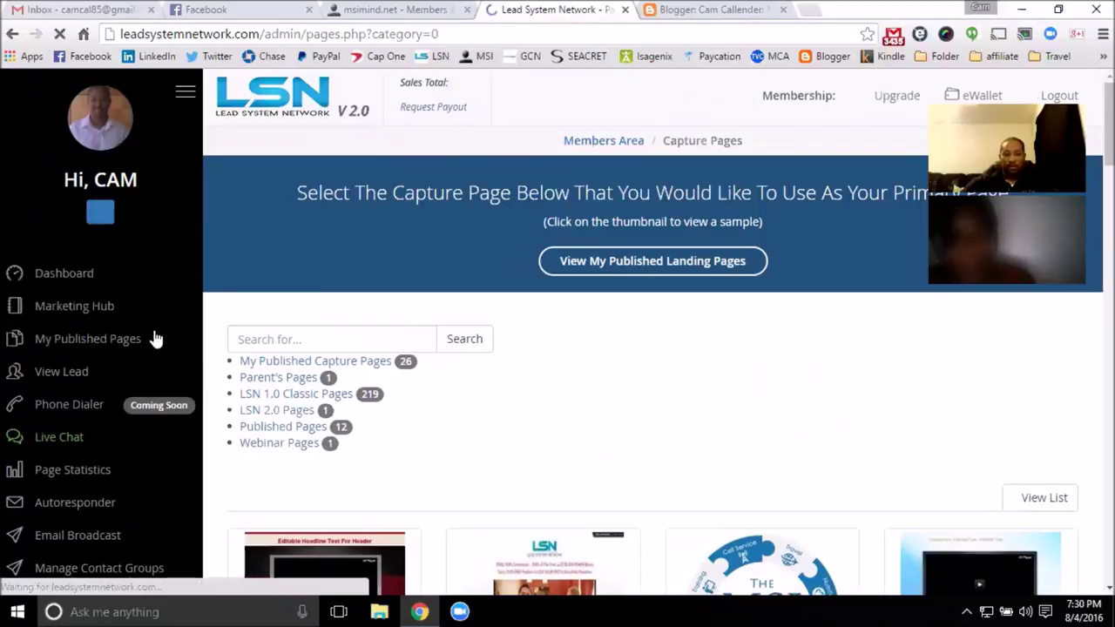
{"action": "scroll", "coordinate": [470, 309], "scroll_direction": "down", "scroll_amount": 3}
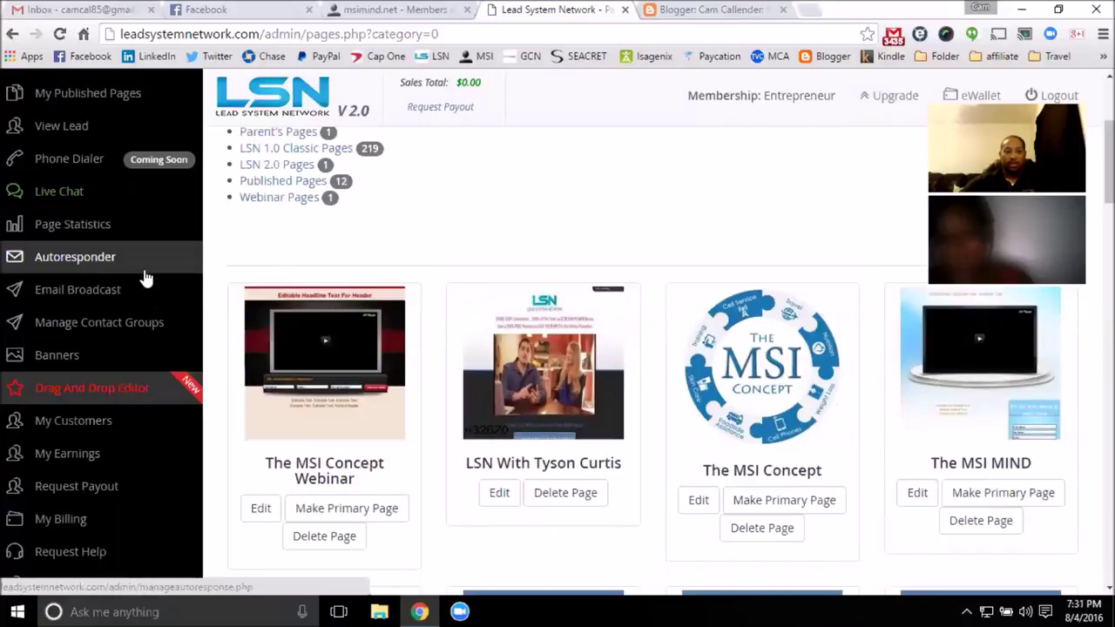
{"action": "scroll", "coordinate": [147, 277], "scroll_direction": "up", "scroll_amount": 2}
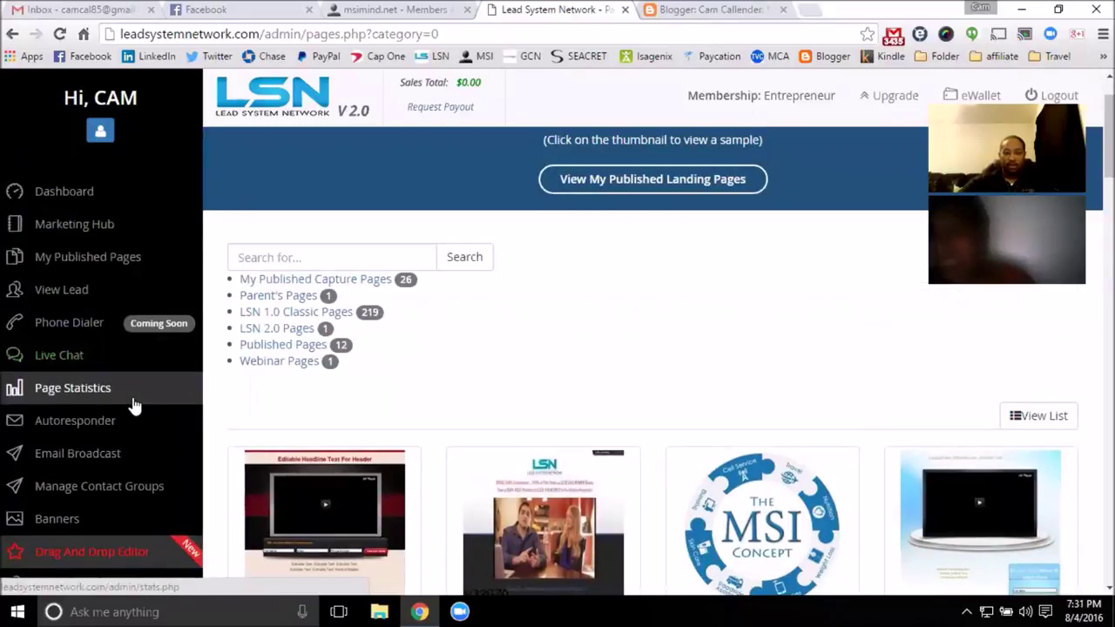
{"action": "scroll", "coordinate": [560, 336], "scroll_direction": "down", "scroll_amount": 2}
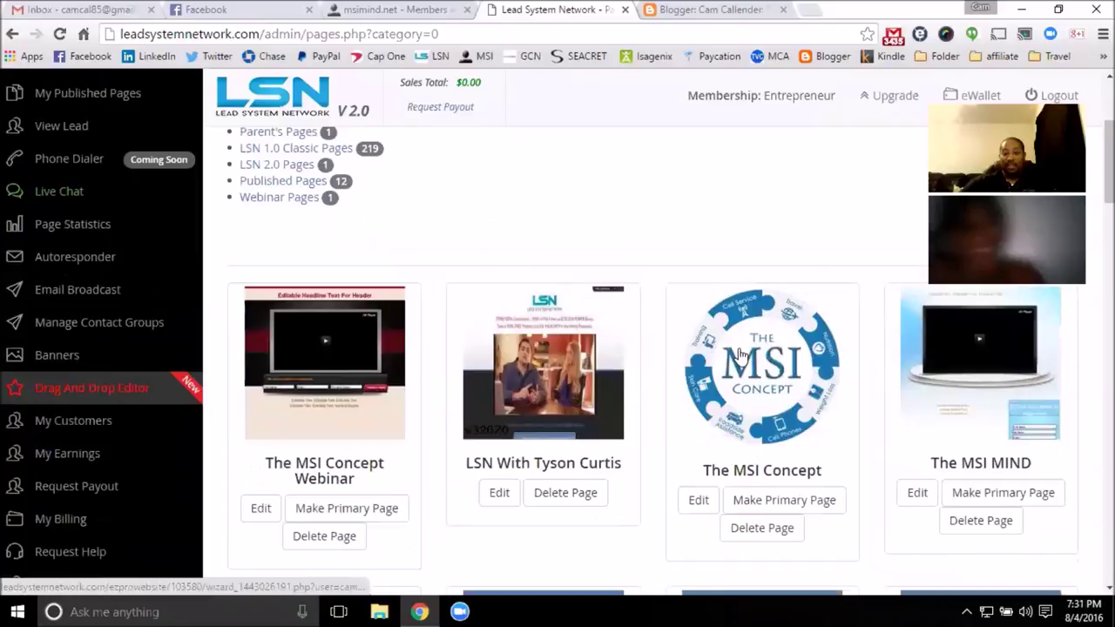
{"action": "scroll", "coordinate": [634, 367], "scroll_direction": "down", "scroll_amount": 2}
{"action": "scroll", "coordinate": [634, 367], "scroll_direction": "down", "scroll_amount": 2}
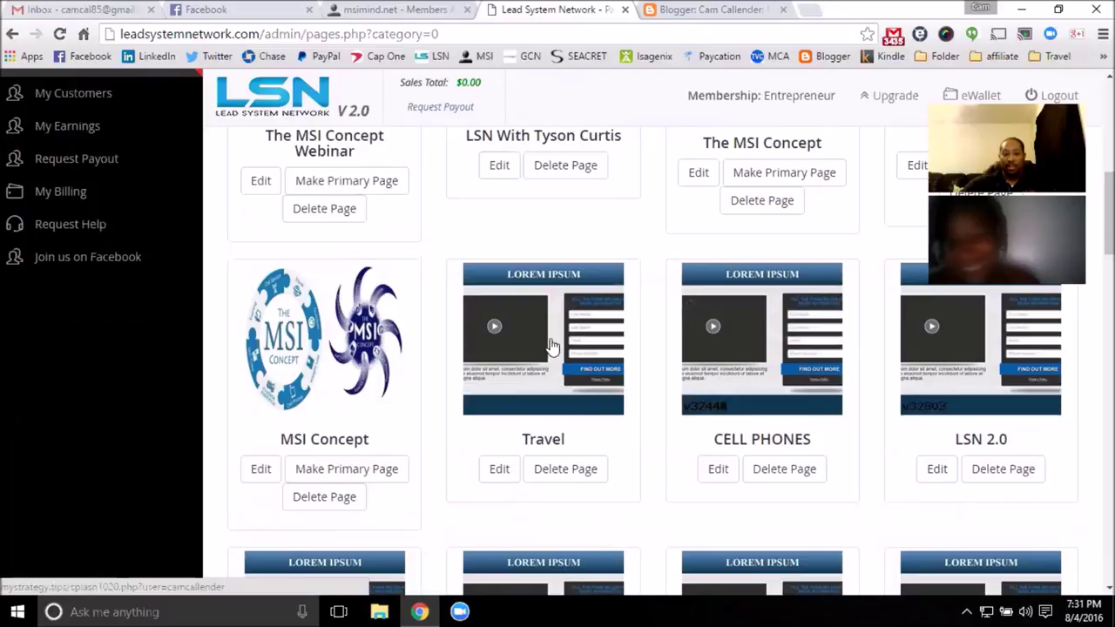
- Open the Travel capture page, examine its heading, video and sign-up form, and close it again
{"action": "left_click", "coordinate": [551, 346]}
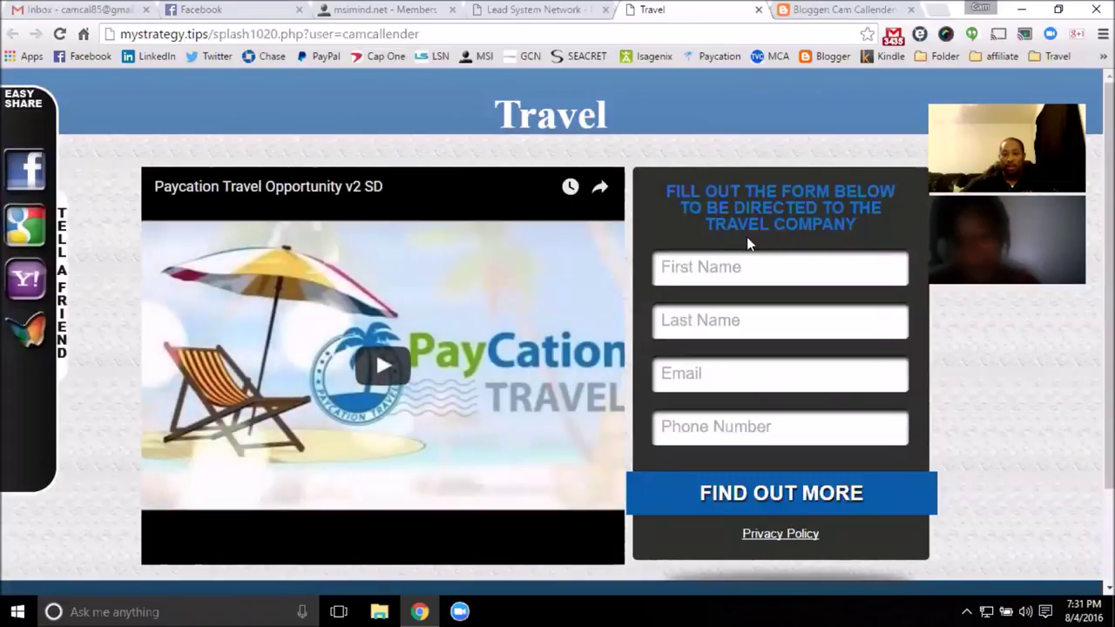
{"action": "left_click_drag", "start_coordinate": [716, 225], "coordinate": [774, 225]}
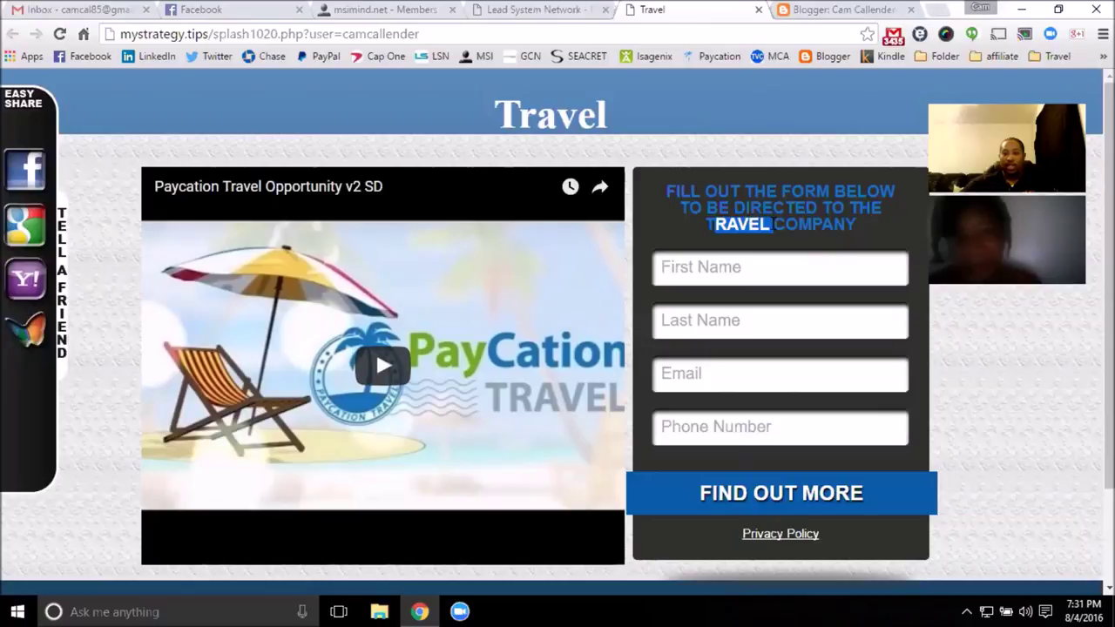
{"action": "left_click_drag", "start_coordinate": [693, 122], "coordinate": [460, 139]}
{"action": "left_click", "coordinate": [808, 137]}
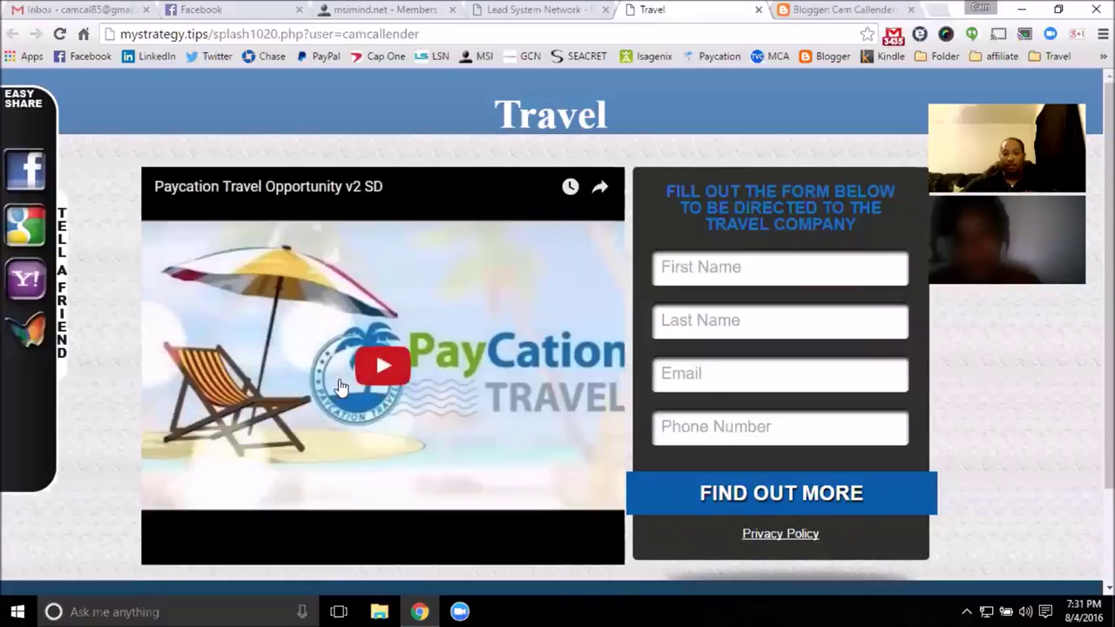
{"action": "left_click", "coordinate": [759, 10]}
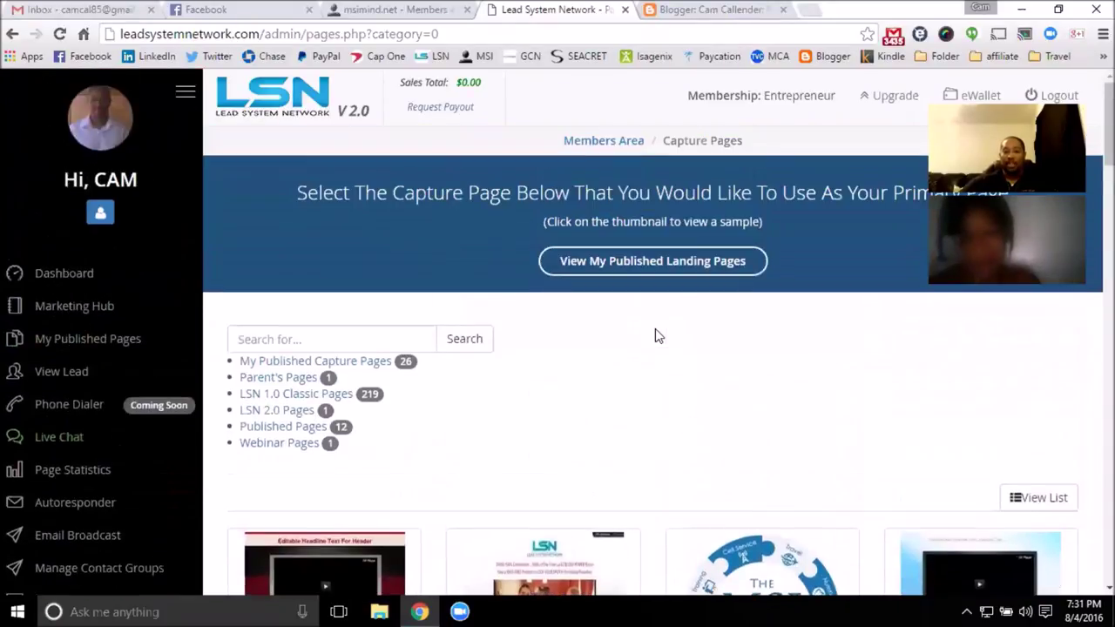
- Go from the published pages to the Manage Contacts list of leads and dismiss the alert
{"action": "scroll", "coordinate": [658, 336], "scroll_direction": "down", "scroll_amount": 5}
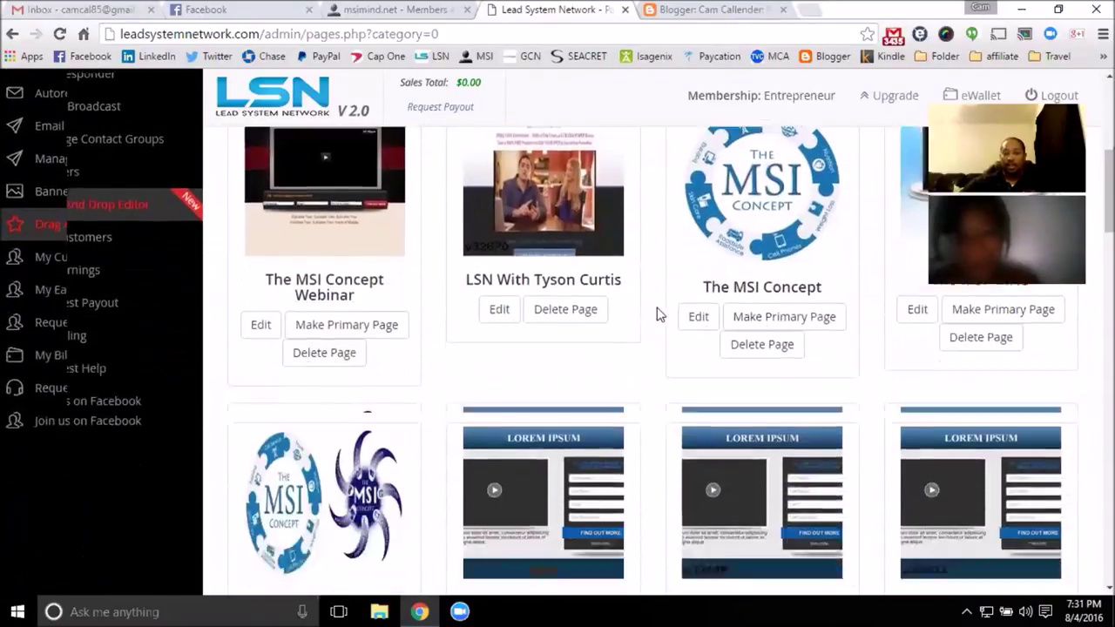
{"action": "scroll", "coordinate": [657, 315], "scroll_direction": "down", "scroll_amount": 3}
{"action": "scroll", "coordinate": [657, 316], "scroll_direction": "up", "scroll_amount": 8}
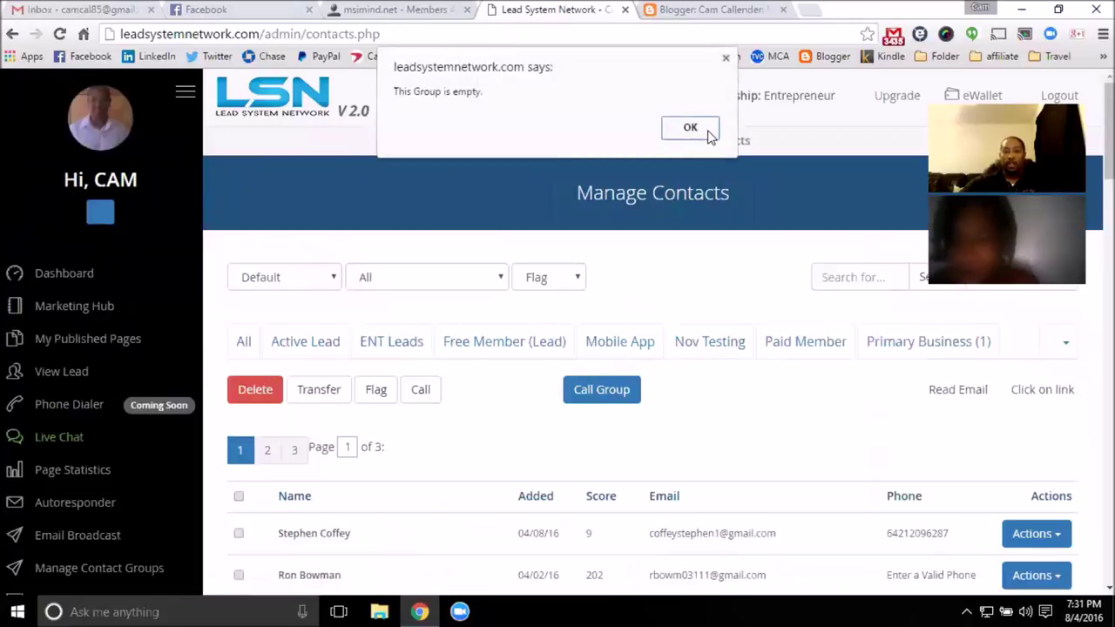
{"action": "left_click", "coordinate": [690, 128]}
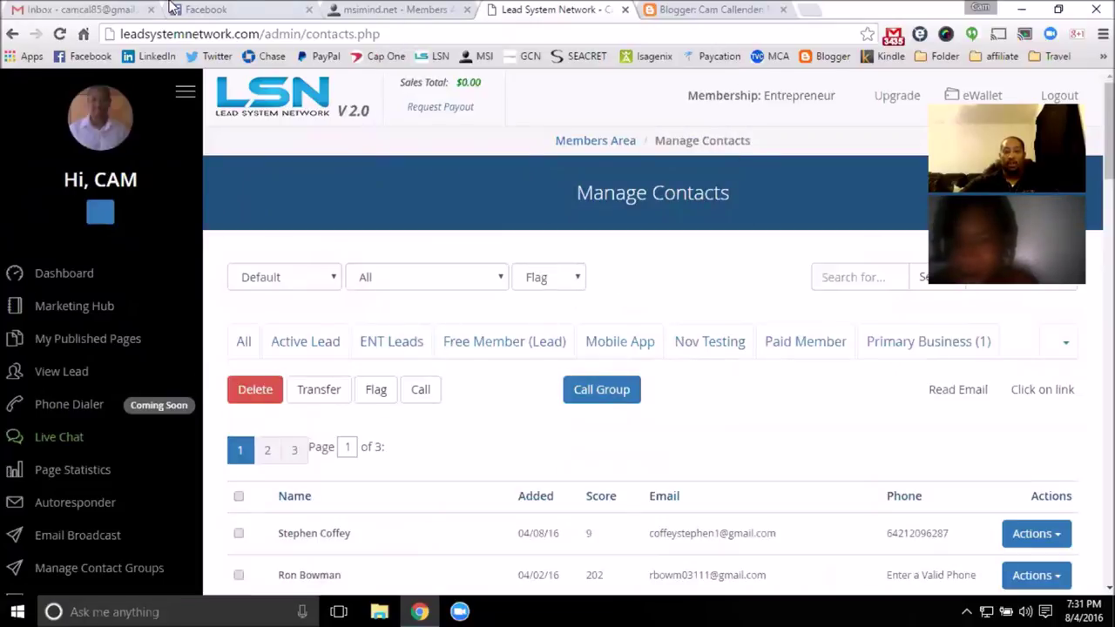
- Switch to Gmail and examine the lead's contact details in the newest New Capture Page Lead email under the Leads label
{"action": "left_click", "coordinate": [111, 10]}
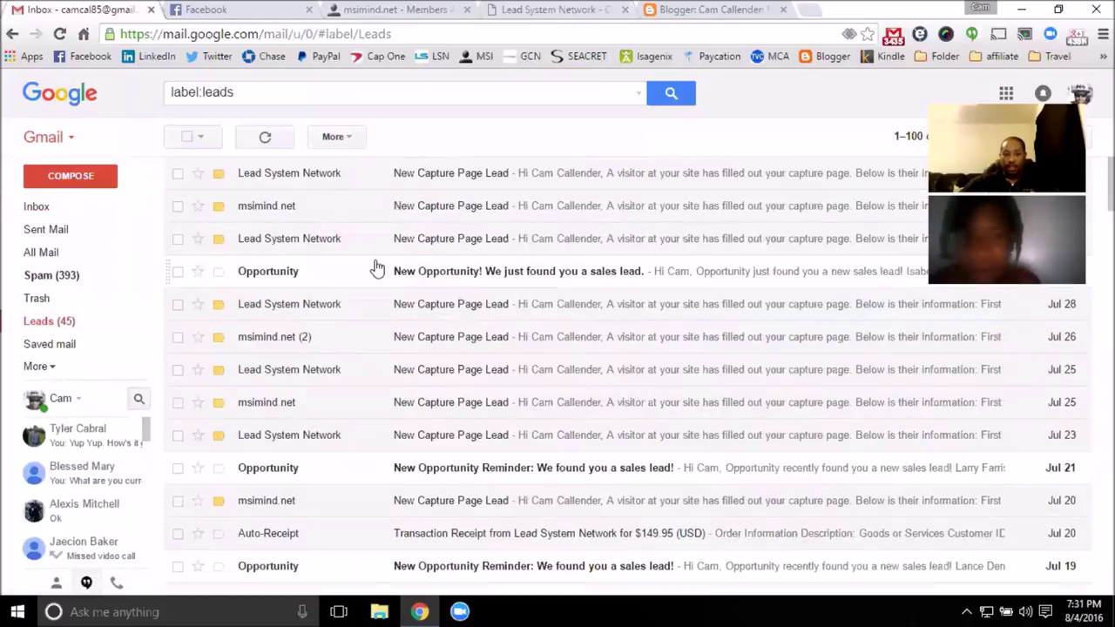
{"action": "left_click", "coordinate": [429, 179]}
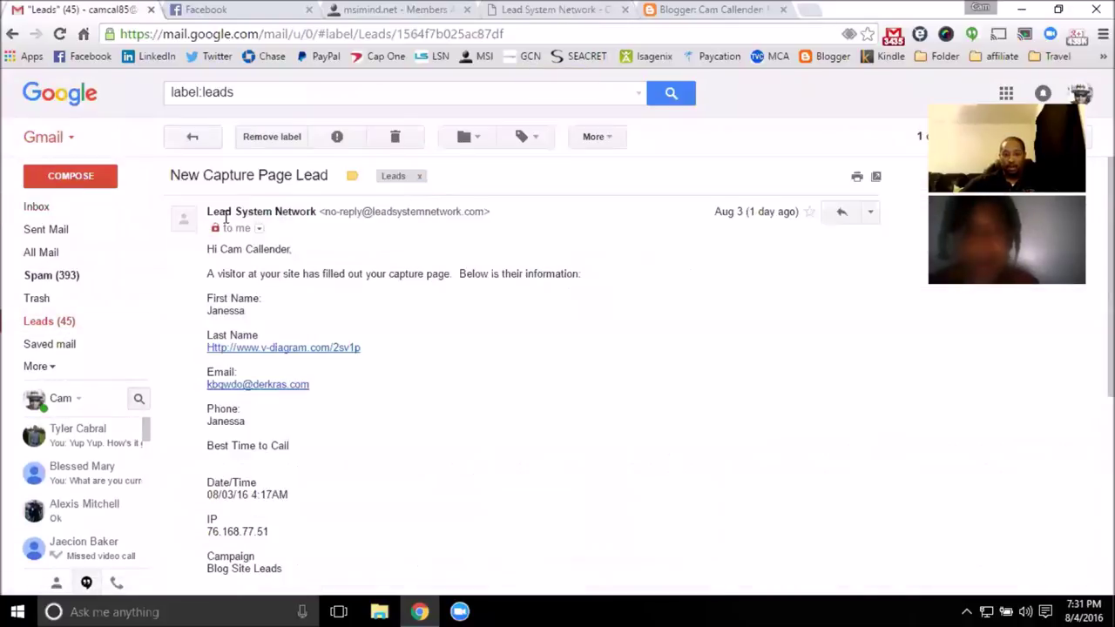
{"action": "scroll", "coordinate": [262, 292], "scroll_direction": "down", "scroll_amount": 2}
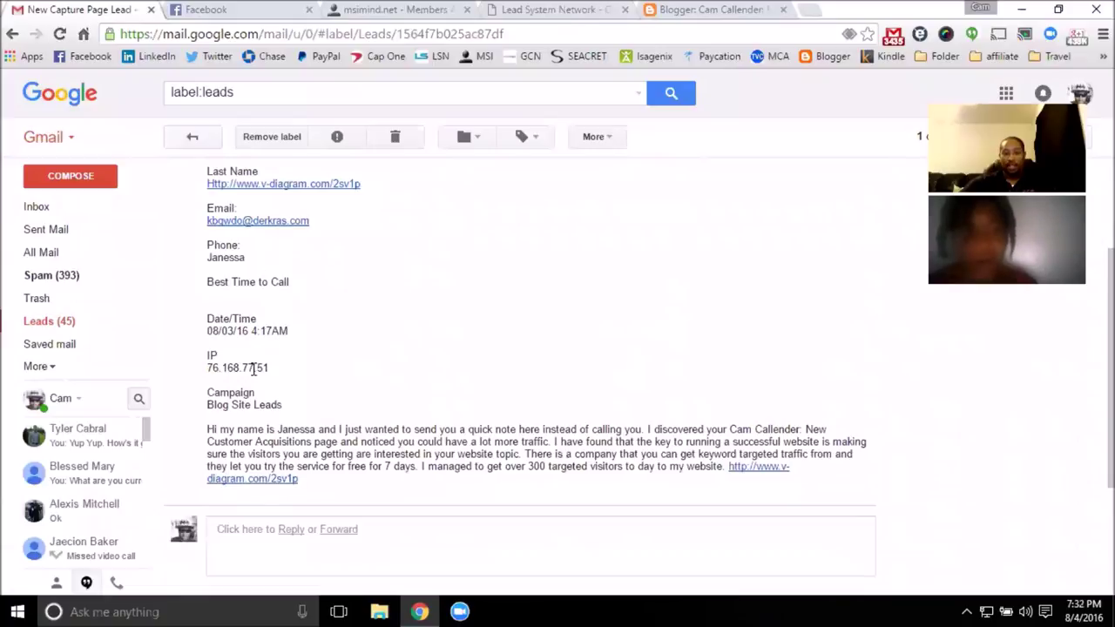
{"action": "scroll", "coordinate": [273, 405], "scroll_direction": "up", "scroll_amount": 2}
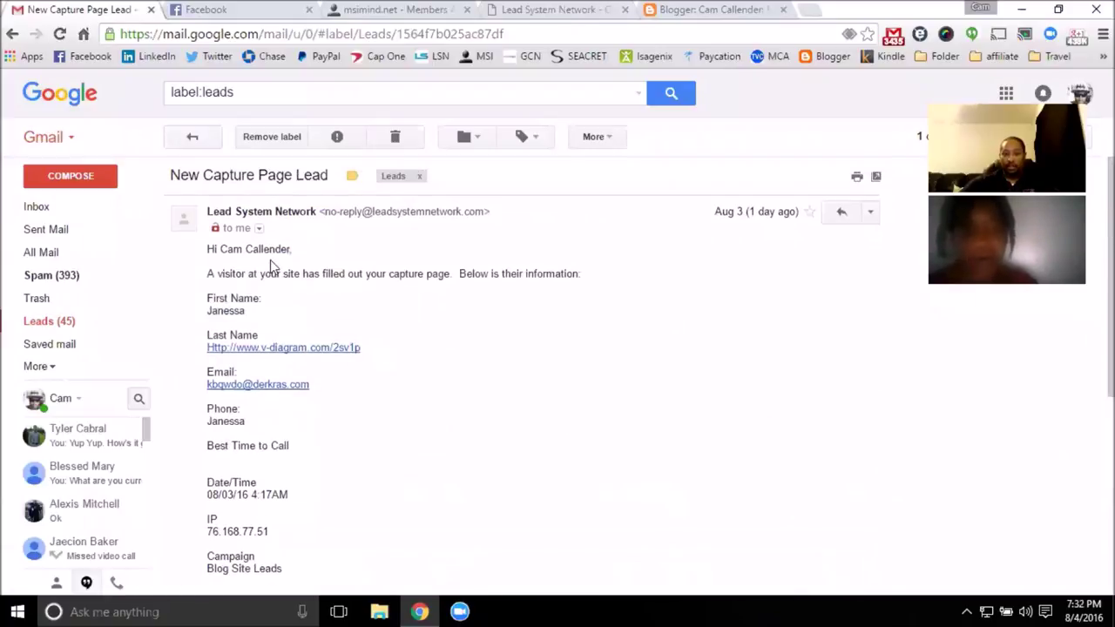
{"action": "scroll", "coordinate": [255, 255], "scroll_direction": "down", "scroll_amount": 1}
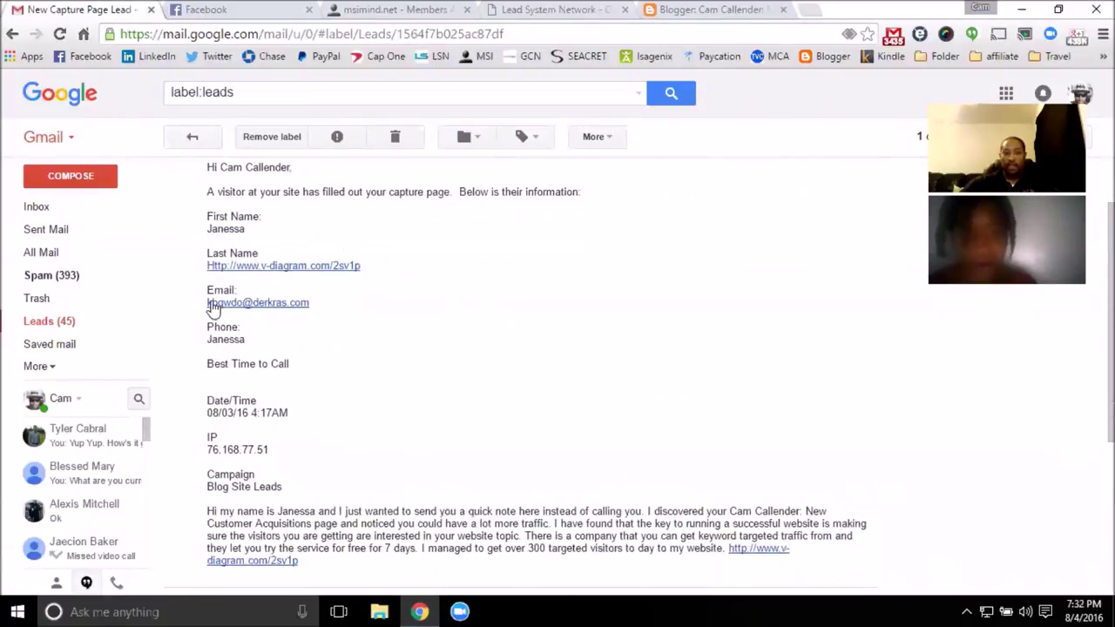
{"action": "left_click_drag", "start_coordinate": [207, 214], "coordinate": [460, 370]}
{"action": "scroll", "coordinate": [447, 368], "scroll_direction": "up", "scroll_amount": 1}
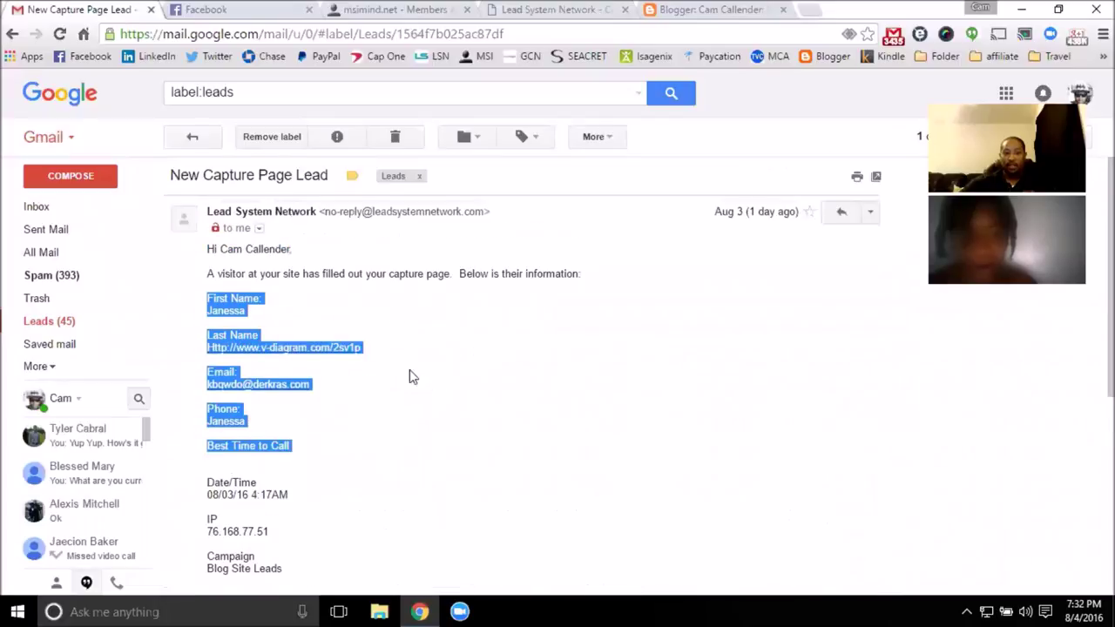
- Check the Jul 30 New Capture Page Lead email from Lead System Network and return to the Leads label
{"action": "left_click", "coordinate": [65, 321]}
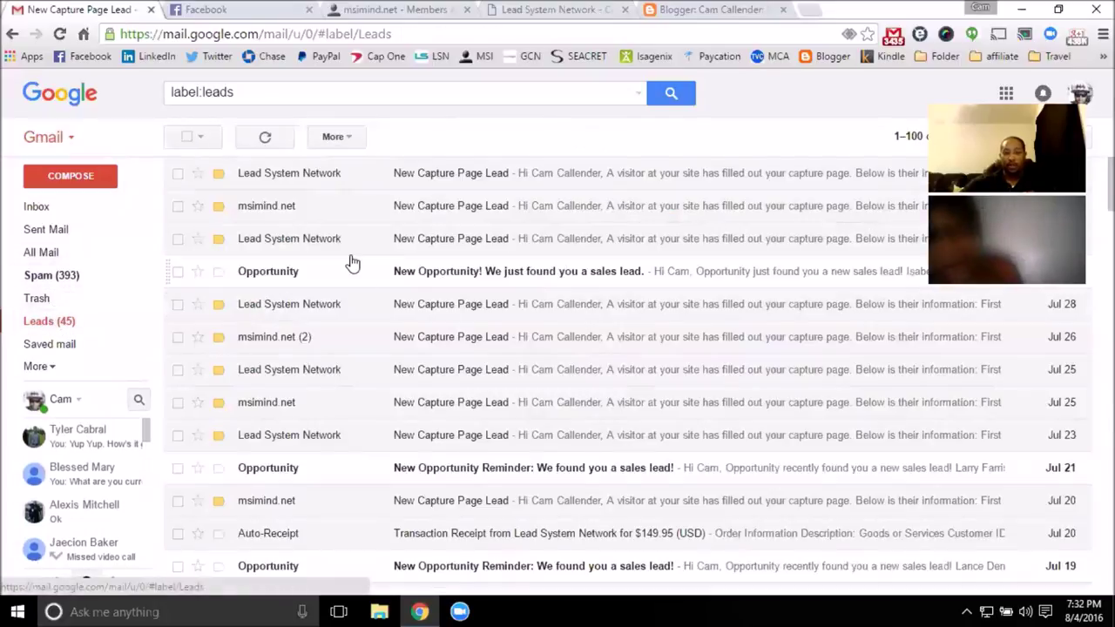
{"action": "left_click", "coordinate": [439, 248]}
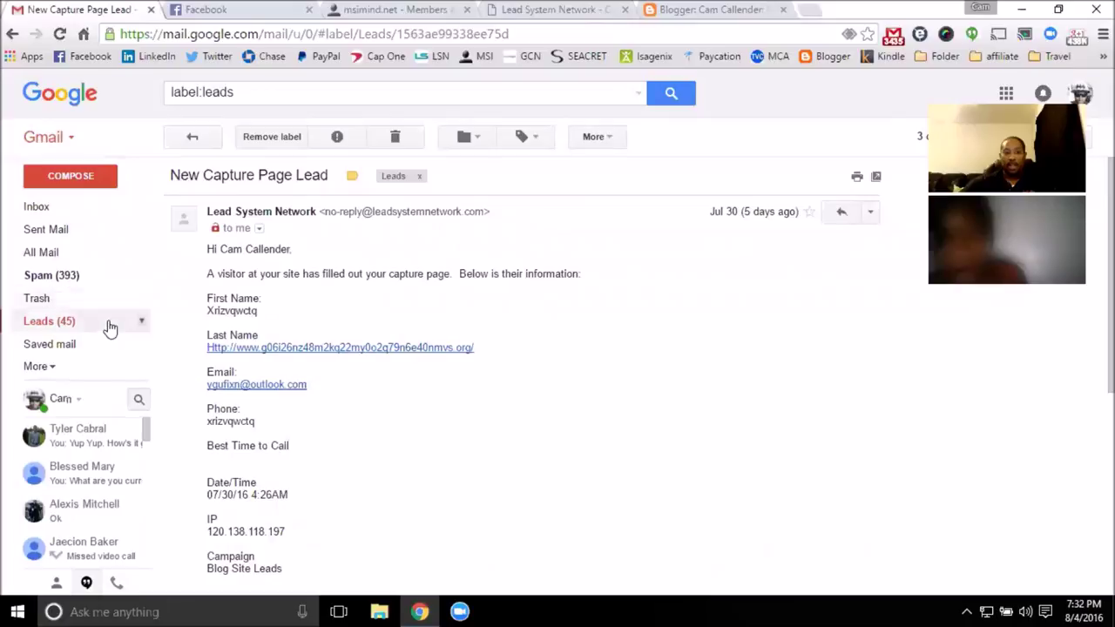
{"action": "left_click", "coordinate": [108, 324]}
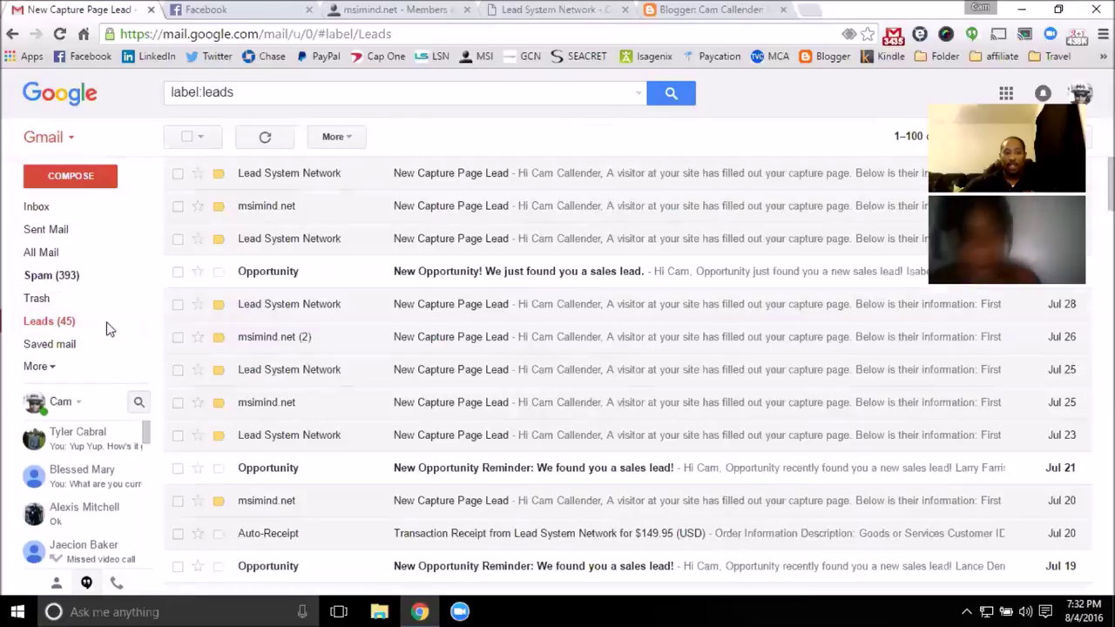
- Reopen the newest capture page lead email, open a new message from the lead's email address, and close it unsent
{"action": "left_click", "coordinate": [464, 176]}
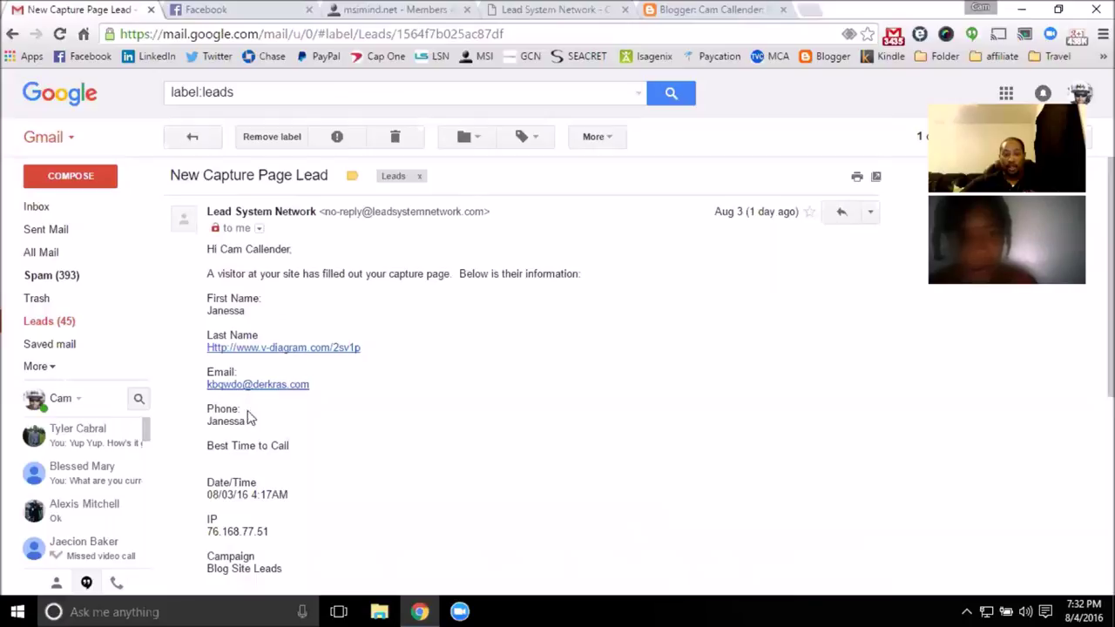
{"action": "left_click", "coordinate": [259, 385]}
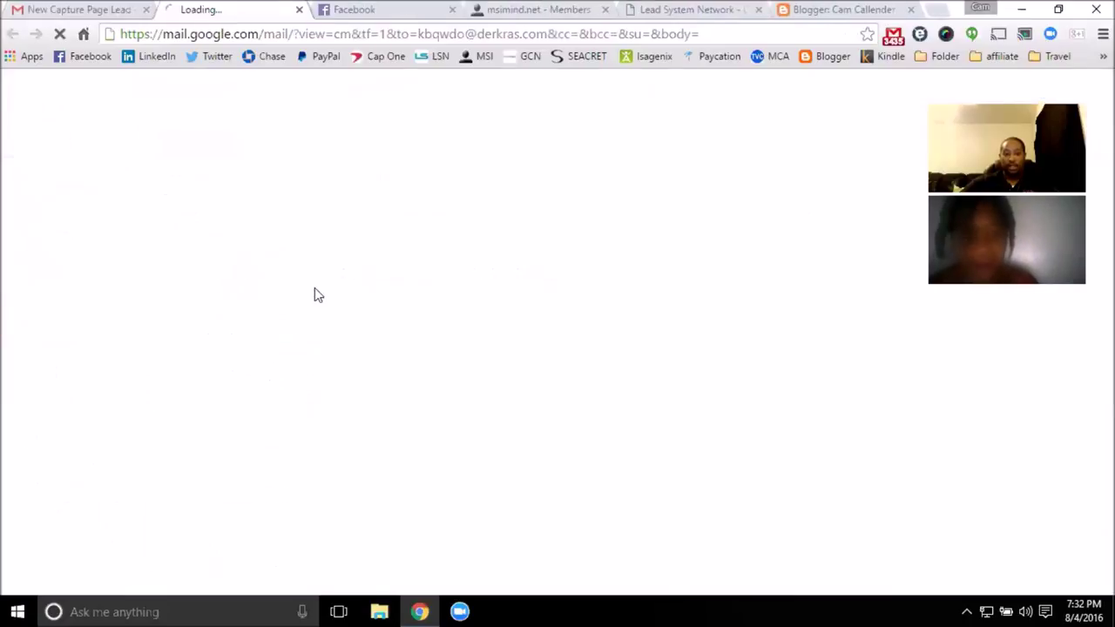
{"action": "left_click", "coordinate": [299, 11]}
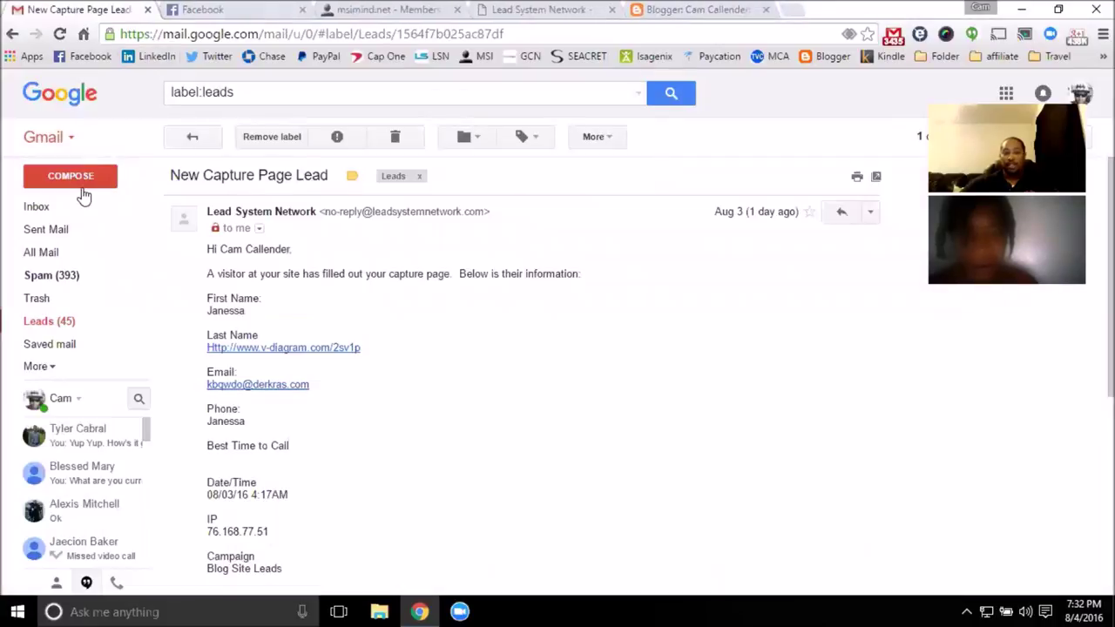
- Return Gmail to the Inbox and switch back to Lead System Network to look over the Manage Contacts page
{"action": "left_click", "coordinate": [52, 207]}
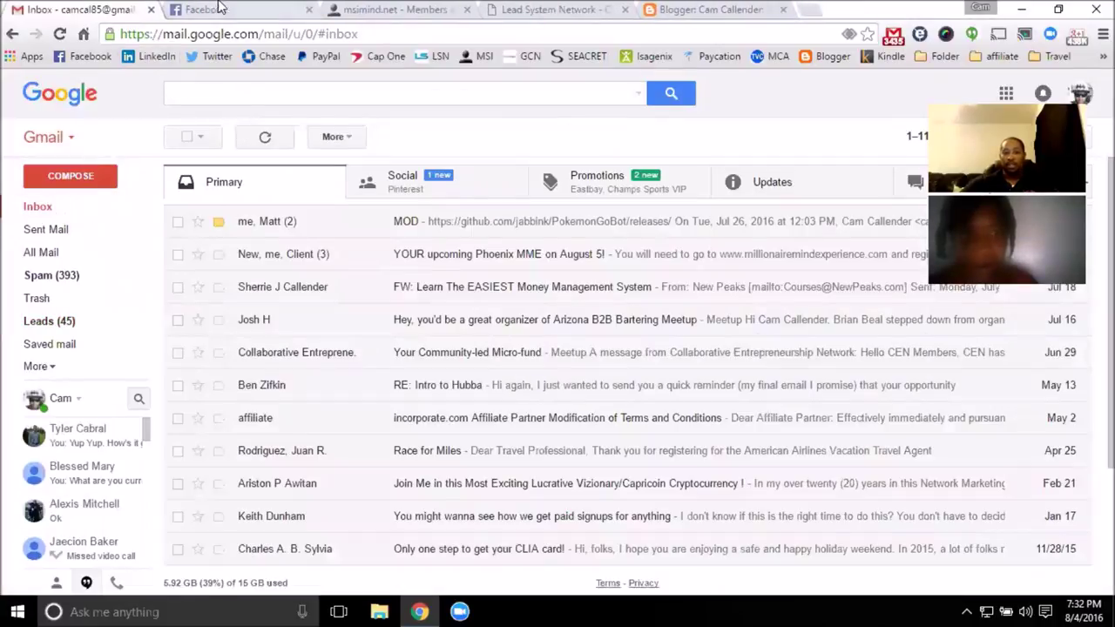
{"action": "left_click", "coordinate": [376, 11]}
{"action": "left_click", "coordinate": [545, 11]}
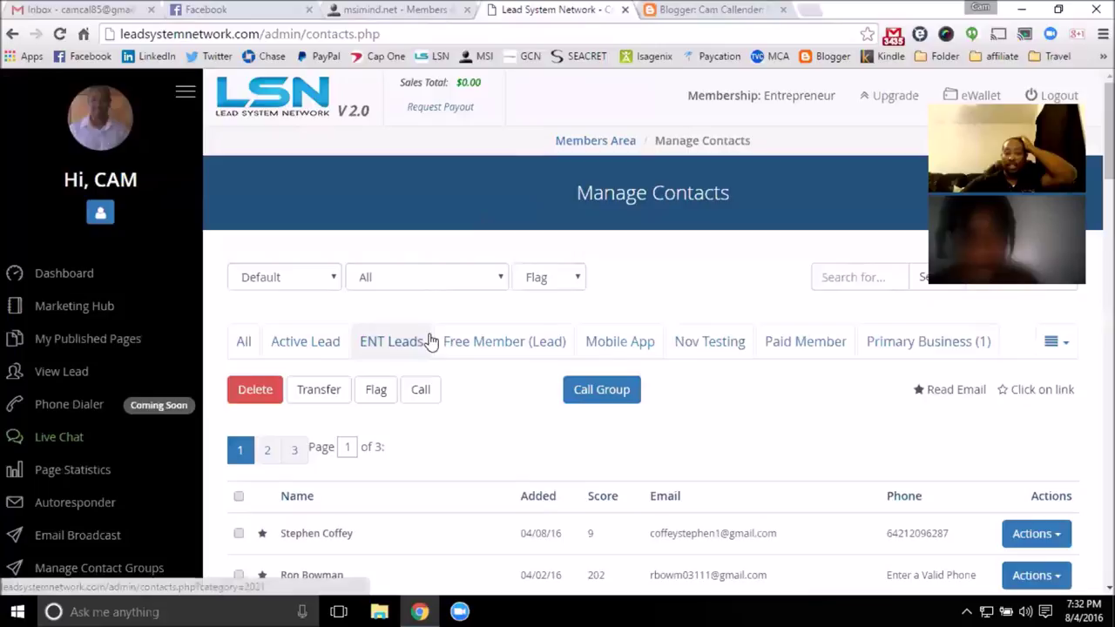
{"action": "scroll", "coordinate": [470, 340], "scroll_direction": "down", "scroll_amount": 2}
{"action": "scroll", "coordinate": [479, 331], "scroll_direction": "up", "scroll_amount": 2}
- Visit the Dashboard, reopen the list of leads in Manage Contacts, and dismiss the alert
{"action": "left_click", "coordinate": [91, 274]}
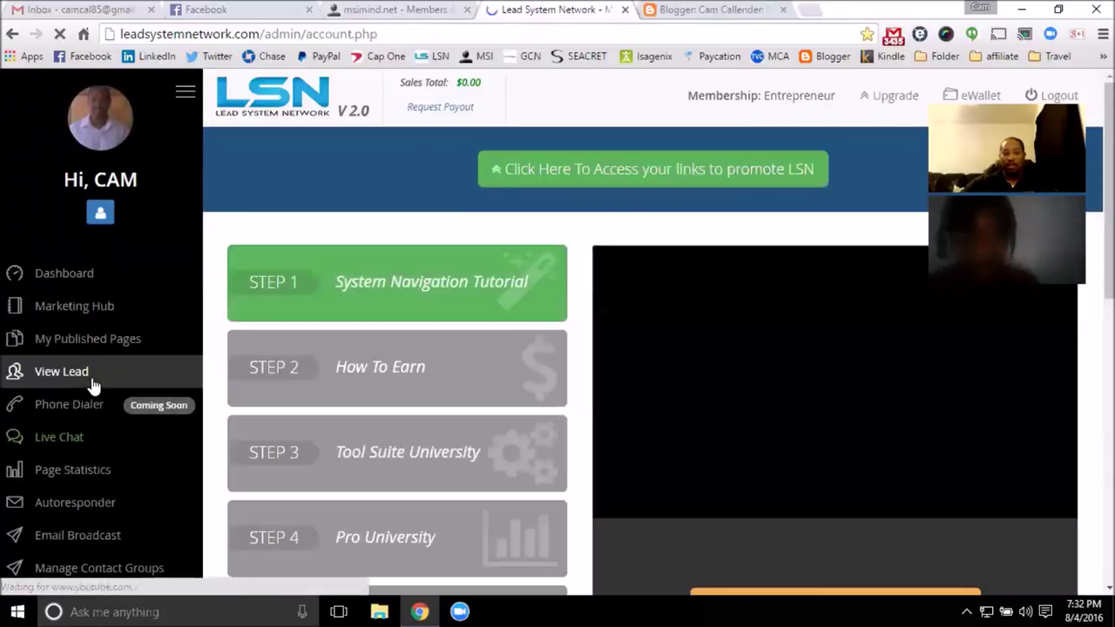
{"action": "left_click", "coordinate": [105, 372]}
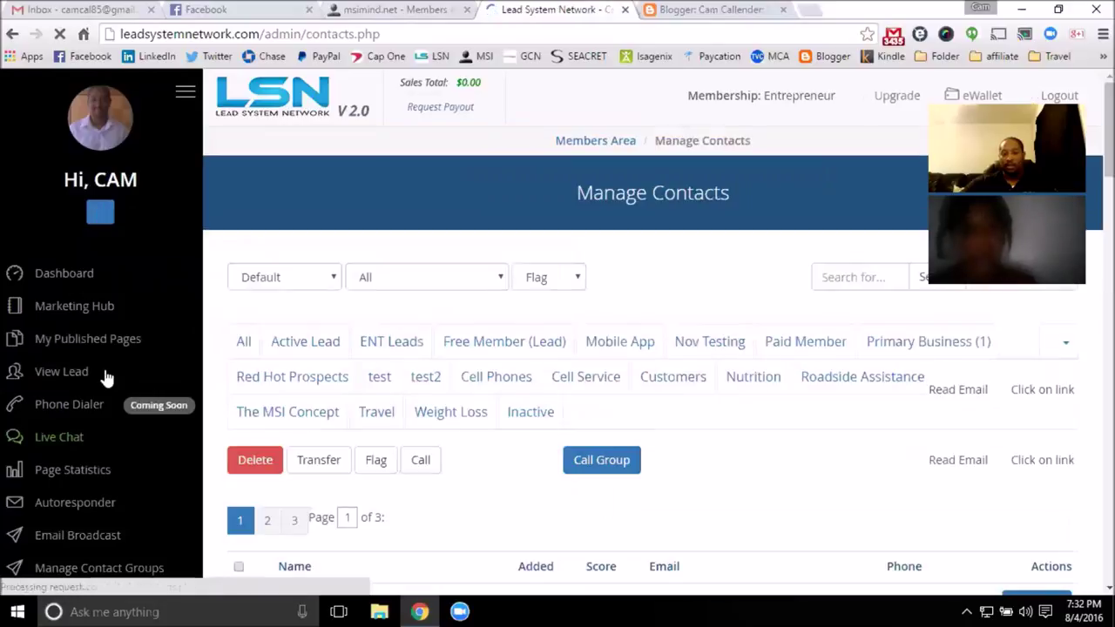
{"action": "left_click", "coordinate": [676, 128]}
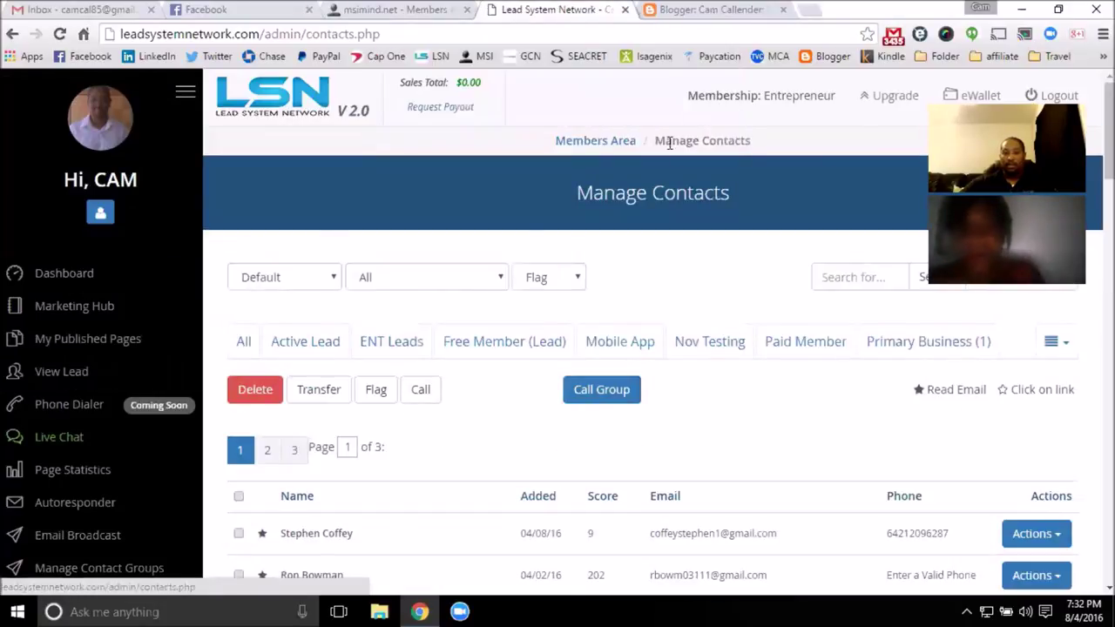
- Return to the Dashboard and look over its numbered training steps
{"action": "left_click", "coordinate": [78, 276]}
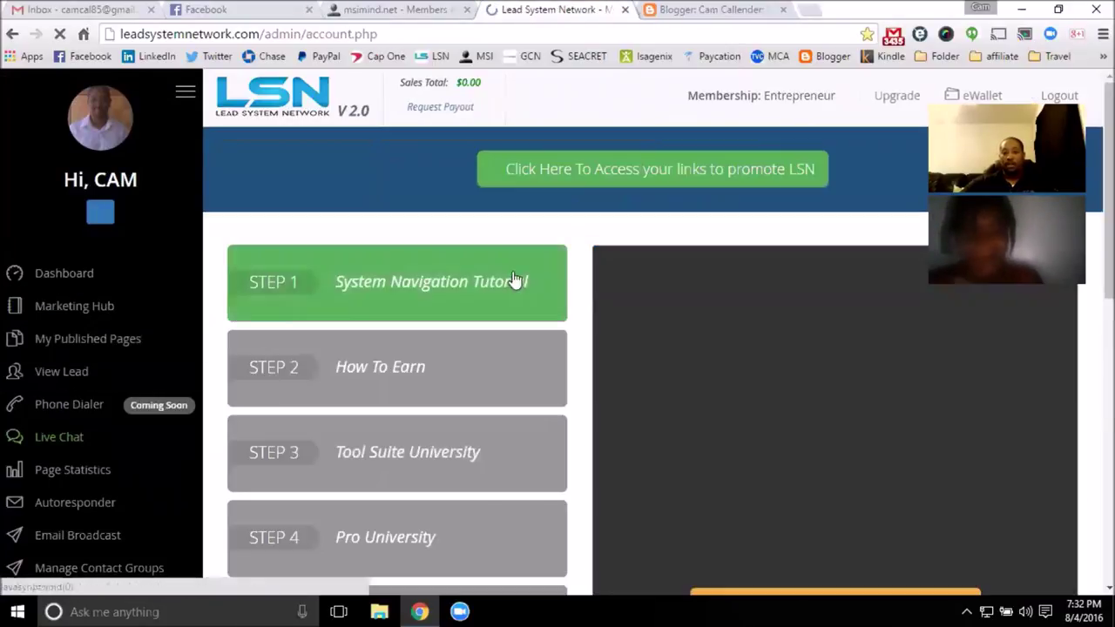
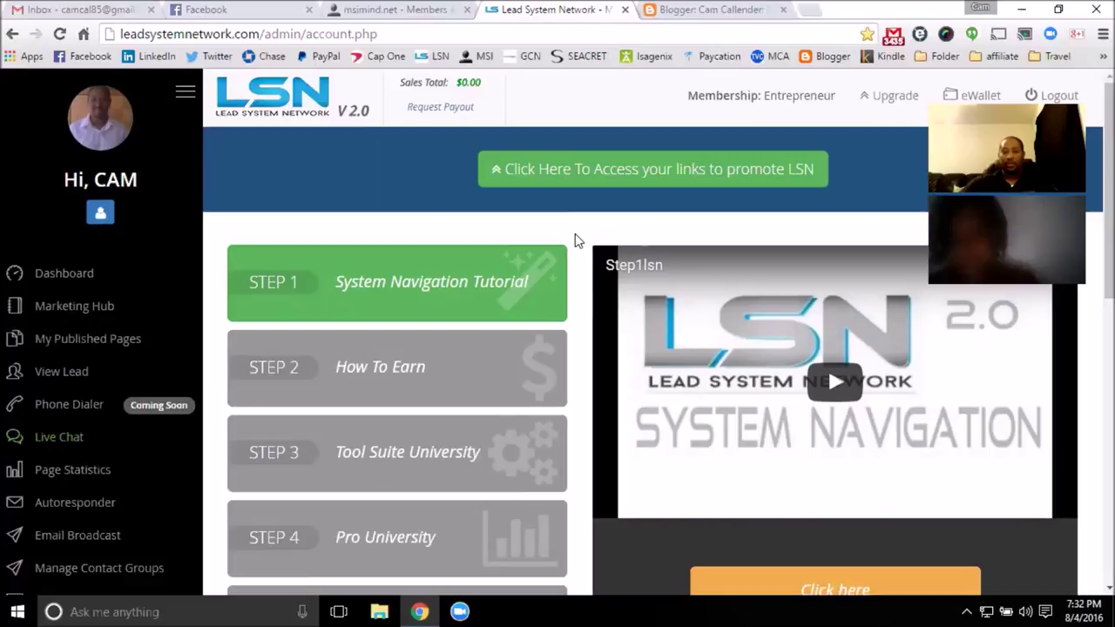
{"action": "scroll", "coordinate": [364, 281], "scroll_direction": "down", "scroll_amount": 2}
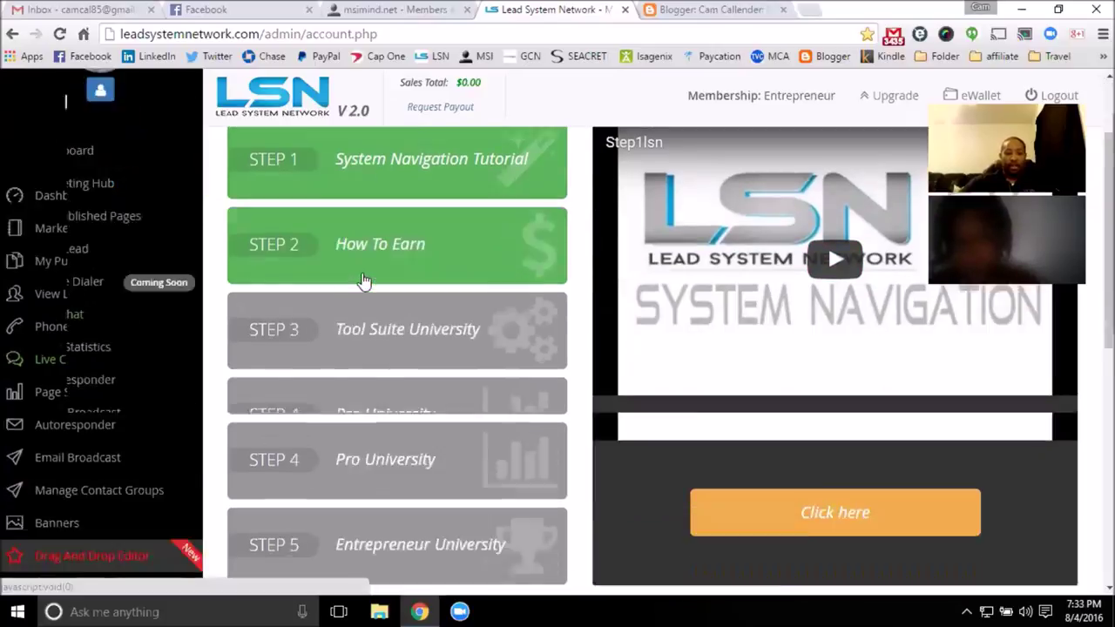
{"action": "scroll", "coordinate": [236, 316], "scroll_direction": "up", "scroll_amount": 4}
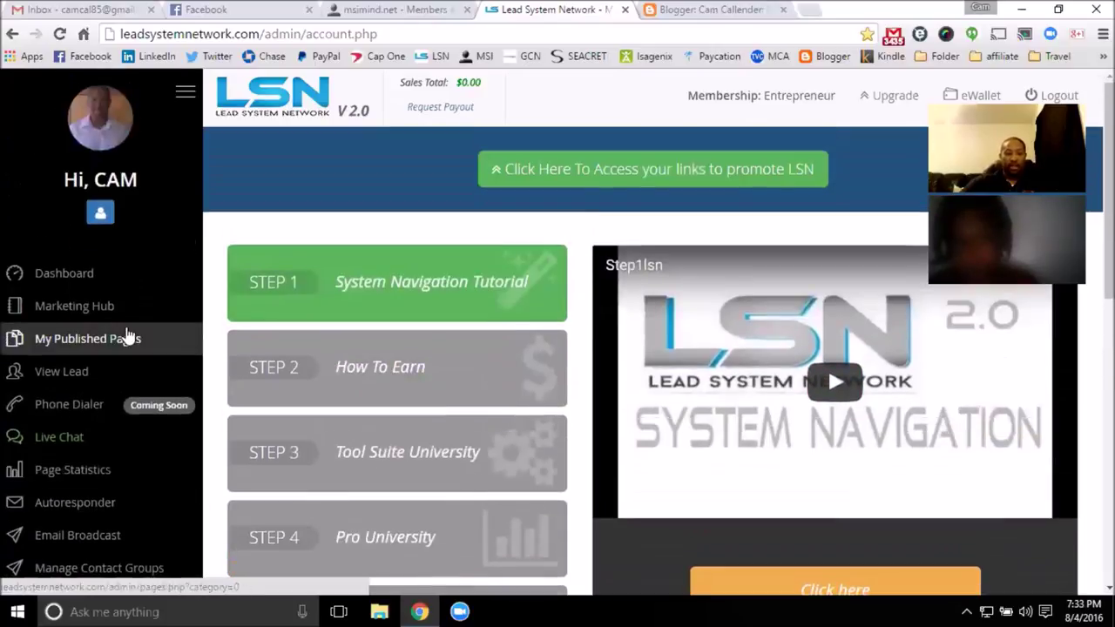
- Visit My Published Pages briefly, open the Marketing Hub, and look over its publishing, sales, broadcast and respond tools
{"action": "left_click", "coordinate": [138, 341]}
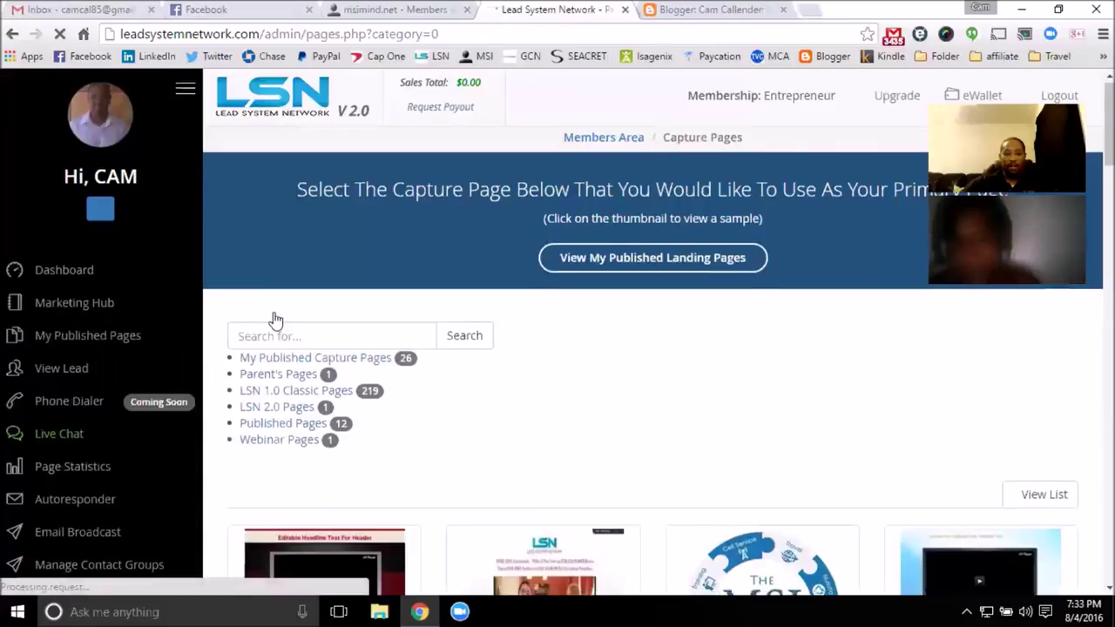
{"action": "scroll", "coordinate": [275, 320], "scroll_direction": "down", "scroll_amount": 1}
{"action": "left_click", "coordinate": [74, 218]}
{"action": "scroll", "coordinate": [415, 331], "scroll_direction": "down", "scroll_amount": 3}
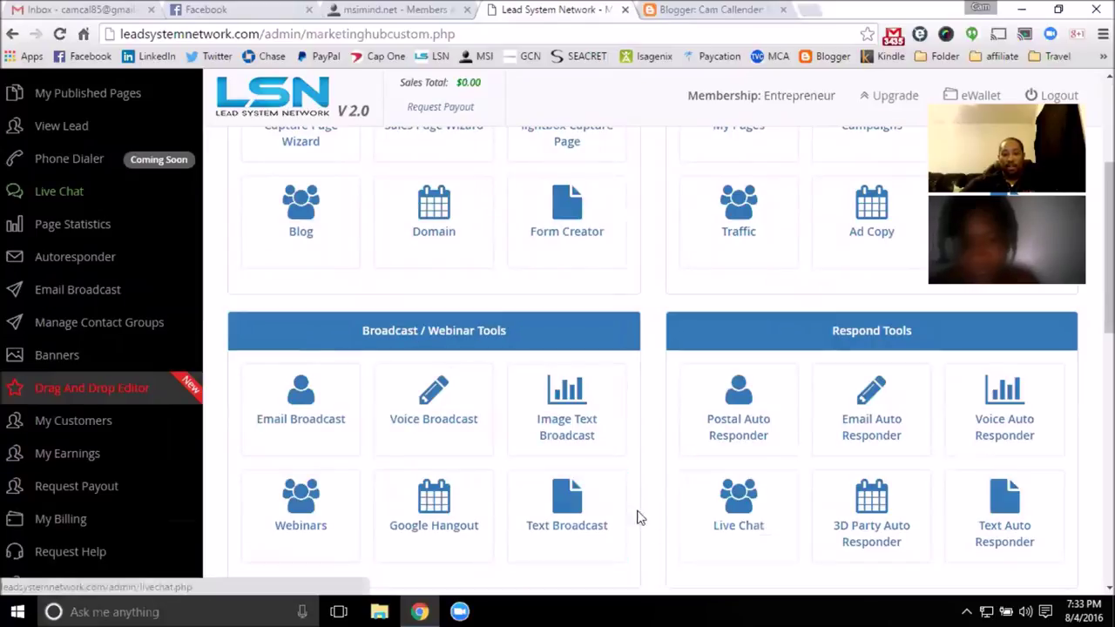
{"action": "scroll", "coordinate": [565, 329], "scroll_direction": "up", "scroll_amount": 3}
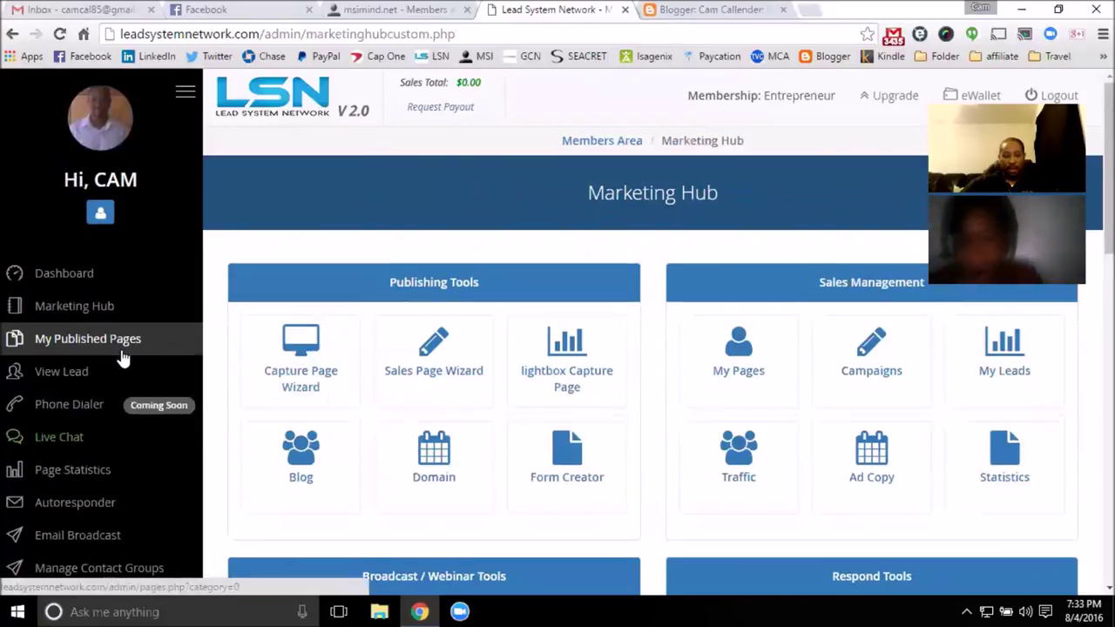
- Return to My Published Pages and open the CELL PHONES capture page sample
{"action": "left_click", "coordinate": [121, 350]}
{"action": "scroll", "coordinate": [577, 356], "scroll_direction": "down", "scroll_amount": 6}
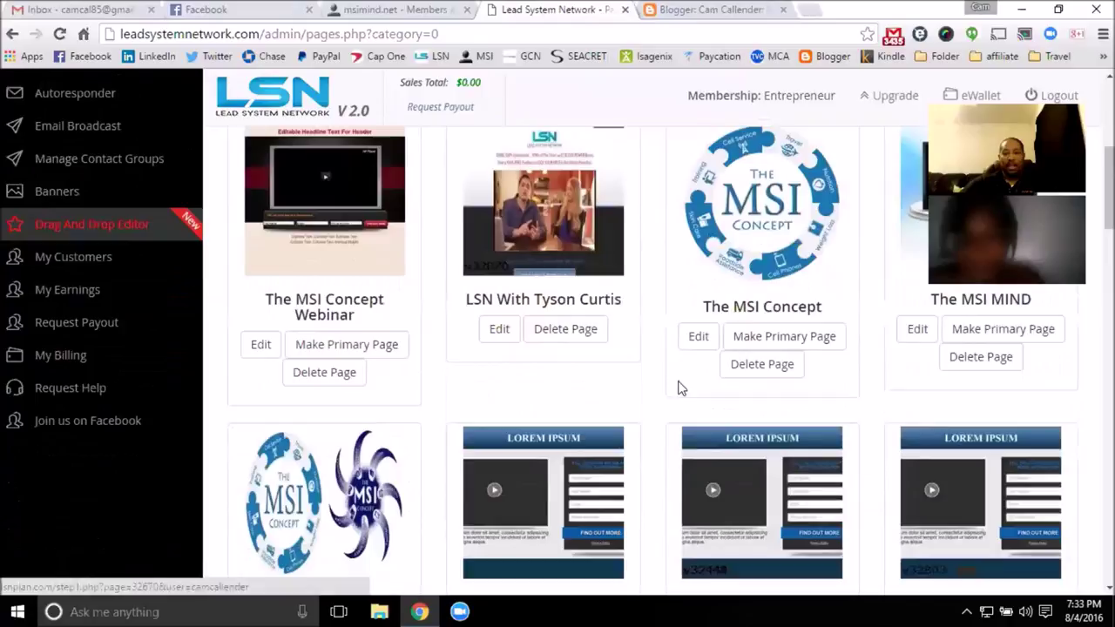
{"action": "scroll", "coordinate": [720, 395], "scroll_direction": "down", "scroll_amount": 1}
{"action": "left_click", "coordinate": [740, 401]}
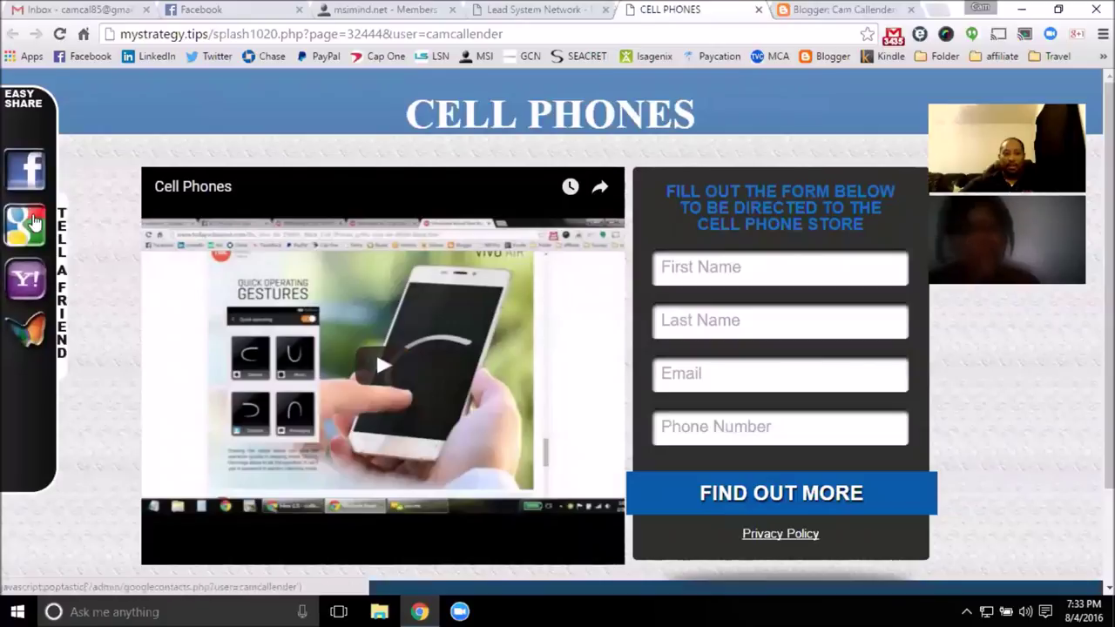
- Try to share the CELL PHONES capture page on Facebook, and close both the sharing window and the capture page
{"action": "left_click", "coordinate": [26, 172]}
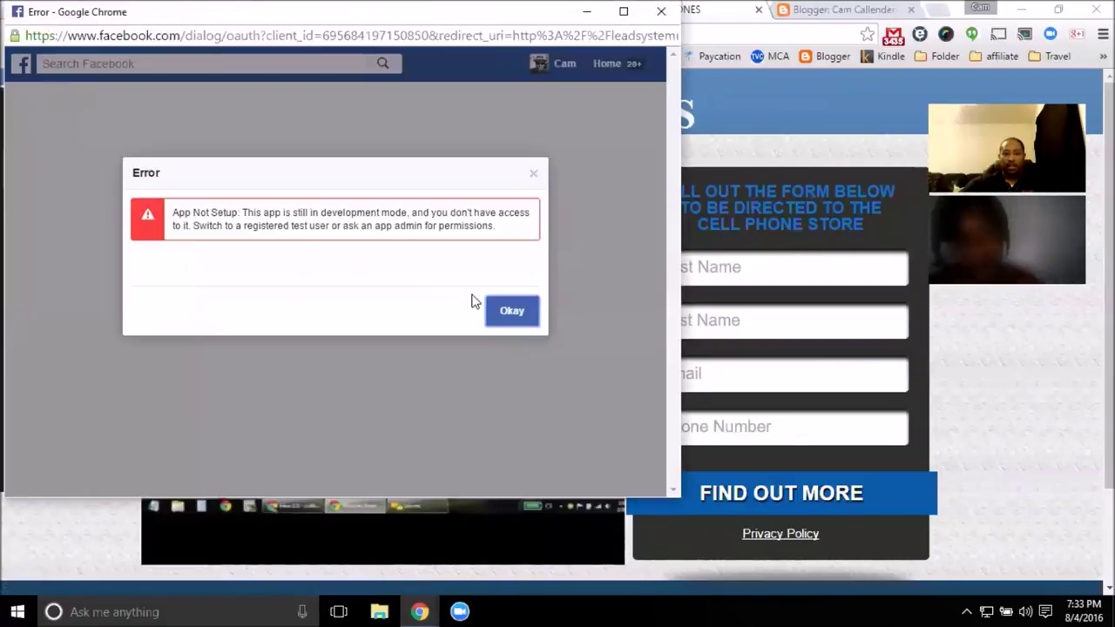
{"action": "left_click", "coordinate": [510, 314]}
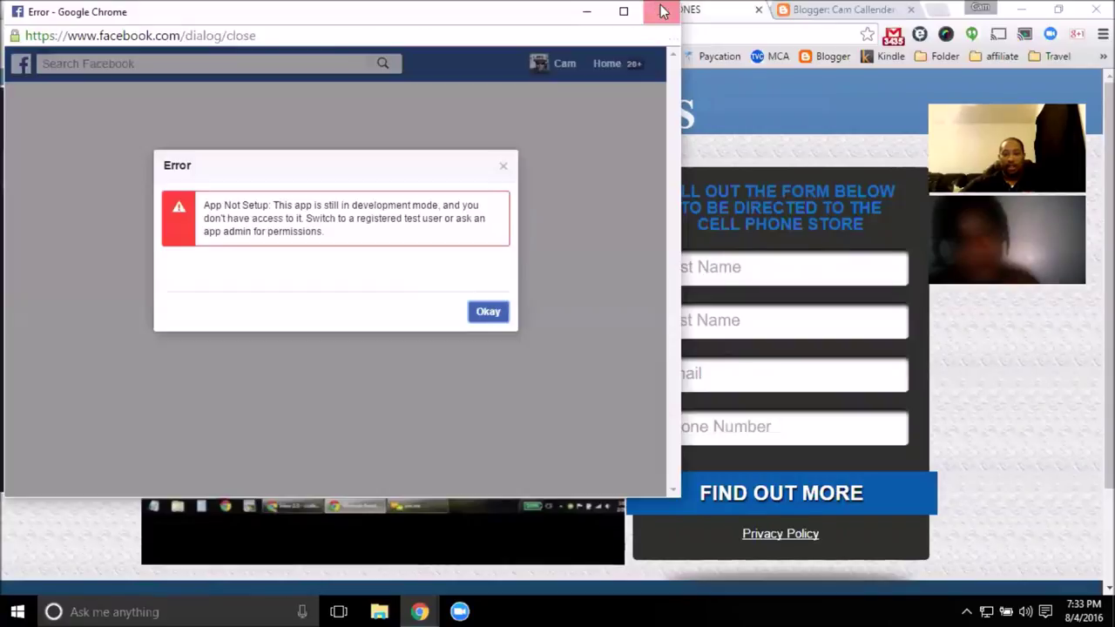
{"action": "left_click", "coordinate": [662, 12]}
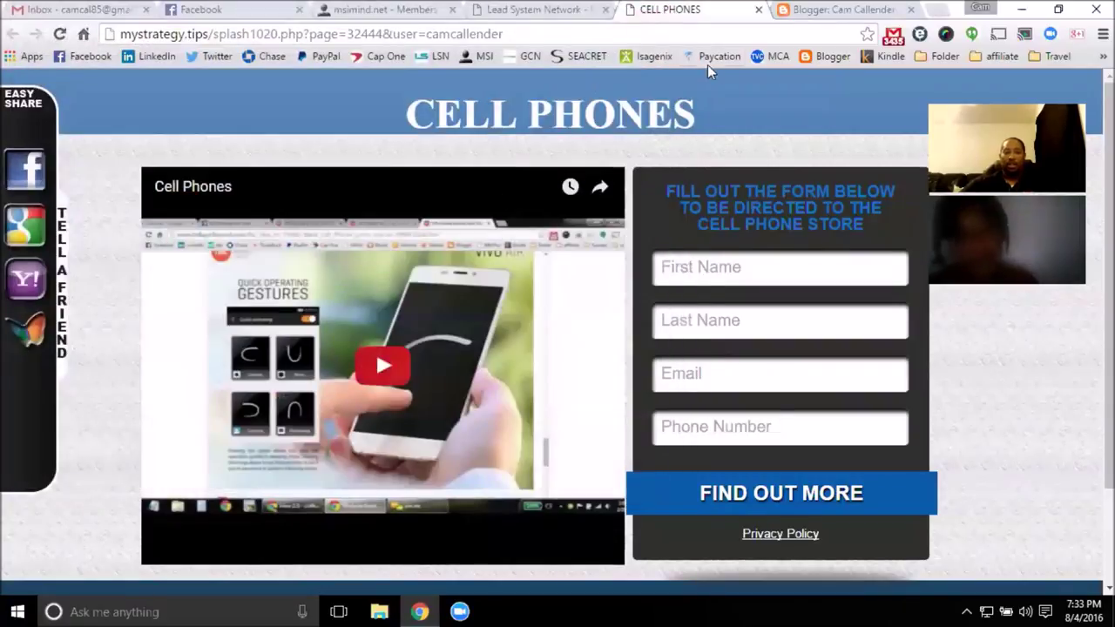
{"action": "left_click", "coordinate": [758, 10]}
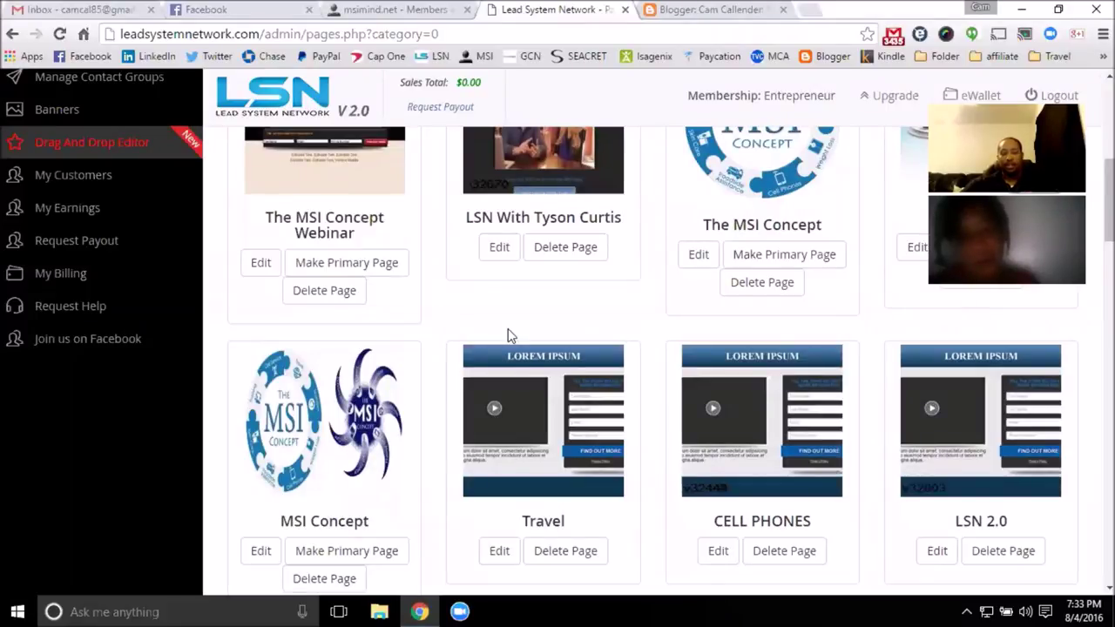
- Look over the published capture page thumbnails and the page categories listed above them
{"action": "scroll", "coordinate": [508, 336], "scroll_direction": "down", "scroll_amount": 2}
{"action": "scroll", "coordinate": [530, 346], "scroll_direction": "up", "scroll_amount": 3}
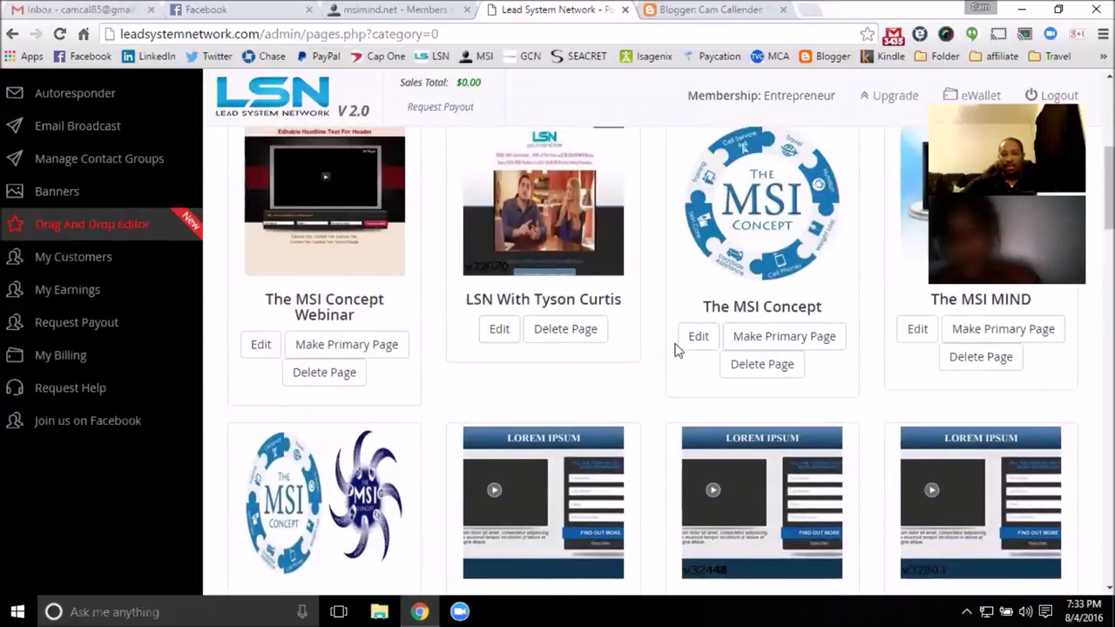
{"action": "scroll", "coordinate": [667, 352], "scroll_direction": "up", "scroll_amount": 3}
{"action": "scroll", "coordinate": [668, 352], "scroll_direction": "up", "scroll_amount": 2}
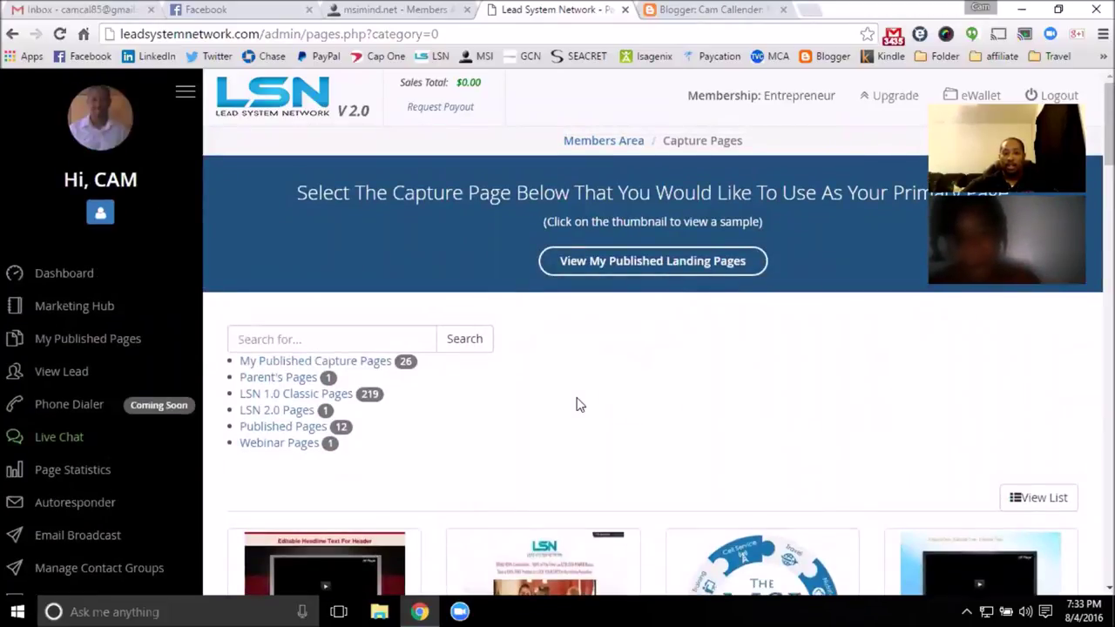
{"action": "scroll", "coordinate": [610, 288], "scroll_direction": "down", "scroll_amount": 3}
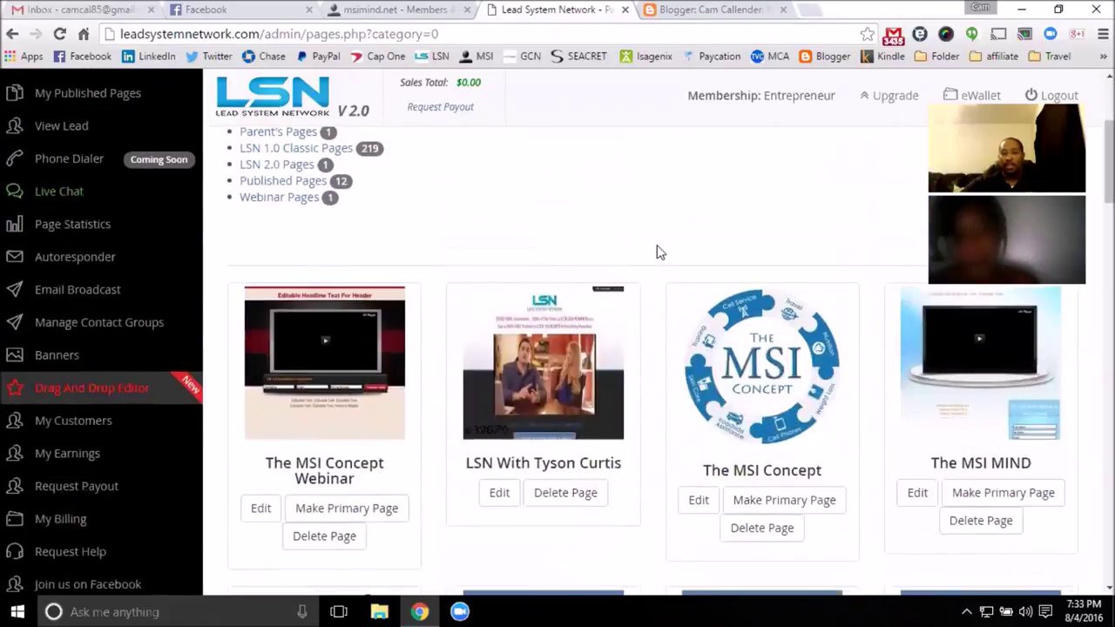
{"action": "scroll", "coordinate": [653, 257], "scroll_direction": "up", "scroll_amount": 3}
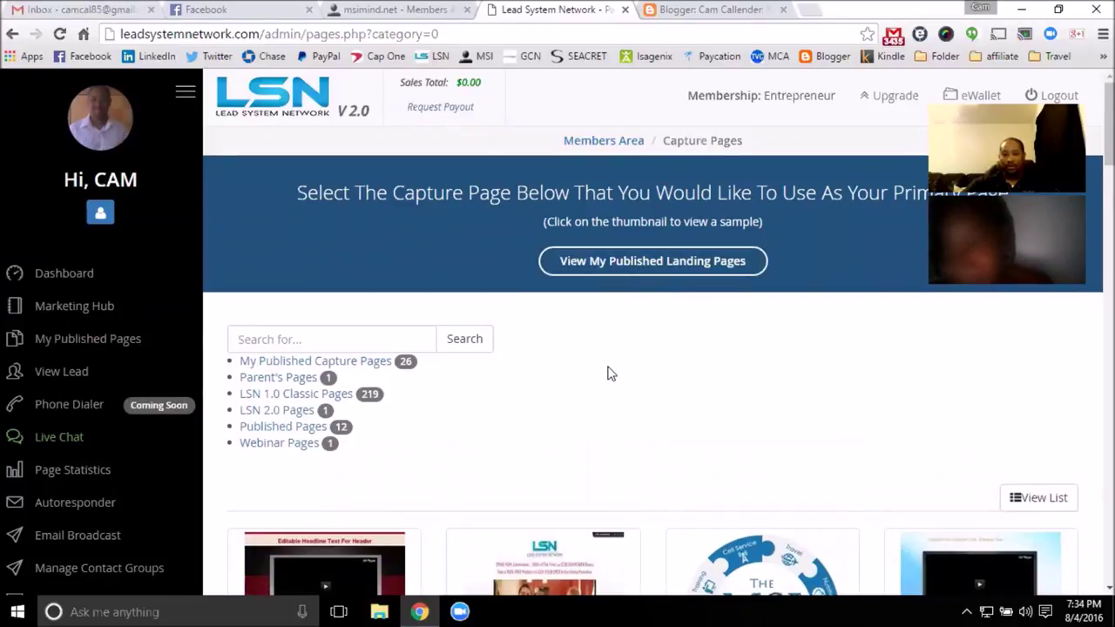
{"action": "scroll", "coordinate": [607, 372], "scroll_direction": "down", "scroll_amount": 1}
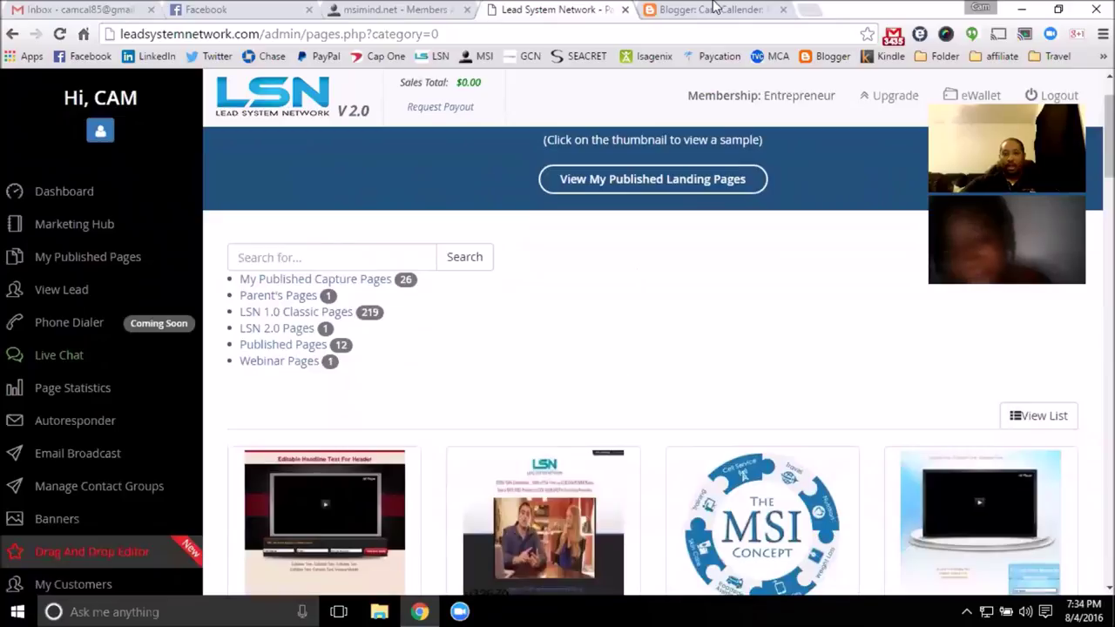
- Switch to the msimind.net members area, move on to Facebook, and open The MSI Concept - Multiple Streams of Income page
{"action": "left_click", "coordinate": [438, 8]}
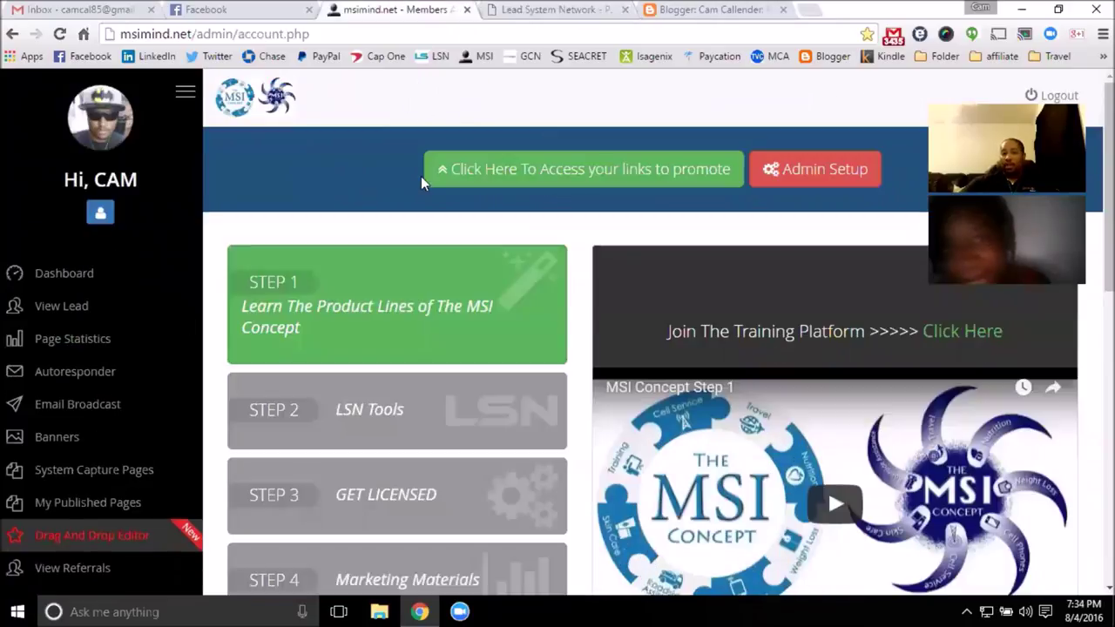
{"action": "left_click", "coordinate": [277, 7]}
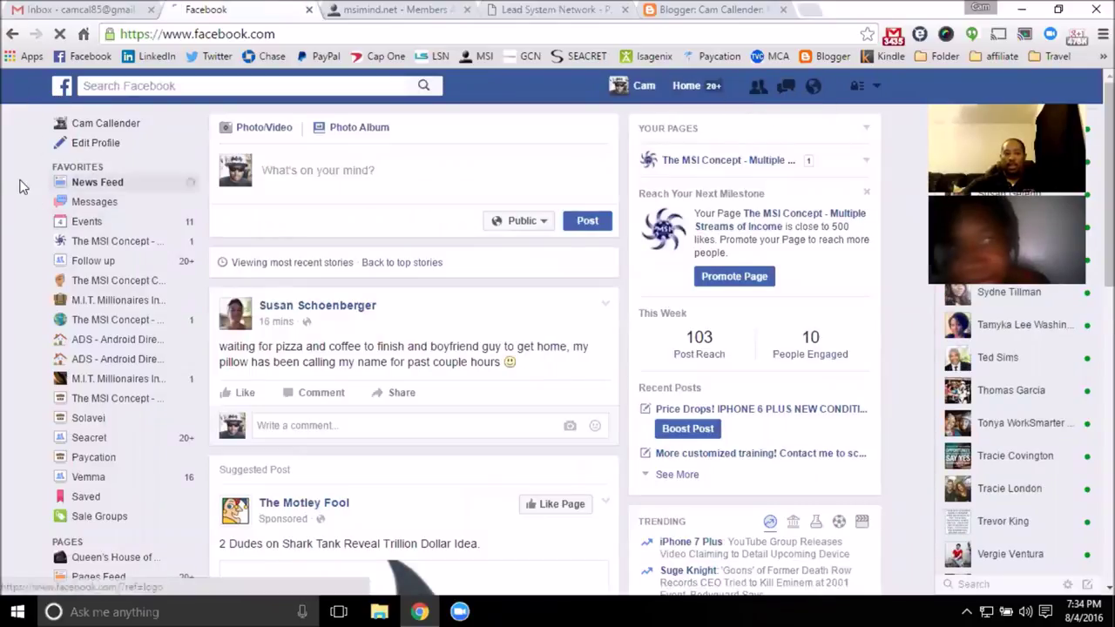
{"action": "left_click", "coordinate": [74, 182]}
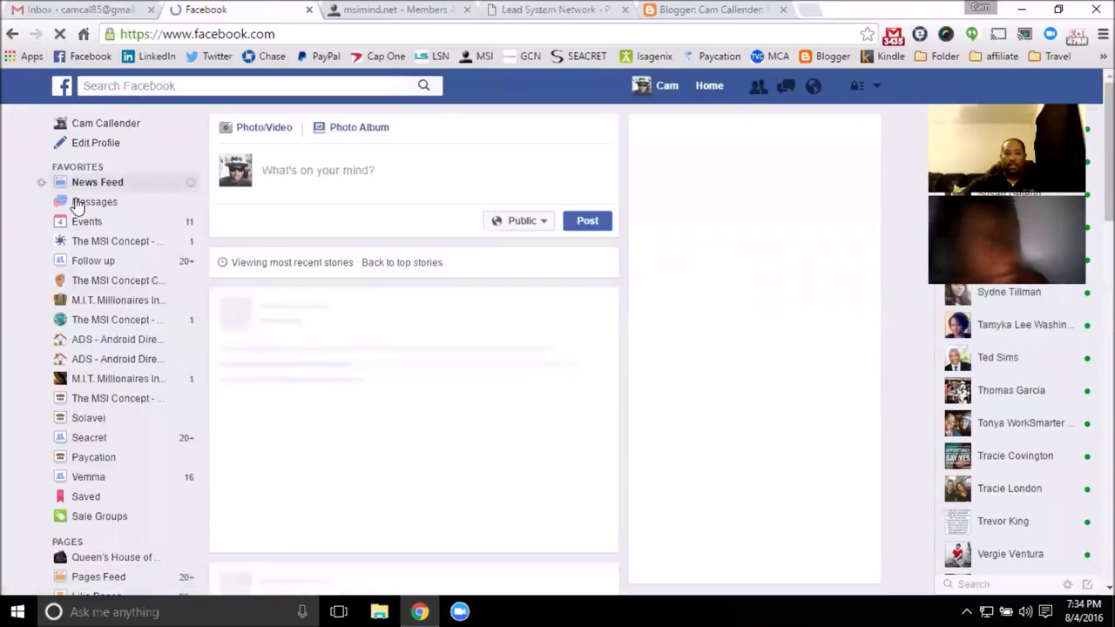
{"action": "left_click", "coordinate": [111, 243]}
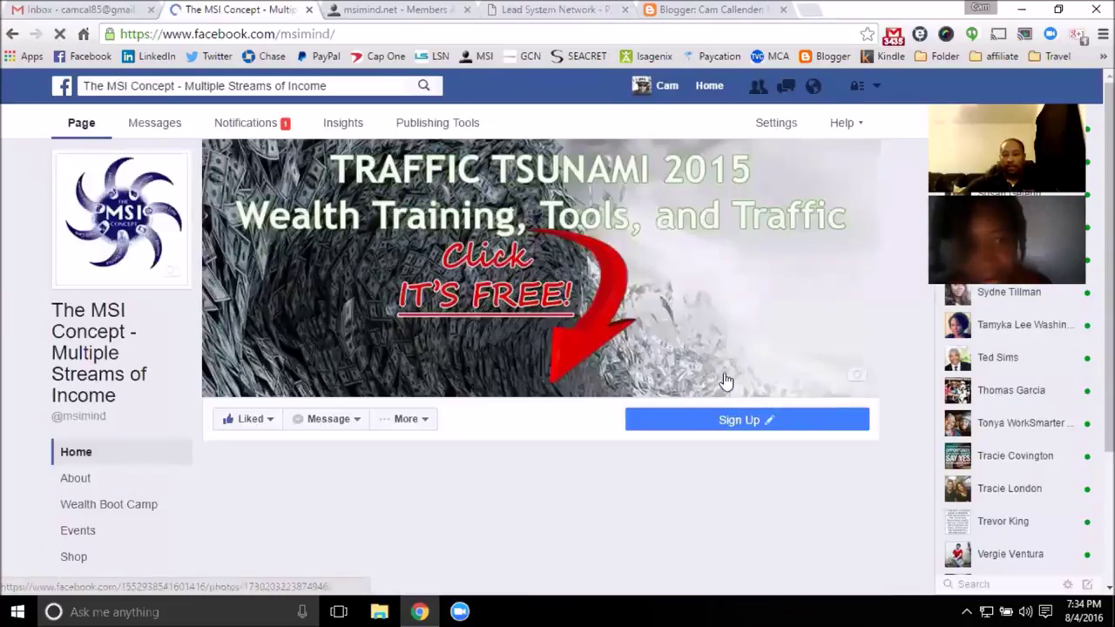
- Test the Facebook page's Sign Up button and close the capture page it opens
{"action": "right_click", "coordinate": [705, 427]}
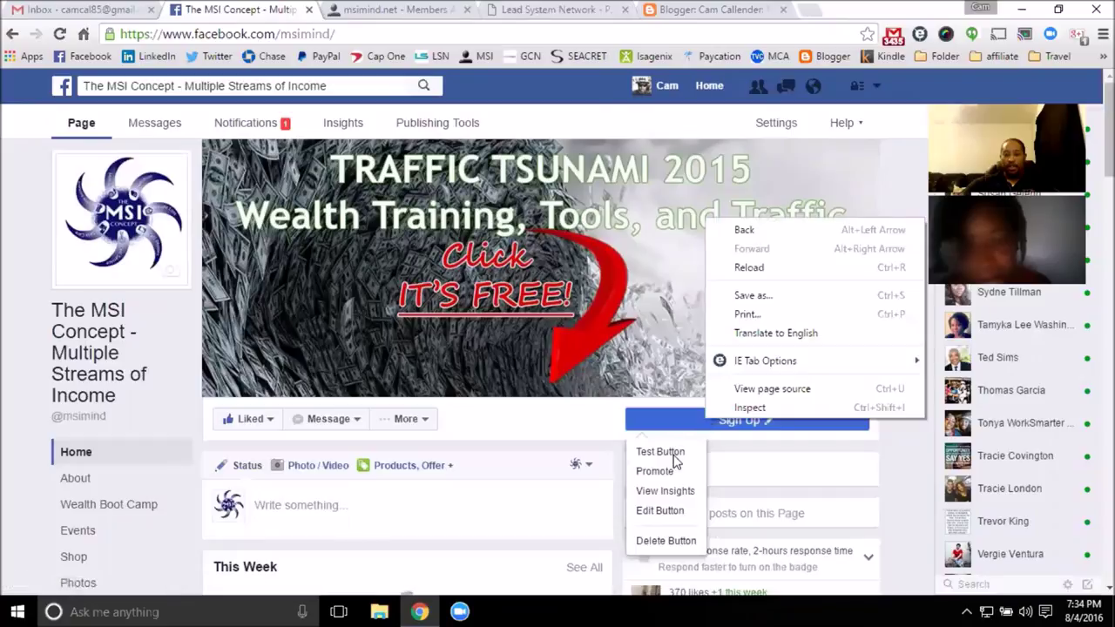
{"action": "left_click", "coordinate": [670, 456]}
{"action": "left_click", "coordinate": [660, 453]}
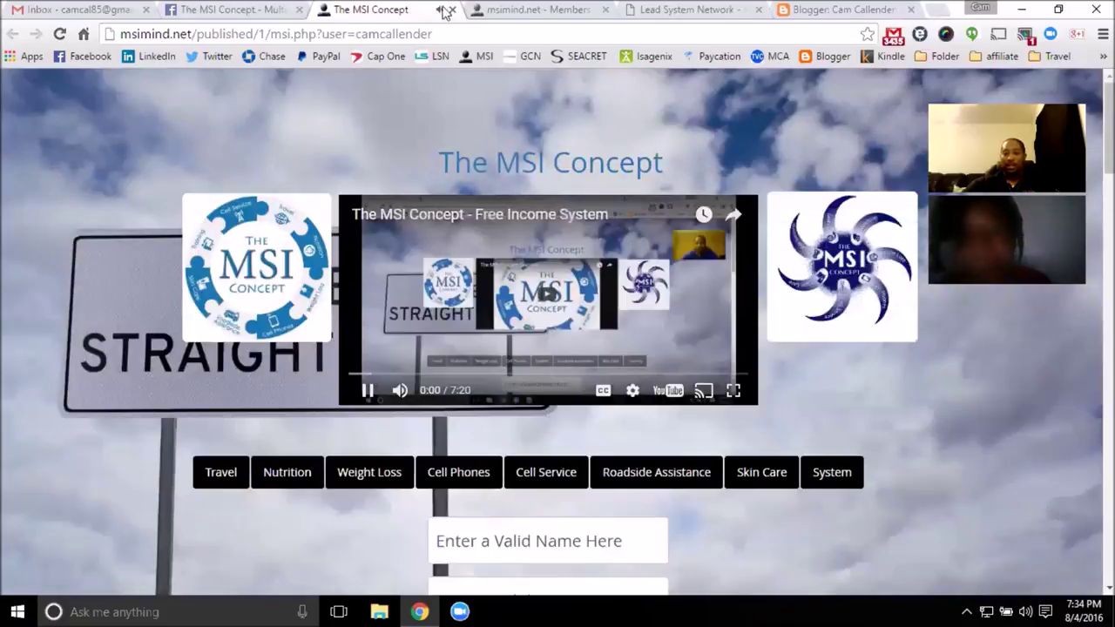
{"action": "left_click", "coordinate": [453, 11]}
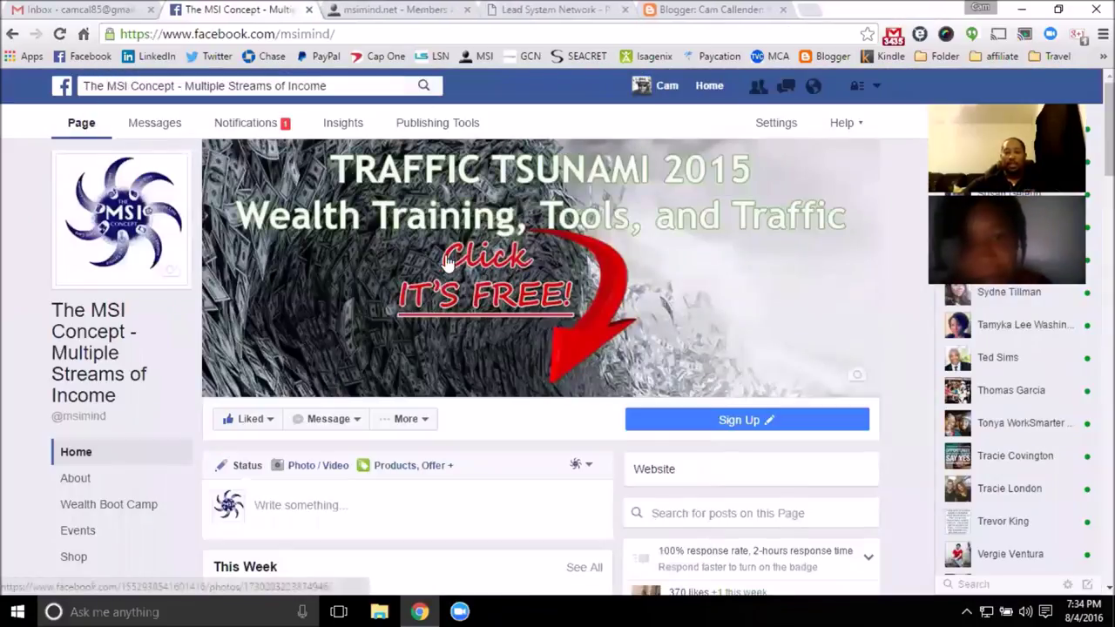
- Look through The MSI Concept page's shop and posts, and return to its cover image
{"action": "scroll", "coordinate": [411, 332], "scroll_direction": "down", "scroll_amount": 3}
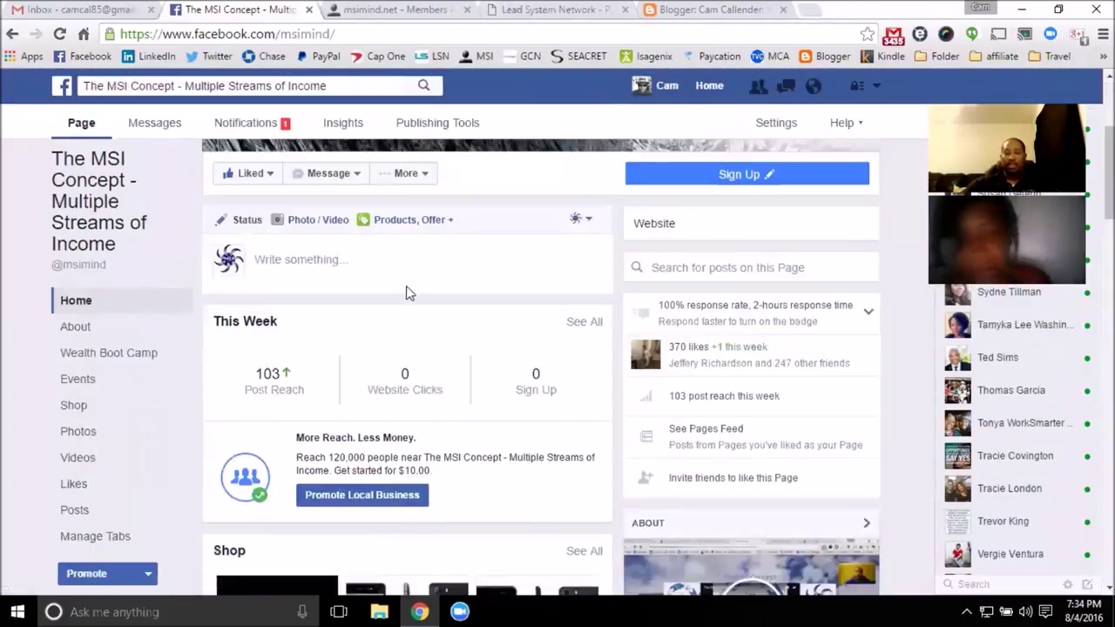
{"action": "scroll", "coordinate": [406, 294], "scroll_direction": "down", "scroll_amount": 2}
{"action": "scroll", "coordinate": [378, 318], "scroll_direction": "down", "scroll_amount": 15}
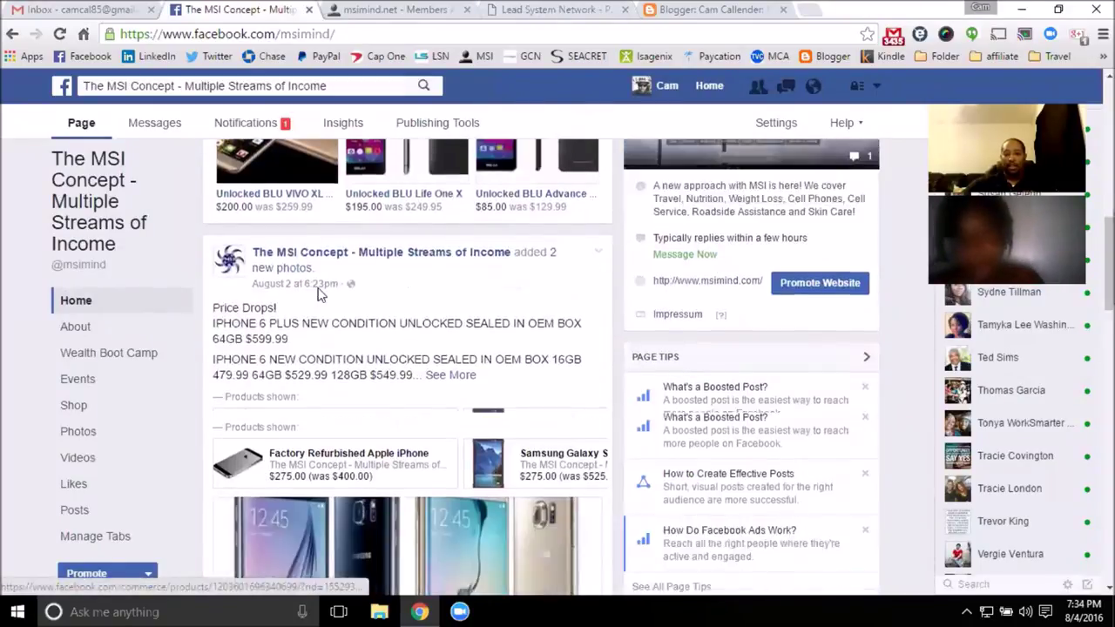
{"action": "scroll", "coordinate": [424, 323], "scroll_direction": "up", "scroll_amount": 20}
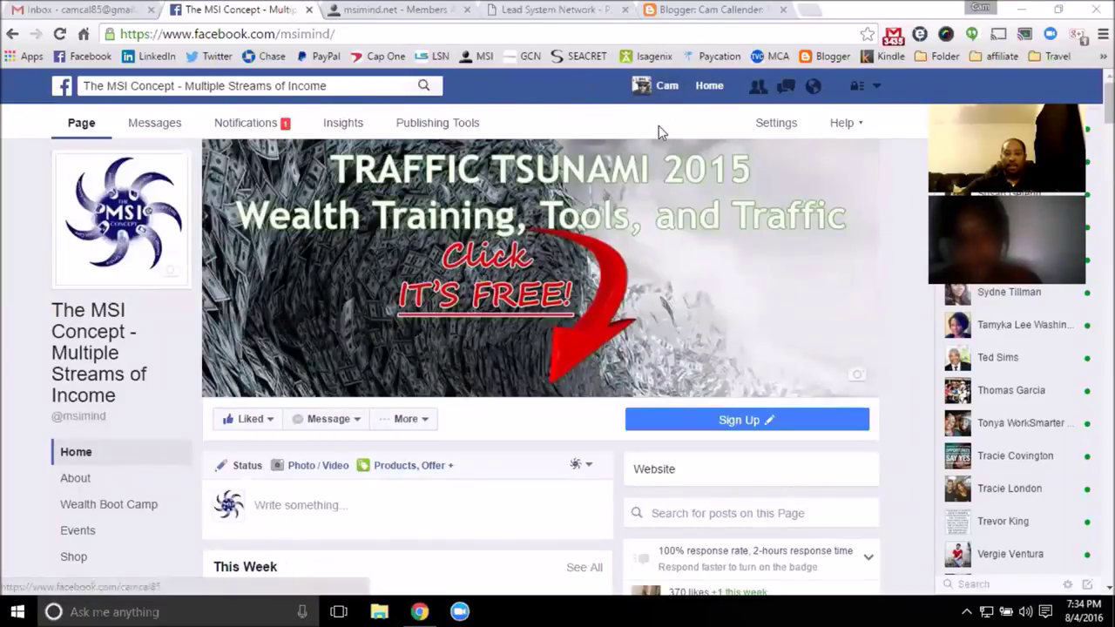
- Return to the Facebook home feed, open the M.I.T. Millionaires In Training! group, and look over its pinned post
{"action": "left_click", "coordinate": [64, 89]}
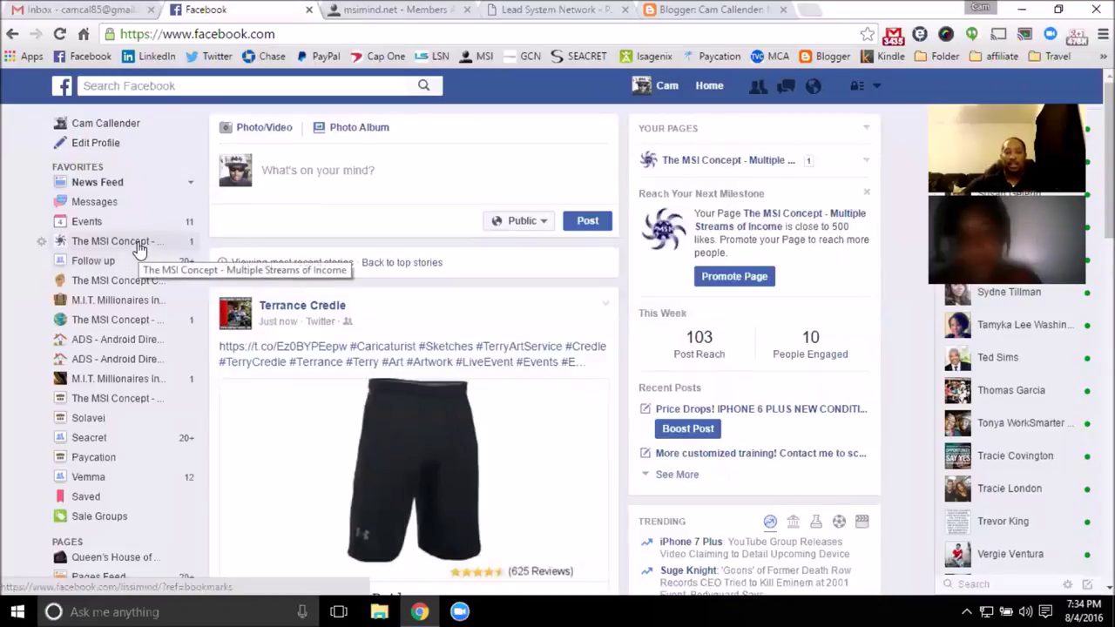
{"action": "left_click", "coordinate": [129, 299]}
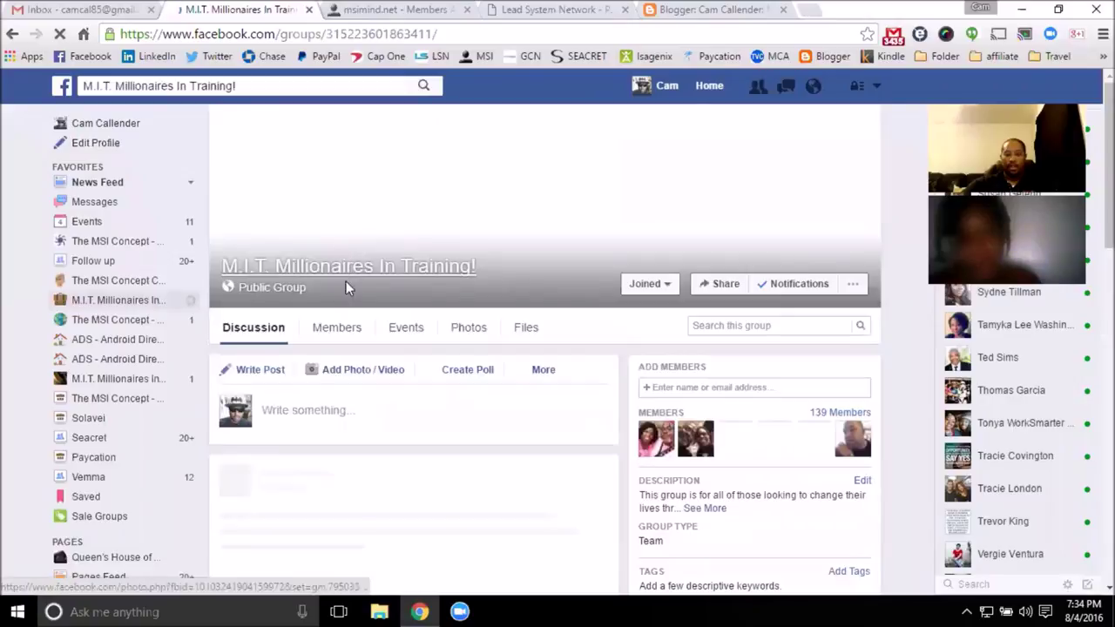
{"action": "scroll", "coordinate": [387, 293], "scroll_direction": "down", "scroll_amount": 3}
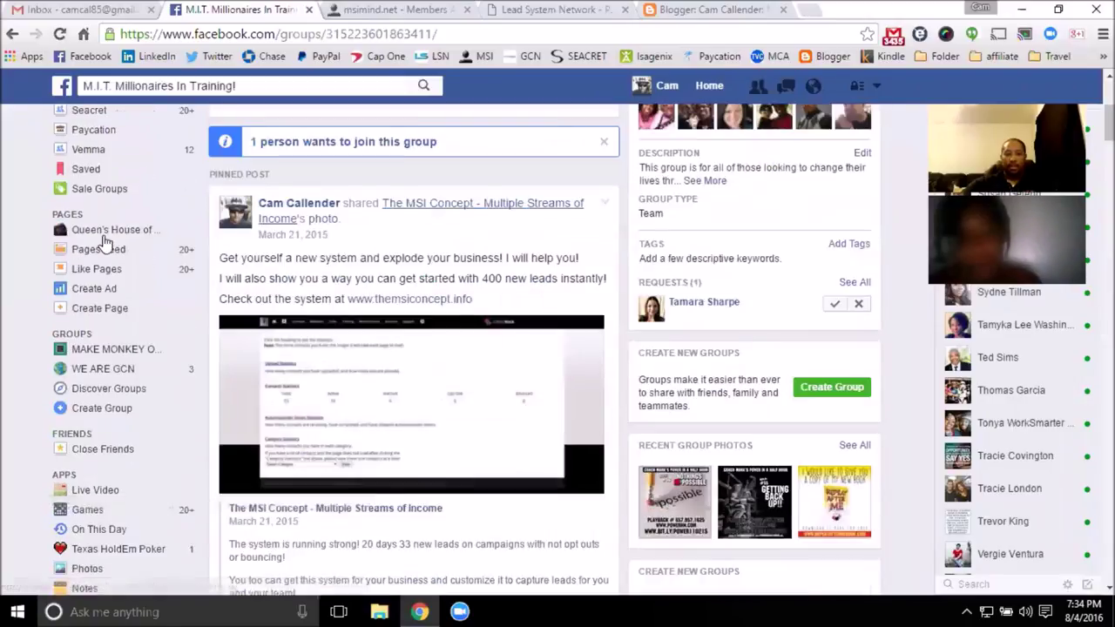
{"action": "scroll", "coordinate": [113, 287], "scroll_direction": "up", "scroll_amount": 2}
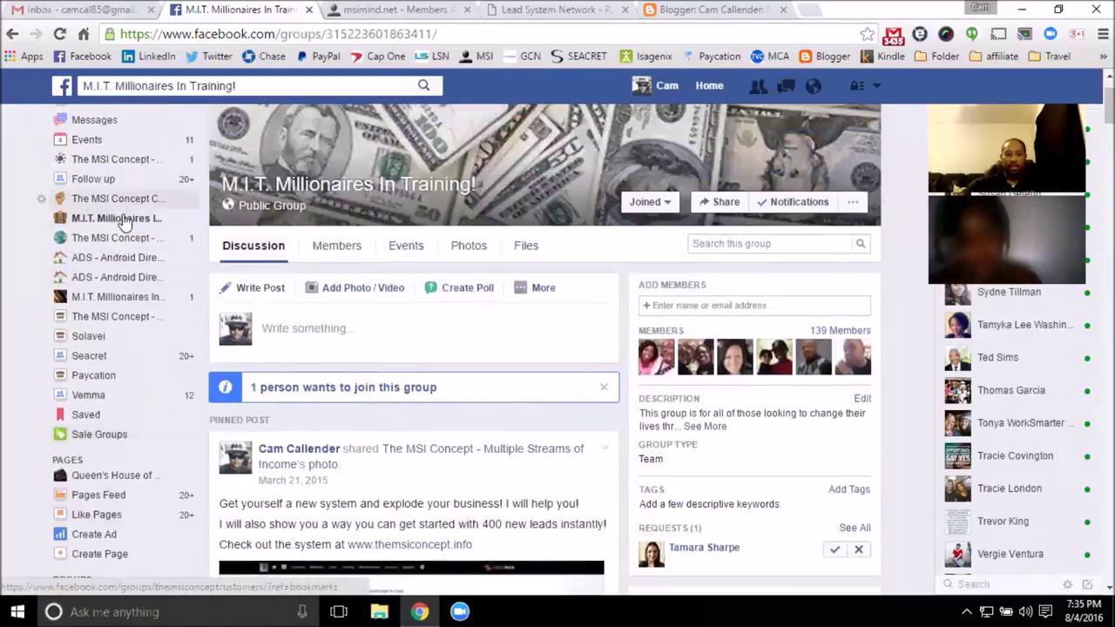
- Open the M.I.T. Millionaires In Training page and look through its older posts, including Knowledge Blast videos and event promotions
{"action": "left_click", "coordinate": [126, 296]}
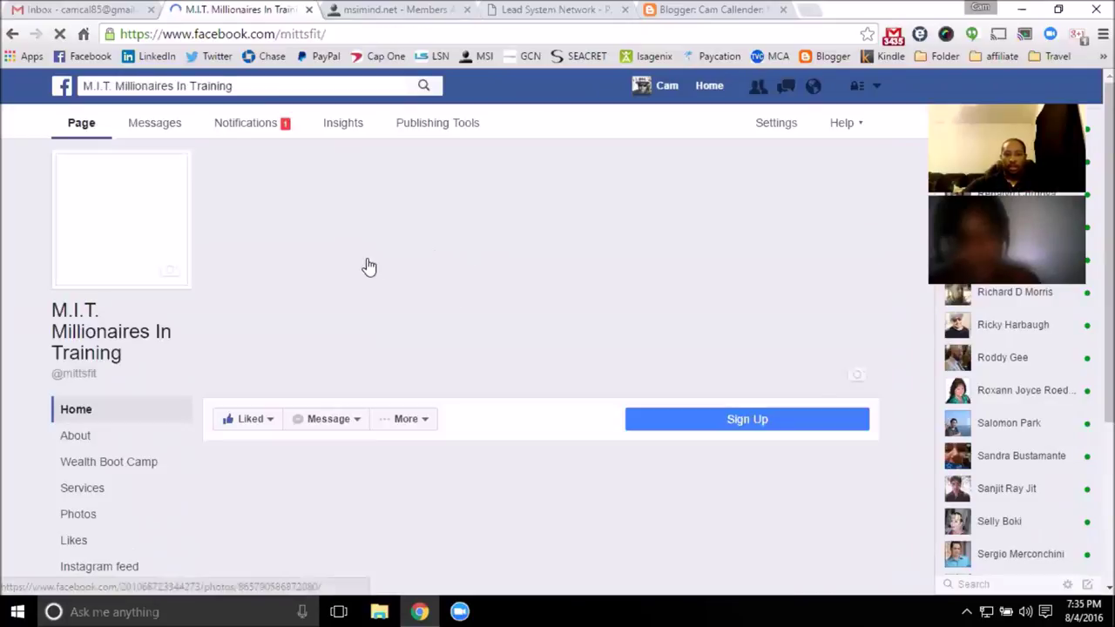
{"action": "scroll", "coordinate": [361, 302], "scroll_direction": "down", "scroll_amount": 10}
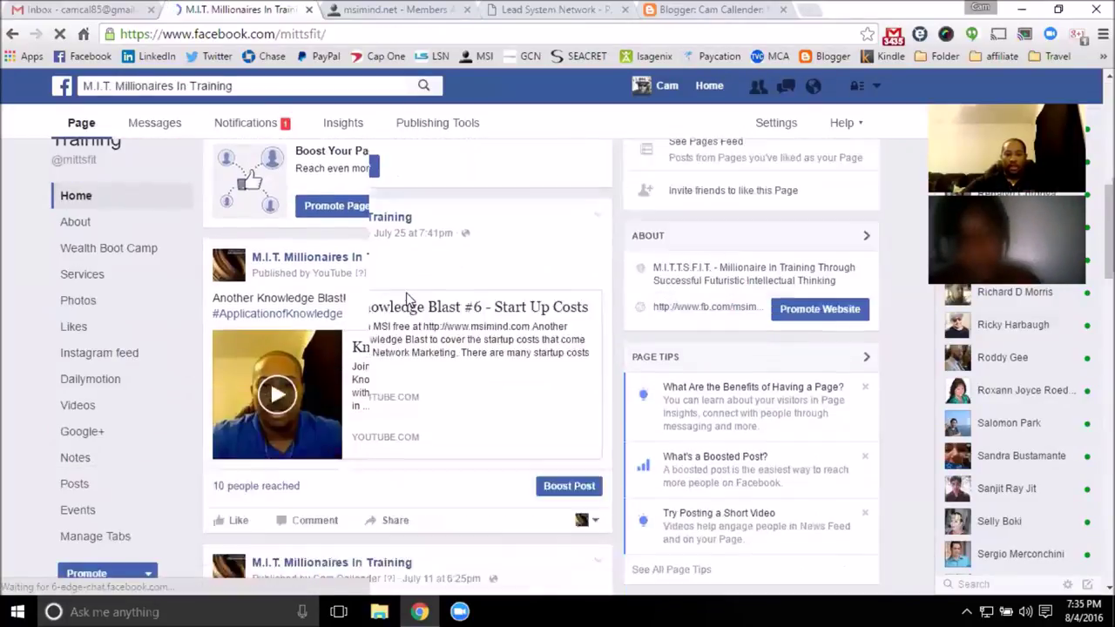
{"action": "scroll", "coordinate": [401, 305], "scroll_direction": "down", "scroll_amount": 10}
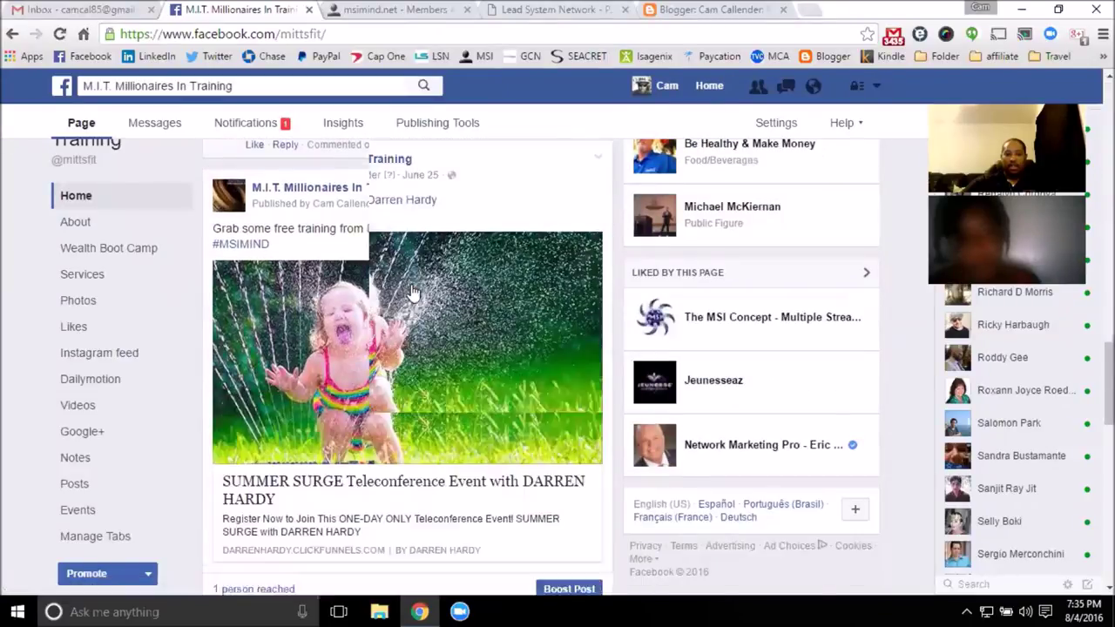
{"action": "scroll", "coordinate": [413, 292], "scroll_direction": "down", "scroll_amount": 8}
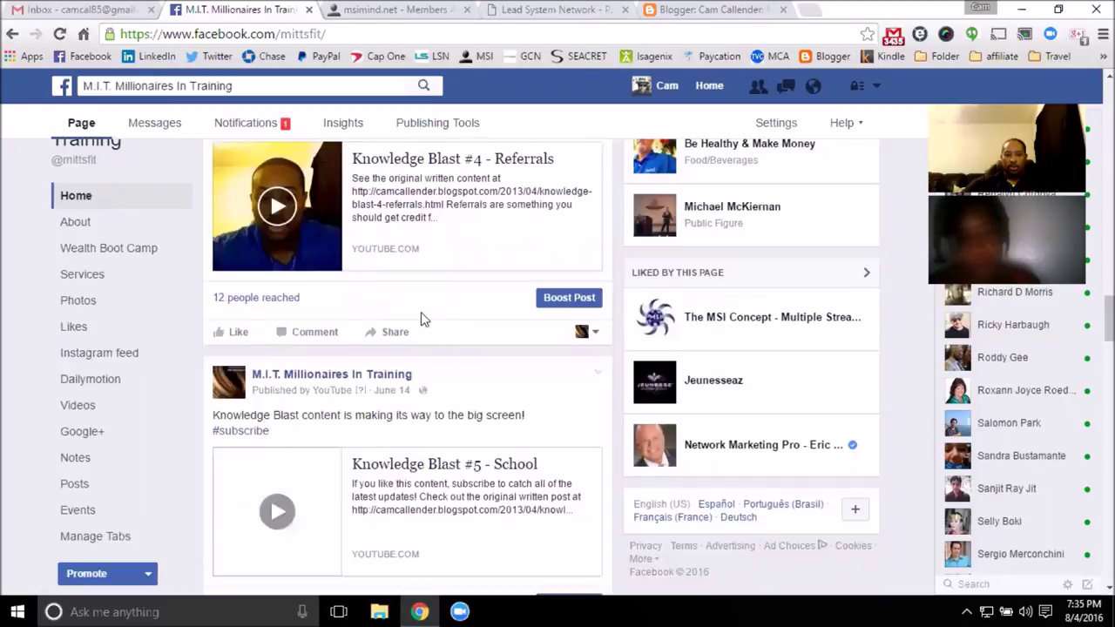
{"action": "scroll", "coordinate": [421, 316], "scroll_direction": "down", "scroll_amount": 10}
{"action": "scroll", "coordinate": [393, 325], "scroll_direction": "down", "scroll_amount": 10}
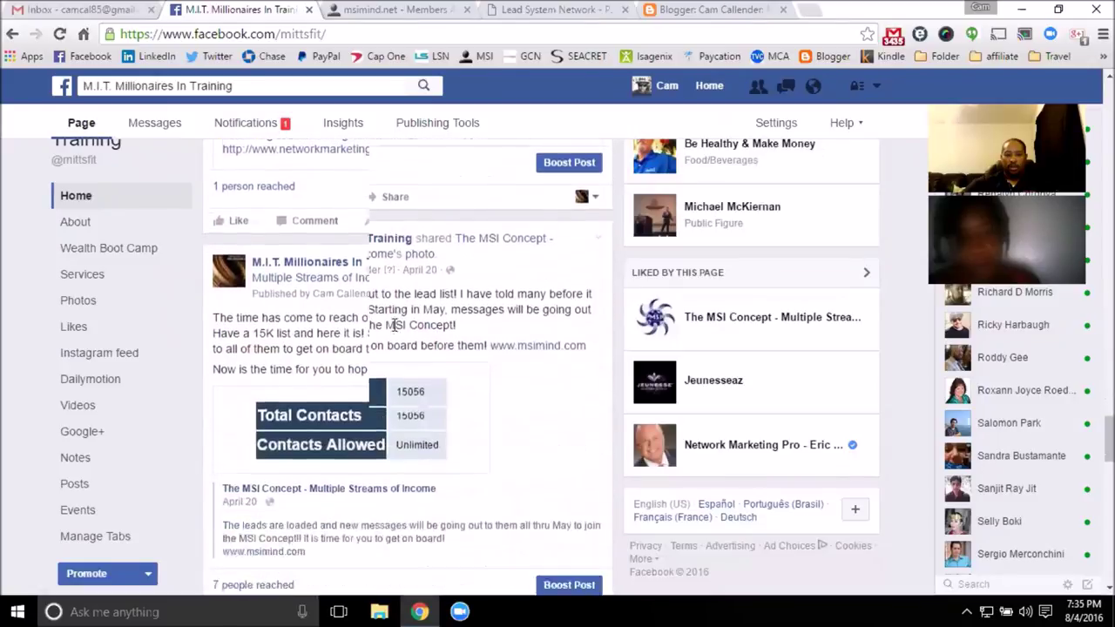
{"action": "scroll", "coordinate": [392, 324], "scroll_direction": "down", "scroll_amount": 3}
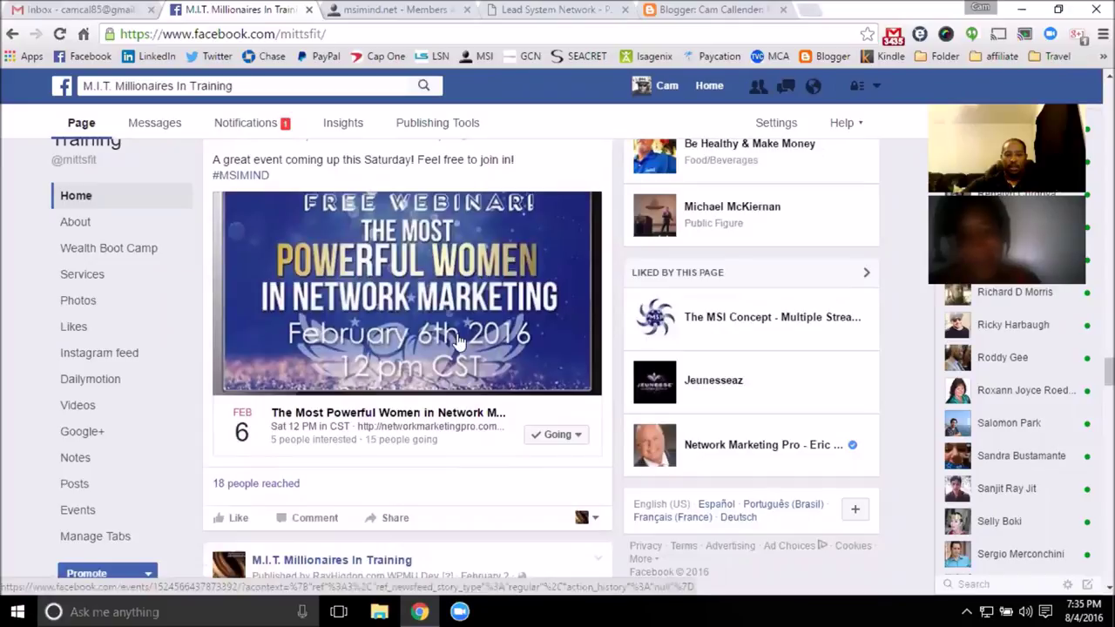
{"action": "scroll", "coordinate": [427, 347], "scroll_direction": "down", "scroll_amount": 6}
{"action": "scroll", "coordinate": [436, 338], "scroll_direction": "down", "scroll_amount": 7}
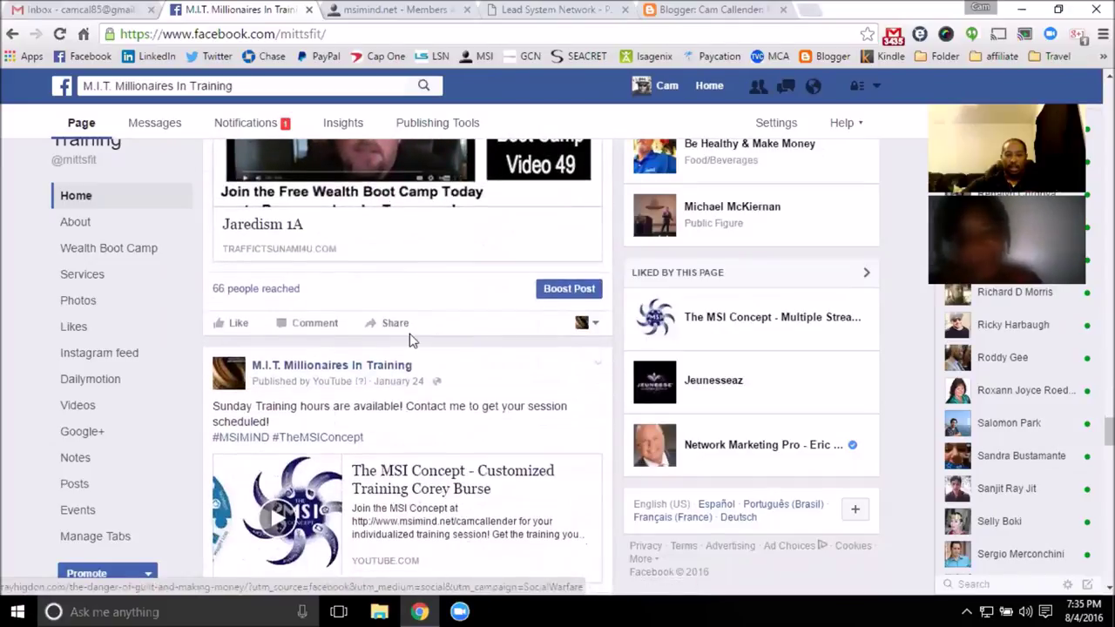
- Find the Hamster Wheel post on the M.I.T. page, open its linked Traffic Tsunami page, and close that page
{"action": "scroll", "coordinate": [413, 339], "scroll_direction": "down", "scroll_amount": 3}
{"action": "scroll", "coordinate": [409, 340], "scroll_direction": "down", "scroll_amount": 9}
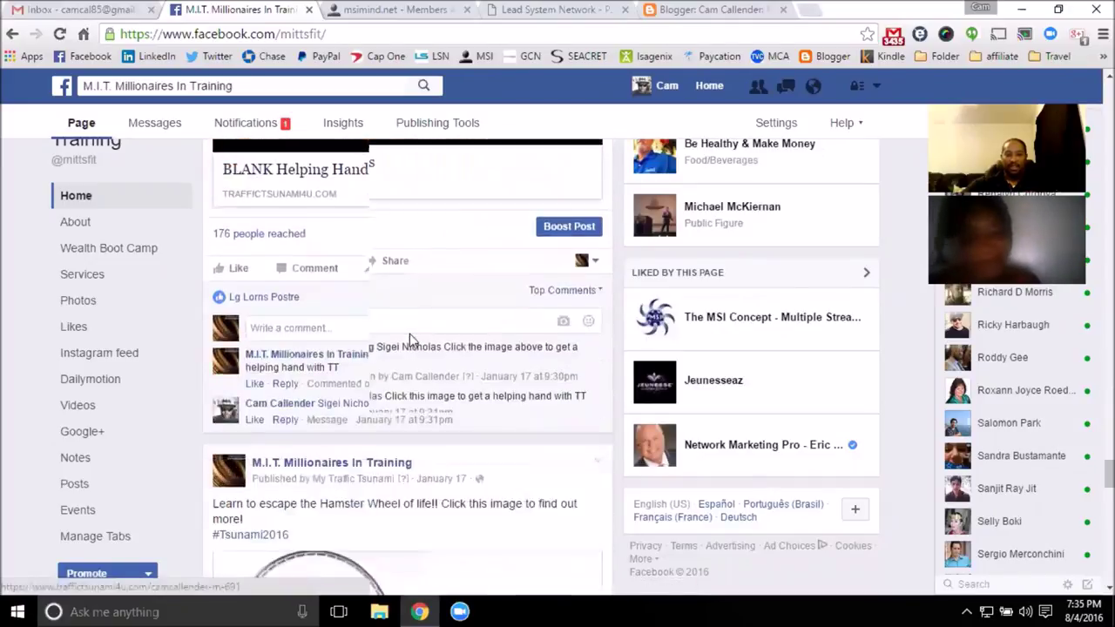
{"action": "scroll", "coordinate": [362, 334], "scroll_direction": "up", "scroll_amount": 1}
{"action": "scroll", "coordinate": [358, 327], "scroll_direction": "down", "scroll_amount": 2}
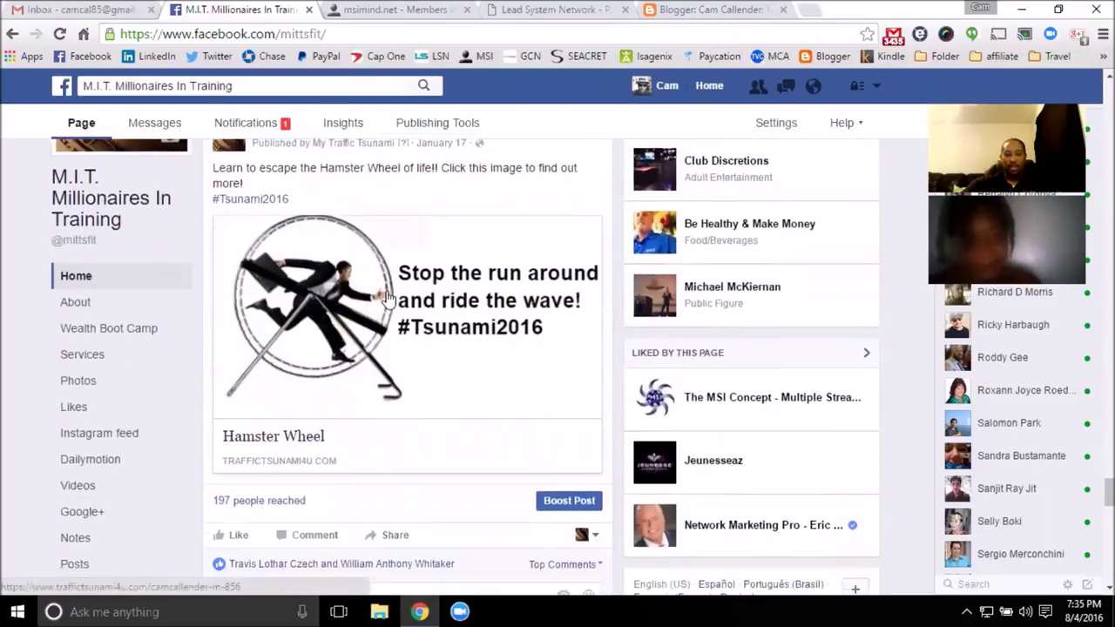
{"action": "left_click", "coordinate": [387, 298]}
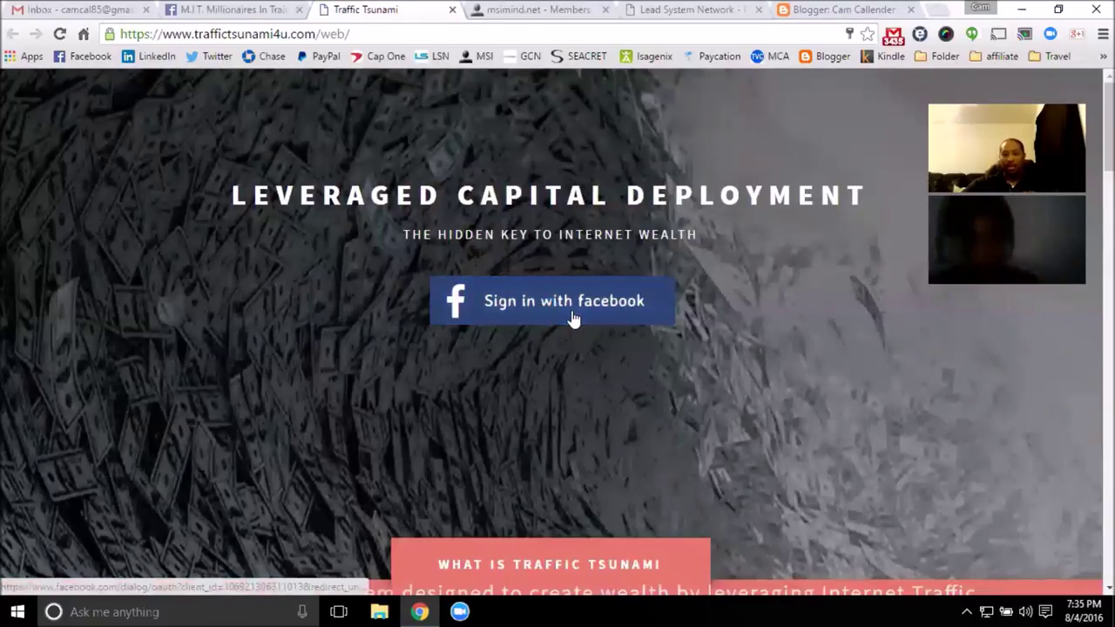
{"action": "left_click", "coordinate": [452, 10]}
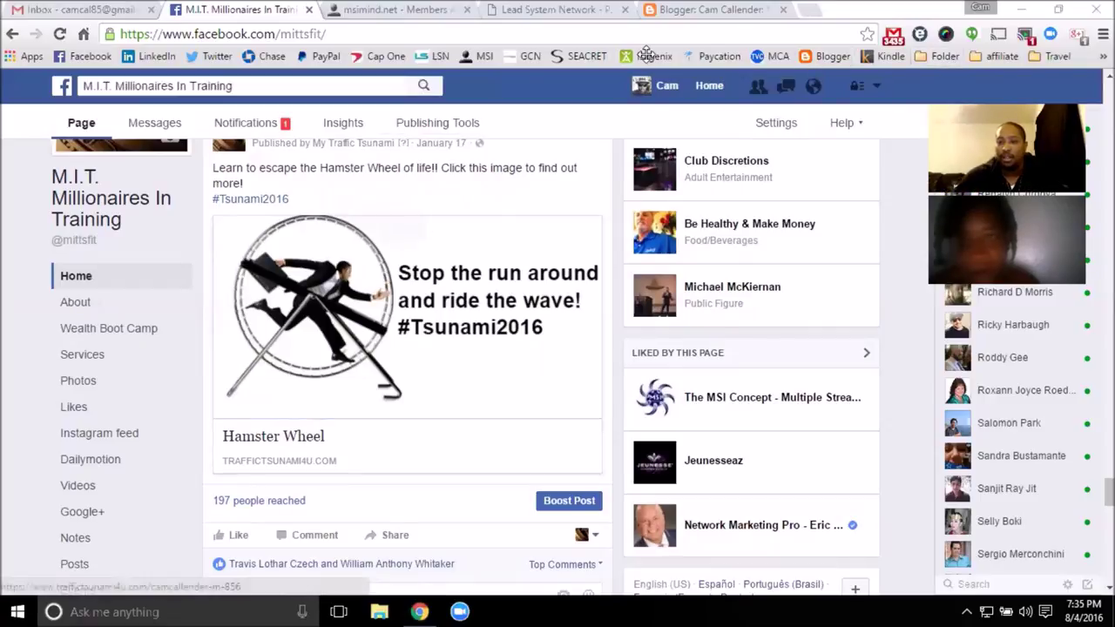
- Open the Link Shortner bookmark from the affiliate folder and bring the mycustomlink.com form into view
{"action": "left_click", "coordinate": [941, 55]}
{"action": "scroll", "coordinate": [723, 453], "scroll_direction": "down", "scroll_amount": 2}
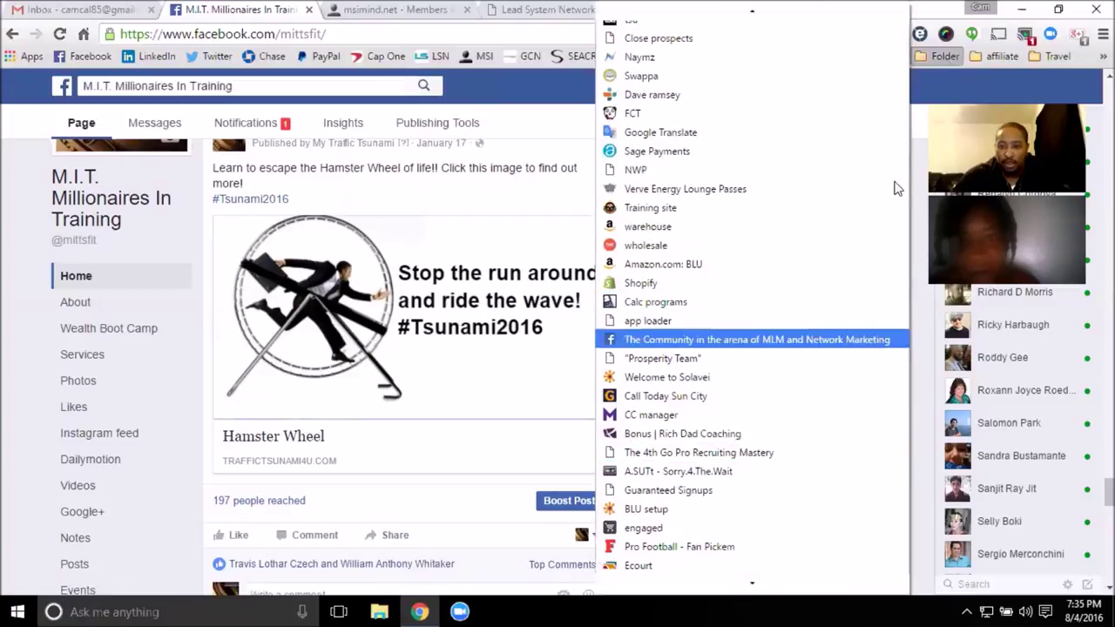
{"action": "mouse_move", "coordinate": [996, 57]}
{"action": "scroll", "coordinate": [834, 381], "scroll_direction": "down", "scroll_amount": 3}
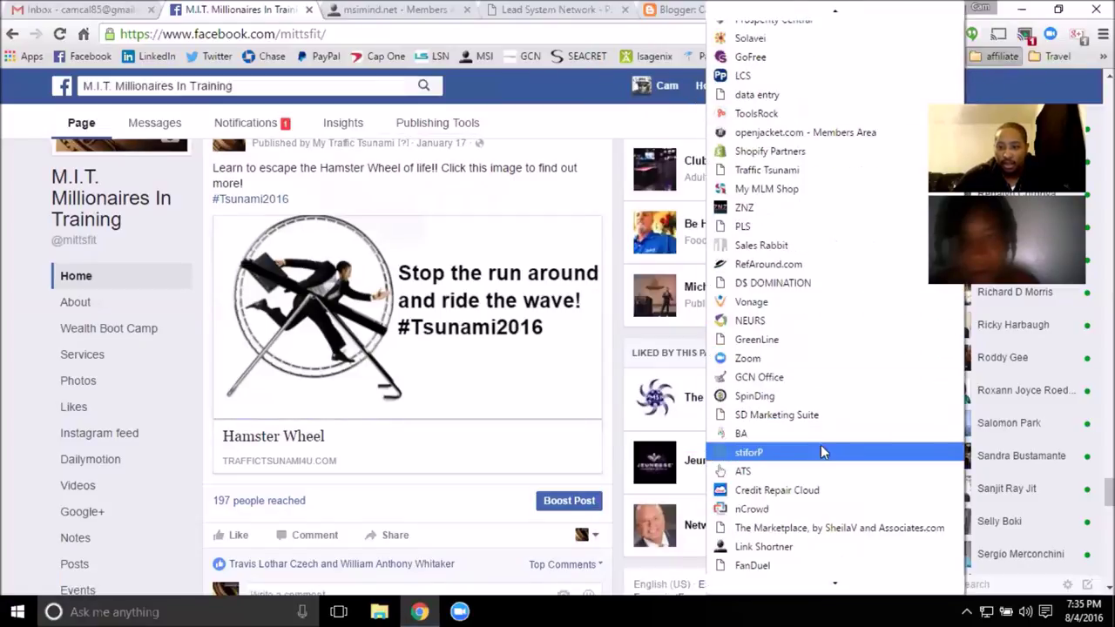
{"action": "left_click", "coordinate": [764, 546]}
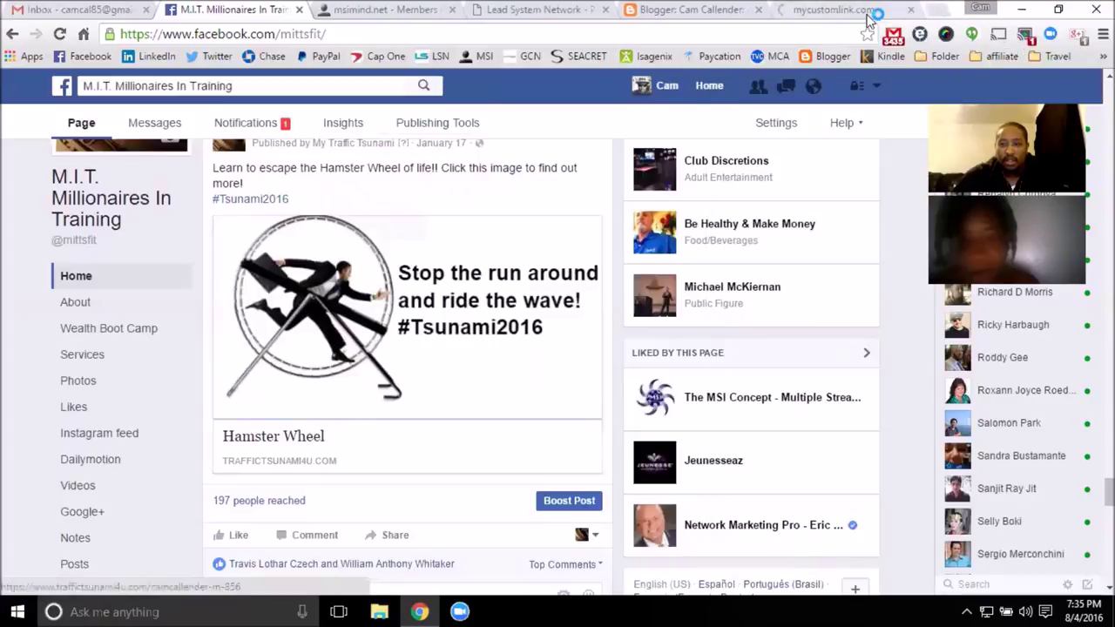
{"action": "scroll", "coordinate": [630, 296], "scroll_direction": "down", "scroll_amount": 3}
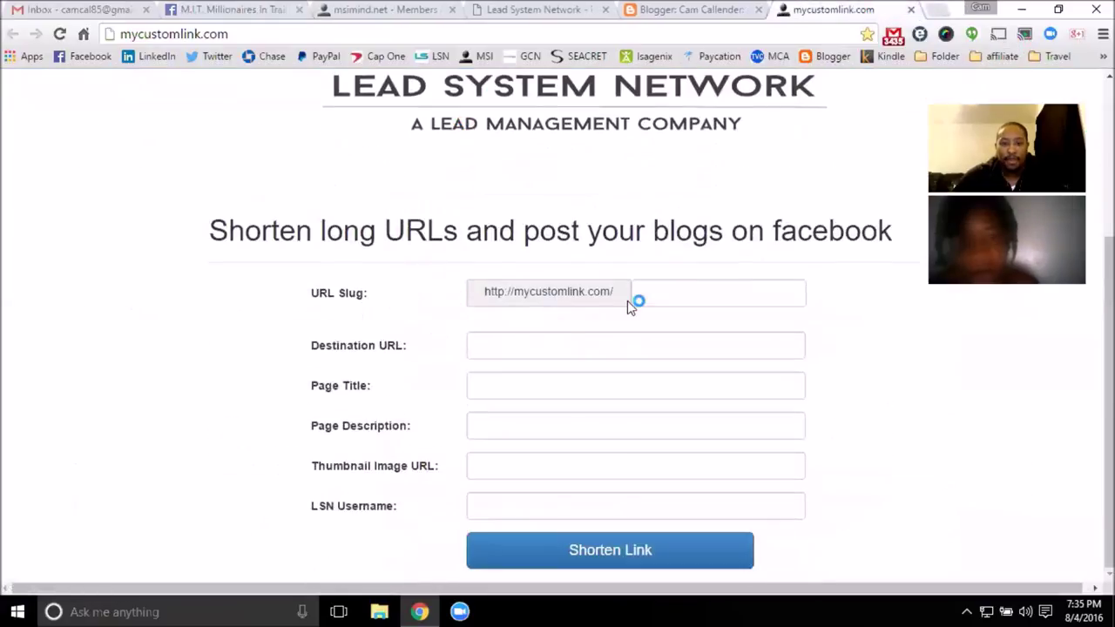
- Examine the shortener's Destination URL and Thumbnail Image URL fields, check the Blogger overview, and return to the form
{"action": "left_click", "coordinate": [504, 472]}
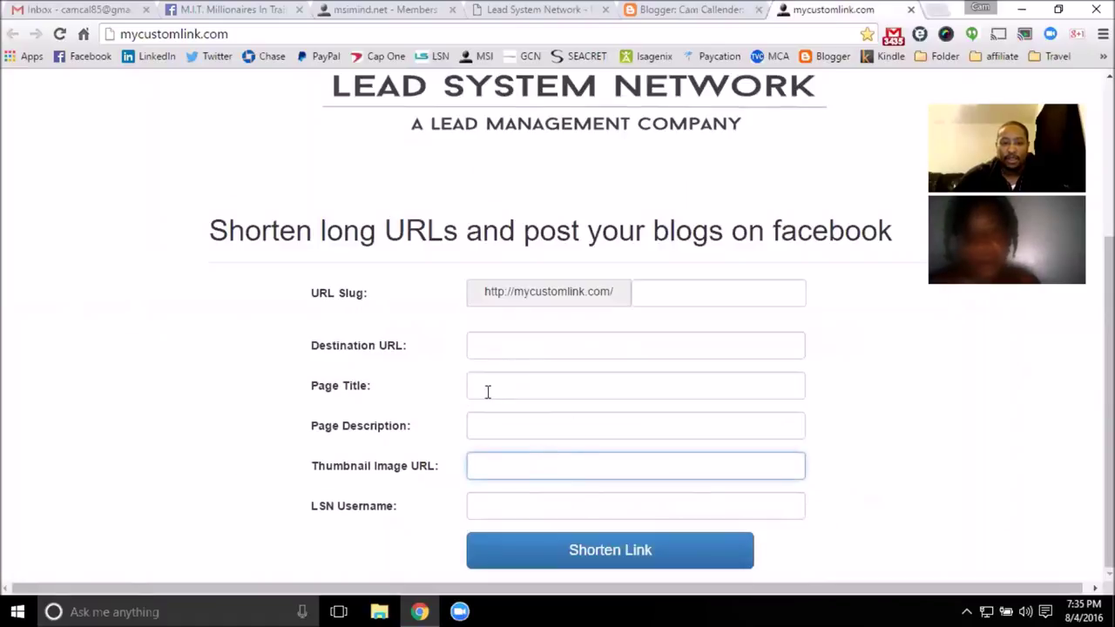
{"action": "left_click", "coordinate": [532, 345]}
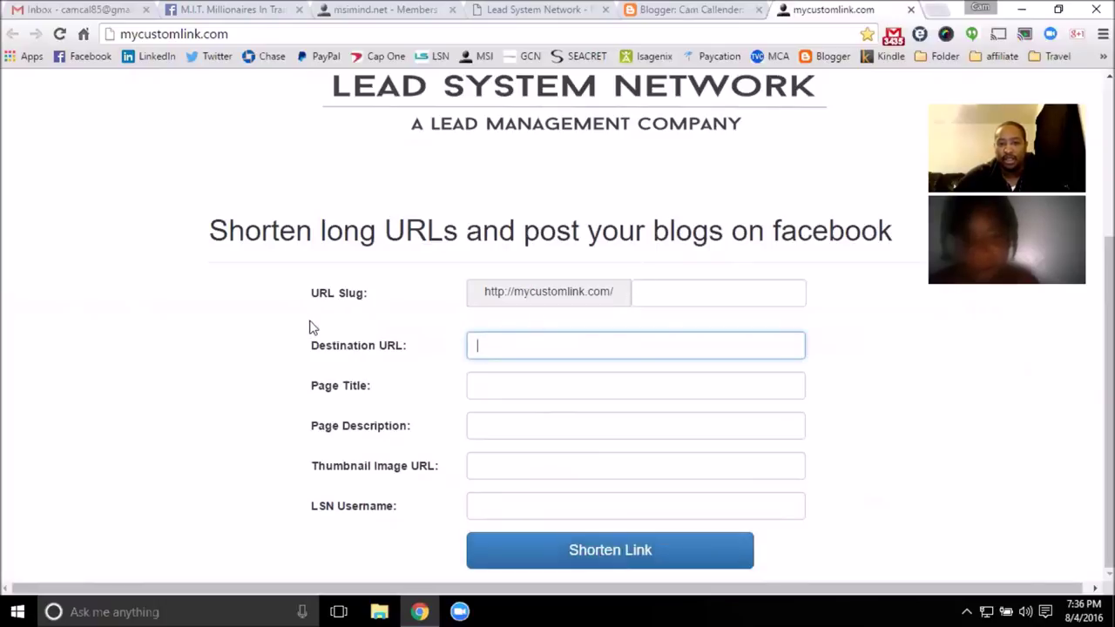
{"action": "left_click", "coordinate": [510, 464]}
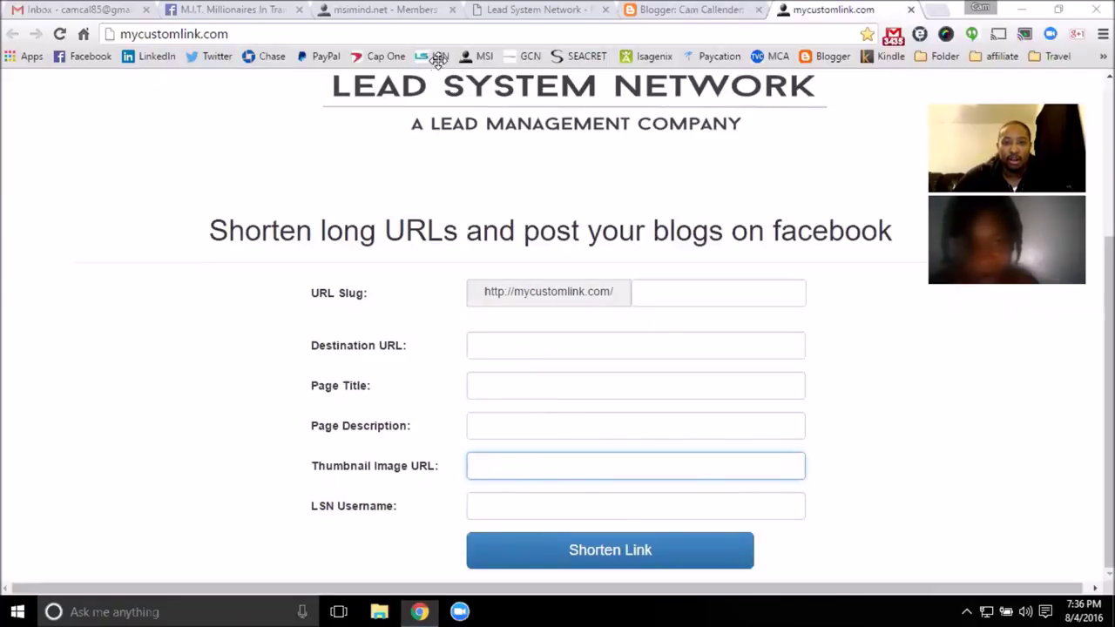
{"action": "left_click", "coordinate": [438, 98]}
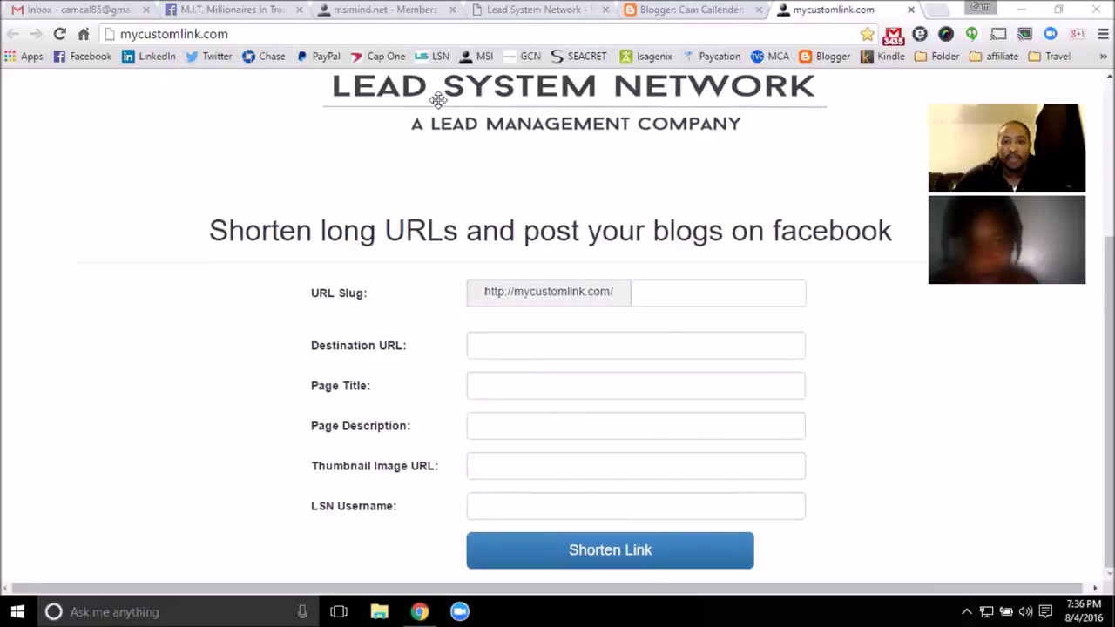
{"action": "left_click", "coordinate": [641, 12]}
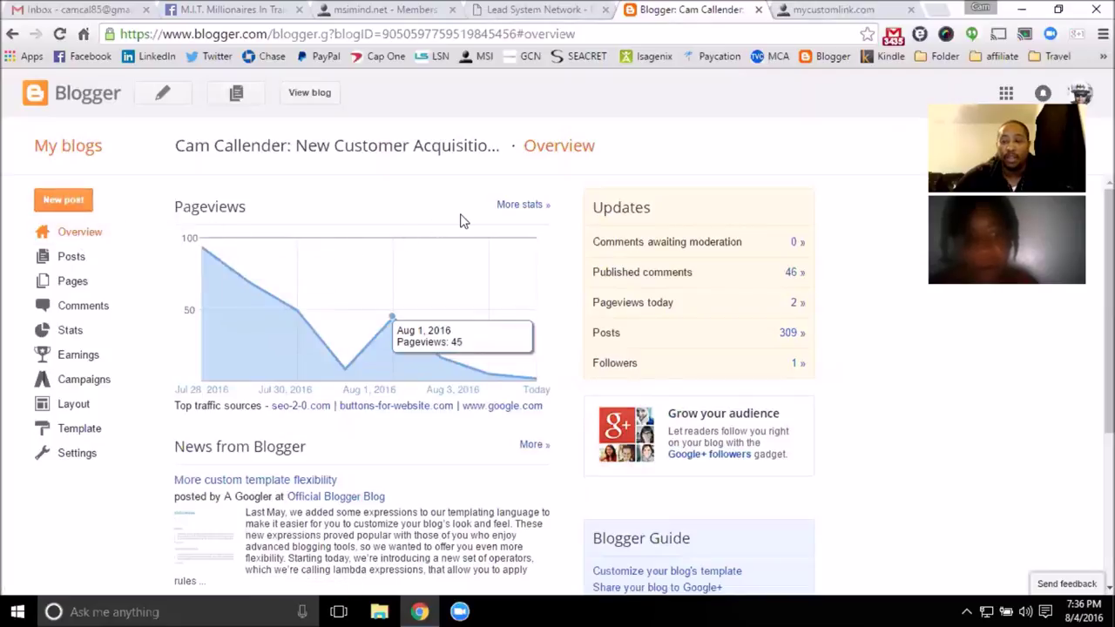
{"action": "left_click", "coordinate": [825, 11]}
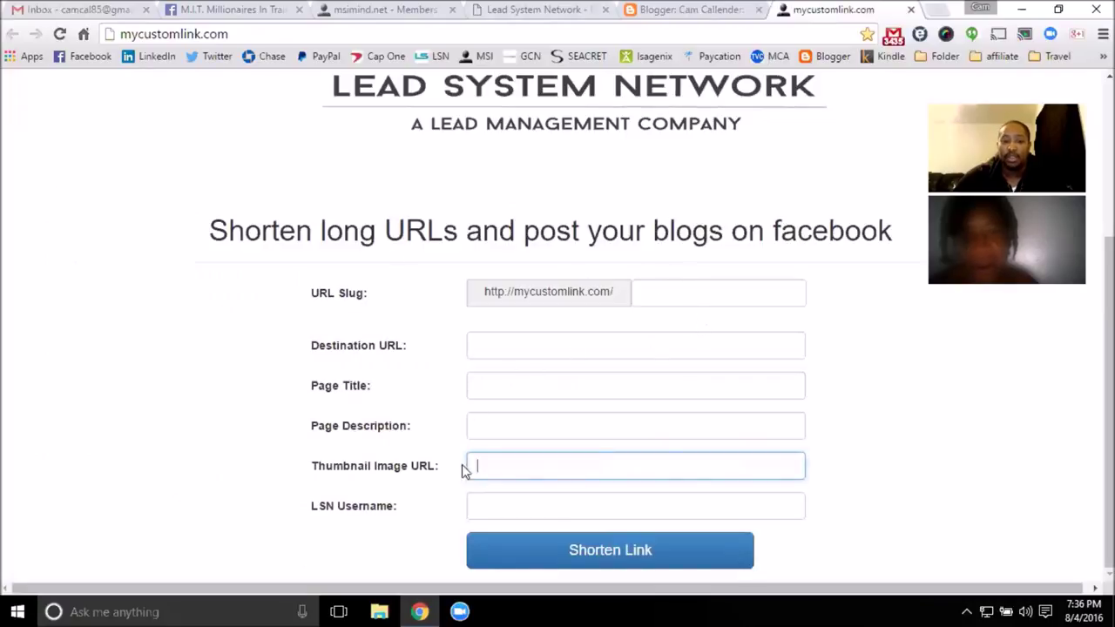
- Open the Instagram profile in a new browser tab
{"action": "left_click", "coordinate": [937, 12]}
{"action": "type", "text": "is"}
{"action": "key", "text": "BackSpace"}
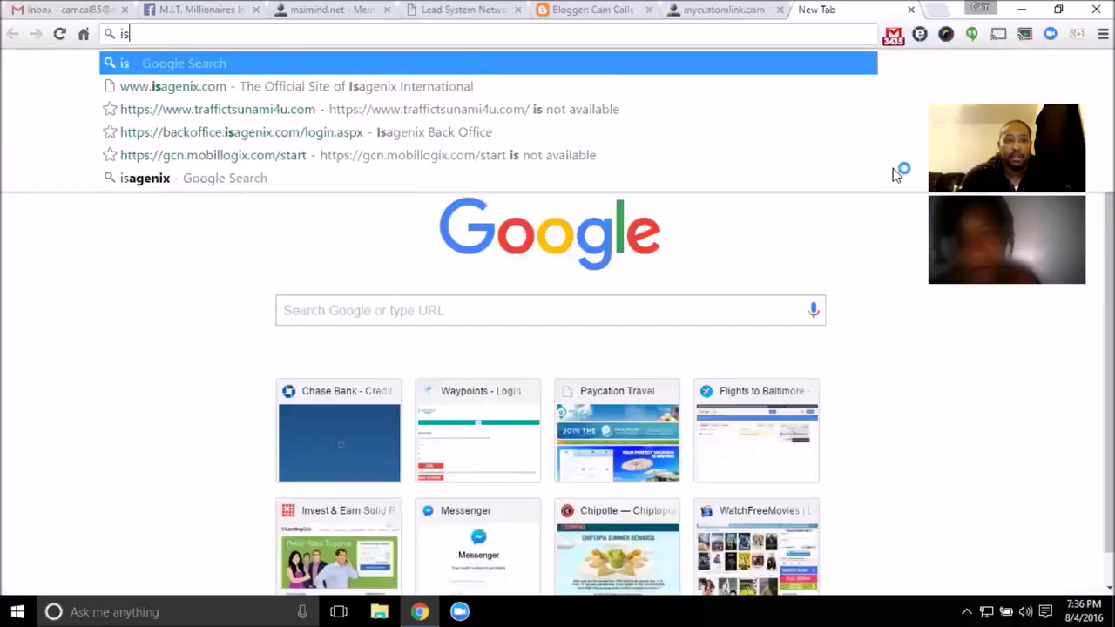
{"action": "key", "text": "BackSpace"}
{"action": "type", "text": "nsta"}
{"action": "key", "text": "Return"}
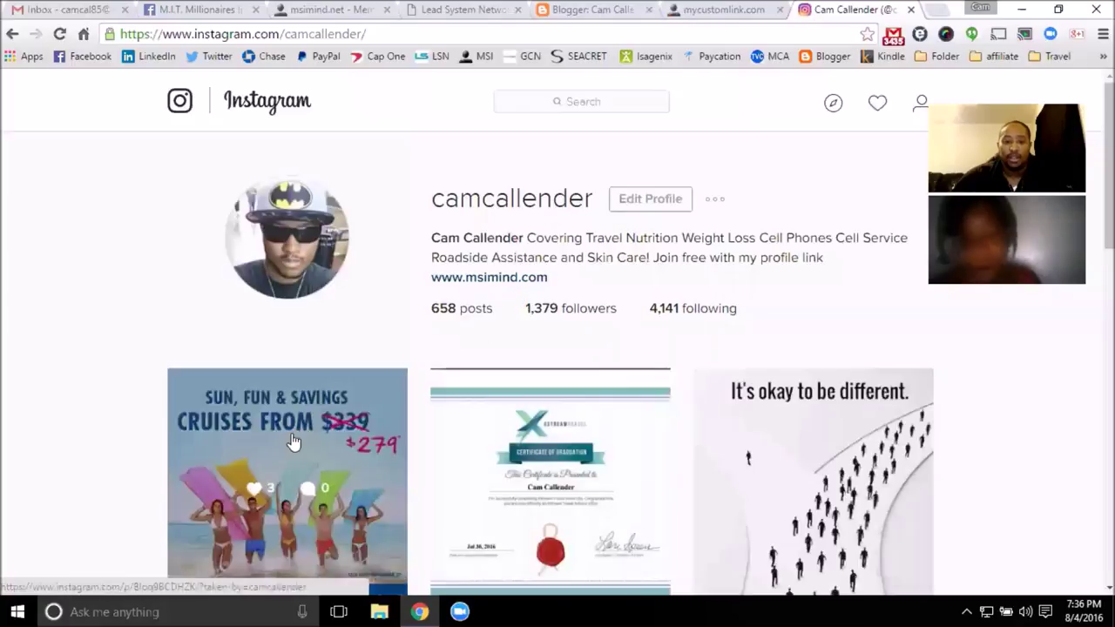
- Copy the link address of the Carnival cruise post on Instagram and paste it as the shortener's Thumbnail Image URL
{"action": "scroll", "coordinate": [294, 442], "scroll_direction": "down", "scroll_amount": 2}
{"action": "right_click", "coordinate": [332, 259]}
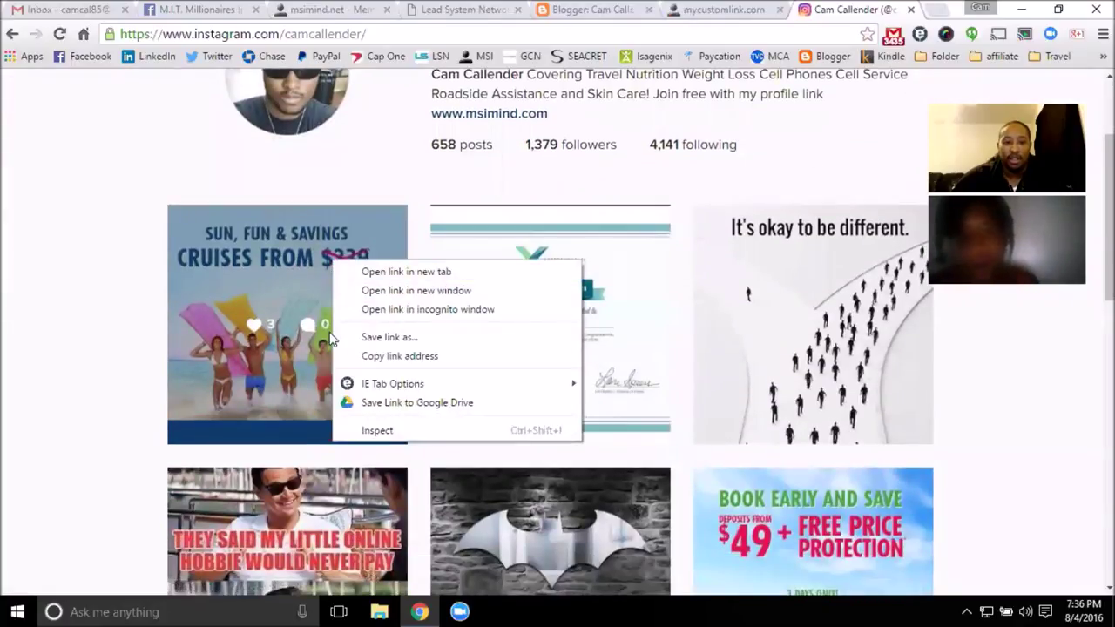
{"action": "left_click", "coordinate": [386, 356]}
{"action": "left_click", "coordinate": [739, 12]}
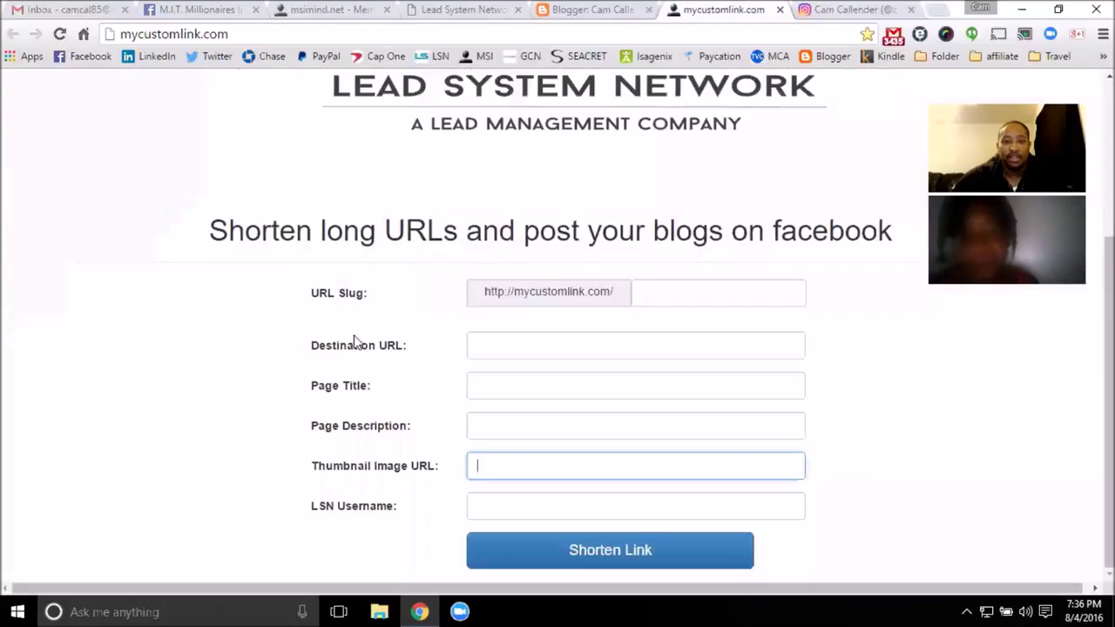
{"action": "key", "text": "ctrl+v"}
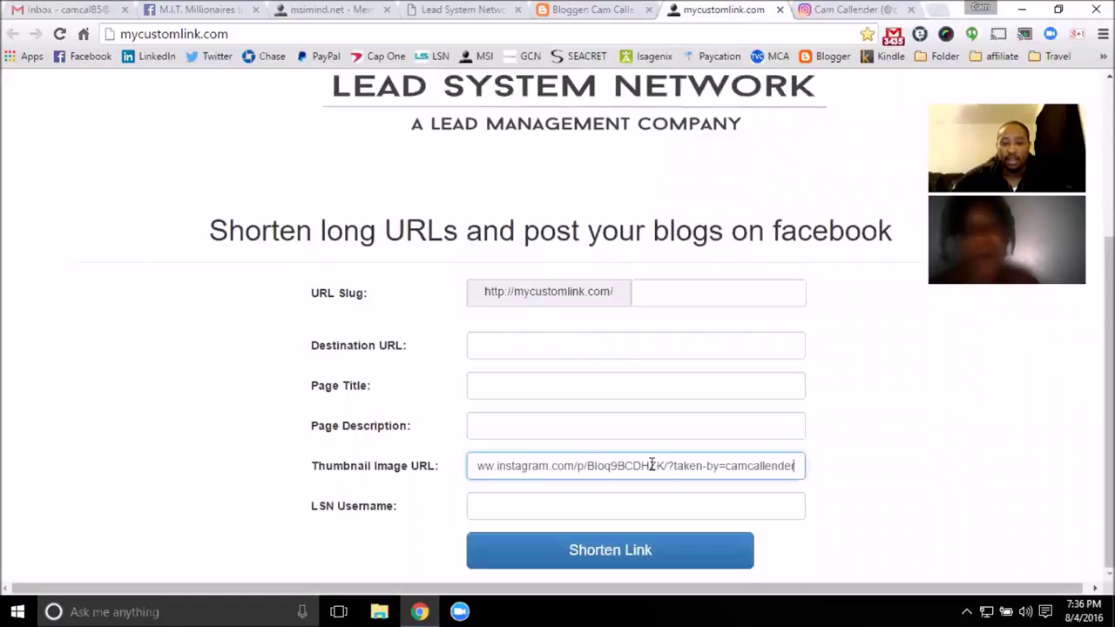
- Open the Carnival cruise post on Instagram, check its options for an image link, and close the post
{"action": "left_click", "coordinate": [855, 10]}
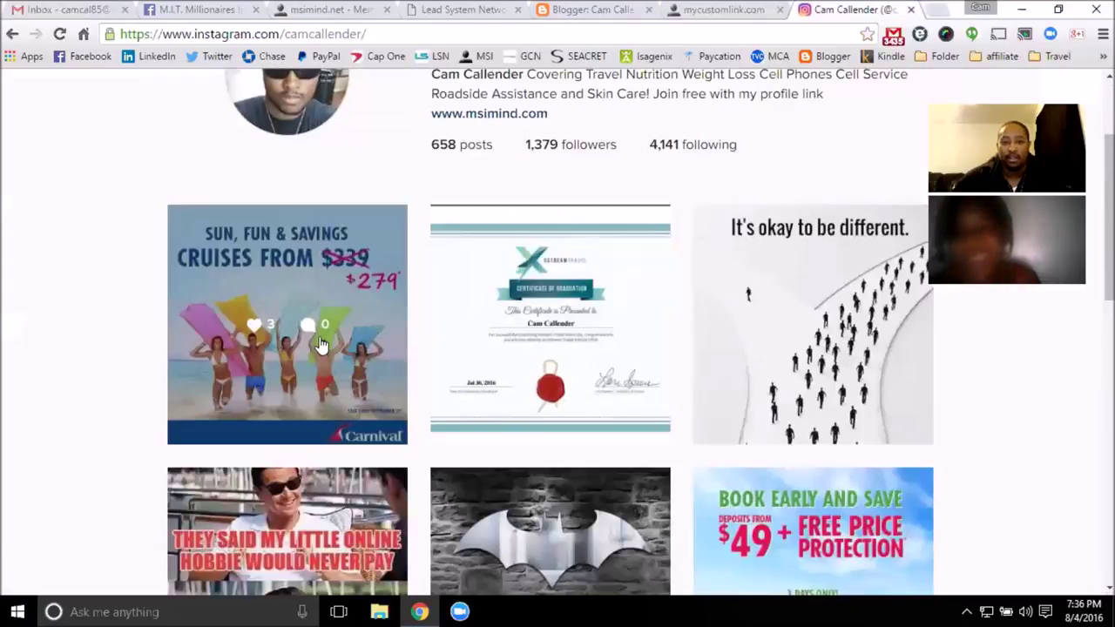
{"action": "left_click", "coordinate": [265, 392]}
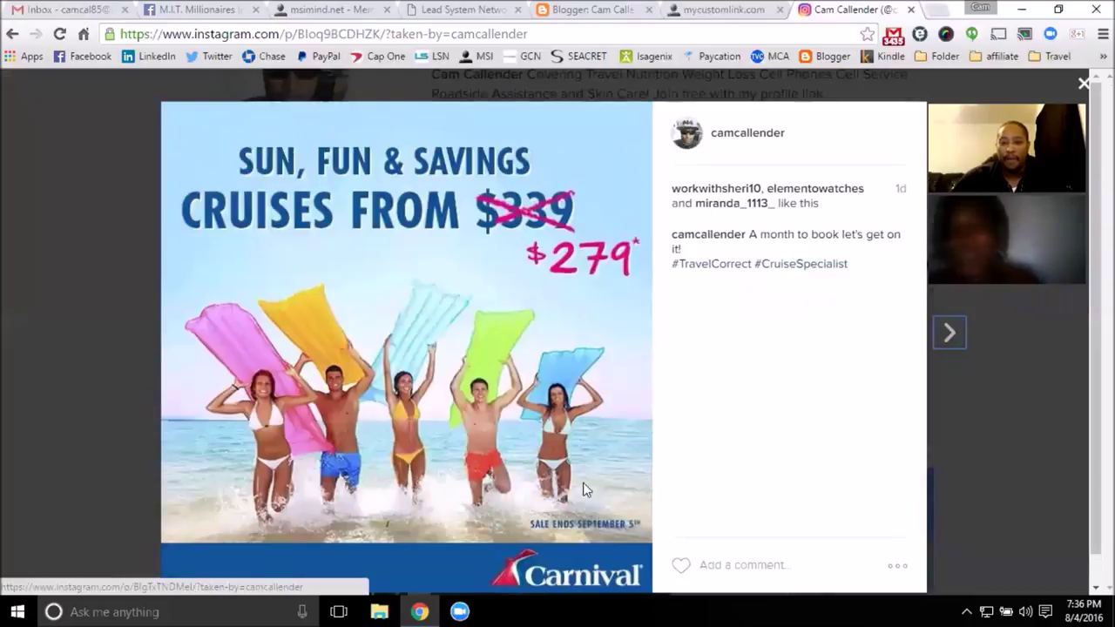
{"action": "left_click", "coordinate": [897, 565]}
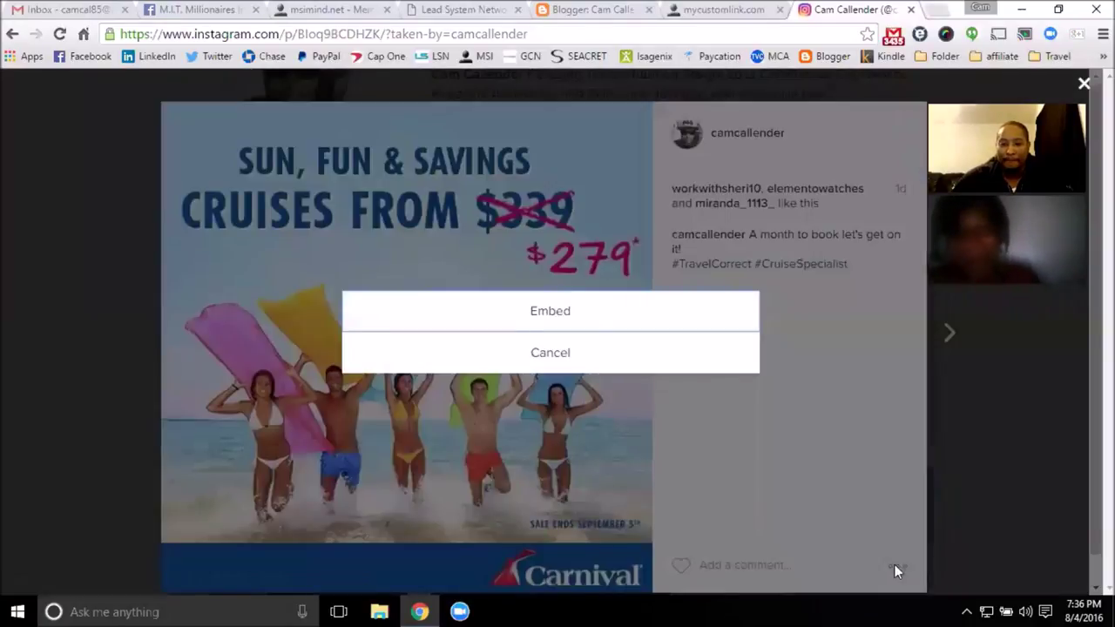
{"action": "left_click", "coordinate": [577, 348]}
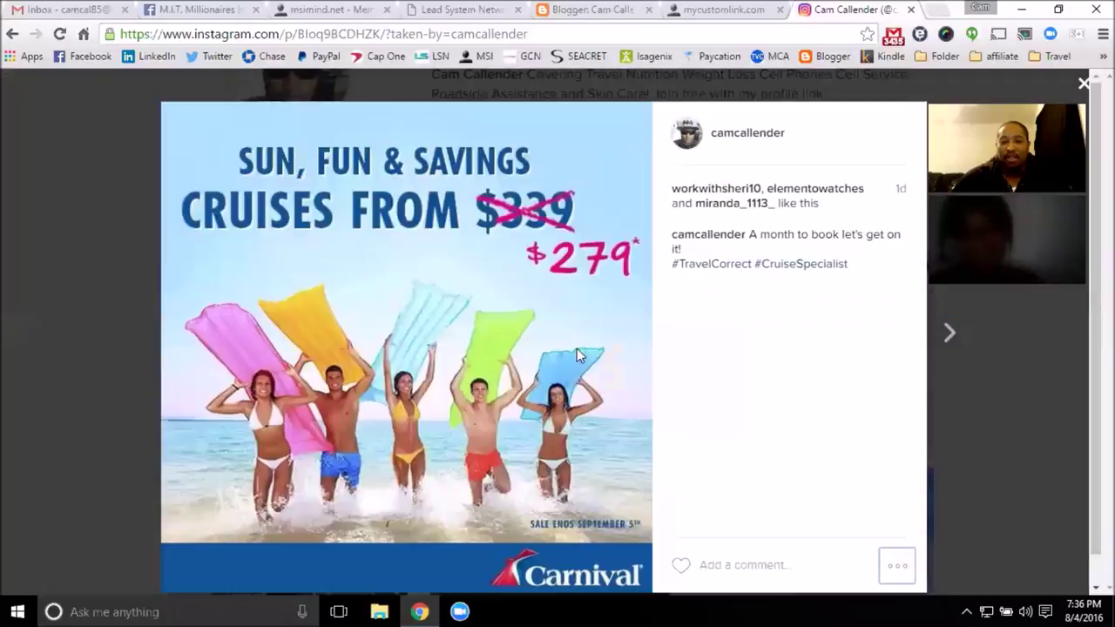
{"action": "left_click", "coordinate": [1079, 85]}
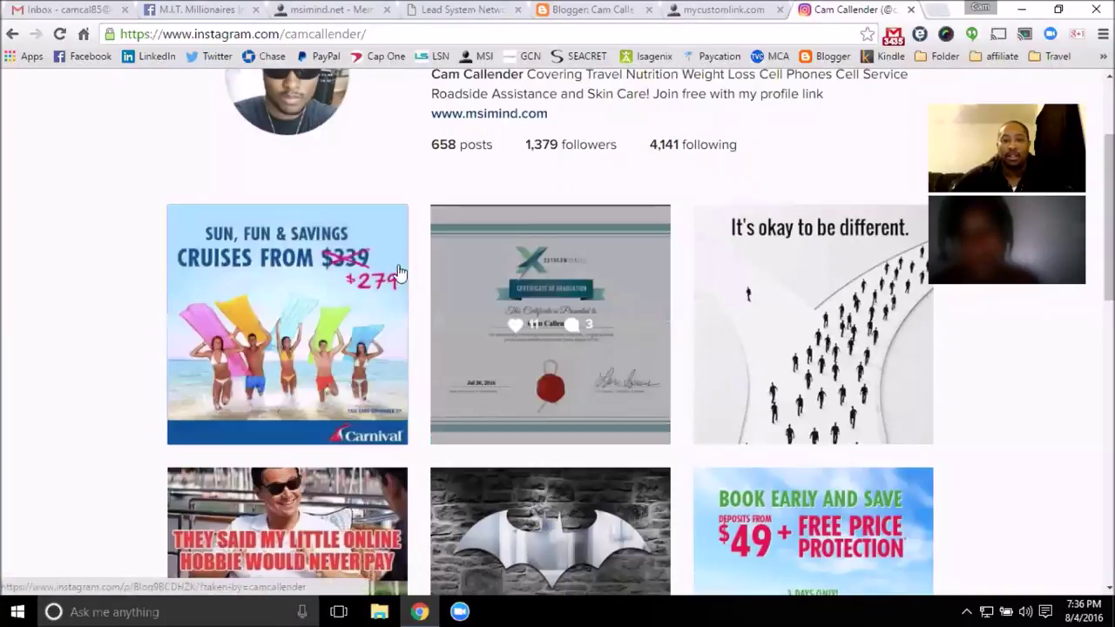
{"action": "left_click", "coordinate": [727, 9]}
{"action": "left_click", "coordinate": [705, 300]}
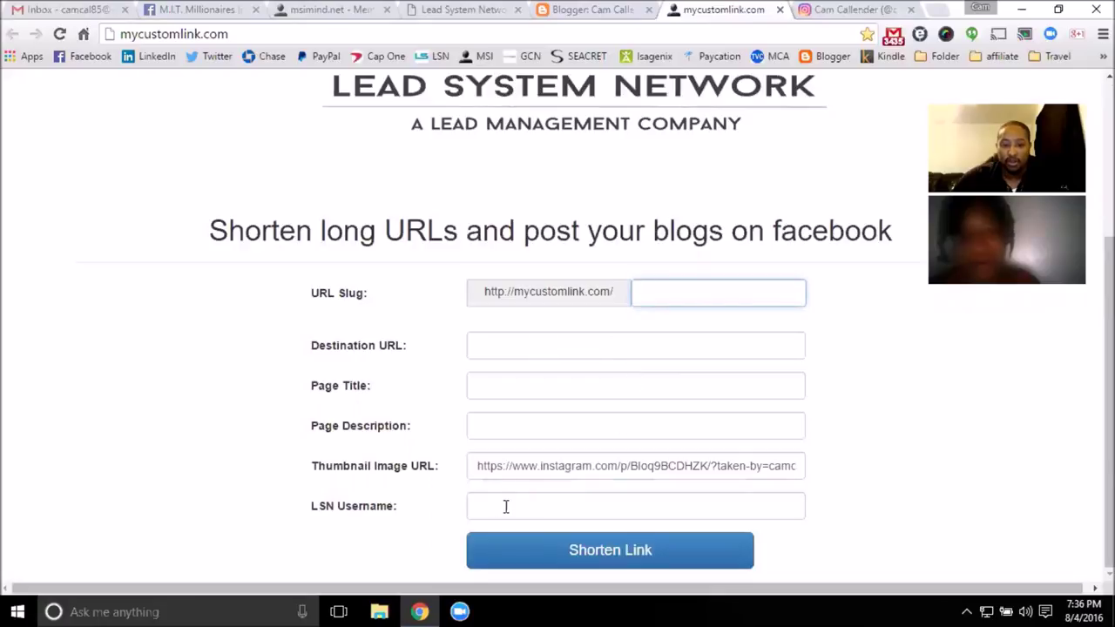
{"action": "left_click", "coordinate": [501, 345]}
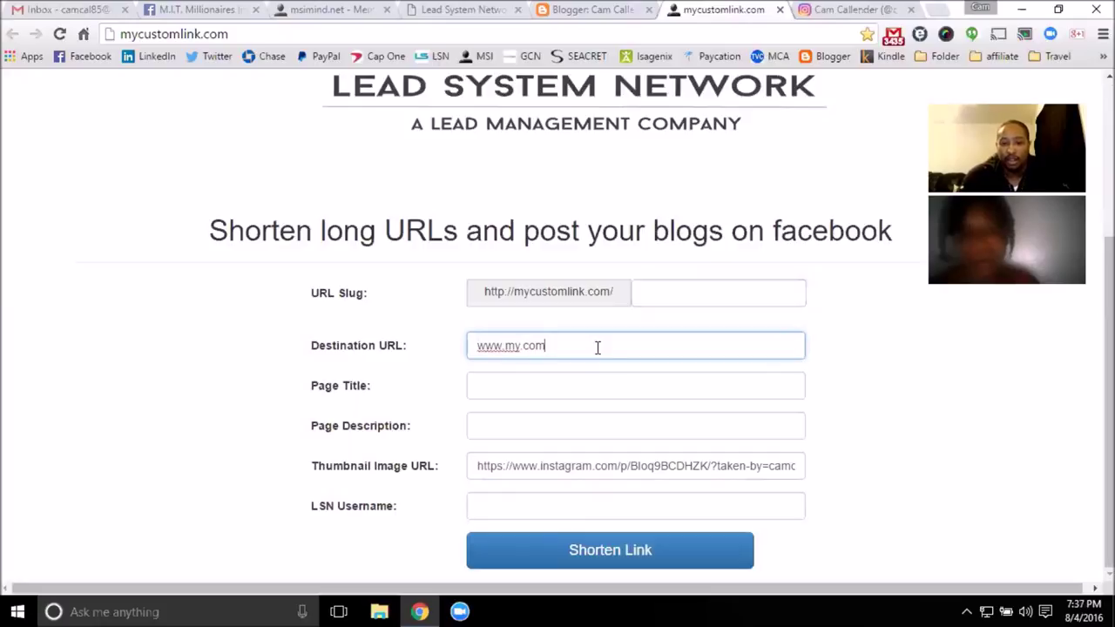
{"action": "key", "text": "BackSpace"}
{"action": "key", "text": "BackSpace"}
{"action": "key", "text": "BackSpace"}
{"action": "key", "text": "BackSpace"}
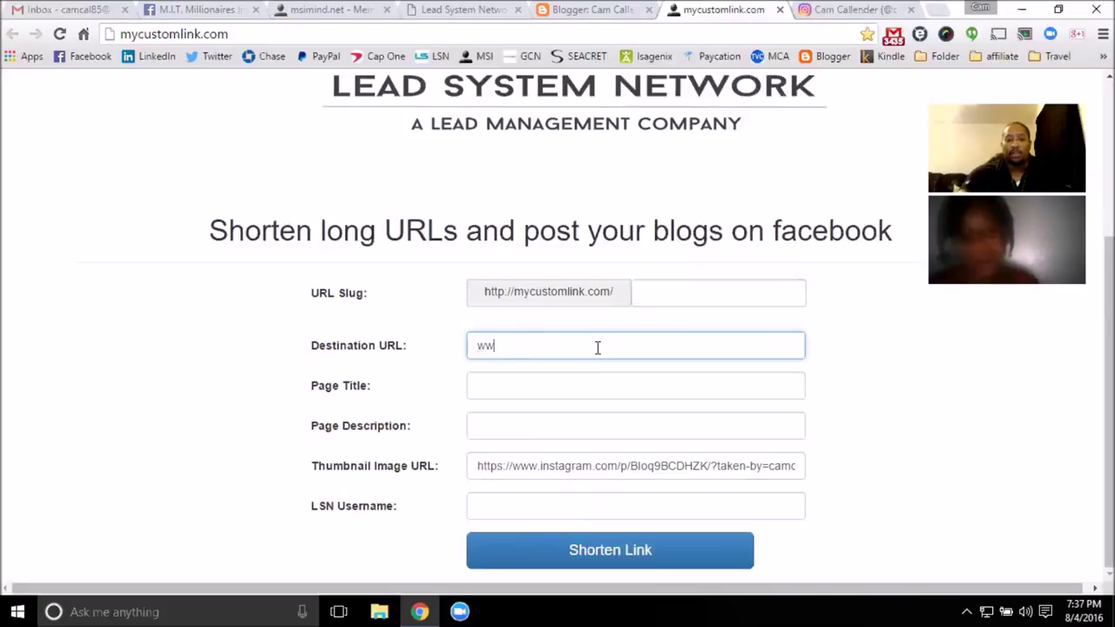
{"action": "key", "text": "BackSpace"}
{"action": "key", "text": "Tab"}
{"action": "key", "text": "Tab"}
{"action": "key", "text": "Tab"}
{"action": "key", "text": "Tab"}
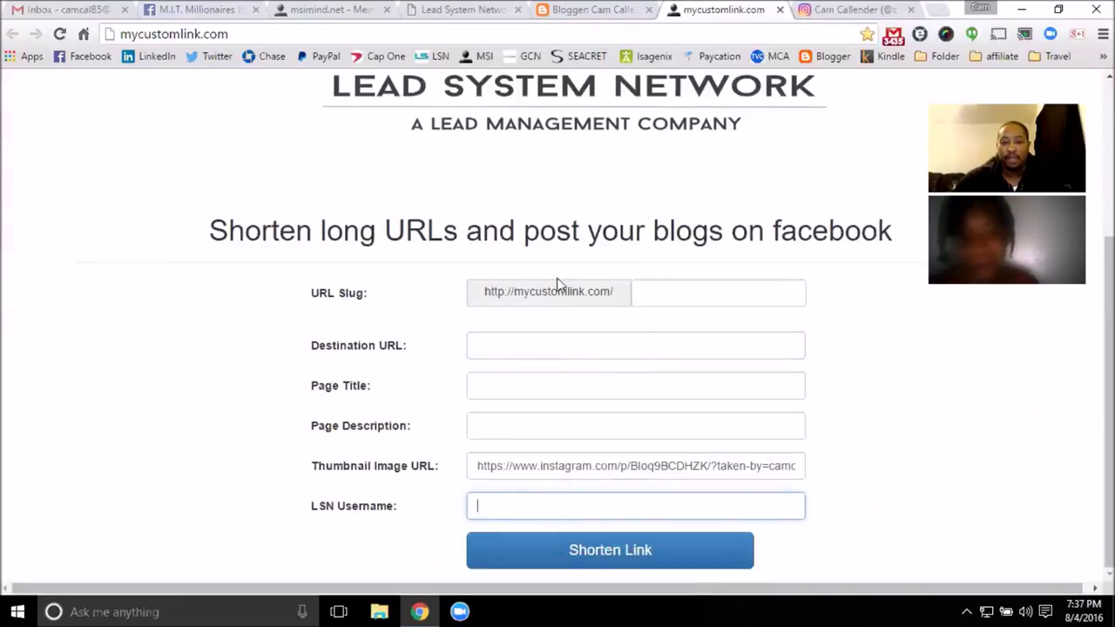
{"action": "left_click", "coordinate": [780, 9]}
- Look back up through the M.I.T. Millionaires In Training page's posts and return to the Facebook home feed
{"action": "left_click", "coordinate": [236, 9]}
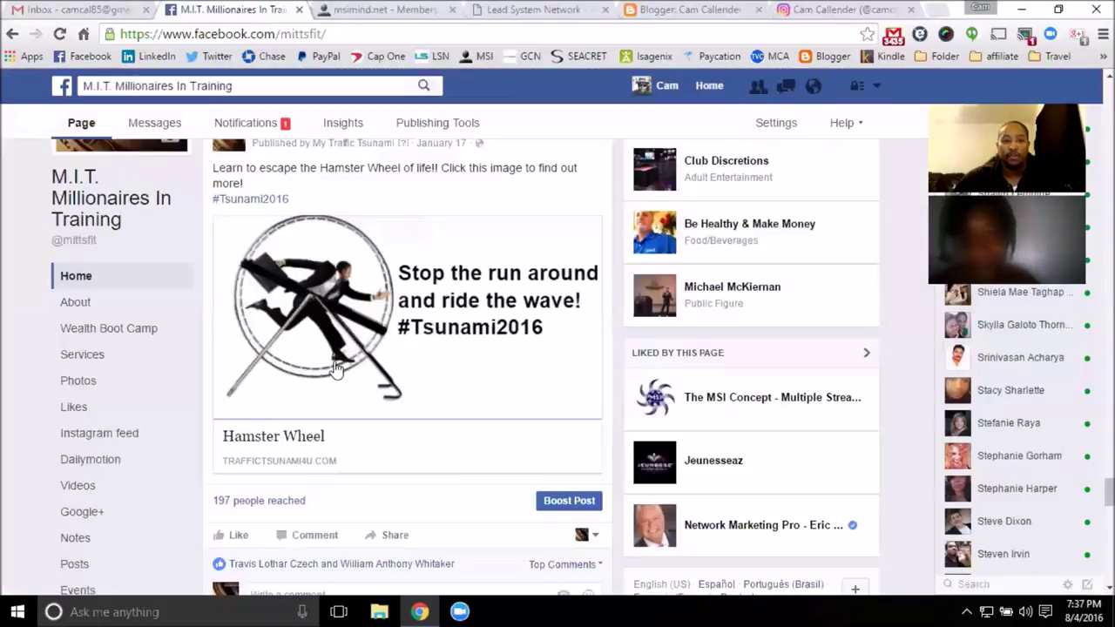
{"action": "scroll", "coordinate": [485, 520], "scroll_direction": "up", "scroll_amount": 2}
{"action": "scroll", "coordinate": [363, 384], "scroll_direction": "up", "scroll_amount": 10}
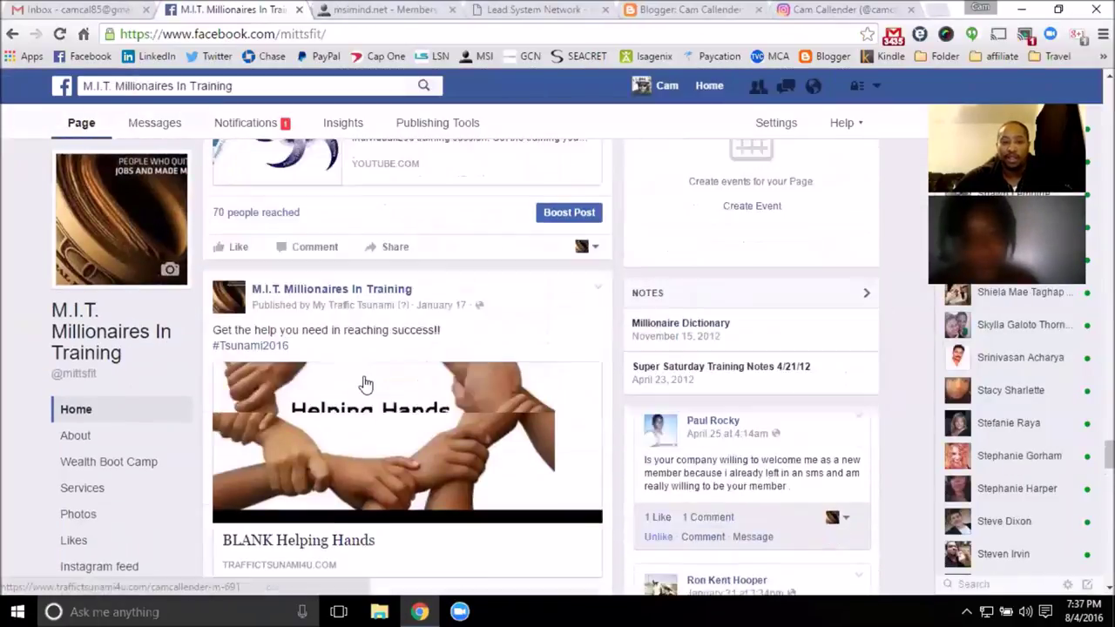
{"action": "scroll", "coordinate": [355, 384], "scroll_direction": "up", "scroll_amount": 15}
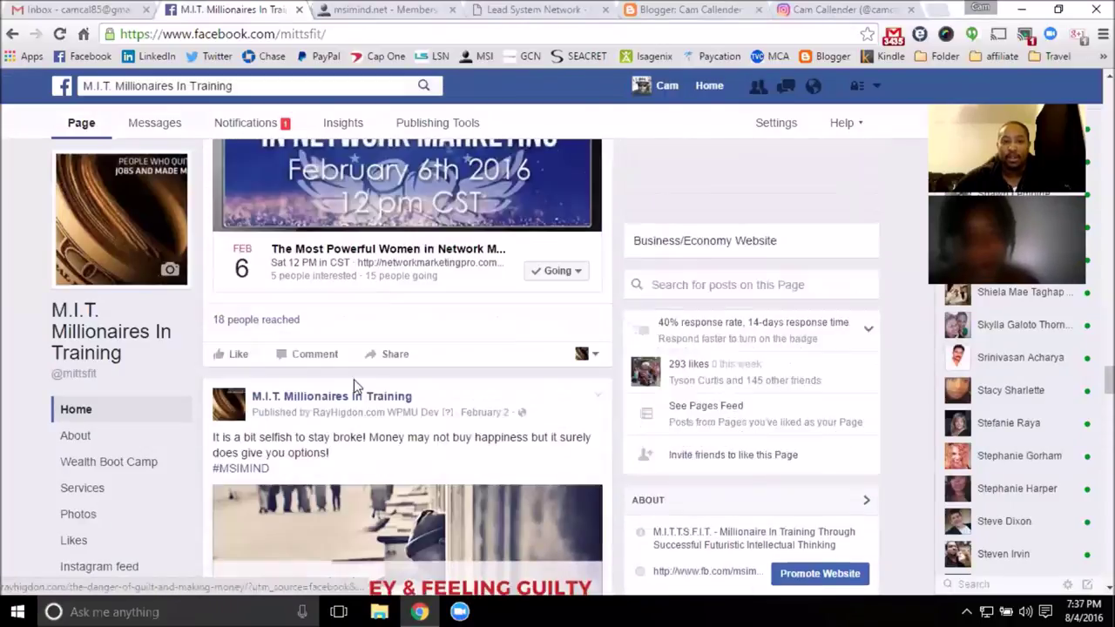
{"action": "left_click", "coordinate": [63, 86]}
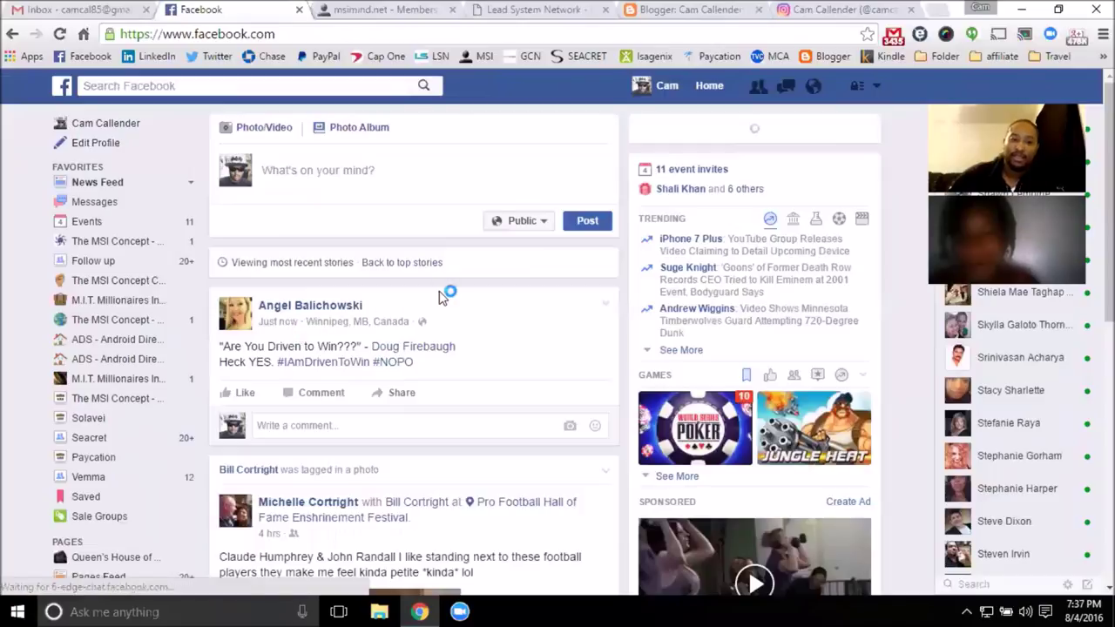
- Close the Instagram tab and return to the msimind.net members area
{"action": "left_click", "coordinate": [808, 22]}
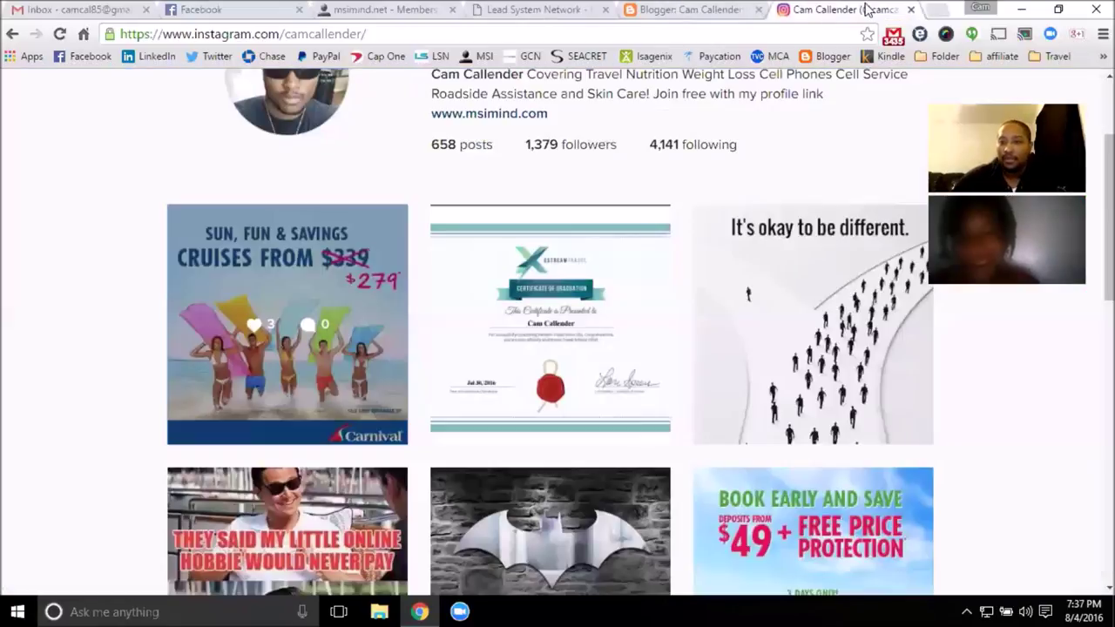
{"action": "left_click", "coordinate": [910, 10]}
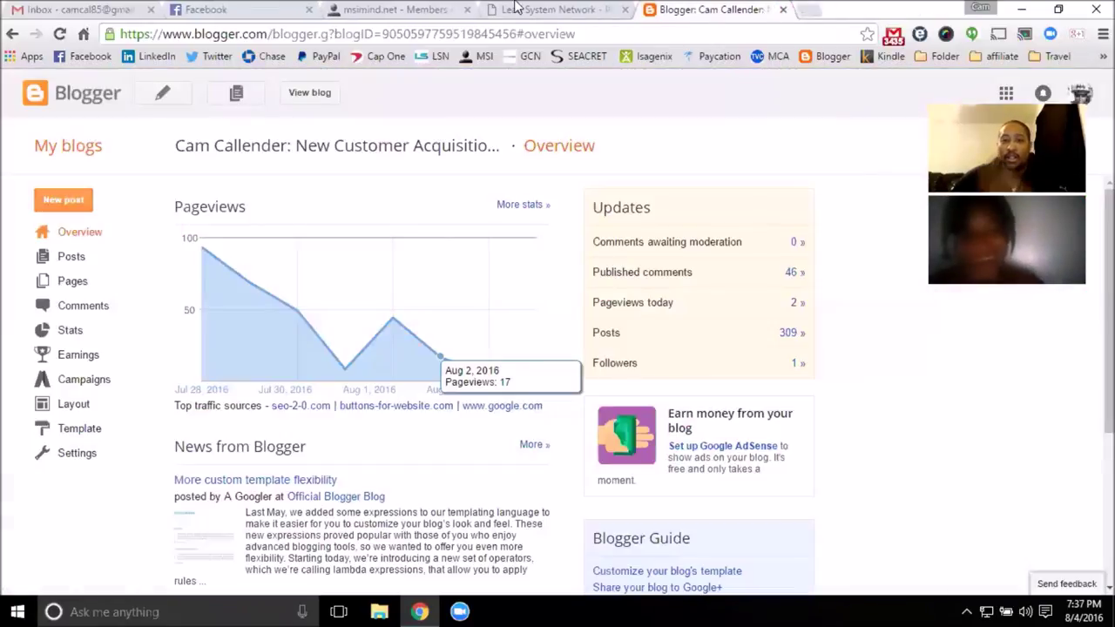
{"action": "left_click", "coordinate": [440, 11]}
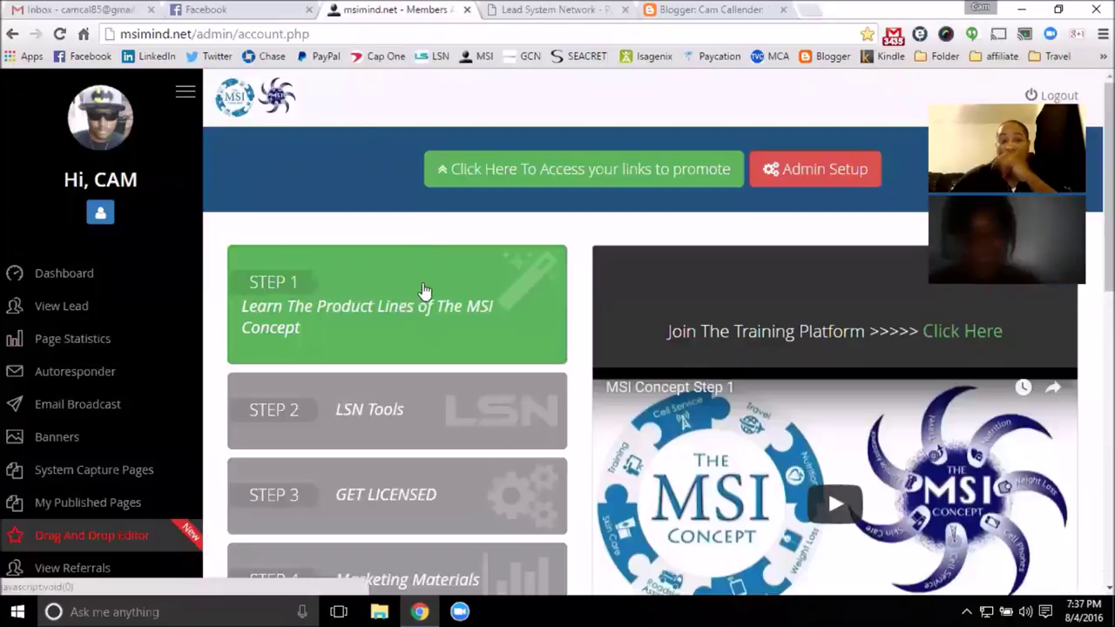
- View the members area's links to promote, close them, and open the Step 1 training platform instructions
{"action": "left_click", "coordinate": [585, 185]}
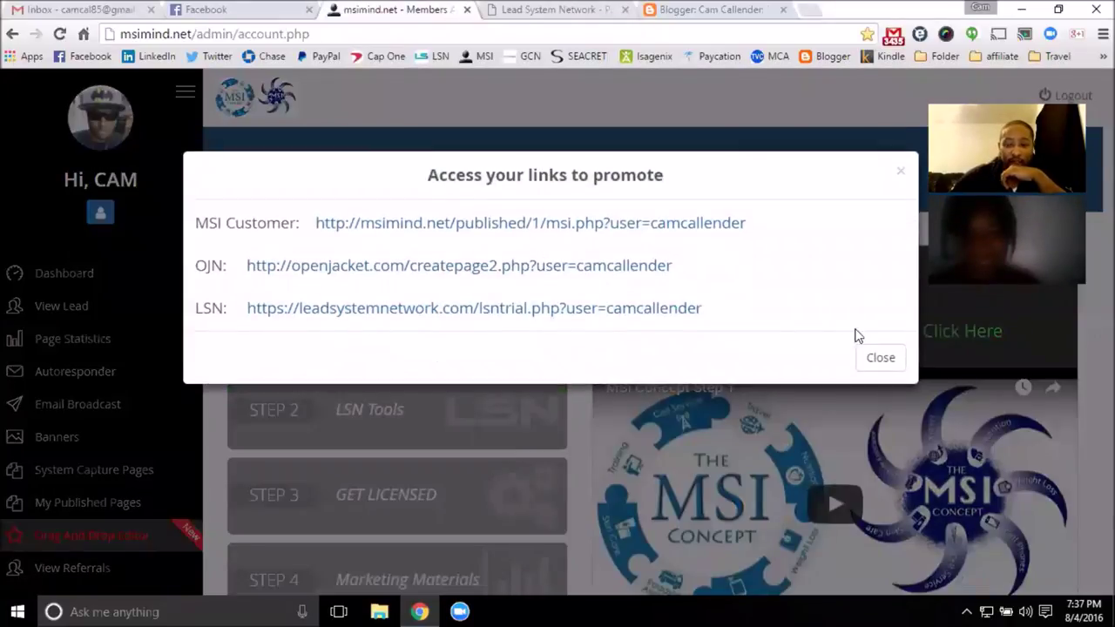
{"action": "left_click", "coordinate": [887, 364]}
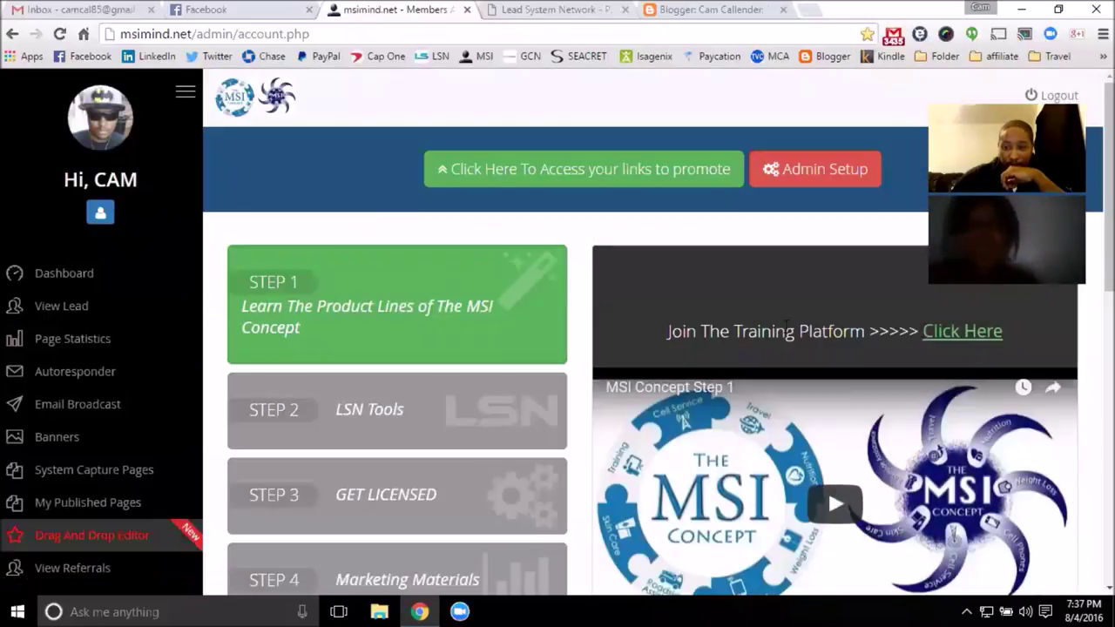
{"action": "left_click", "coordinate": [927, 340]}
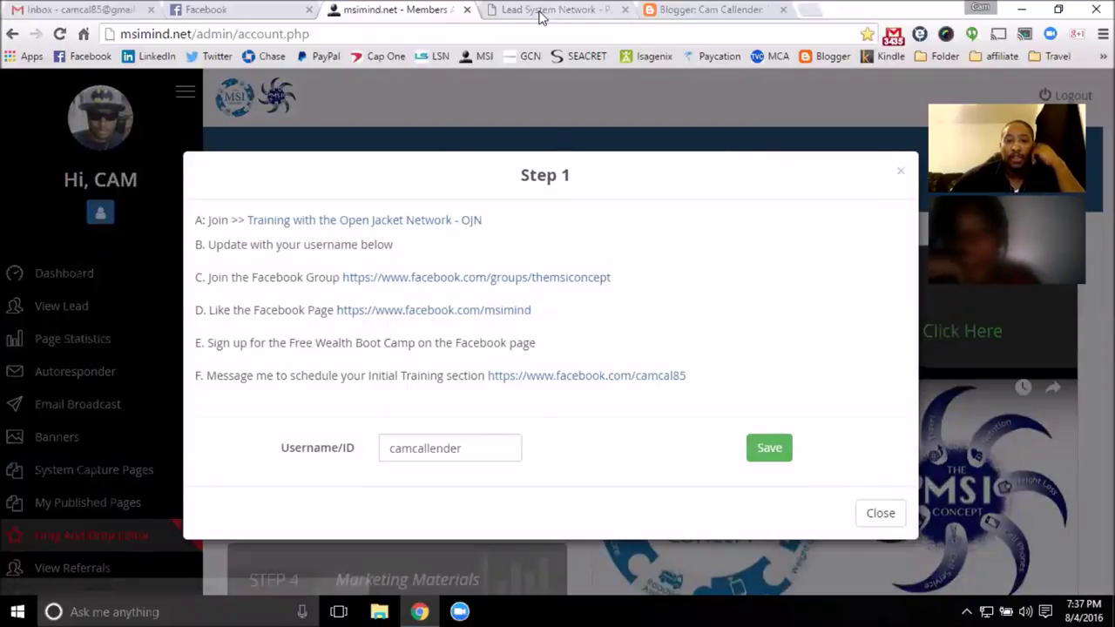
- Go to The MSI Concept - Multiple Streams of Income page on Facebook and check its additional page options
{"action": "left_click", "coordinate": [278, 11]}
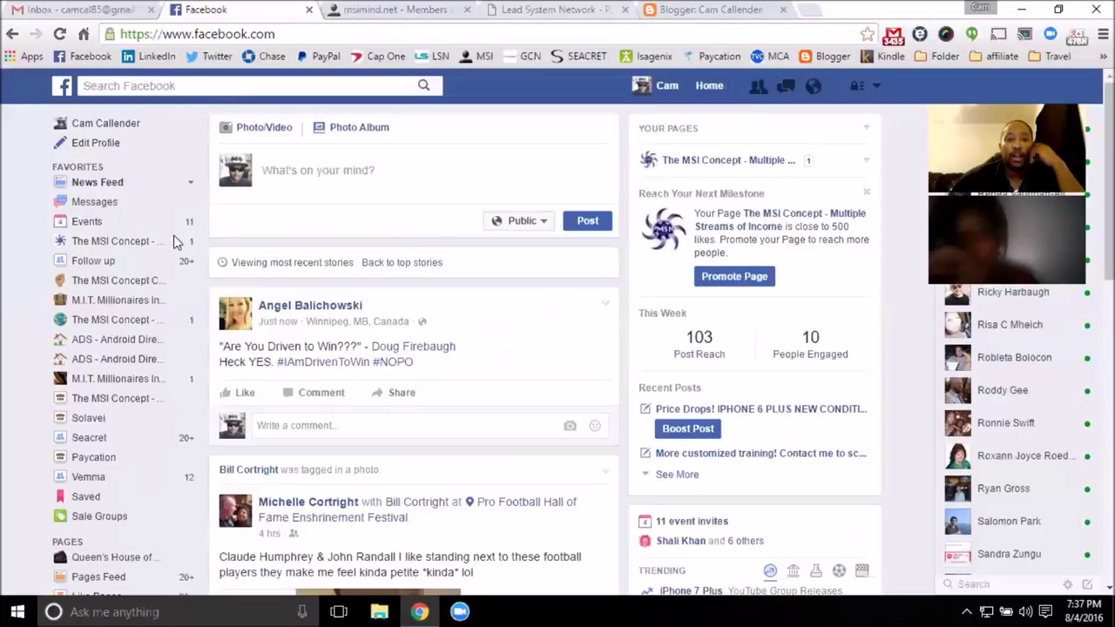
{"action": "left_click", "coordinate": [113, 241]}
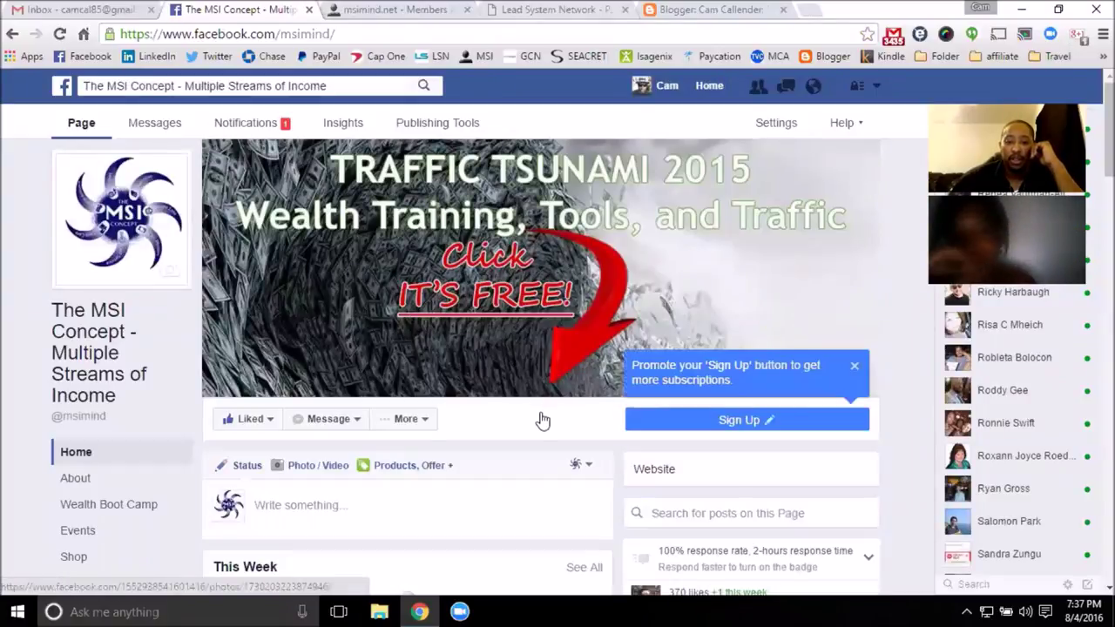
{"action": "scroll", "coordinate": [477, 364], "scroll_direction": "down", "scroll_amount": 1}
{"action": "left_click", "coordinate": [406, 338]}
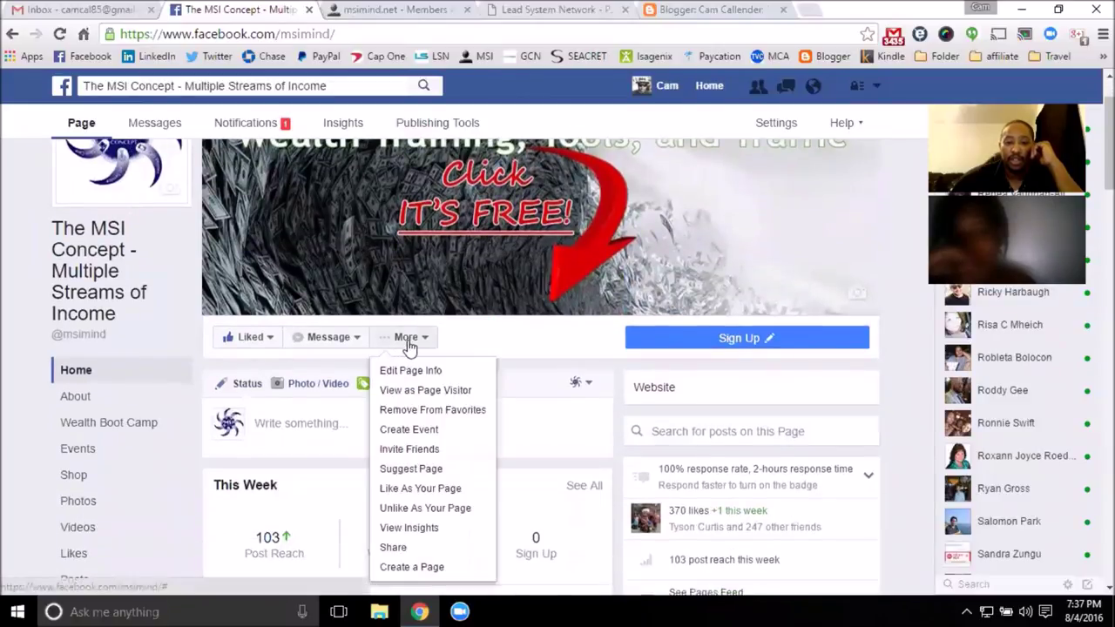
{"action": "left_click", "coordinate": [305, 414]}
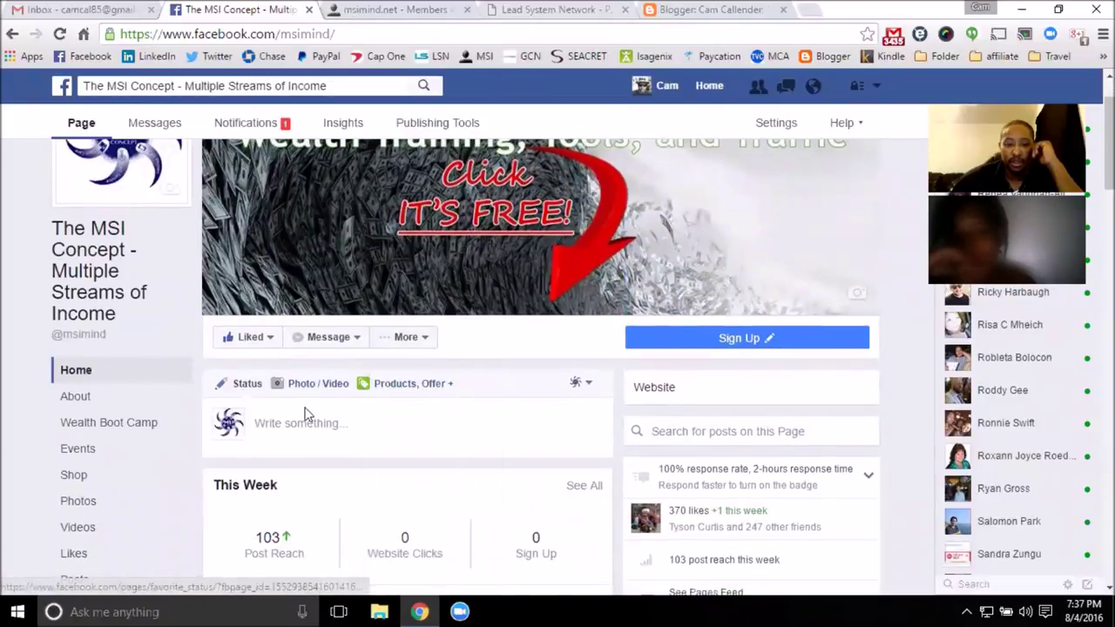
- Look through the page's content, open its Wealth Boot Camp section, and examine the video and training list
{"action": "scroll", "coordinate": [305, 413], "scroll_direction": "down", "scroll_amount": 4}
{"action": "scroll", "coordinate": [348, 296], "scroll_direction": "up", "scroll_amount": 3}
{"action": "scroll", "coordinate": [390, 320], "scroll_direction": "down", "scroll_amount": 1}
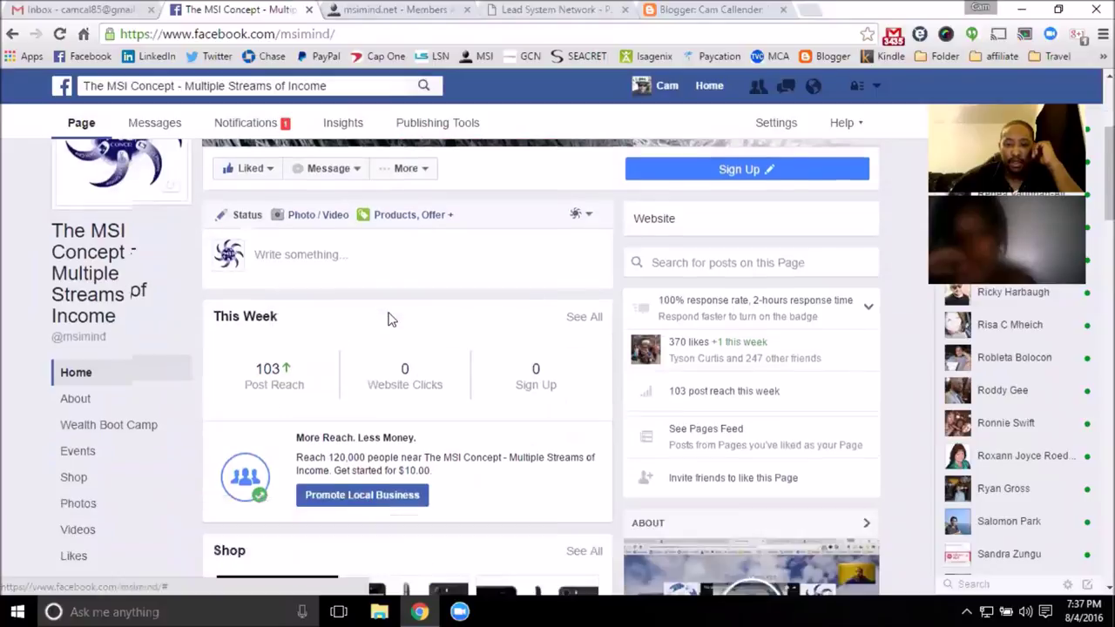
{"action": "scroll", "coordinate": [389, 319], "scroll_direction": "down", "scroll_amount": 3}
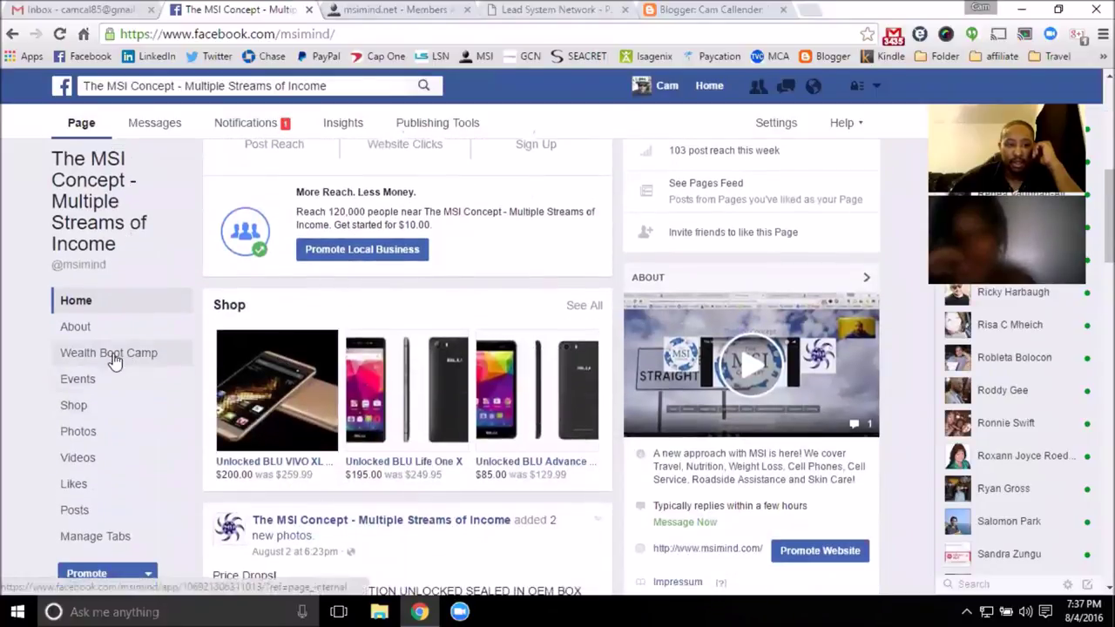
{"action": "left_click", "coordinate": [110, 358]}
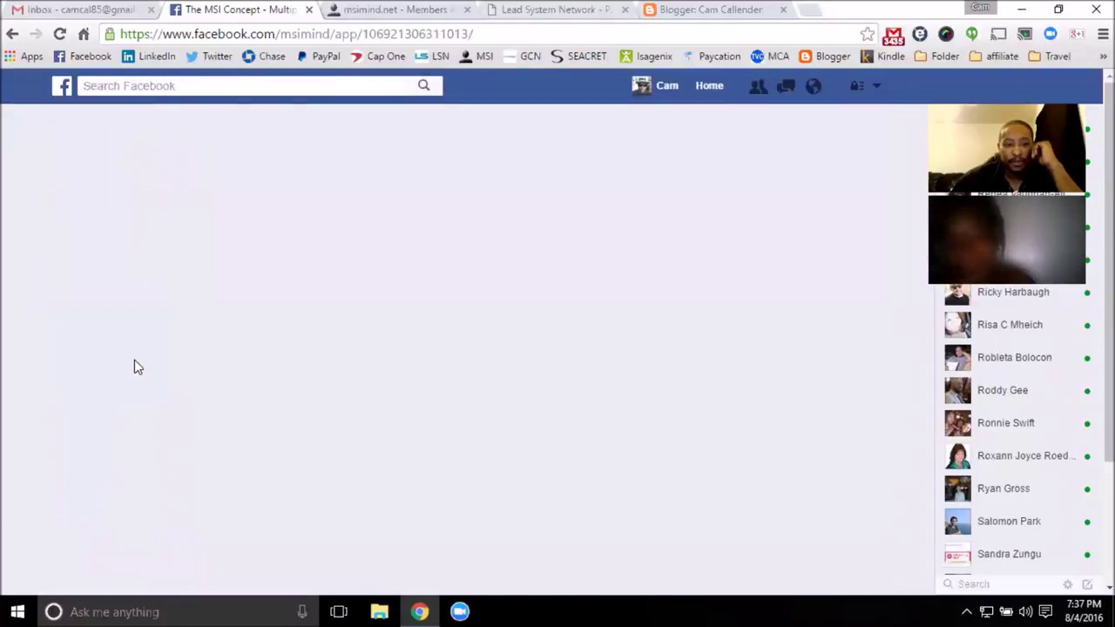
{"action": "scroll", "coordinate": [448, 391], "scroll_direction": "down", "scroll_amount": 2}
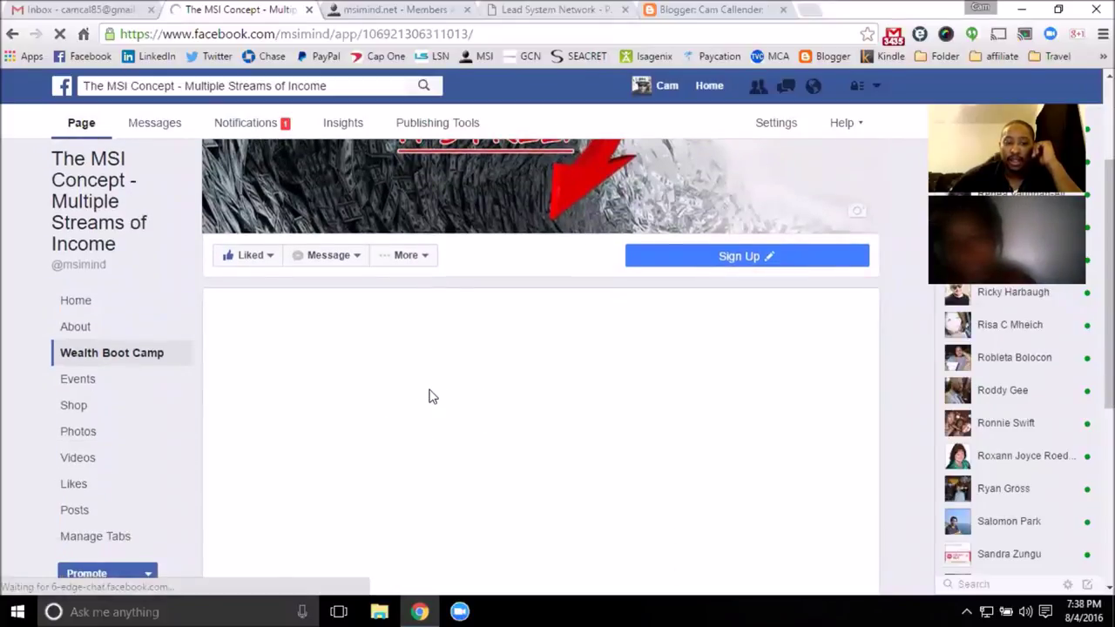
{"action": "scroll", "coordinate": [428, 397], "scroll_direction": "down", "scroll_amount": 3}
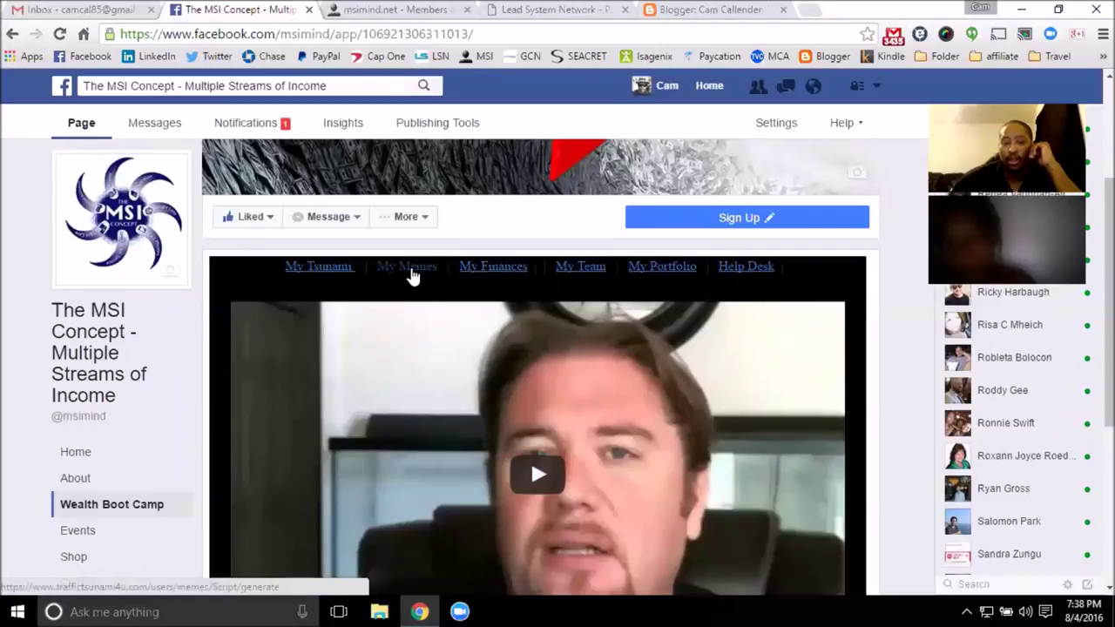
{"action": "scroll", "coordinate": [386, 366], "scroll_direction": "down", "scroll_amount": 4}
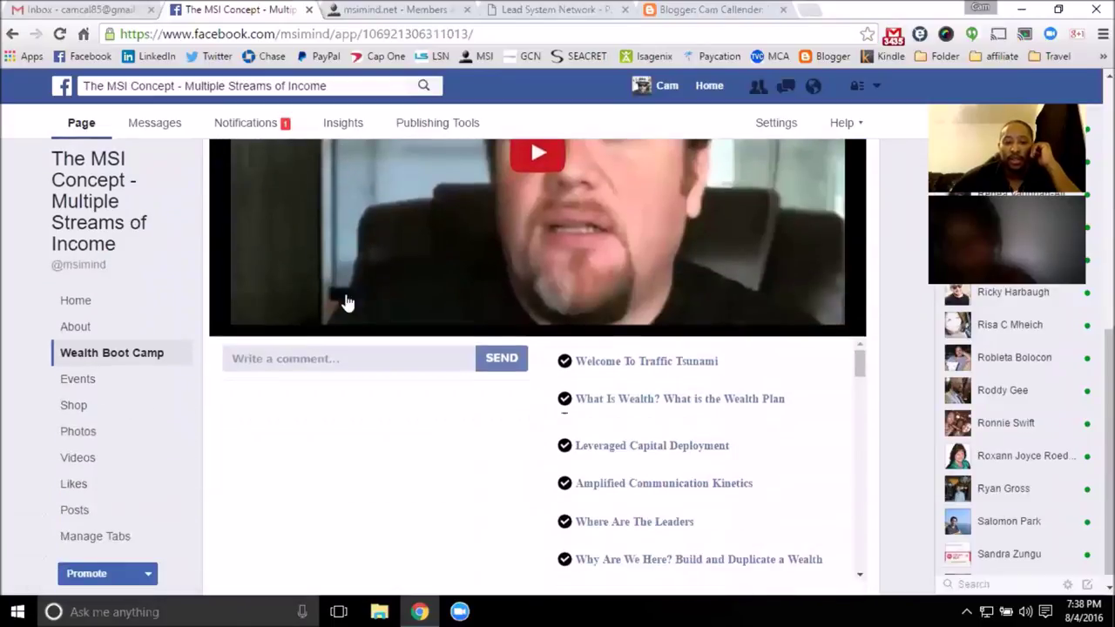
{"action": "left_click", "coordinate": [346, 302]}
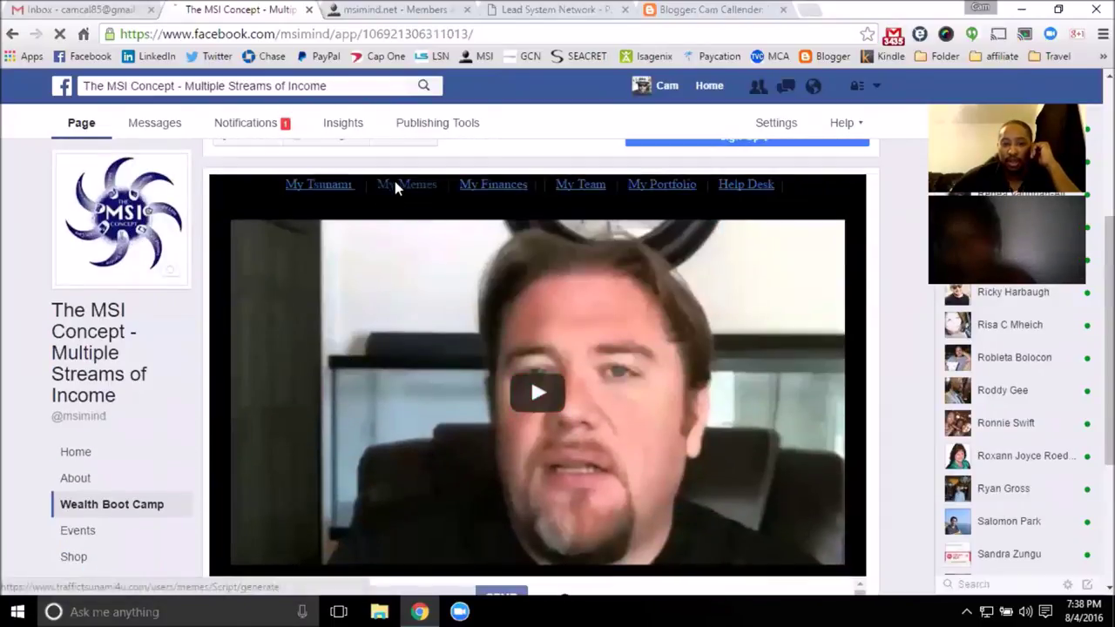
- Open My Memes in the Wealth Boot Camp and look through the Build Your Memes form
{"action": "left_click", "coordinate": [396, 187]}
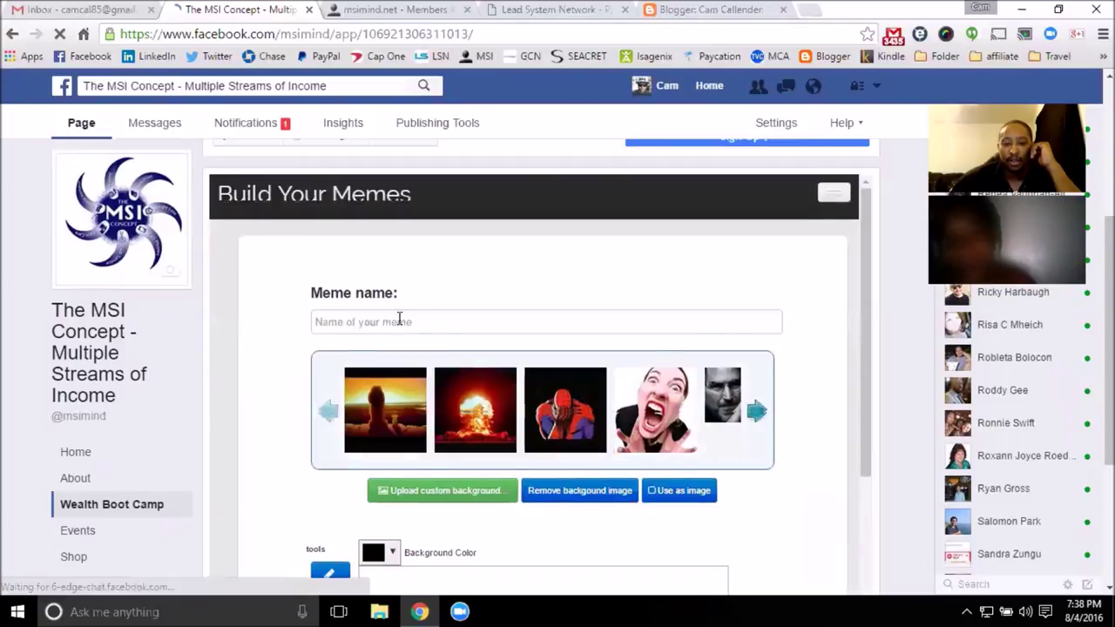
{"action": "scroll", "coordinate": [399, 319], "scroll_direction": "down", "scroll_amount": 3}
{"action": "scroll", "coordinate": [403, 281], "scroll_direction": "up", "scroll_amount": 2}
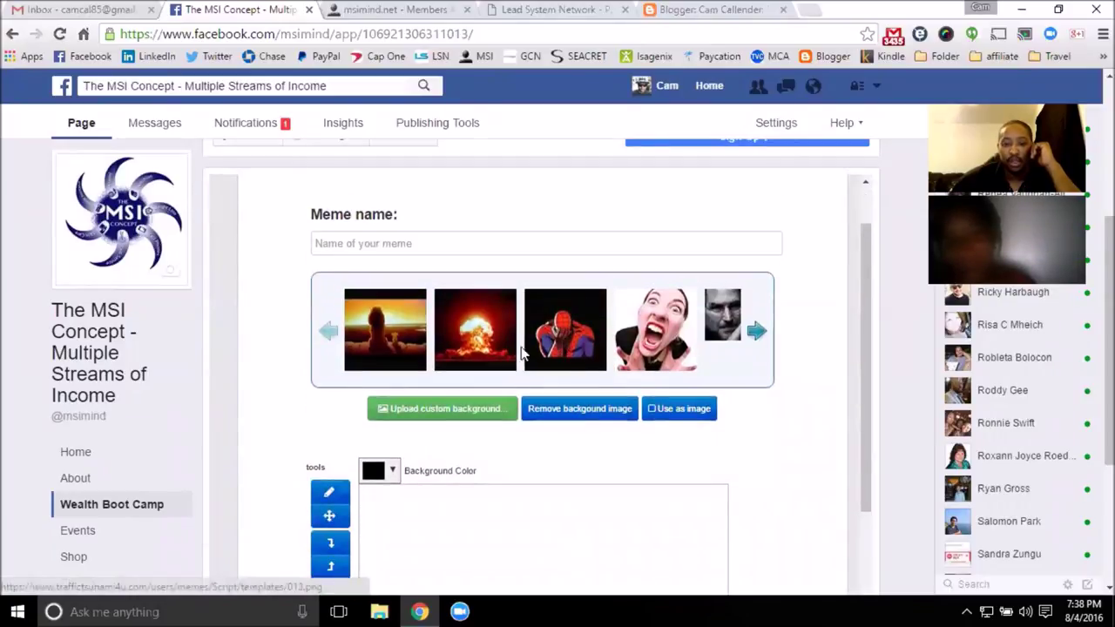
{"action": "scroll", "coordinate": [522, 352], "scroll_direction": "down", "scroll_amount": 7}
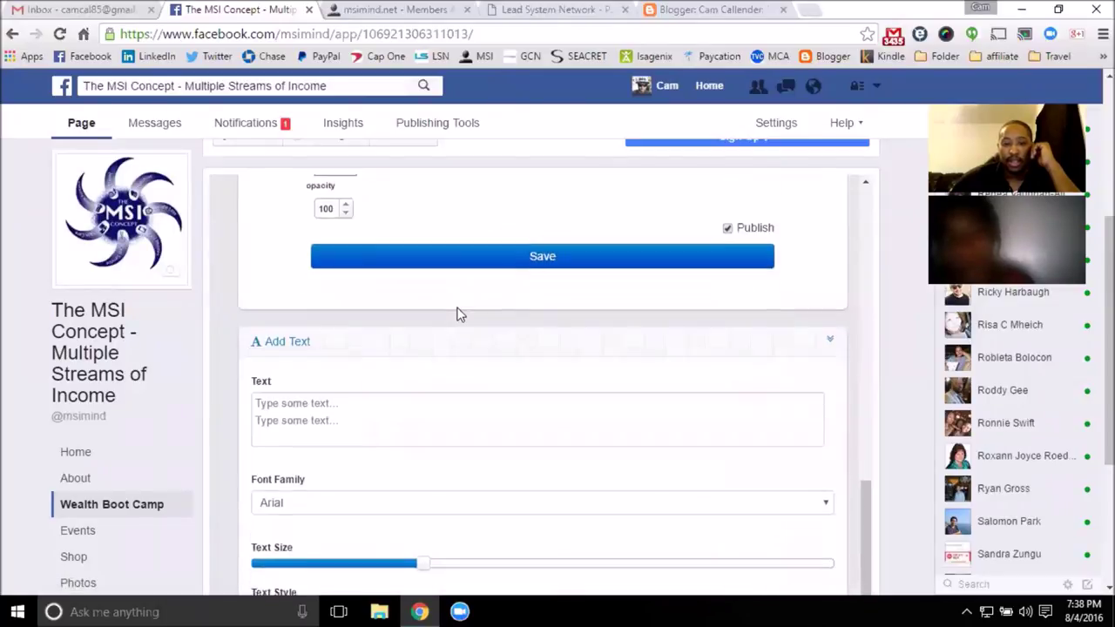
{"action": "scroll", "coordinate": [460, 314], "scroll_direction": "down", "scroll_amount": 3}
{"action": "scroll", "coordinate": [460, 314], "scroll_direction": "up", "scroll_amount": 10}
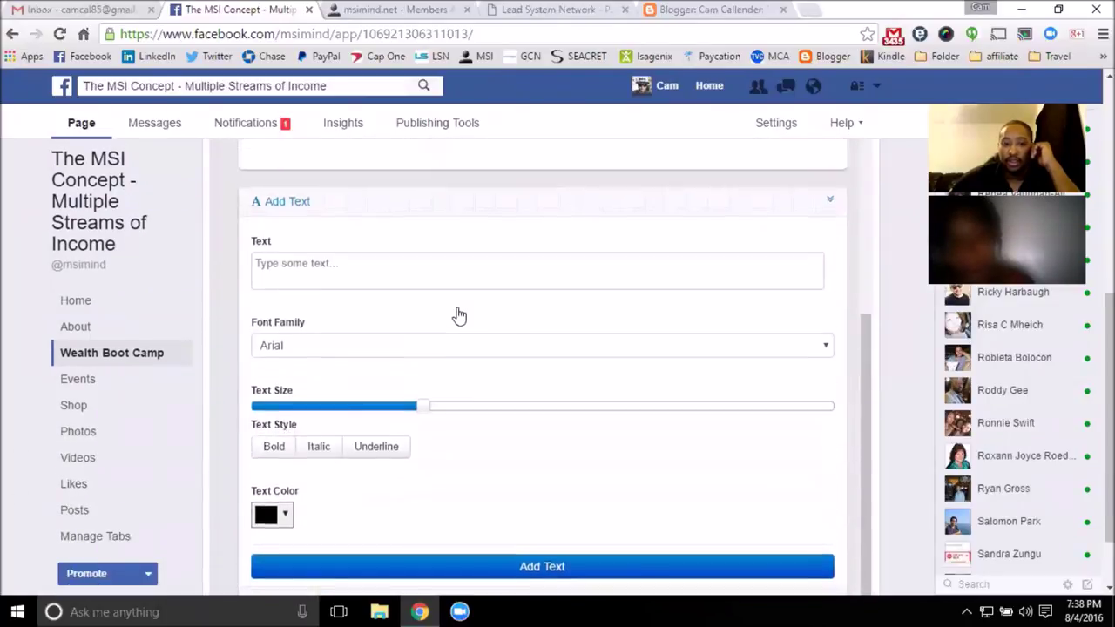
{"action": "scroll", "coordinate": [460, 315], "scroll_direction": "up", "scroll_amount": 2}
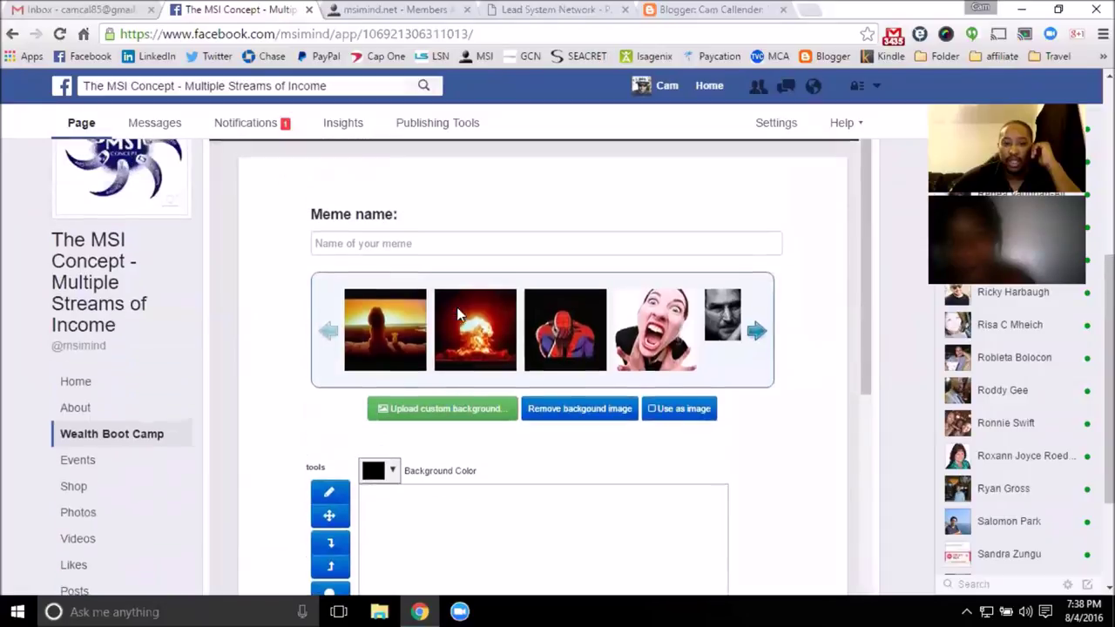
- Browse the remaining meme background templates and examine the drawing and Add Text settings
{"action": "left_click", "coordinate": [756, 331]}
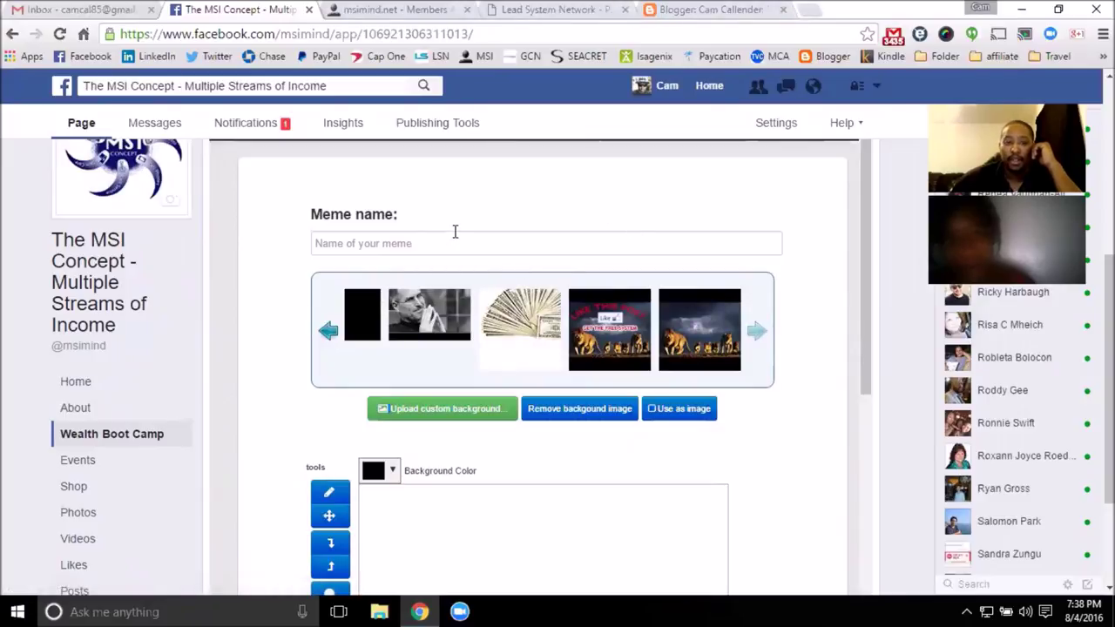
{"action": "scroll", "coordinate": [493, 255], "scroll_direction": "down", "scroll_amount": 2}
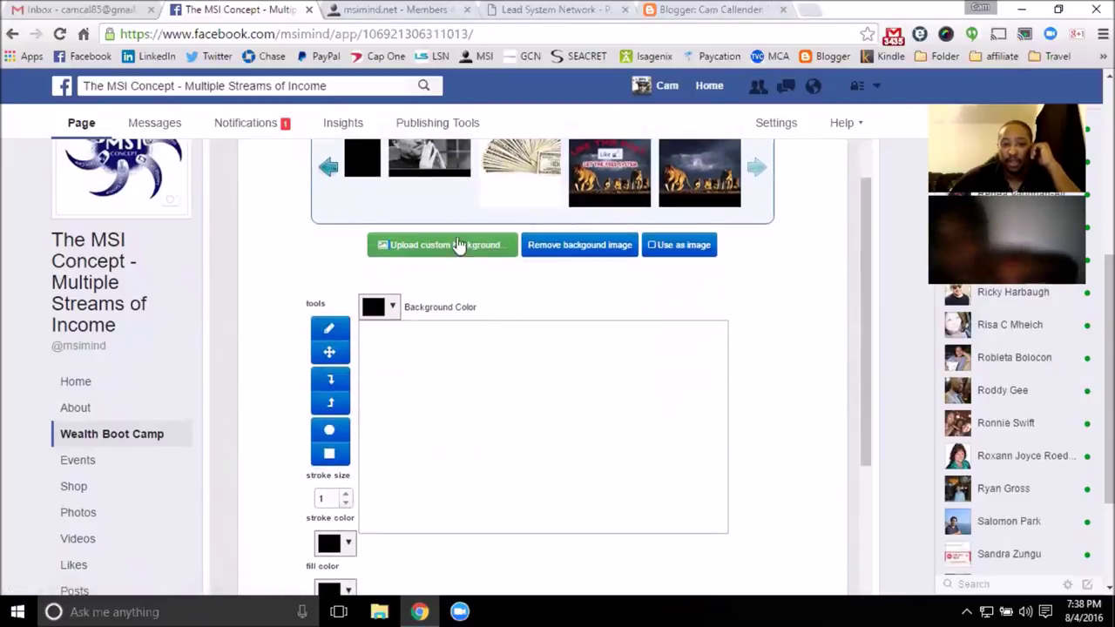
{"action": "scroll", "coordinate": [468, 277], "scroll_direction": "down", "scroll_amount": 7}
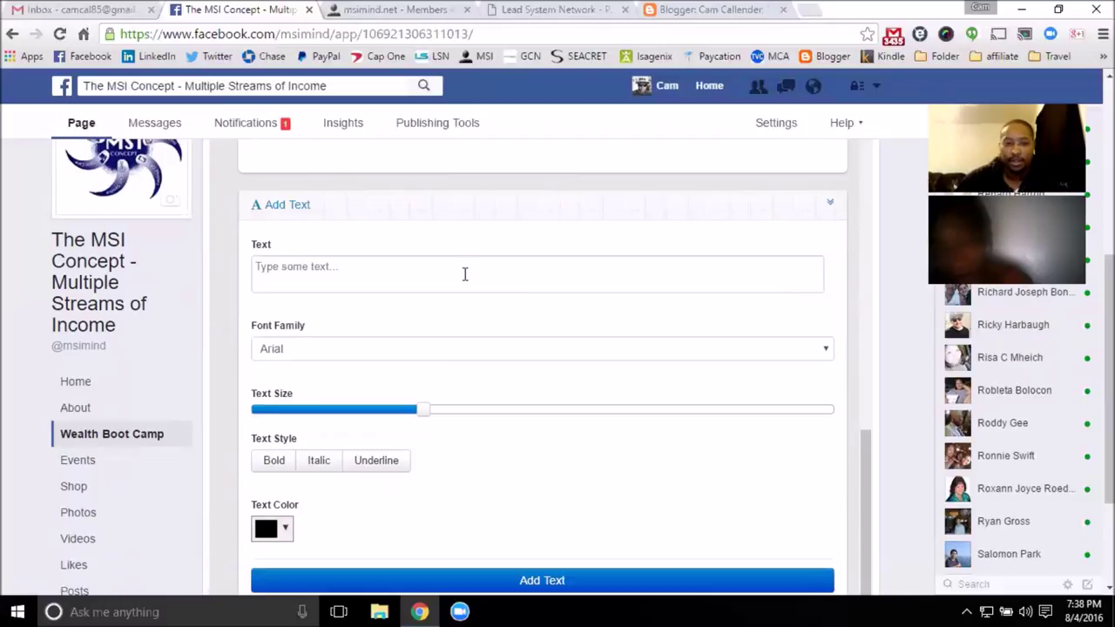
{"action": "scroll", "coordinate": [418, 291], "scroll_direction": "down", "scroll_amount": 3}
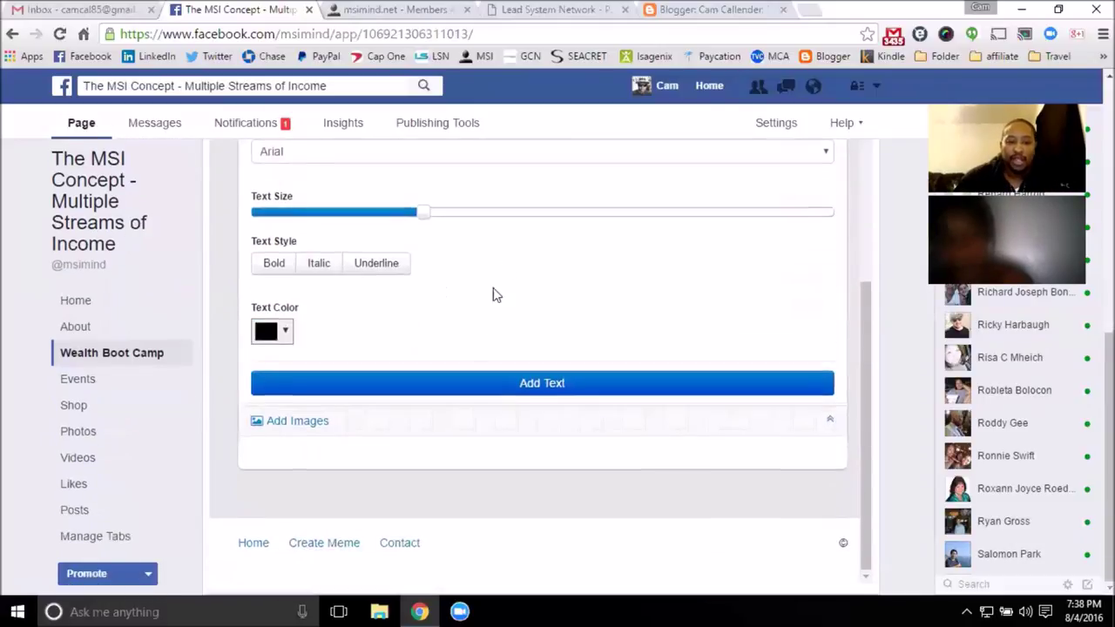
- Expand Add Images in the meme builder, upload the iphone 5 picture, and look over the preset images
{"action": "left_click", "coordinate": [304, 421]}
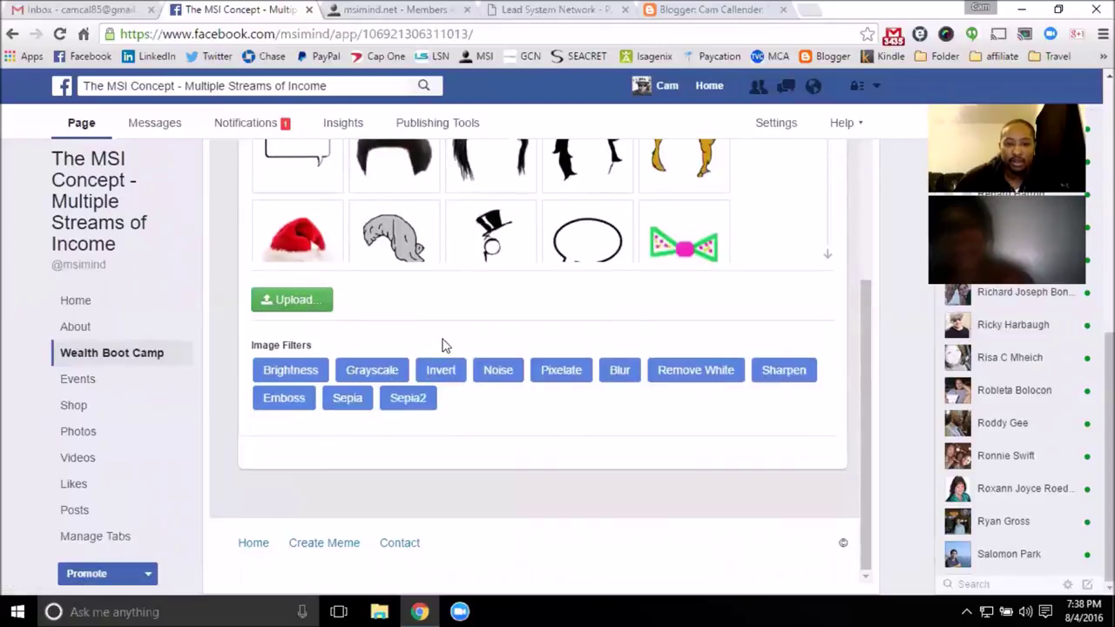
{"action": "scroll", "coordinate": [329, 348], "scroll_direction": "up", "scroll_amount": 3}
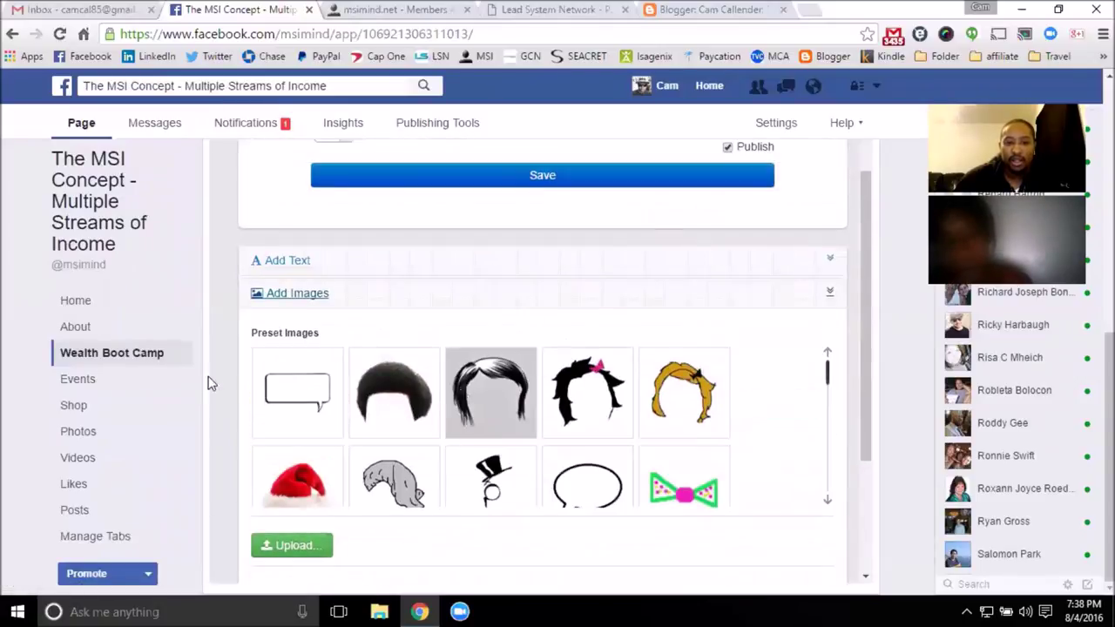
{"action": "left_click", "coordinate": [310, 546]}
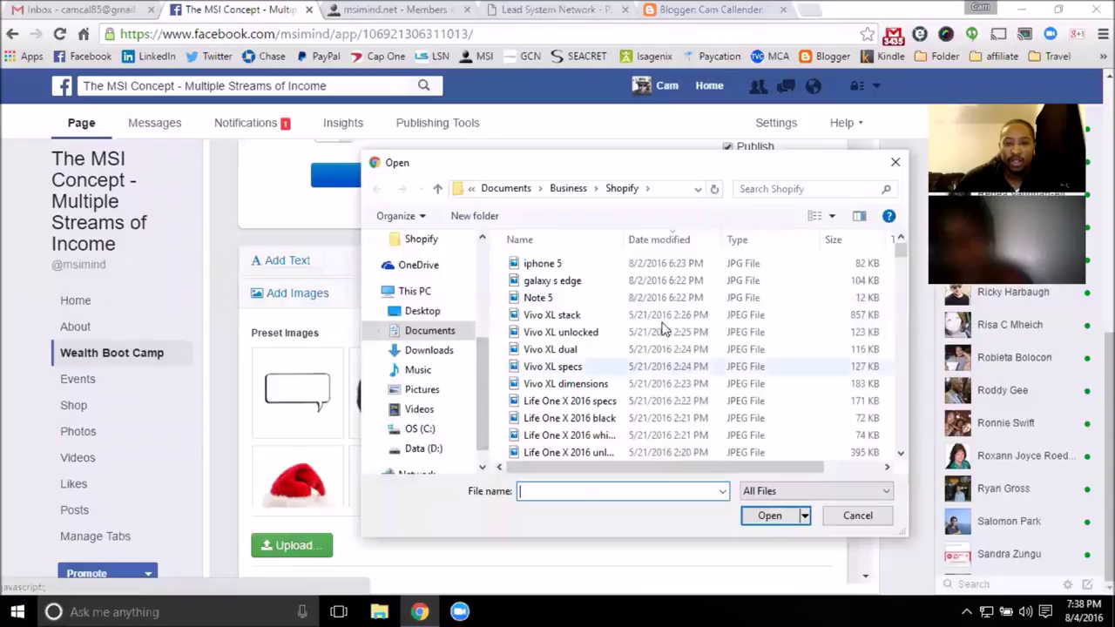
{"action": "left_click", "coordinate": [542, 263]}
{"action": "left_click", "coordinate": [770, 515]}
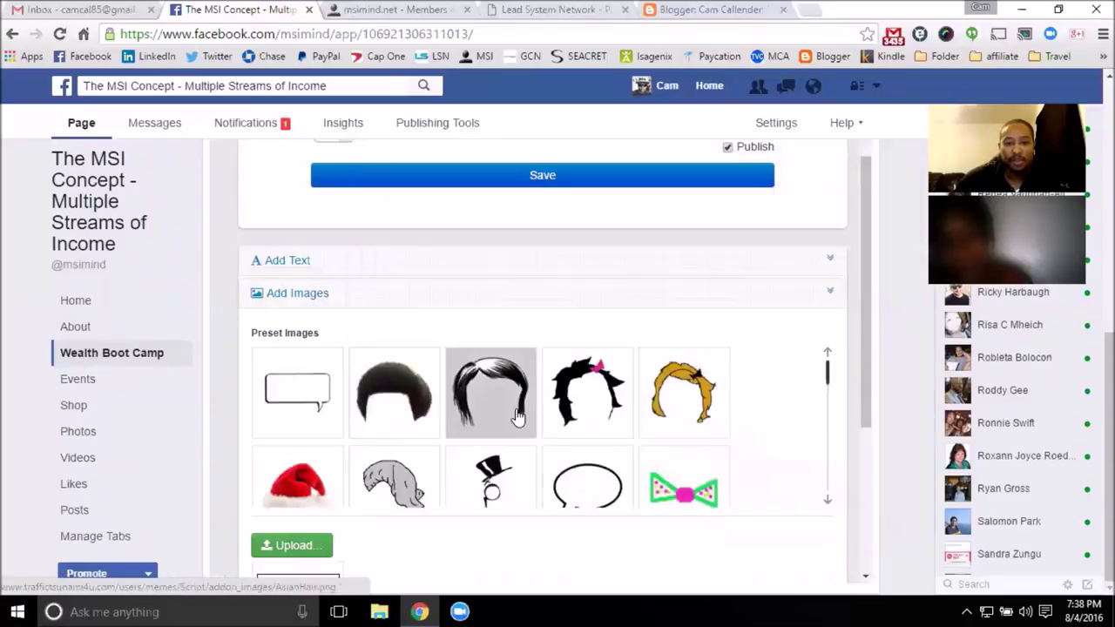
{"action": "scroll", "coordinate": [491, 428], "scroll_direction": "down", "scroll_amount": 3}
{"action": "scroll", "coordinate": [266, 341], "scroll_direction": "up", "scroll_amount": 2}
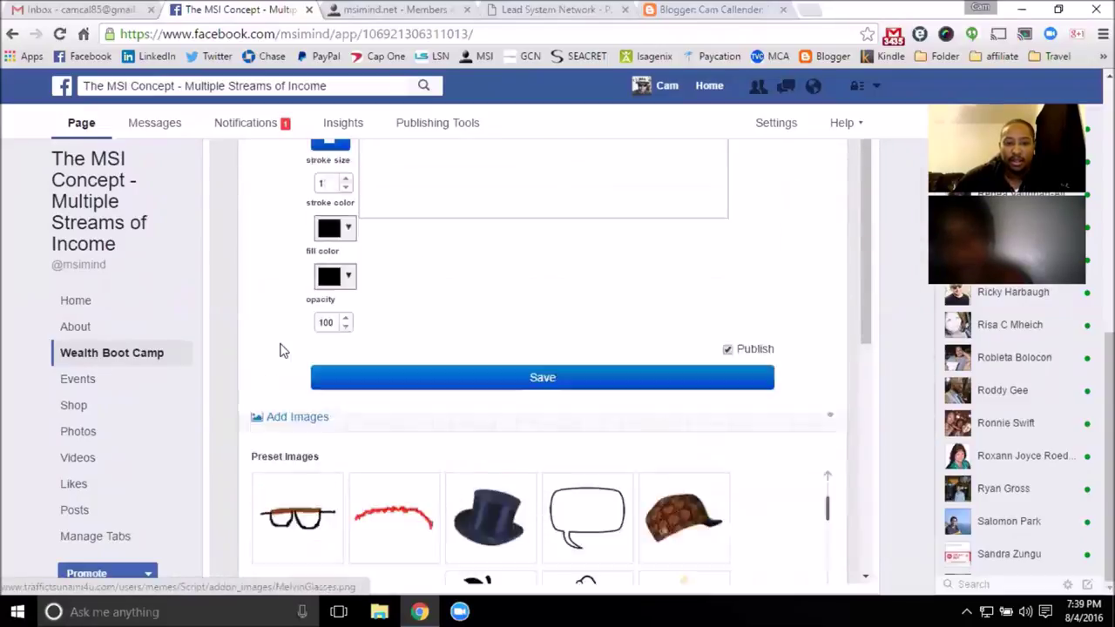
- Set the template picture of fanned hundred-dollar bills as the meme's background and view it on the canvas
{"action": "scroll", "coordinate": [328, 440], "scroll_direction": "up", "scroll_amount": 5}
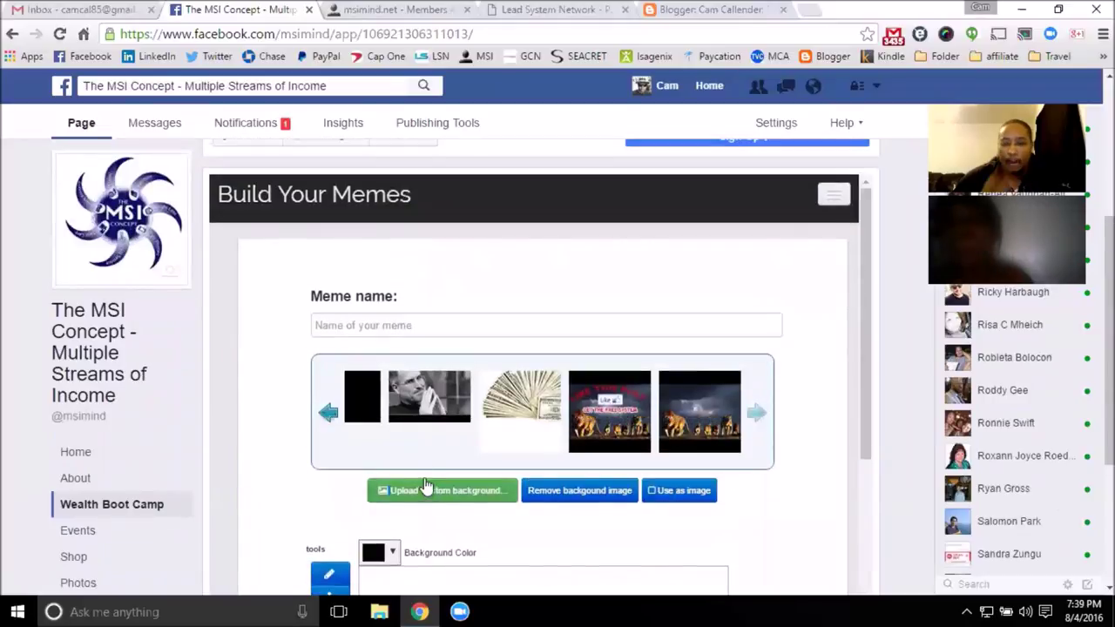
{"action": "left_click", "coordinate": [497, 410]}
{"action": "scroll", "coordinate": [294, 344], "scroll_direction": "down", "scroll_amount": 4}
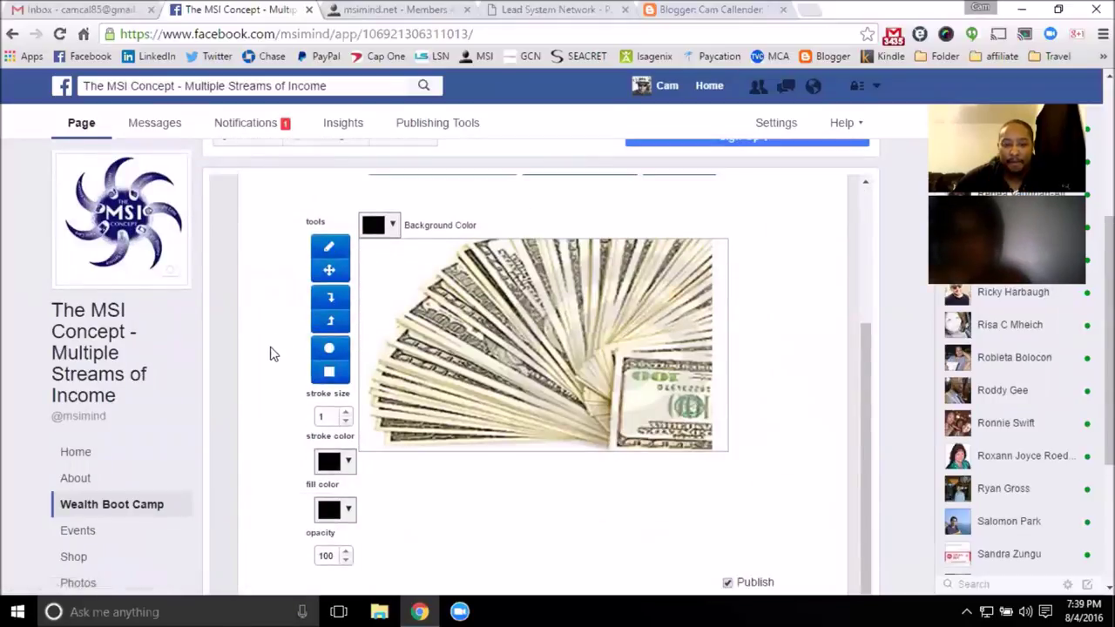
{"action": "scroll", "coordinate": [272, 350], "scroll_direction": "down", "scroll_amount": 1}
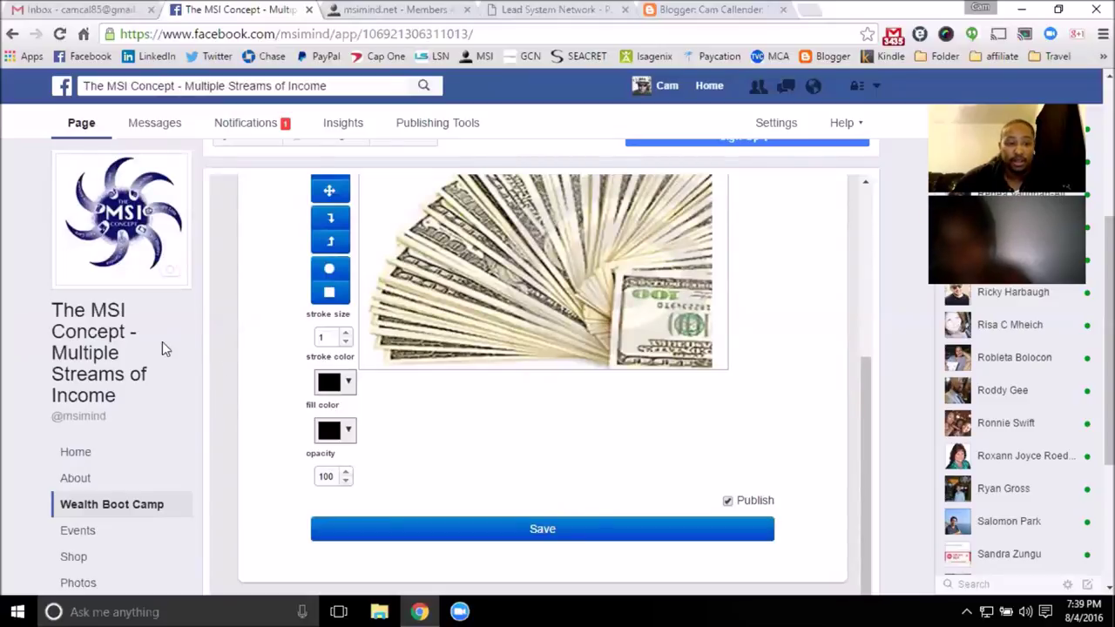
- Leave the meme builder for the Facebook page's home, and close the Step 1 dialog in the msimind.net members area
{"action": "left_click", "coordinate": [94, 130]}
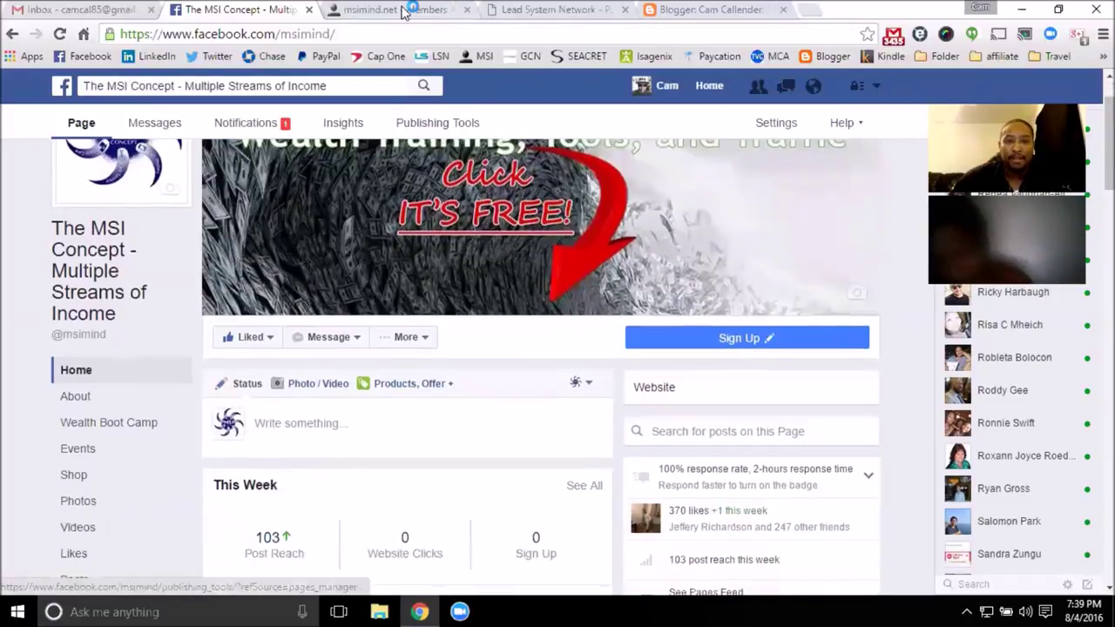
{"action": "left_click", "coordinate": [397, 10]}
{"action": "left_click", "coordinate": [889, 516]}
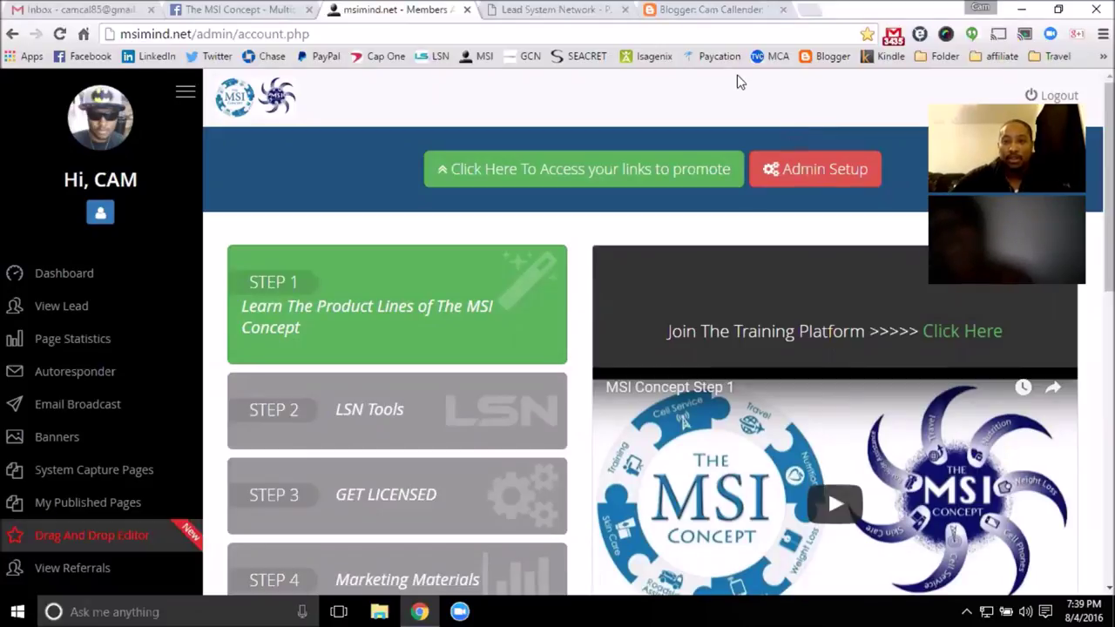
- Switch to the Lead System Network site, close the Blogger tab, and open the back office Dashboard
{"action": "left_click", "coordinate": [592, 9]}
{"action": "left_click", "coordinate": [782, 10]}
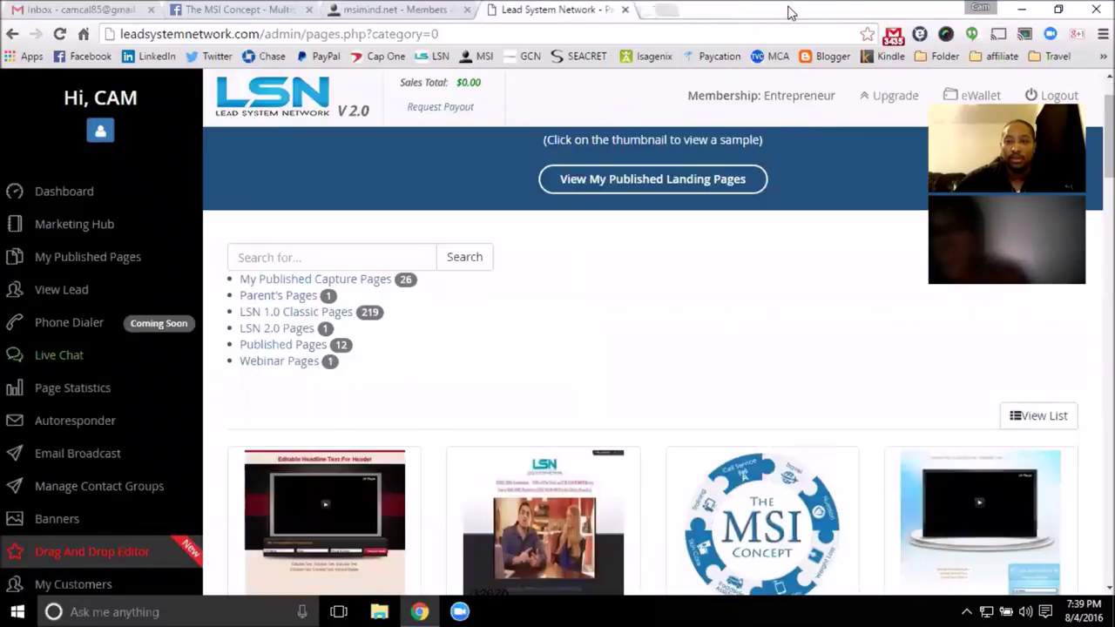
{"action": "scroll", "coordinate": [823, 174], "scroll_direction": "up", "scroll_amount": 1}
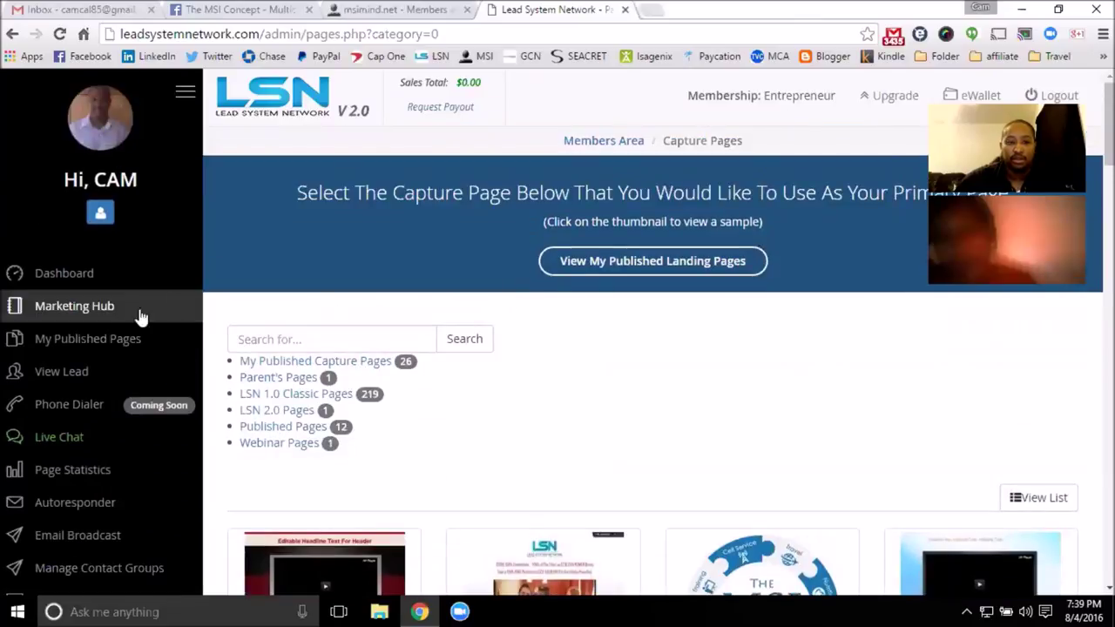
{"action": "left_click", "coordinate": [82, 277]}
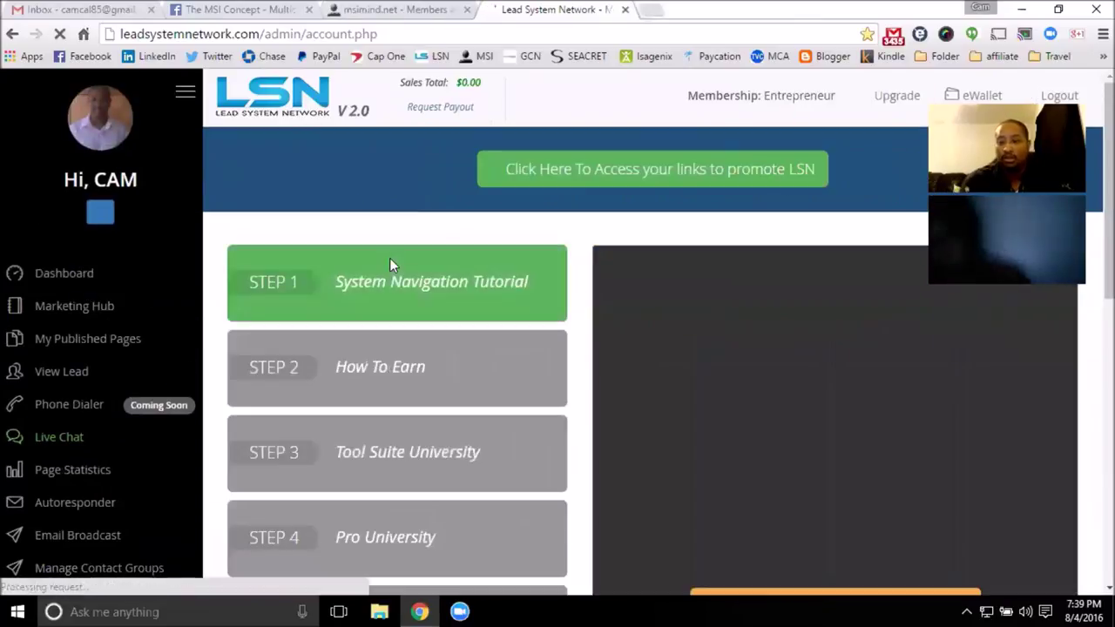